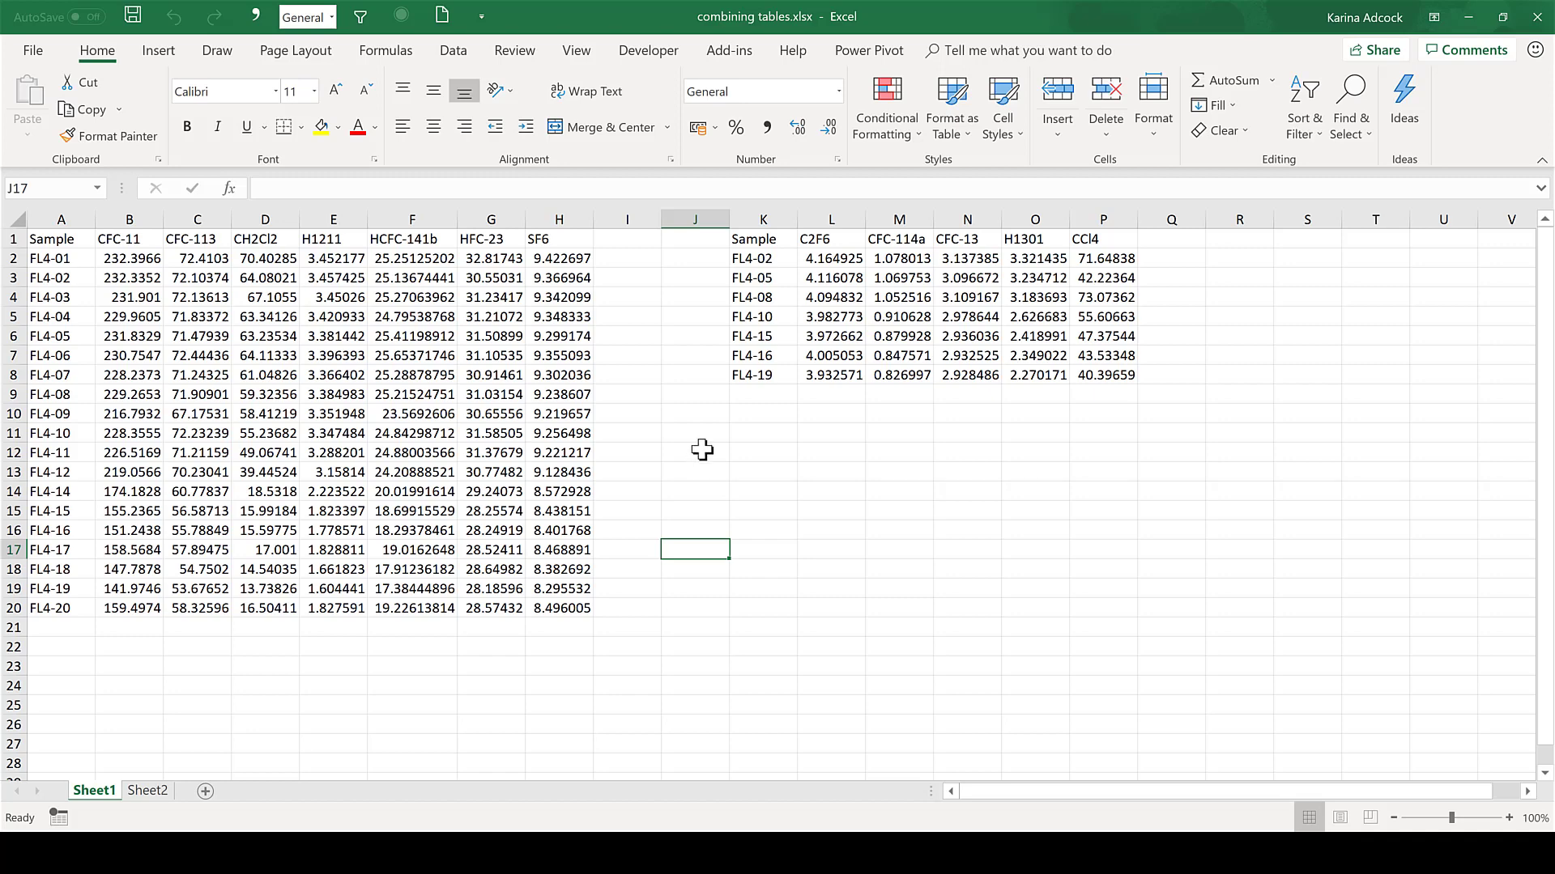
- Move the second sample table from K1:P8 to the range starting at Q1
left_click_drag(765, 238, 1098, 373)
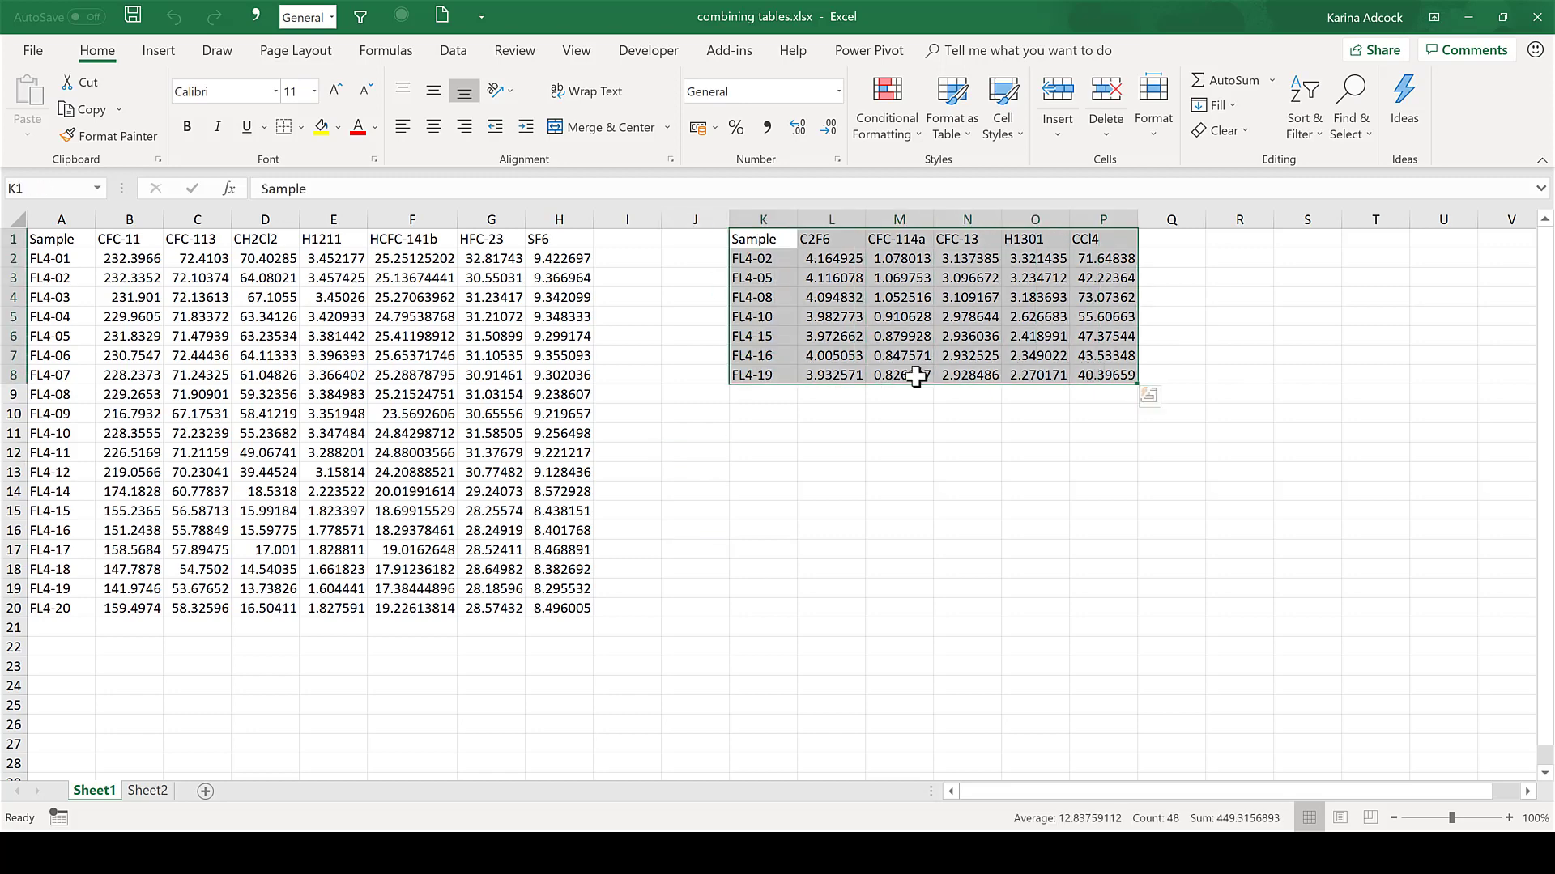
left_click_drag(846, 387, 1247, 368)
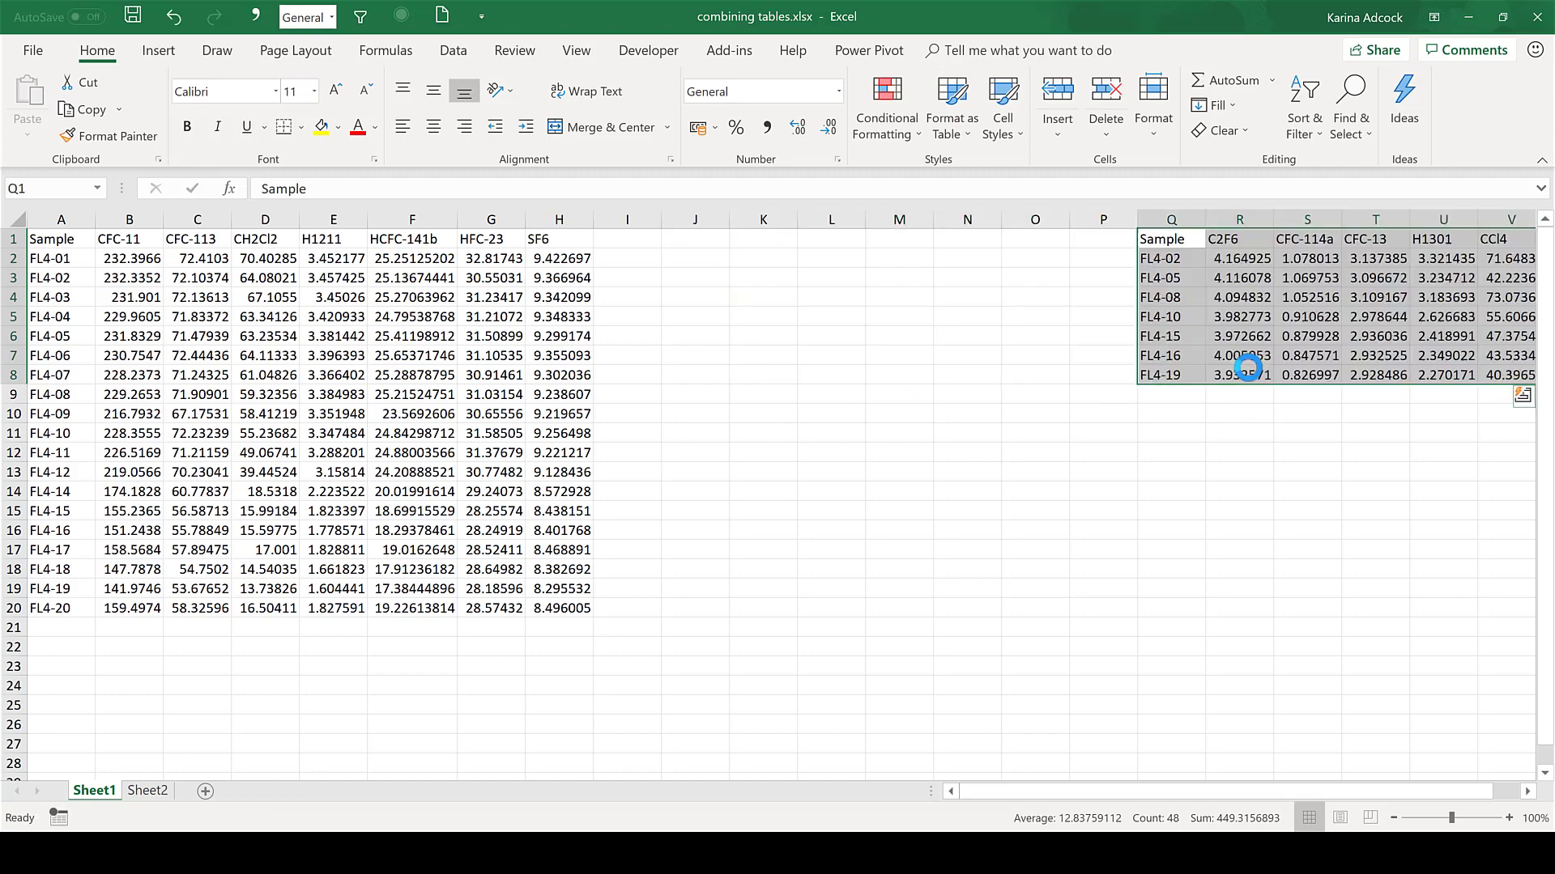
left_click(918, 355)
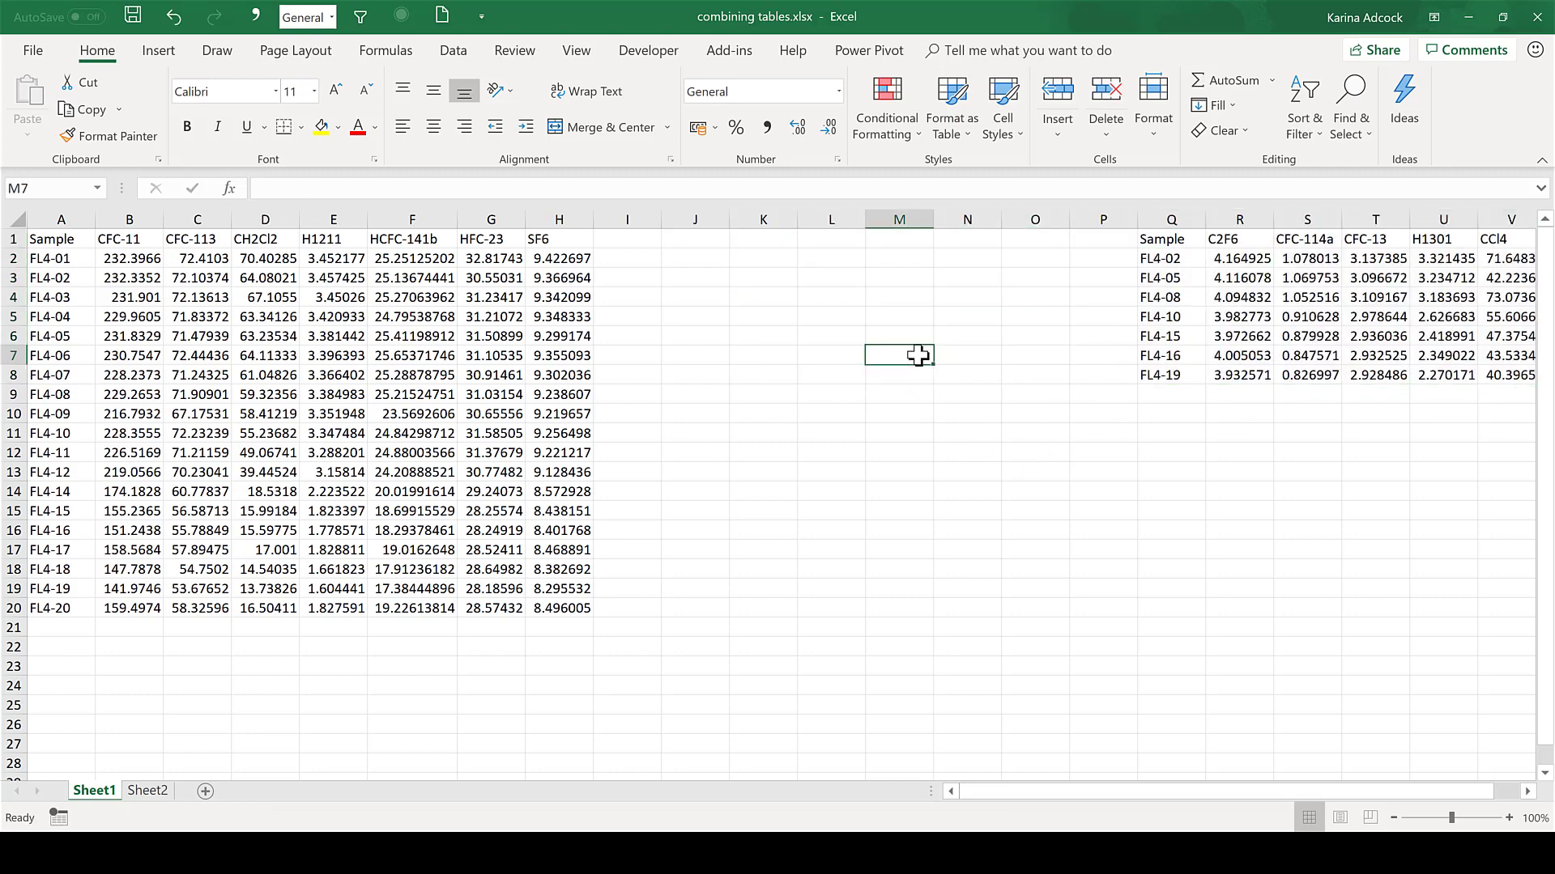
- Start a VLOOKUP formula in I1 with $A1 as the lookup value, locking only the column
left_click(633, 241)
type("=")
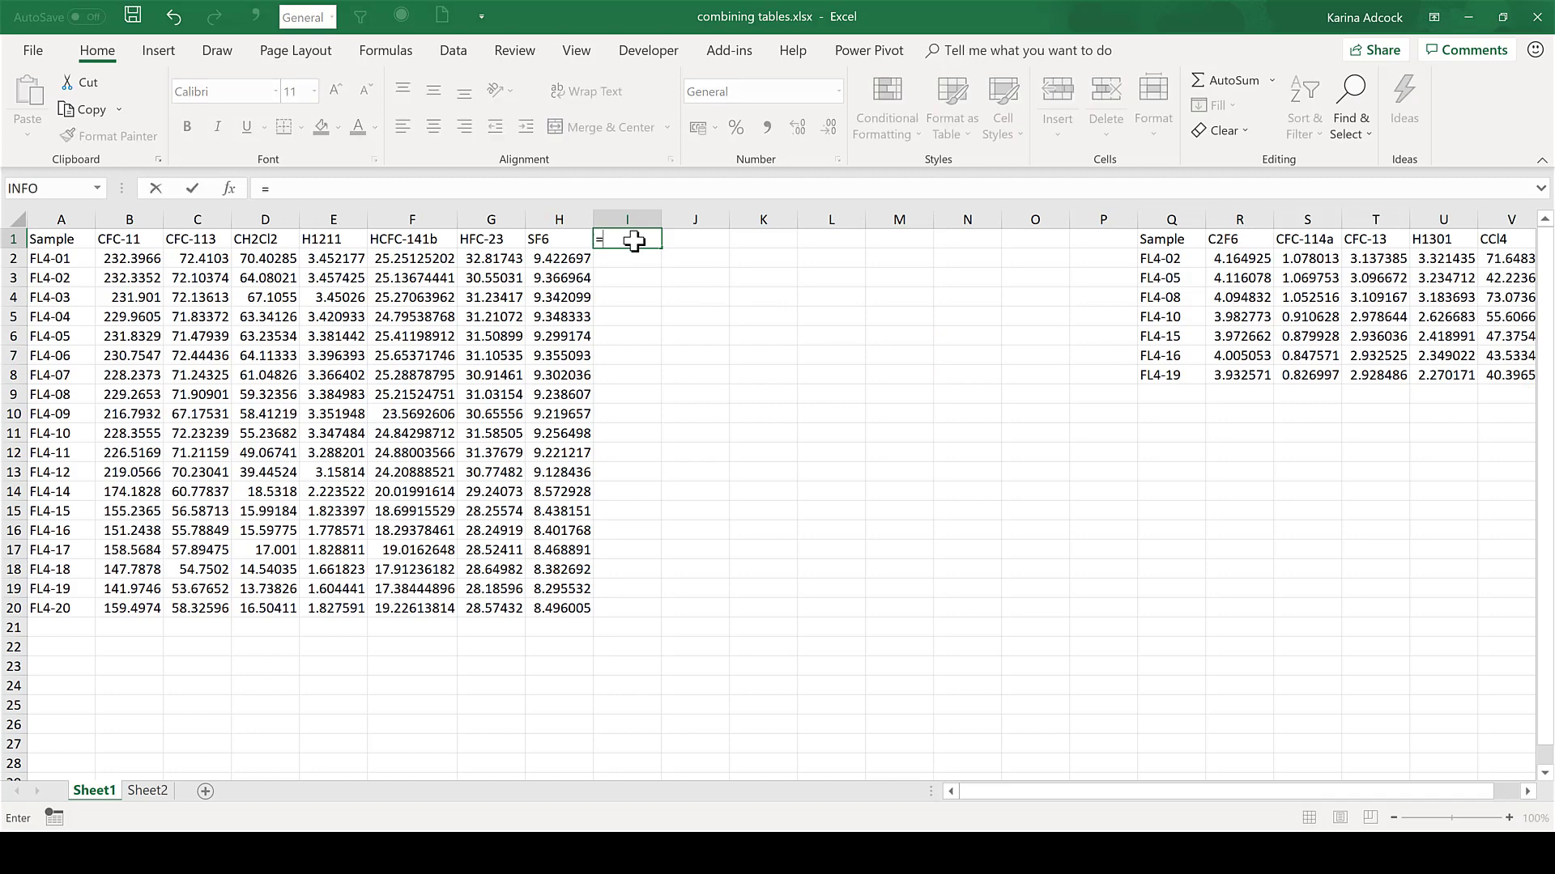
type("vlo")
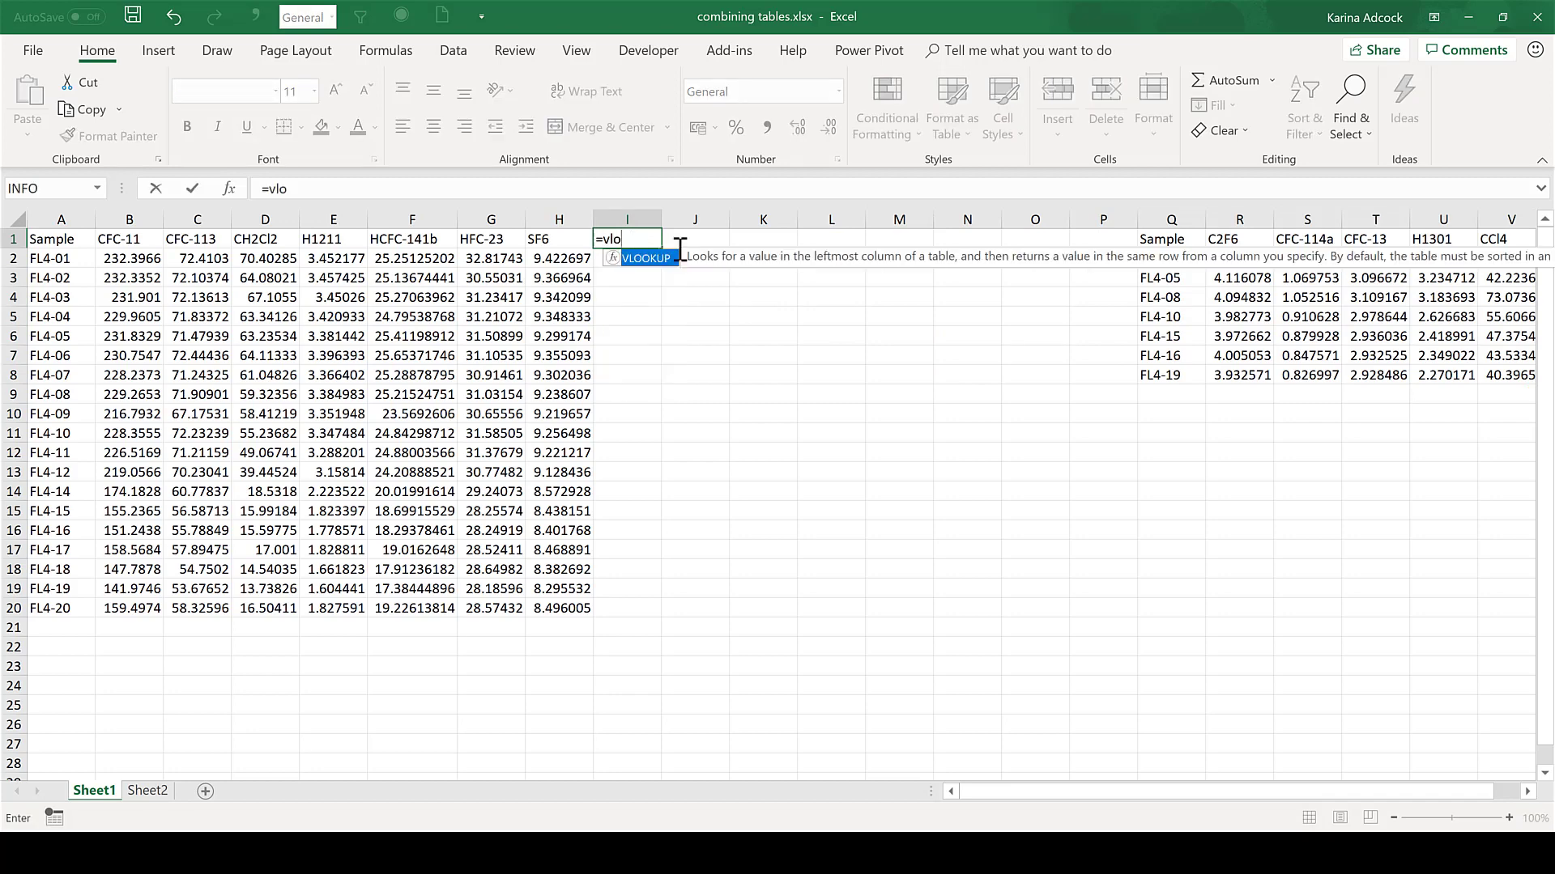
key("Tab")
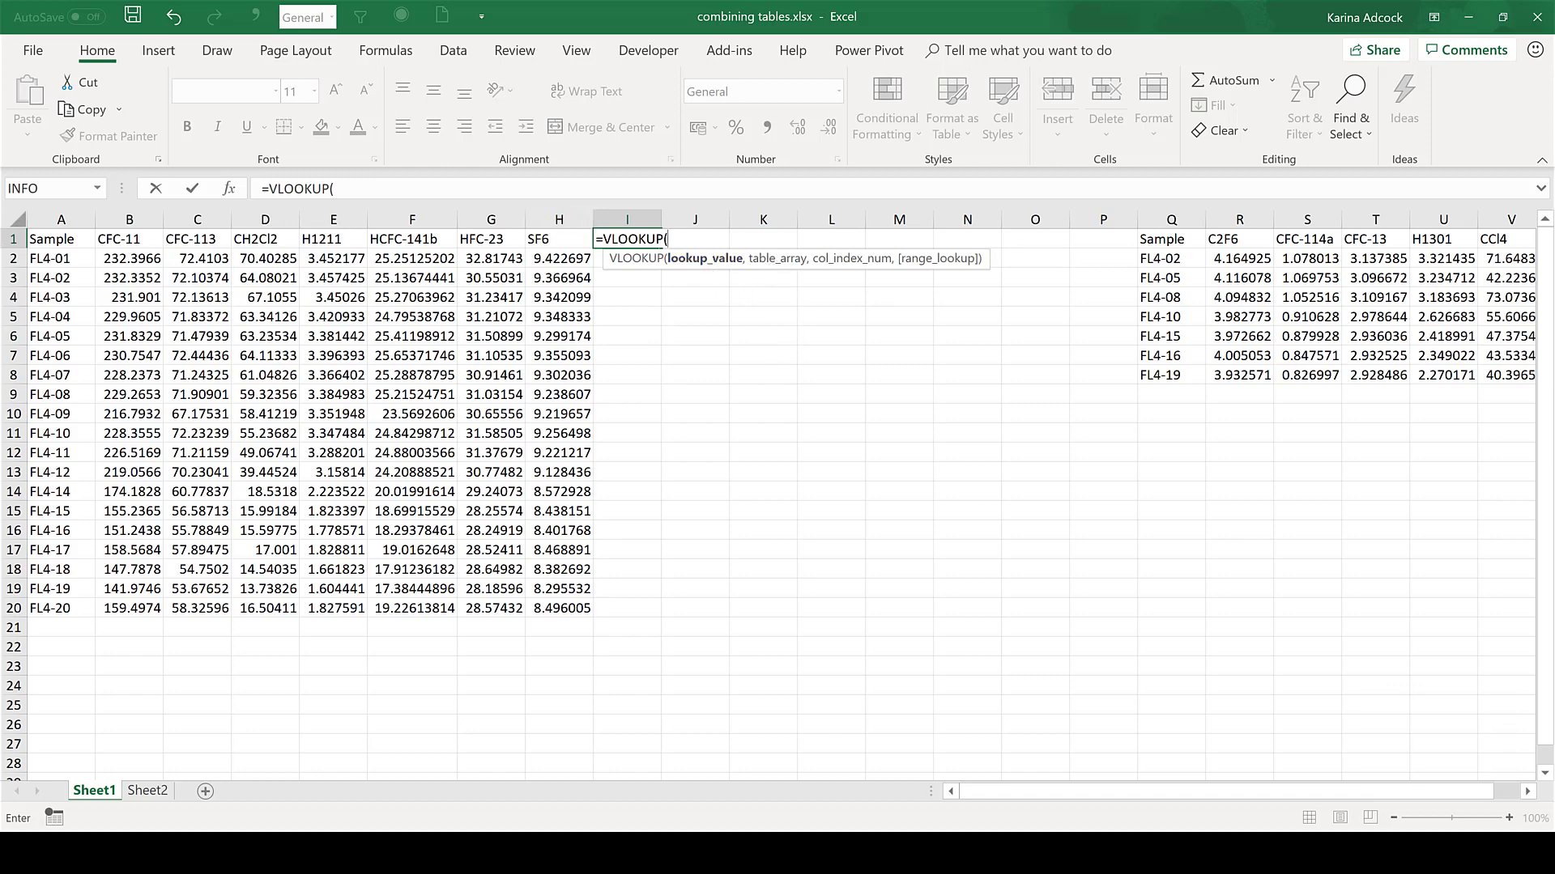
left_click(33, 237)
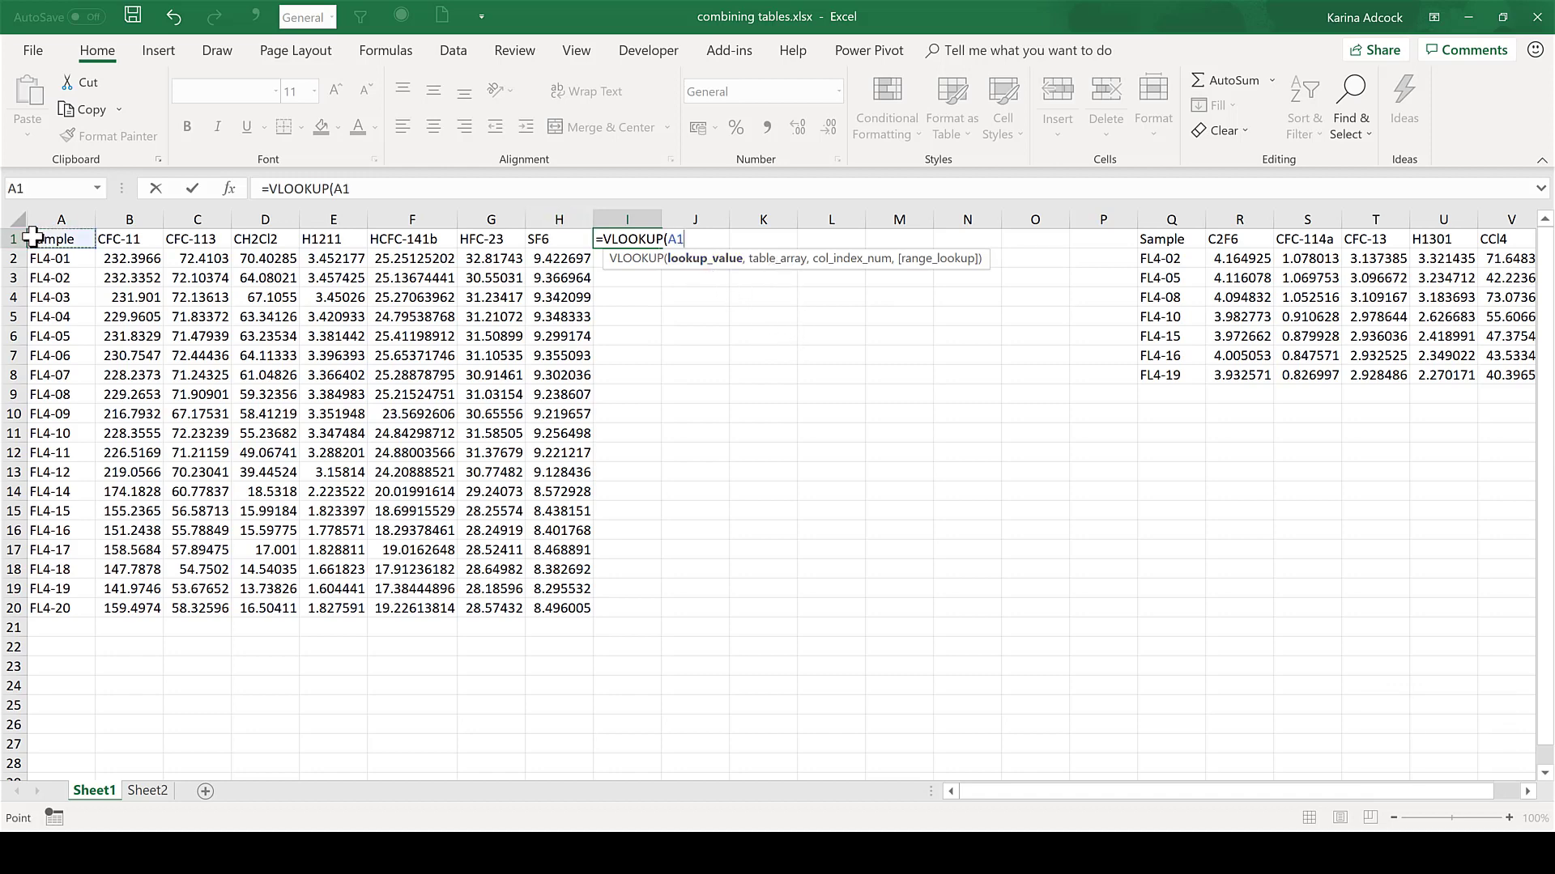
left_click(388, 187)
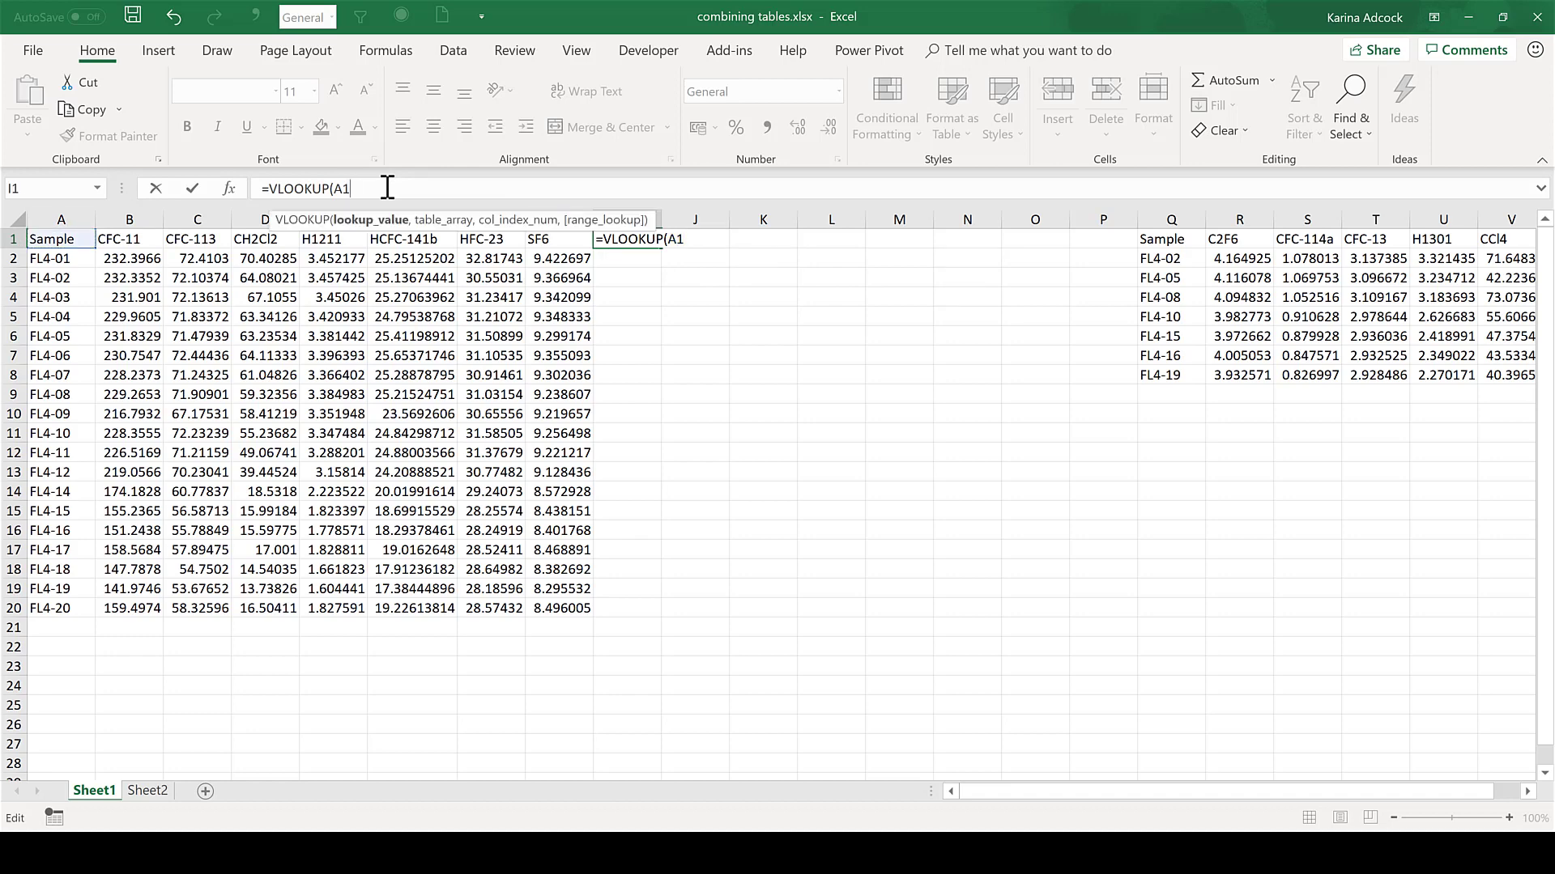
key("F4")
key("F4")
type(",")
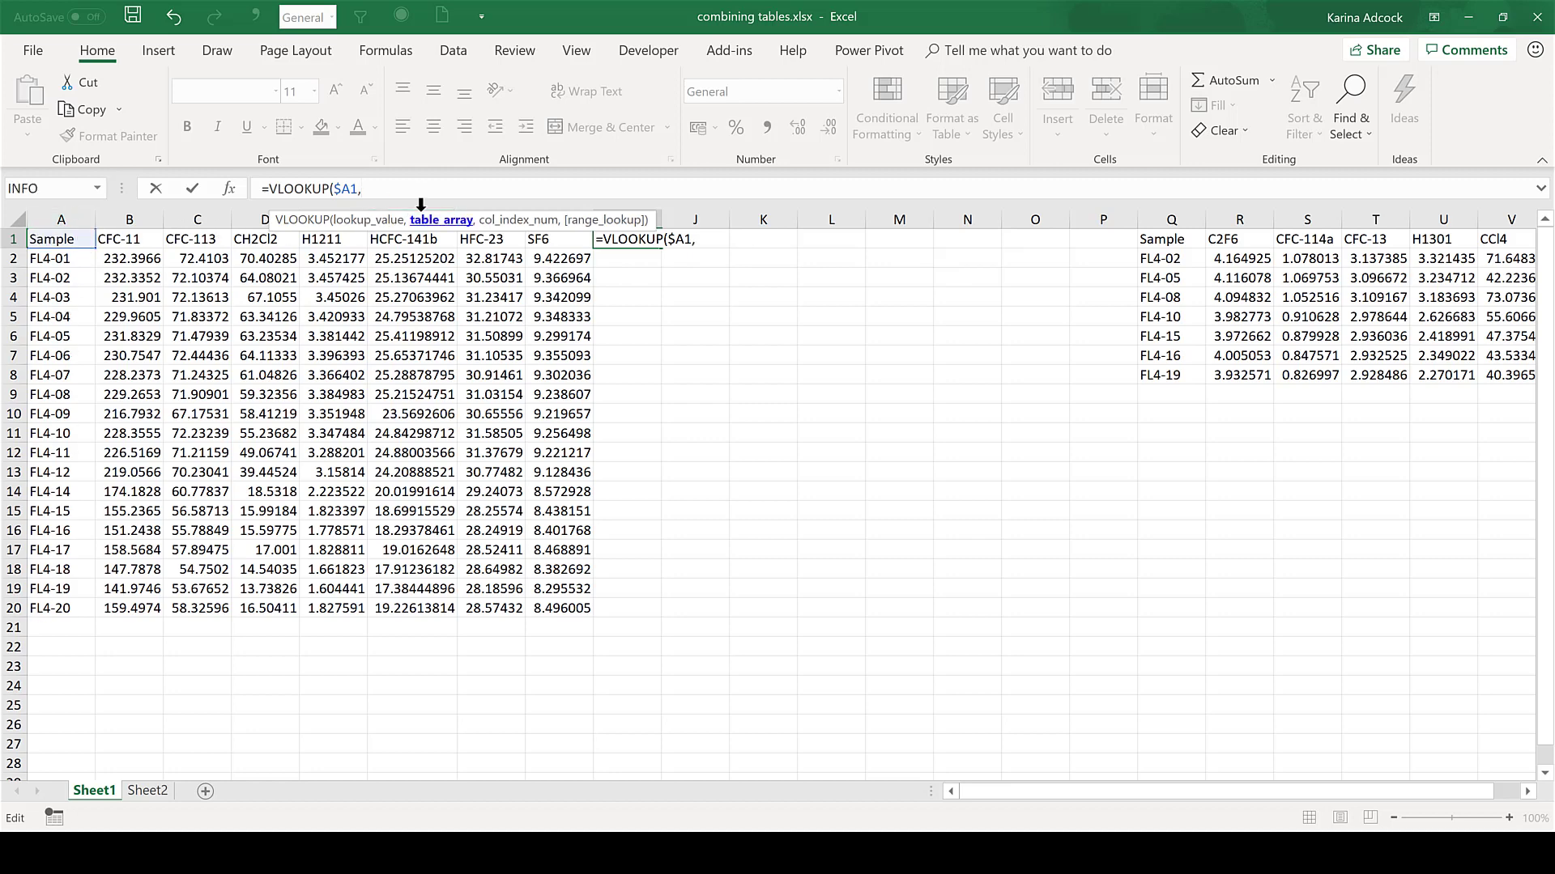
- Set the VLOOKUP table array to the second table as the absolute range $Q$1:$V$8
left_click_drag(1170, 241, 1508, 374)
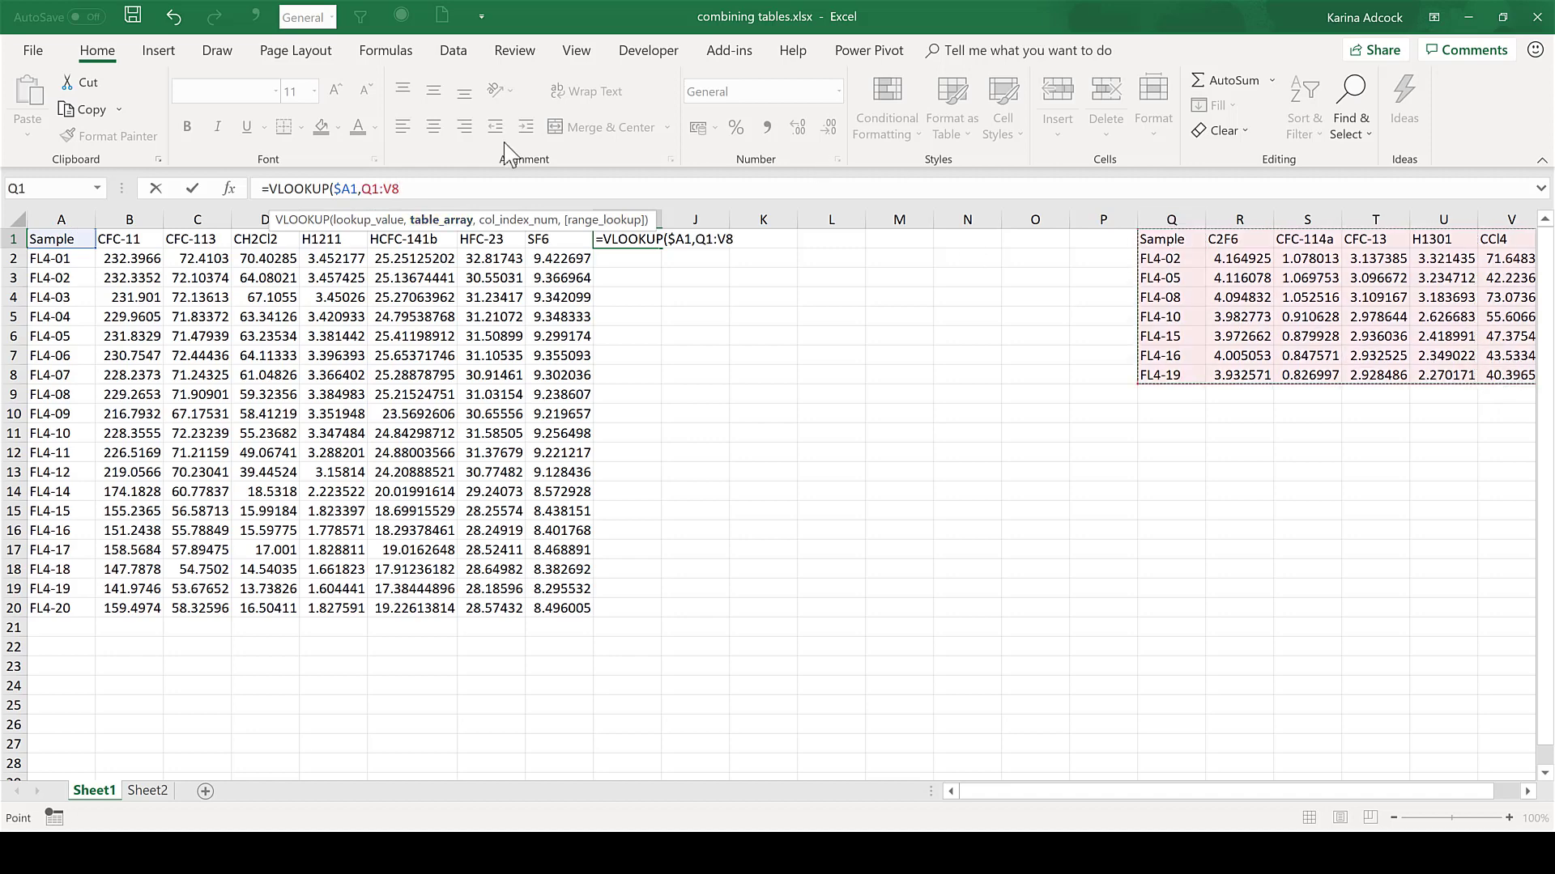
left_click(448, 223)
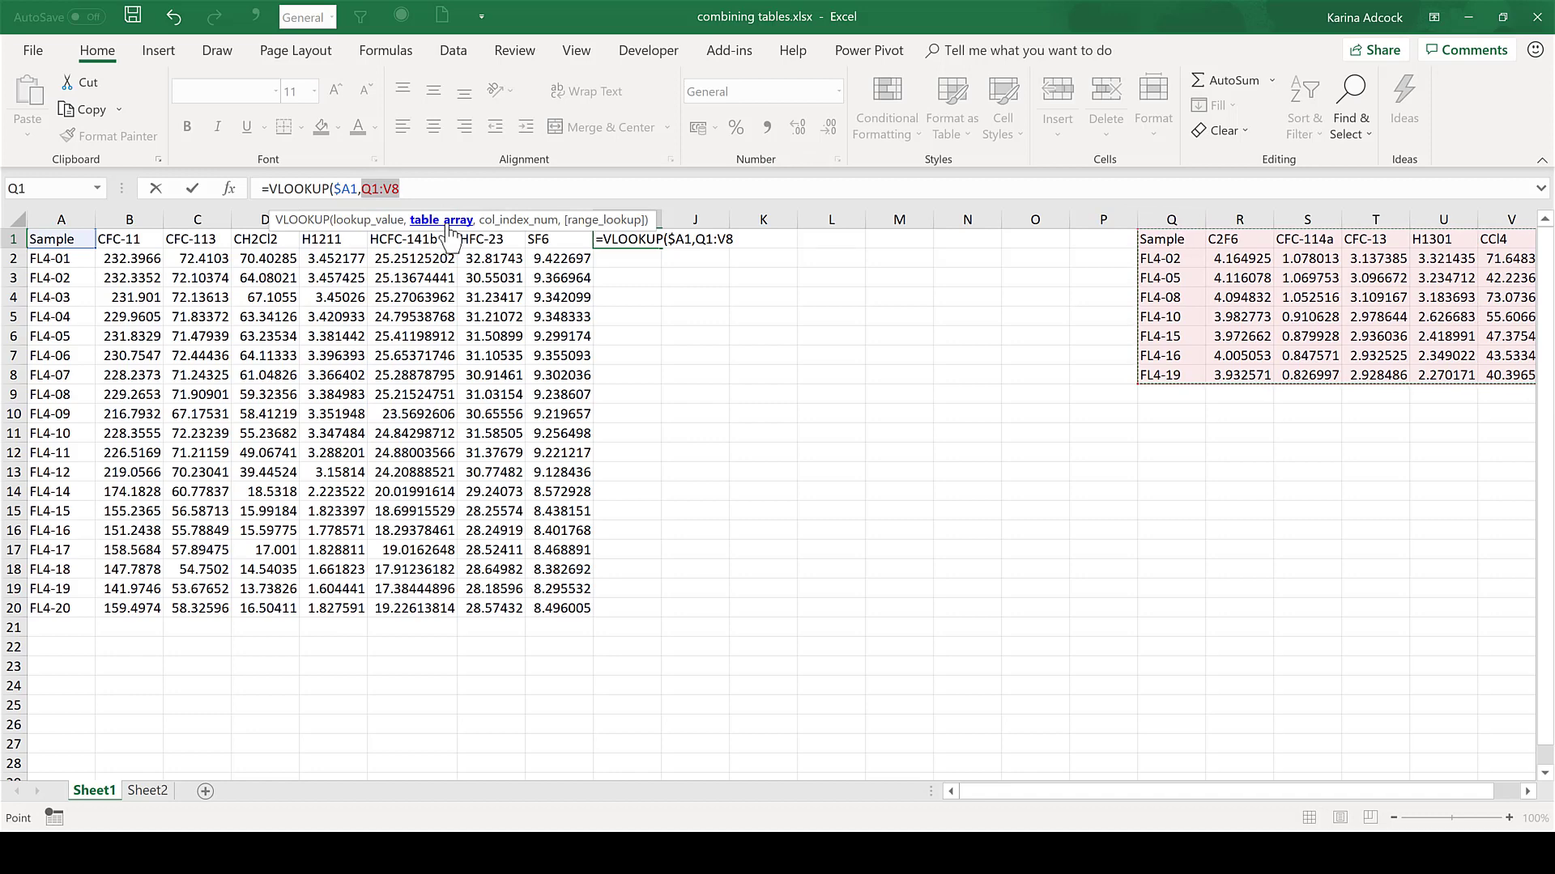
key("F4")
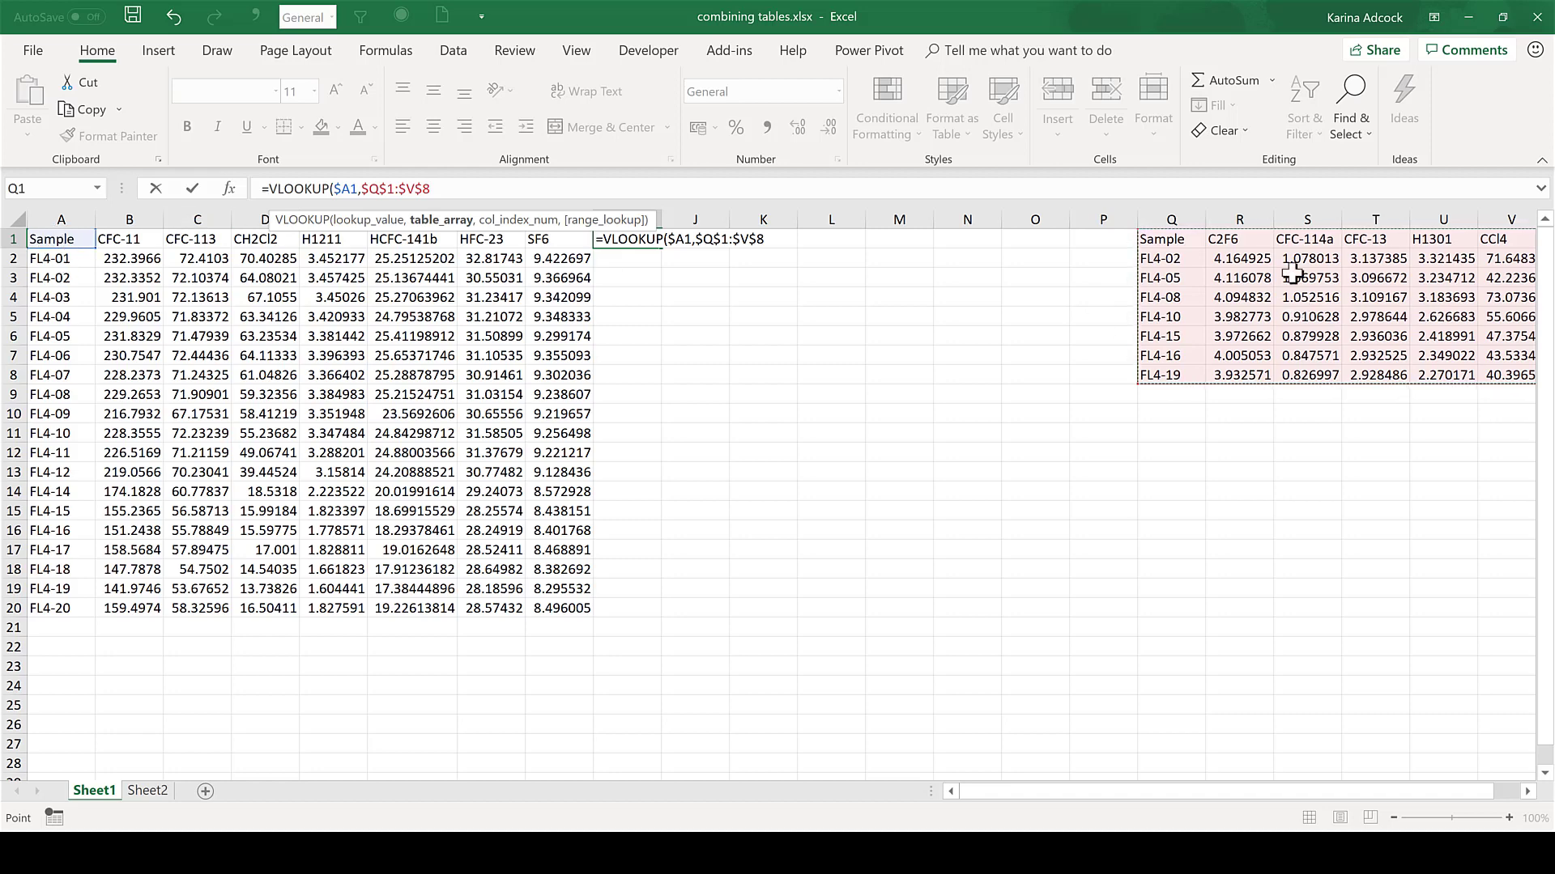
type(",")
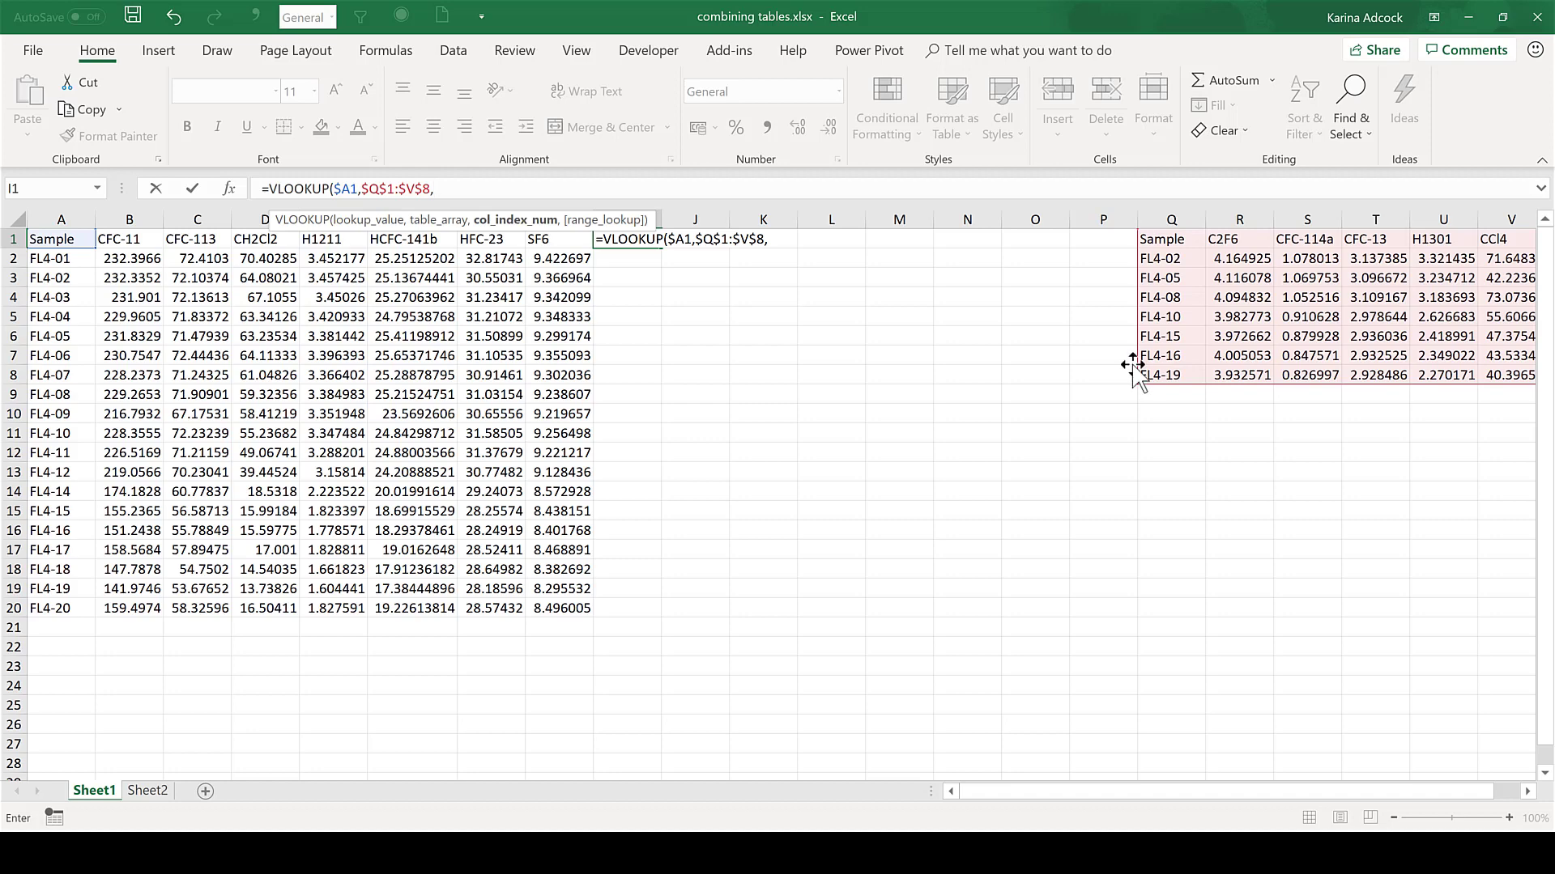
- Complete the VLOOKUP in I1 with column index 1 and FALSE for an exact match
type(",")
key("BackSpace")
type(",")
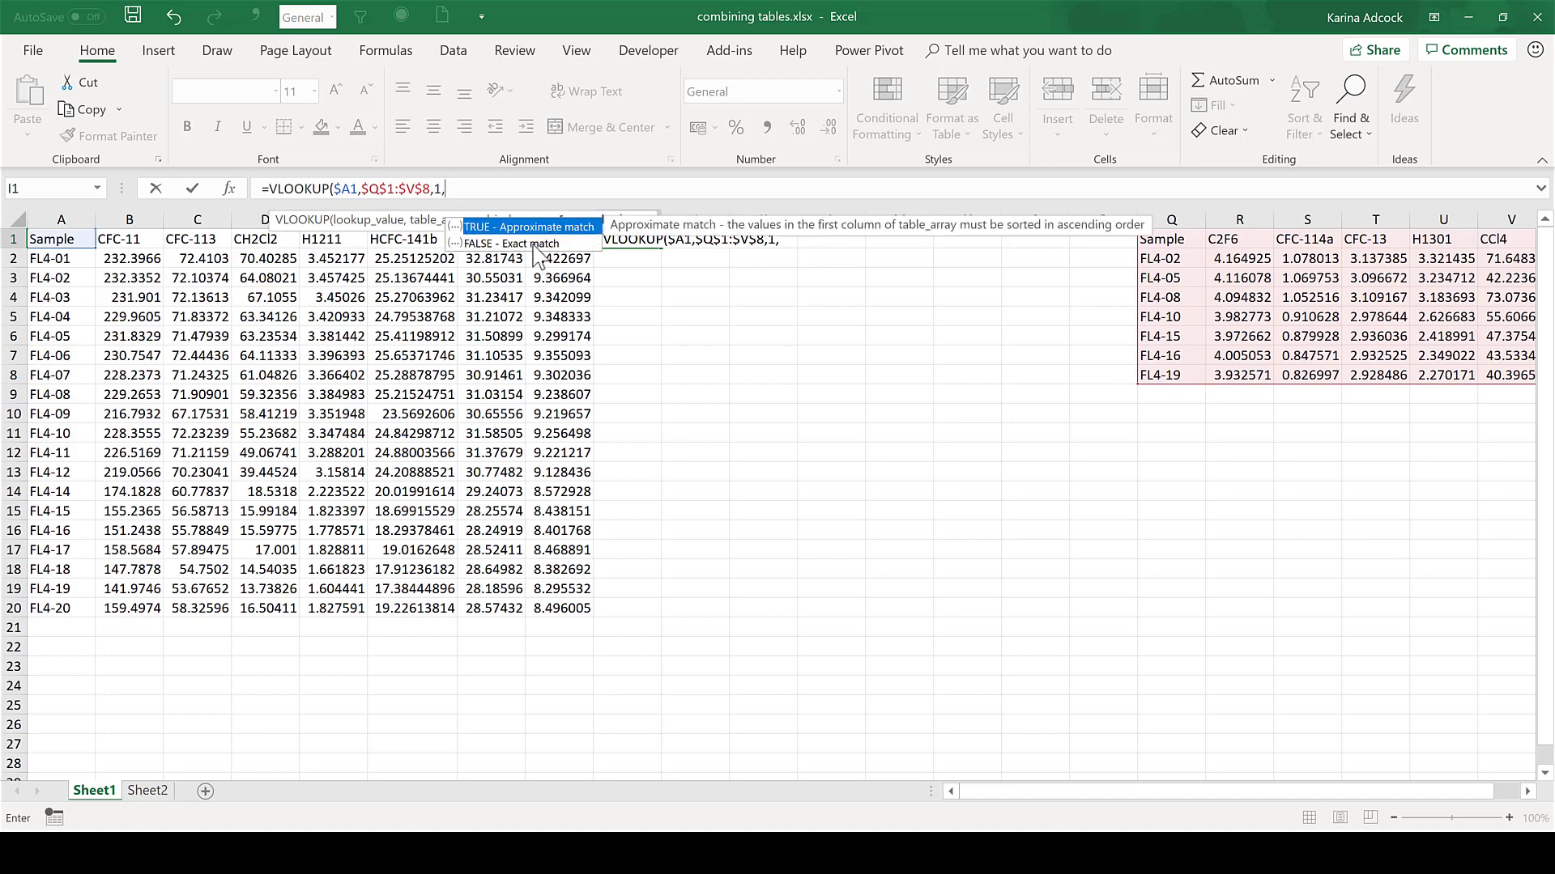
double_click(530, 244)
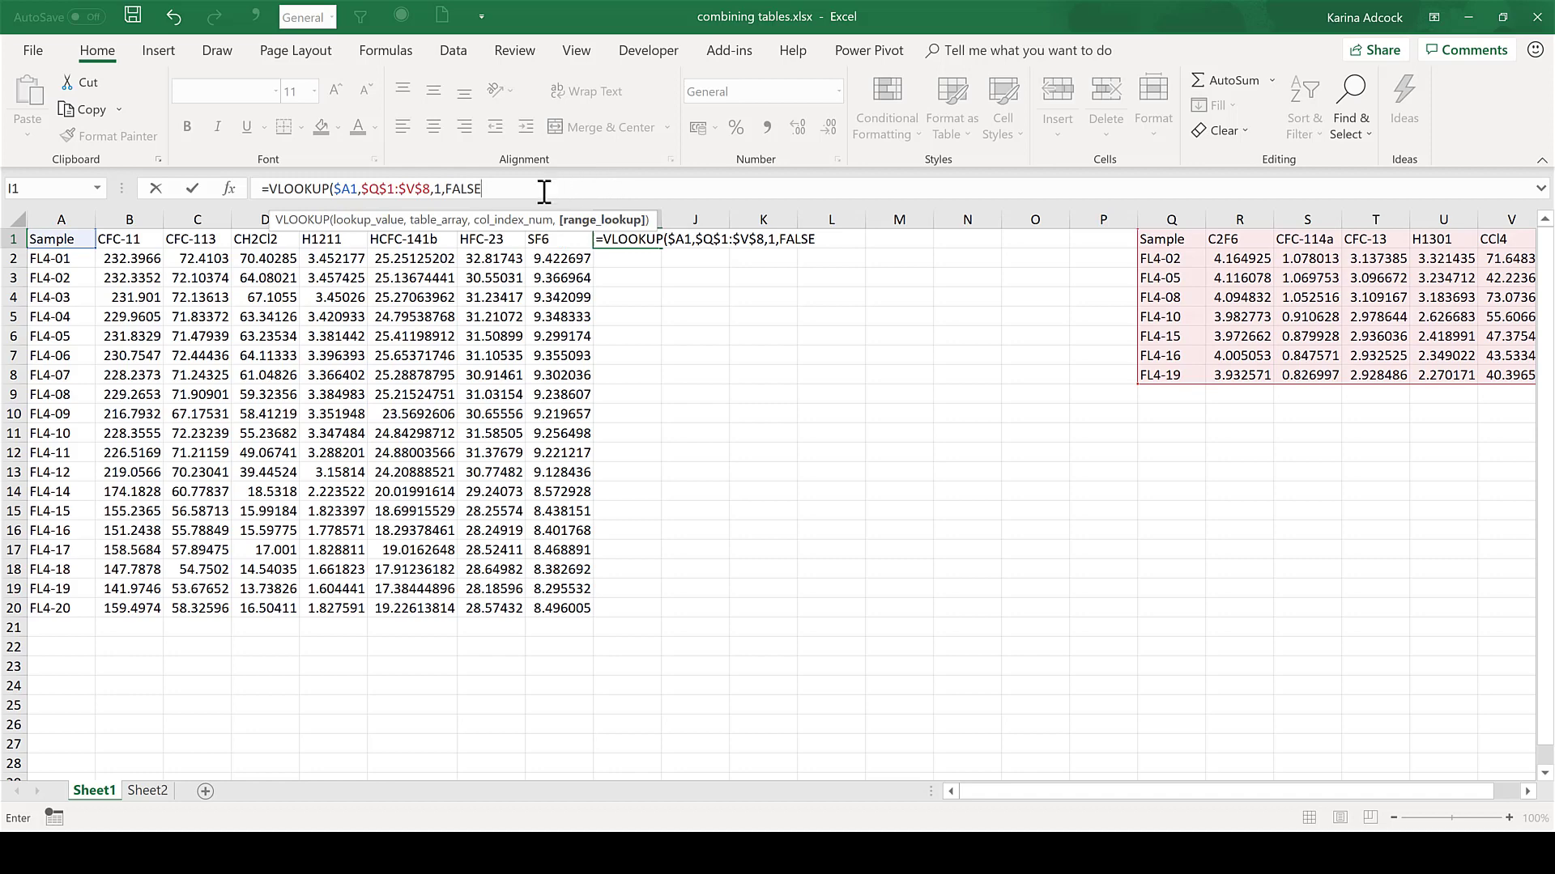
type(")")
key("Return")
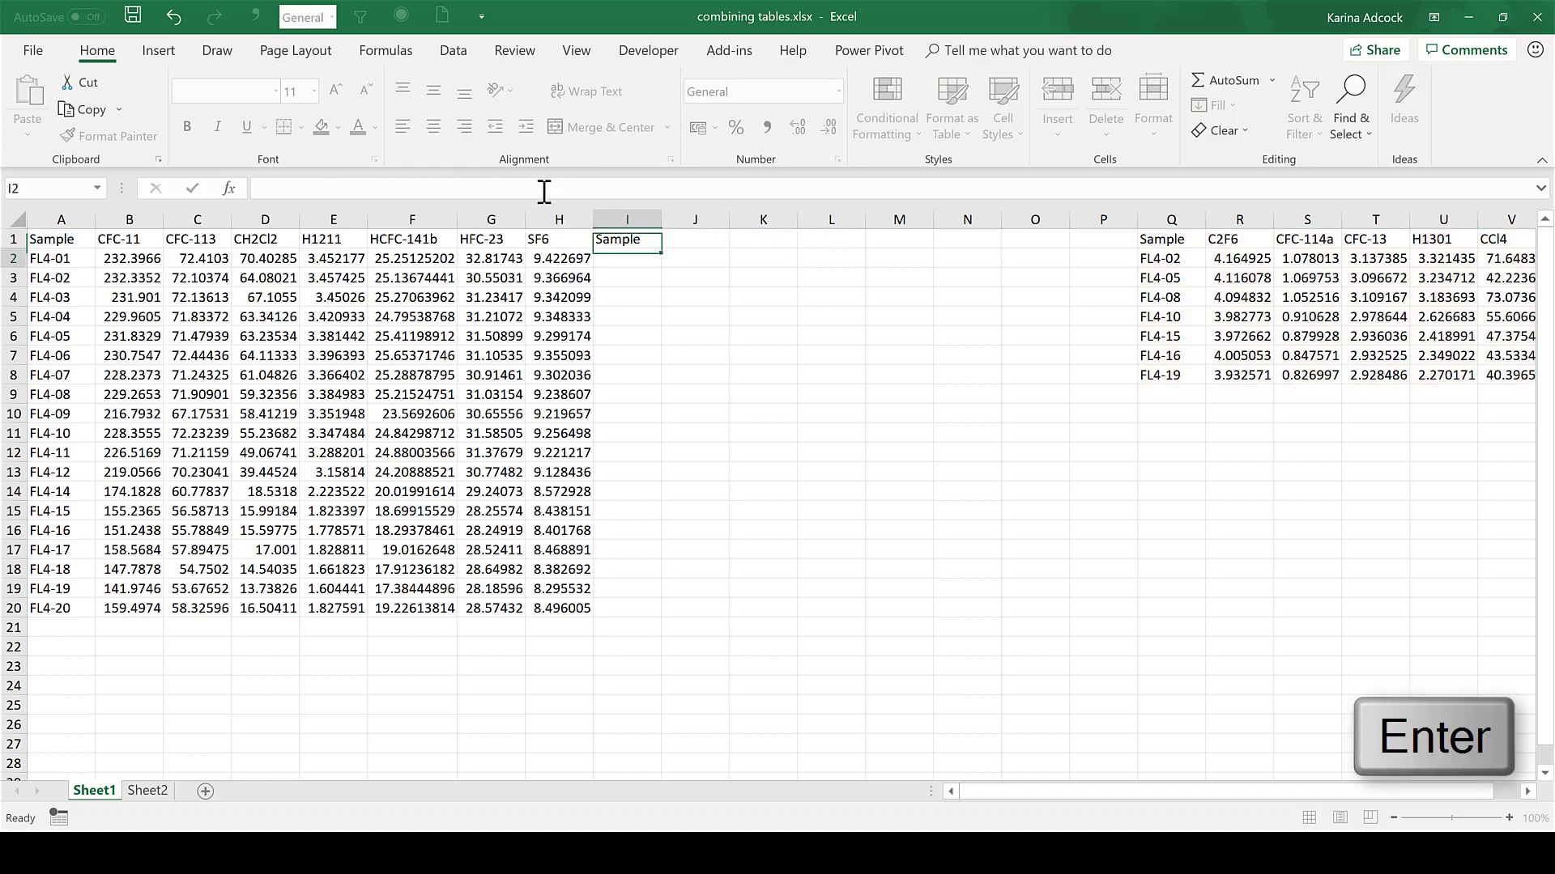
- Fill the VLOOKUP formula from I1 down to I2 and inspect the ranges it references
left_click(617, 239)
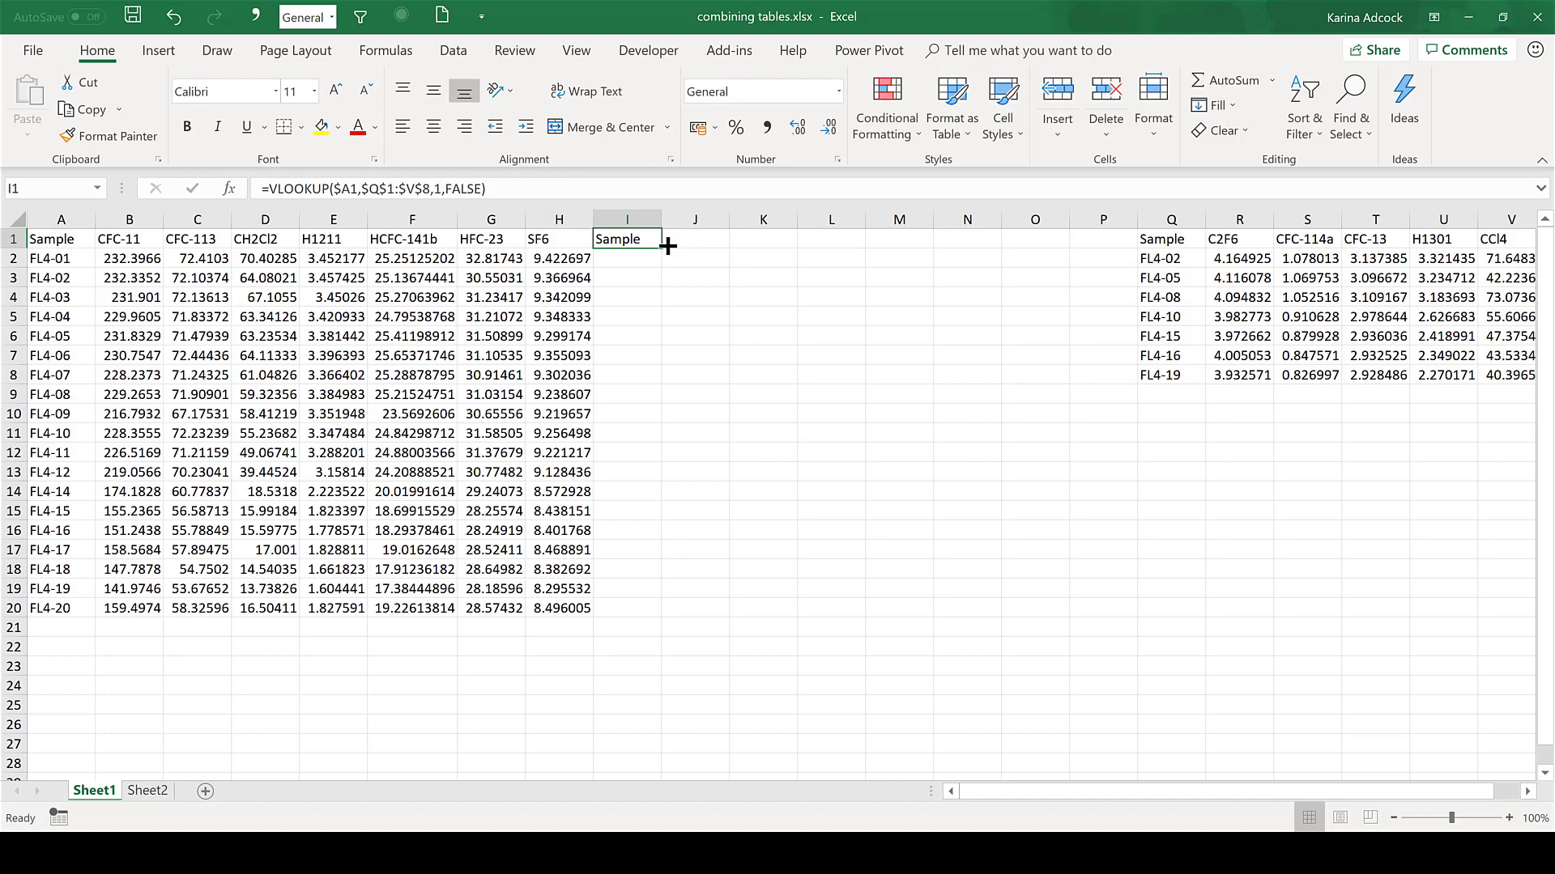
left_click_drag(663, 269, 627, 259)
left_click(625, 259)
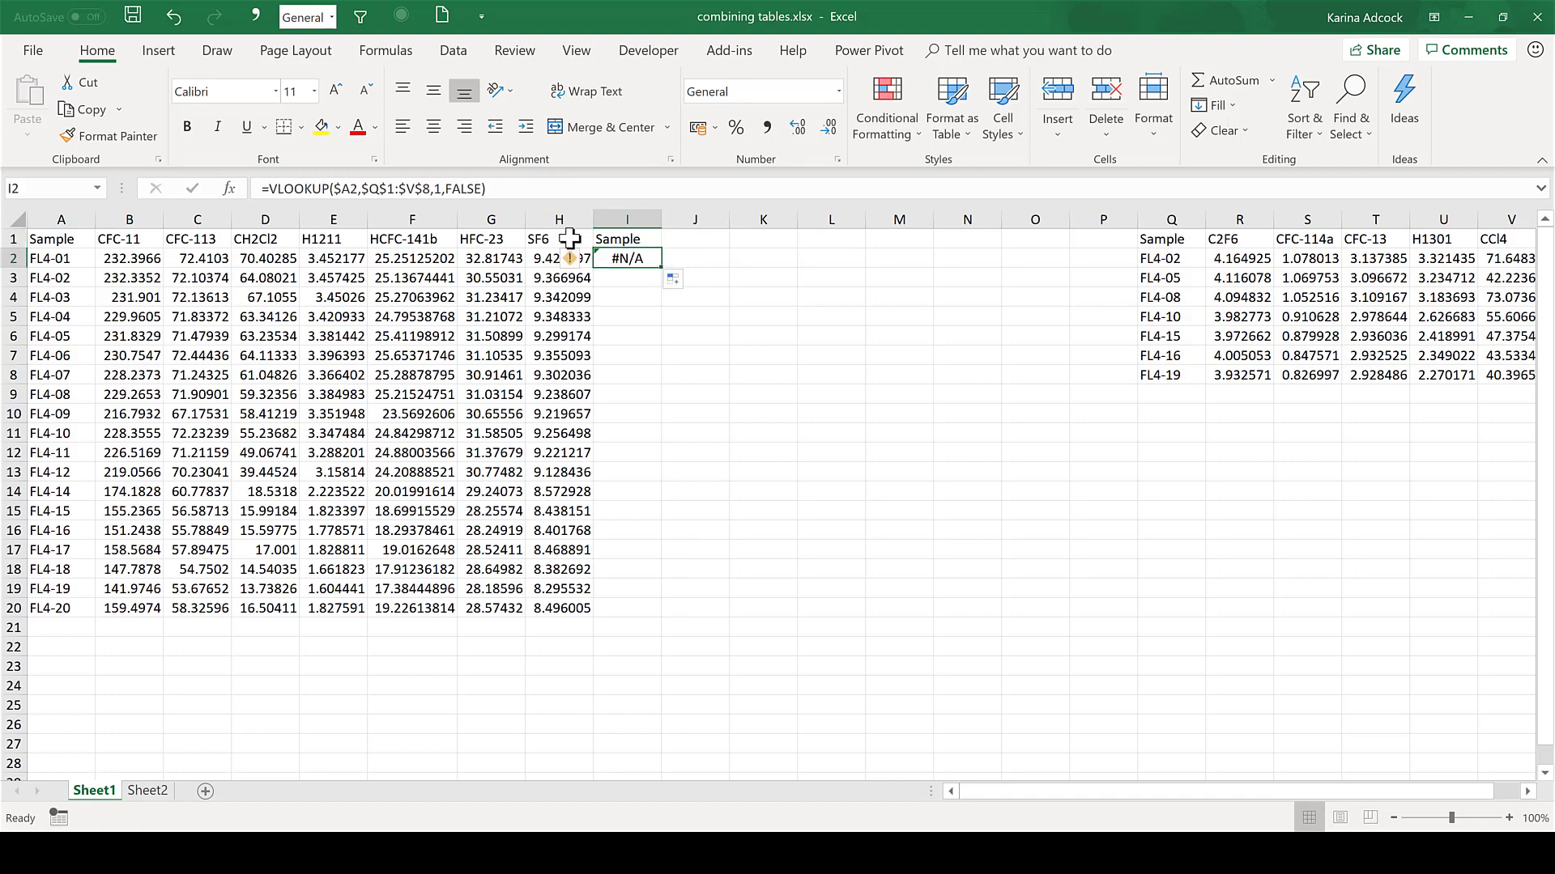
left_click(515, 190)
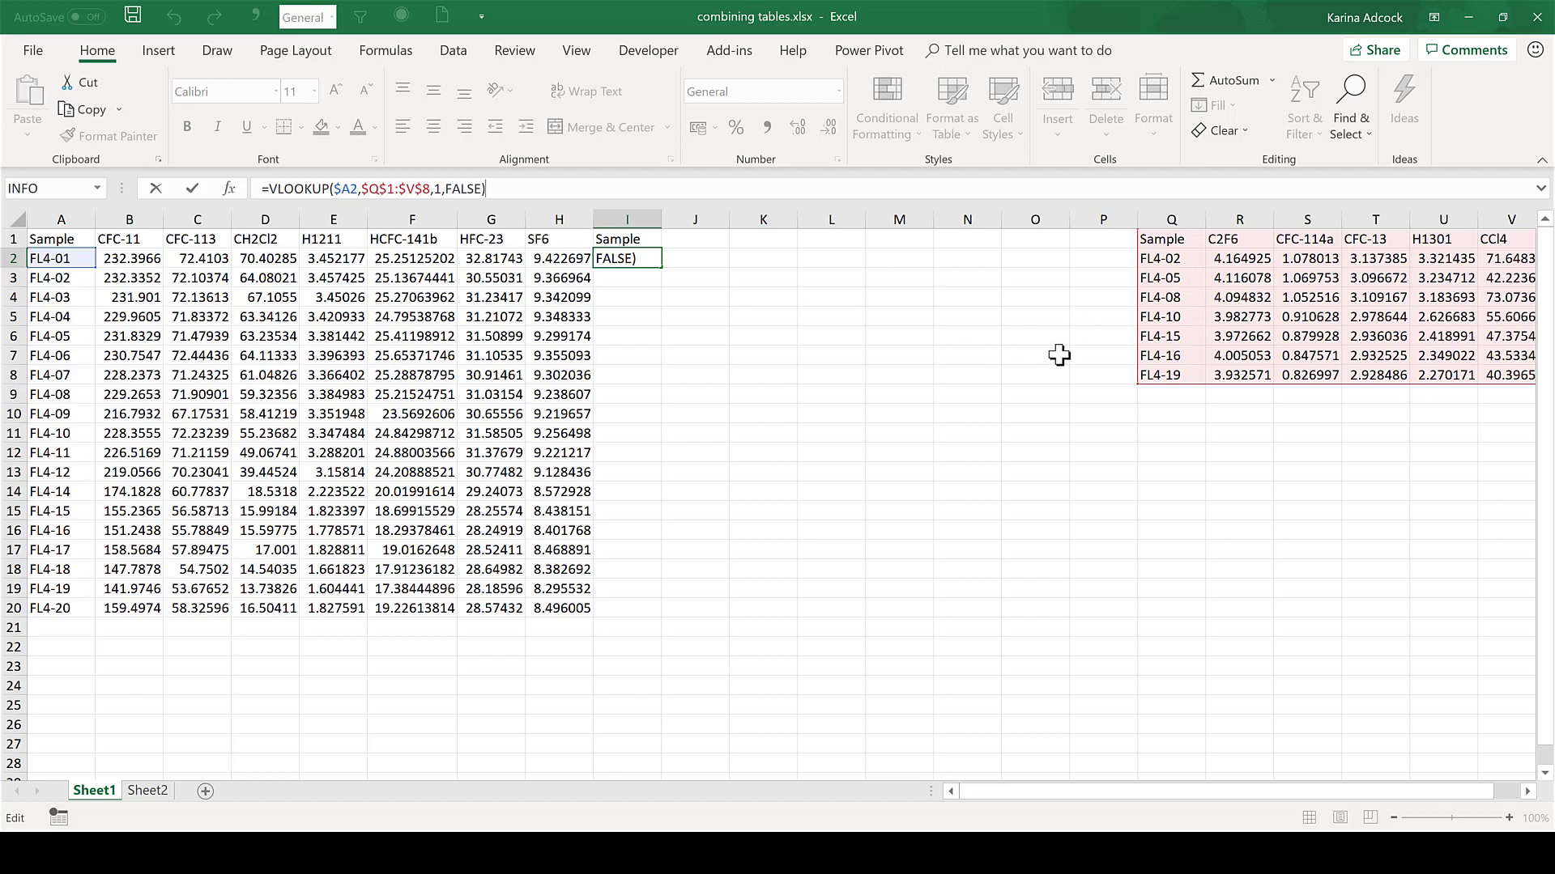
key("ctrl+Return")
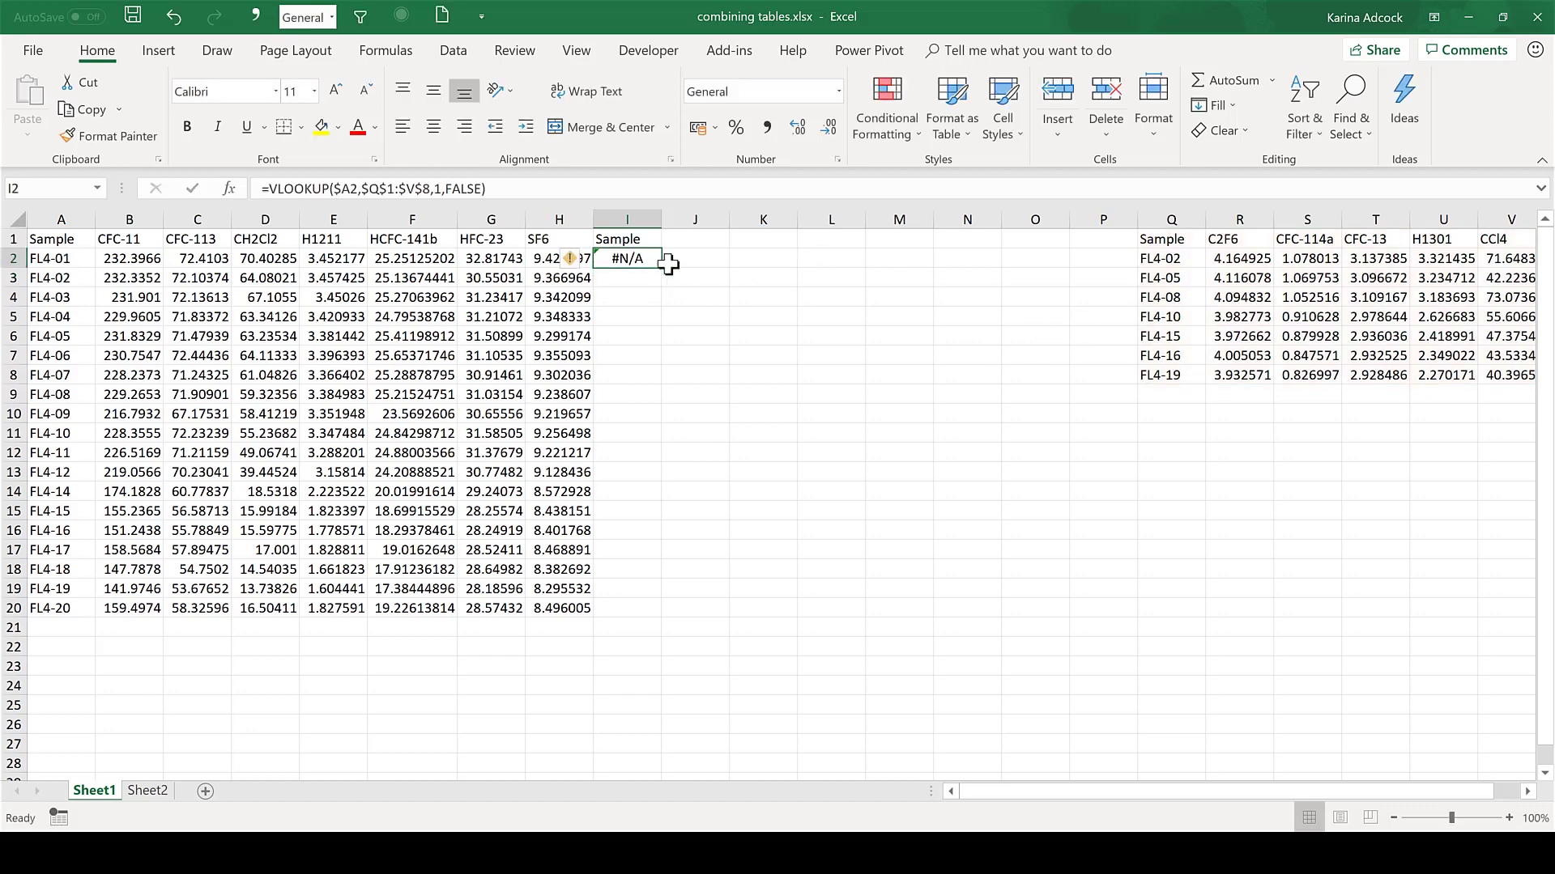
- Extend the VLOOKUP formula from I2 to I3 and check its highlighted references
left_click_drag(665, 269, 669, 295)
left_click(627, 278)
left_click(552, 194)
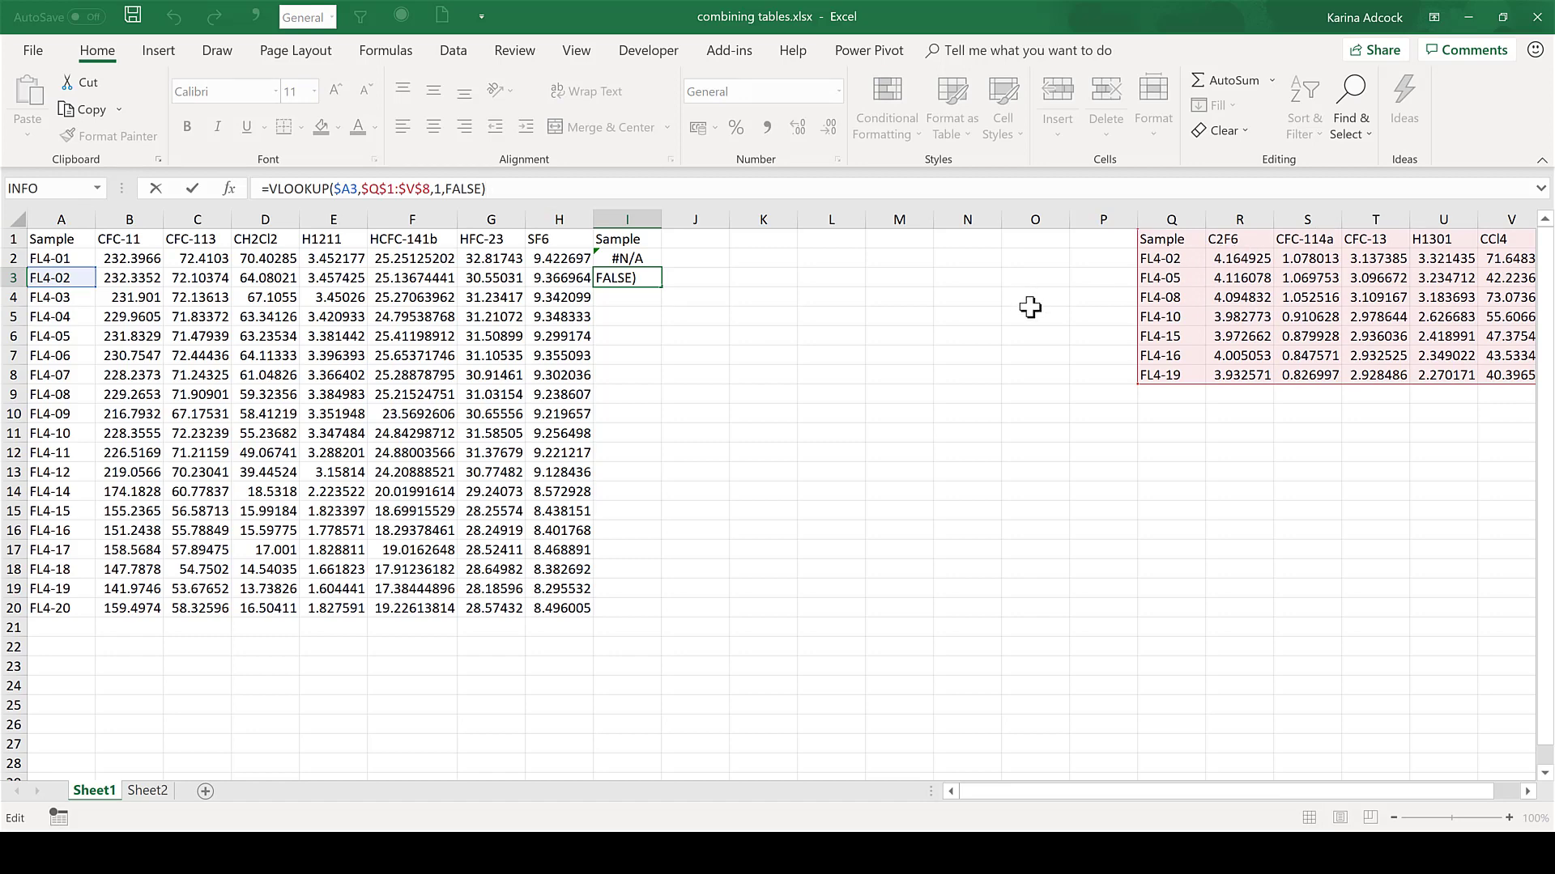
key("Return")
- Fill the VLOOKUP formula from I3 down to I20, the last sample row
left_click(631, 279)
left_click_drag(661, 288, 650, 615)
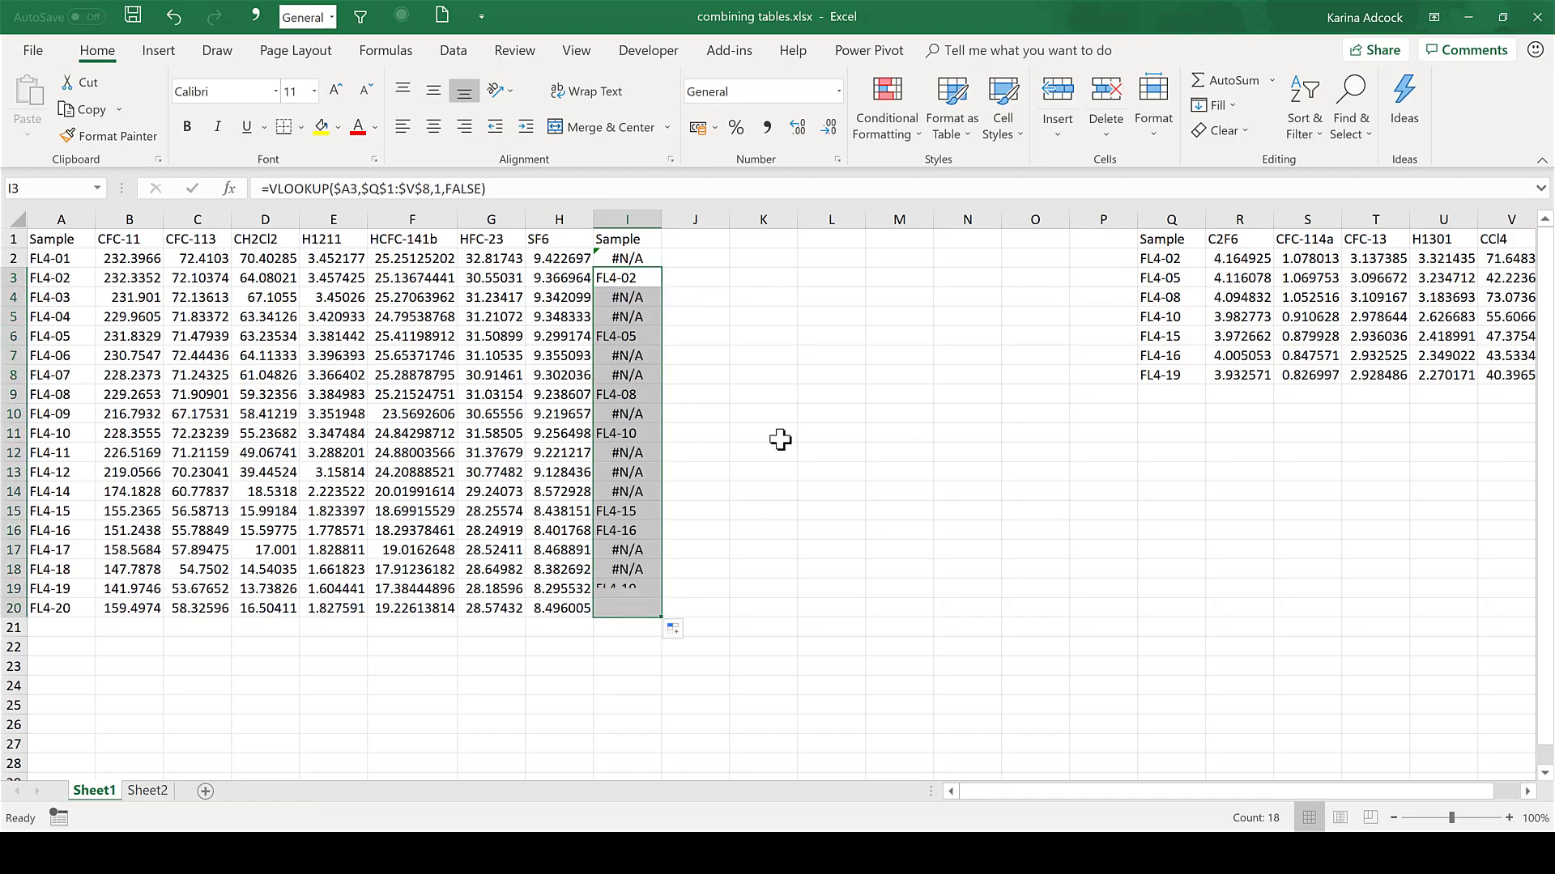
left_click(712, 415)
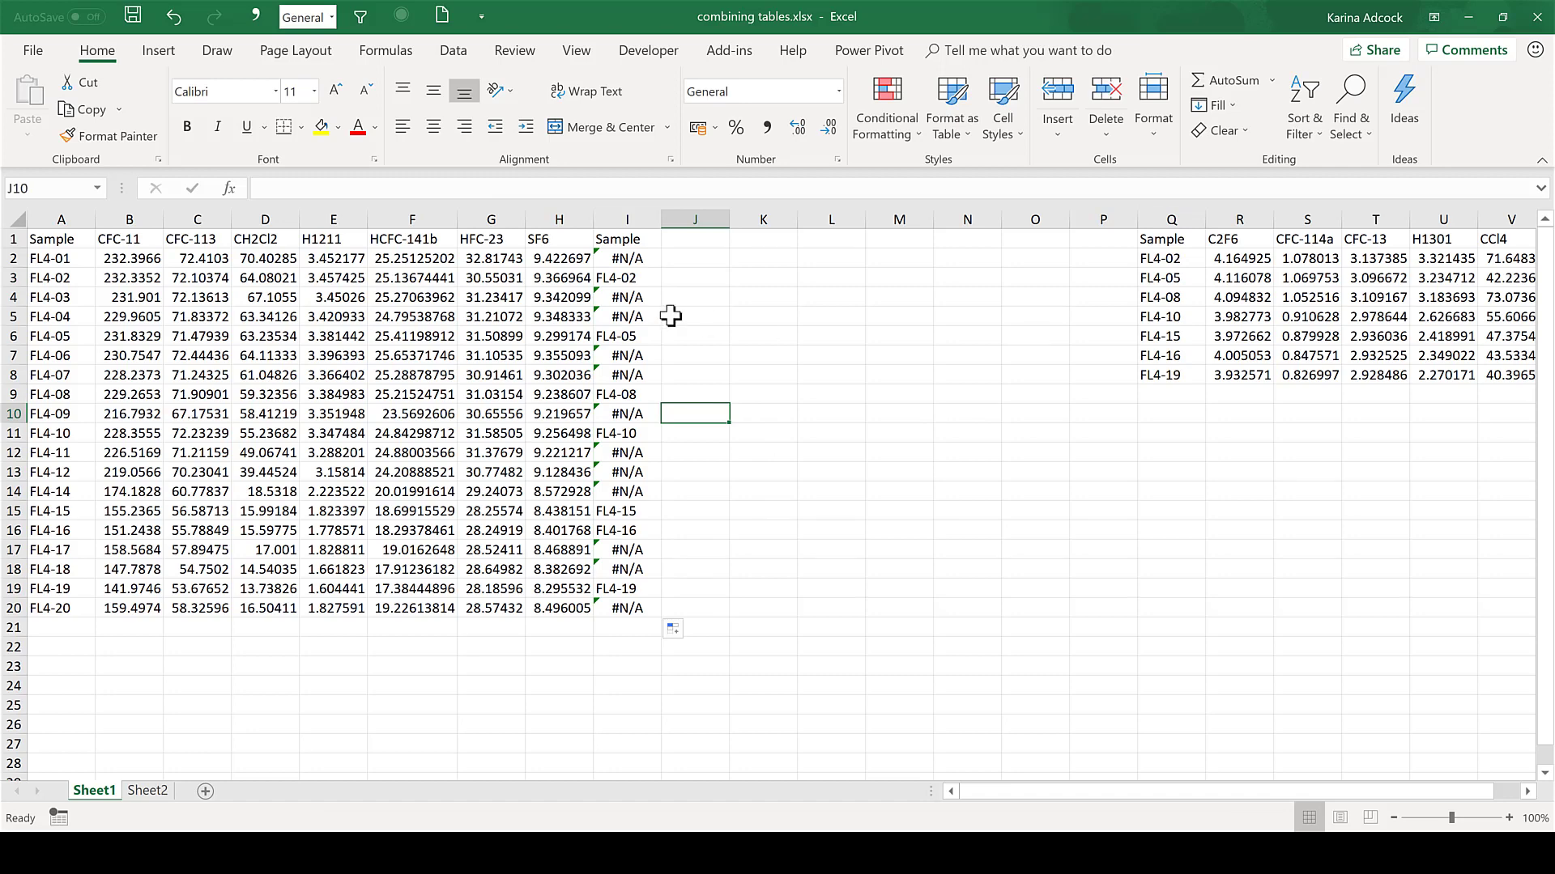
- Examine the lookup results in column I against the sample rows, including the #N/A cells
left_click_drag(631, 280, 80, 276)
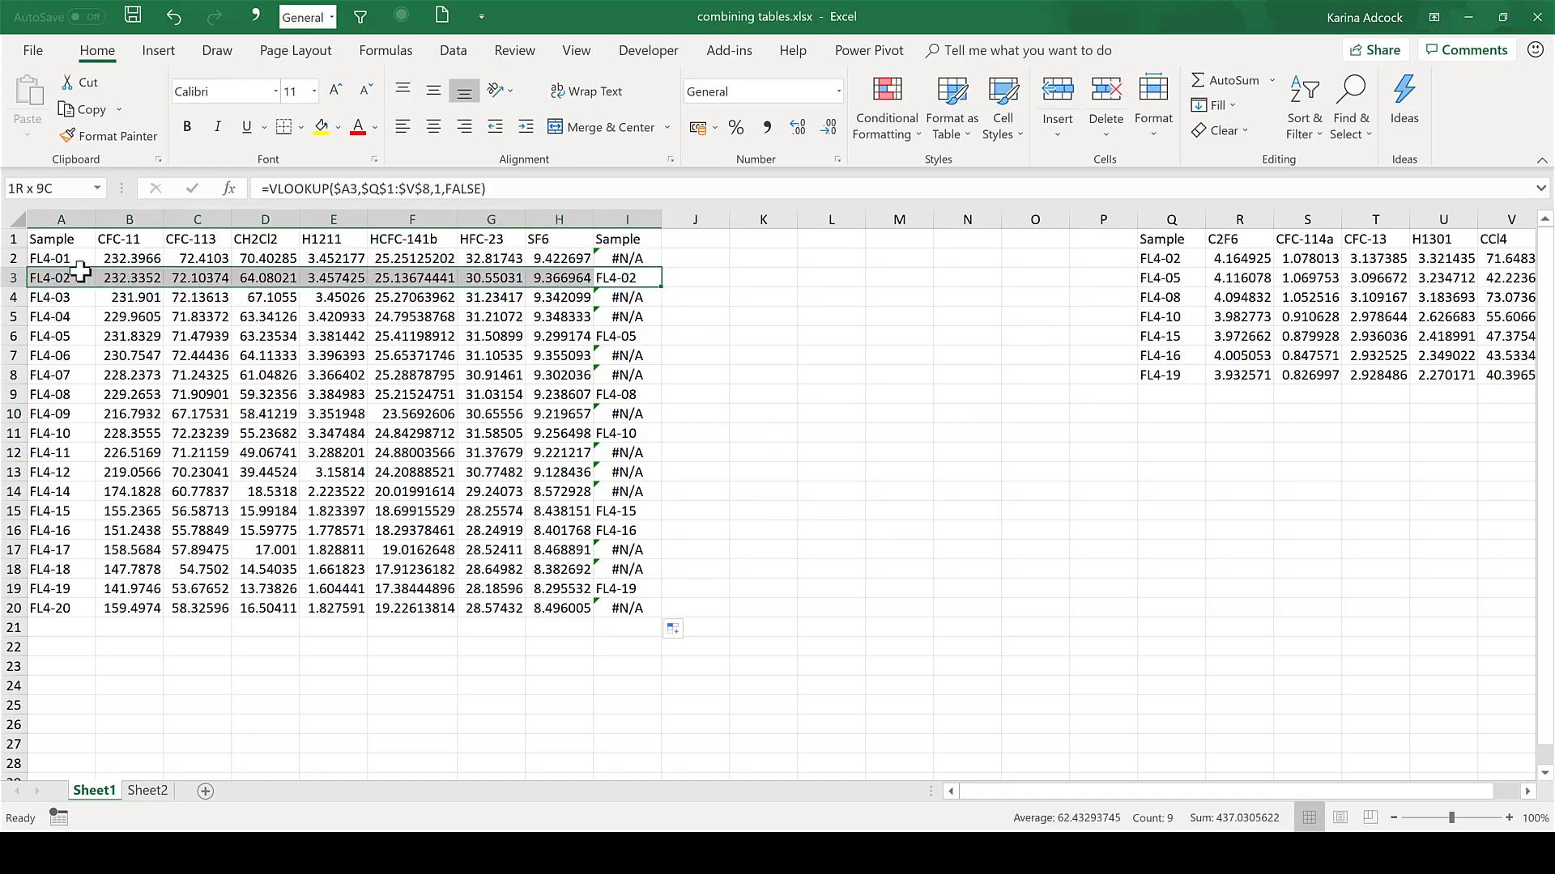
left_click_drag(103, 592, 601, 595)
left_click(770, 554)
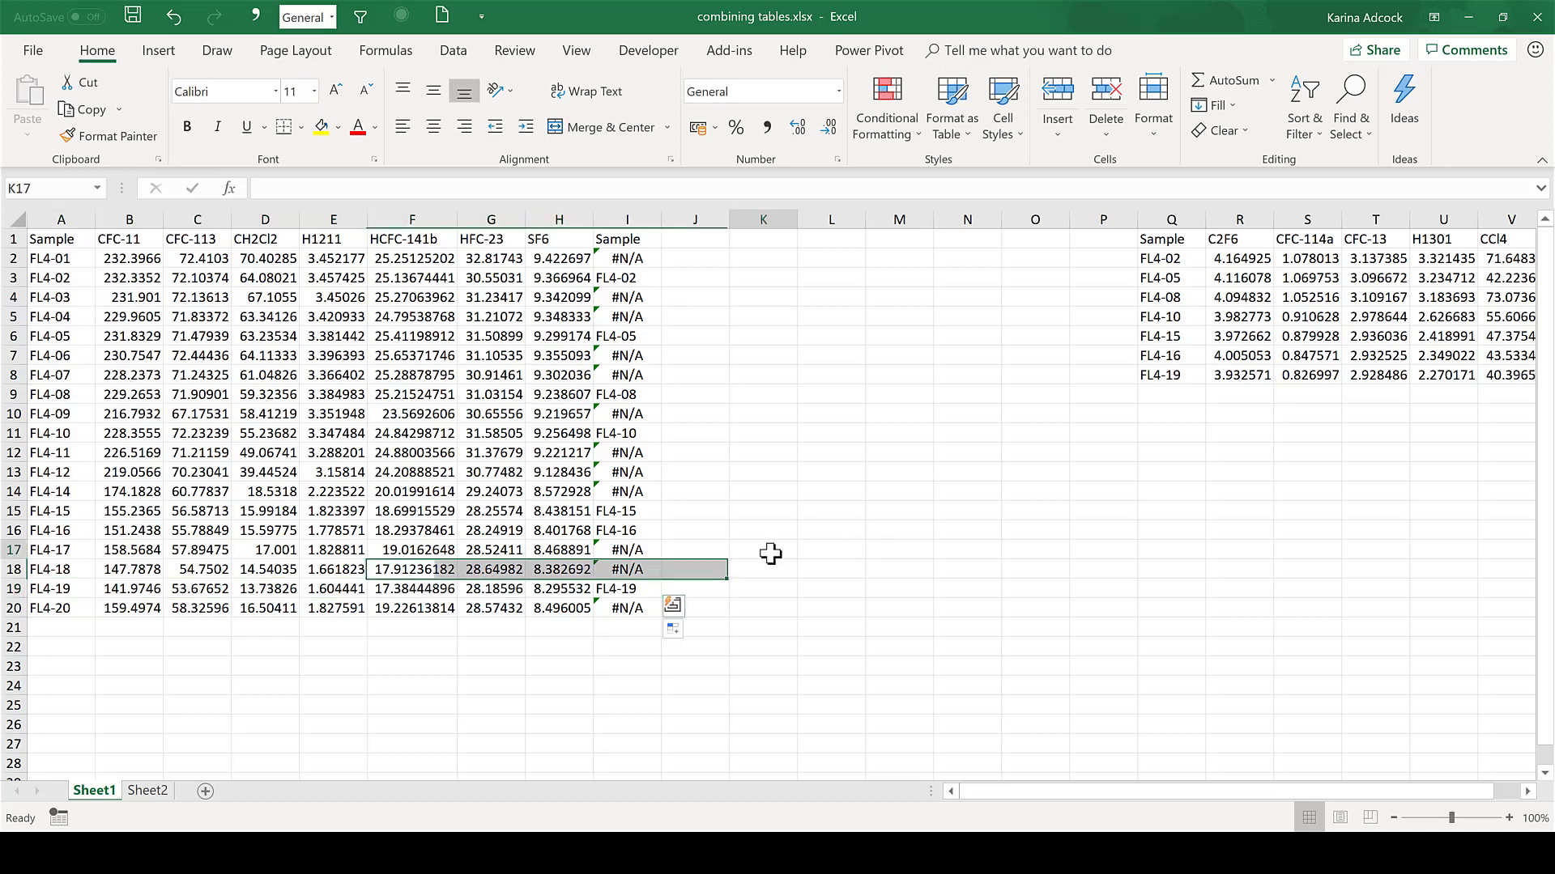
left_click(623, 359)
left_click(623, 373)
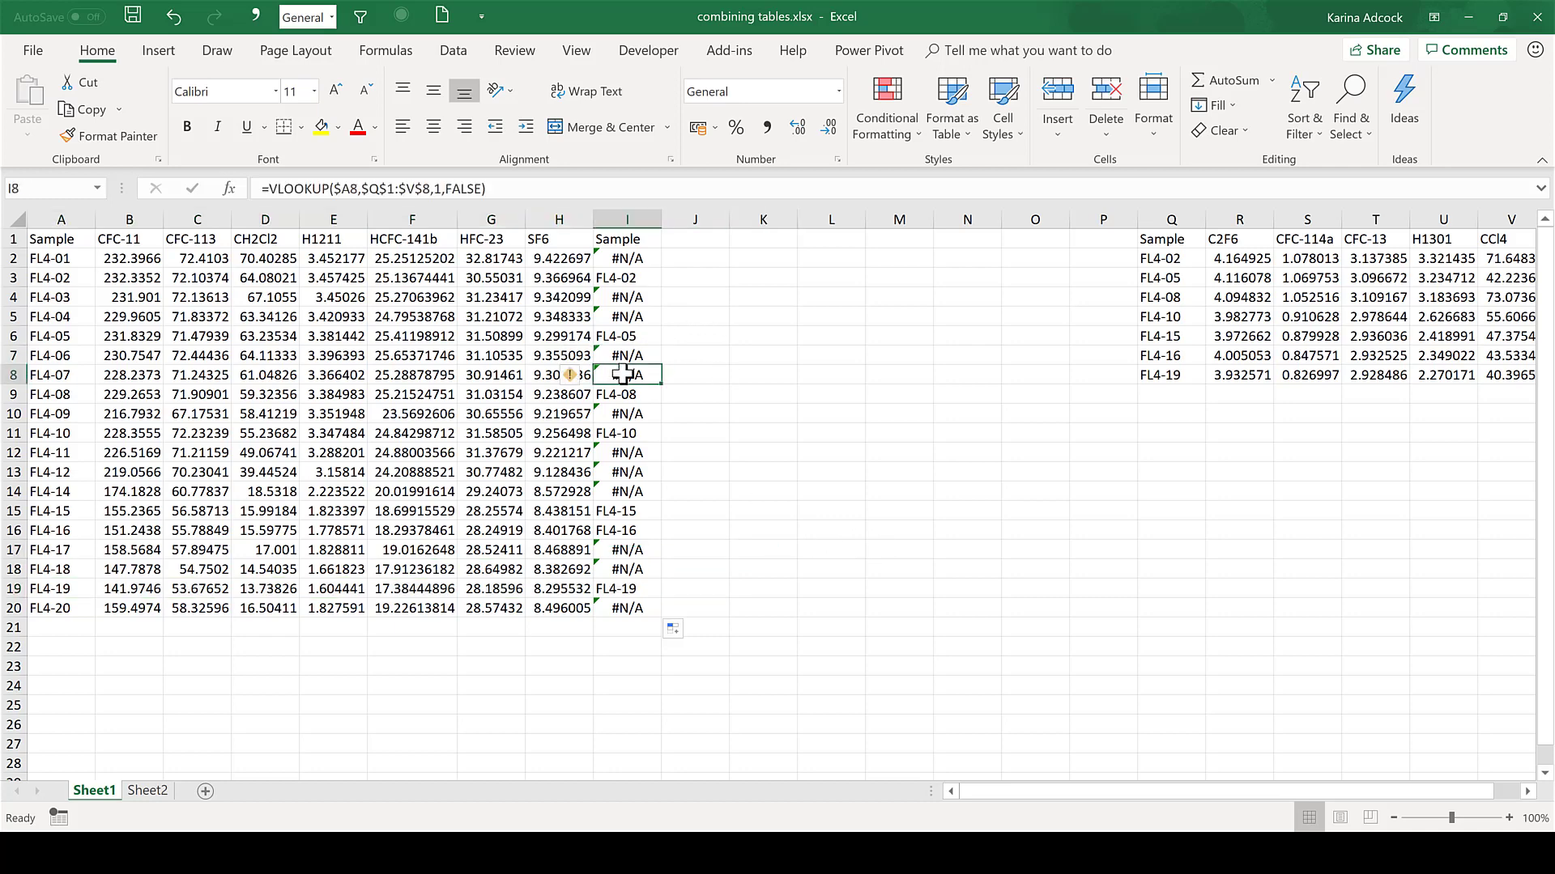
left_click(629, 415)
left_click(624, 451)
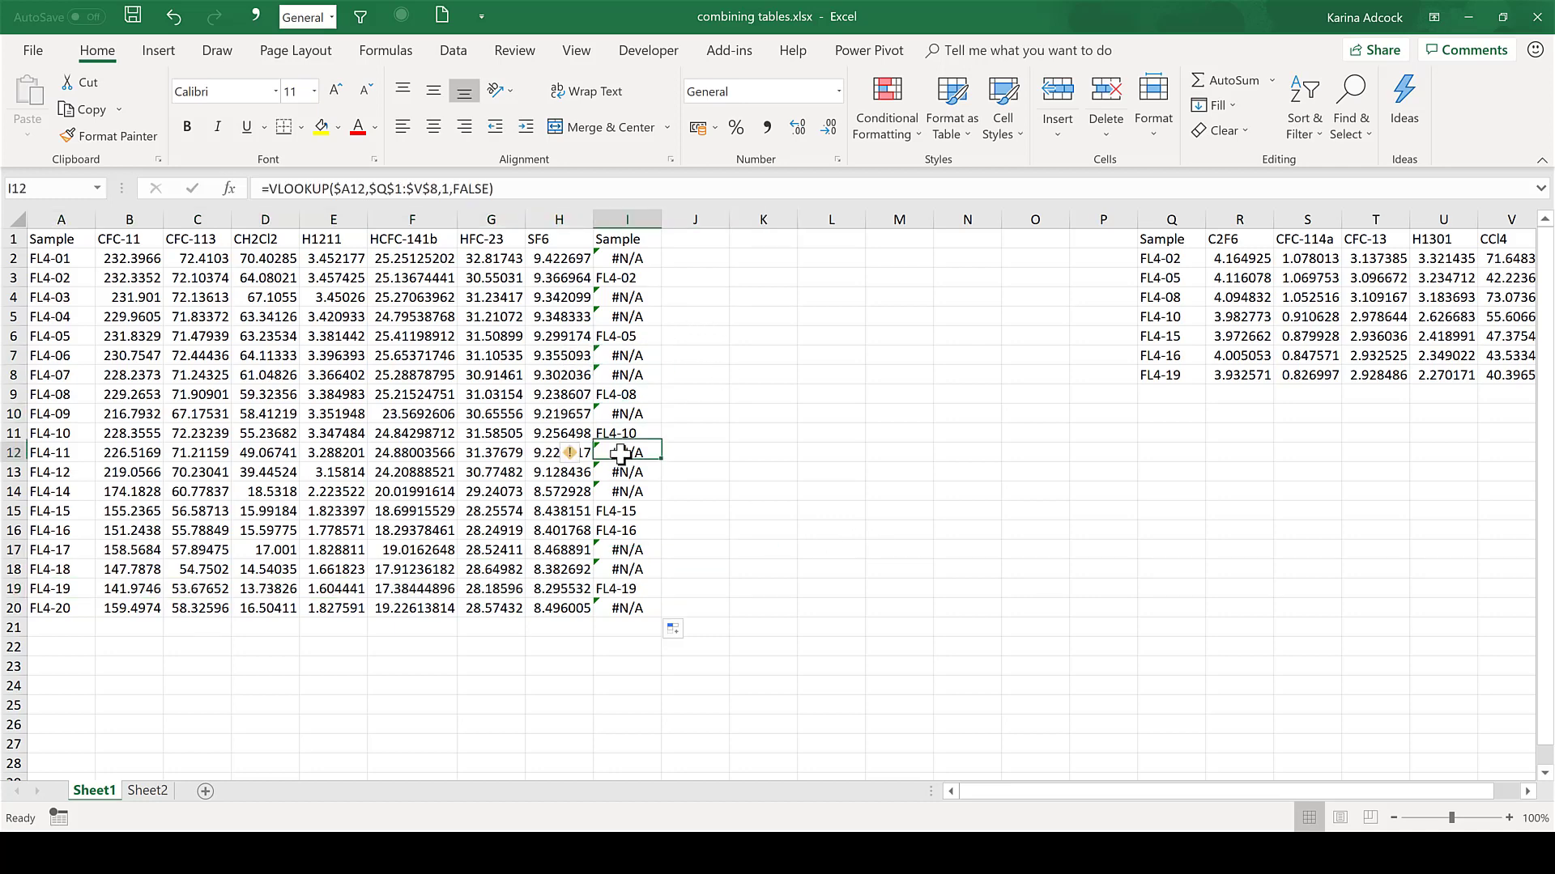
left_click(623, 606)
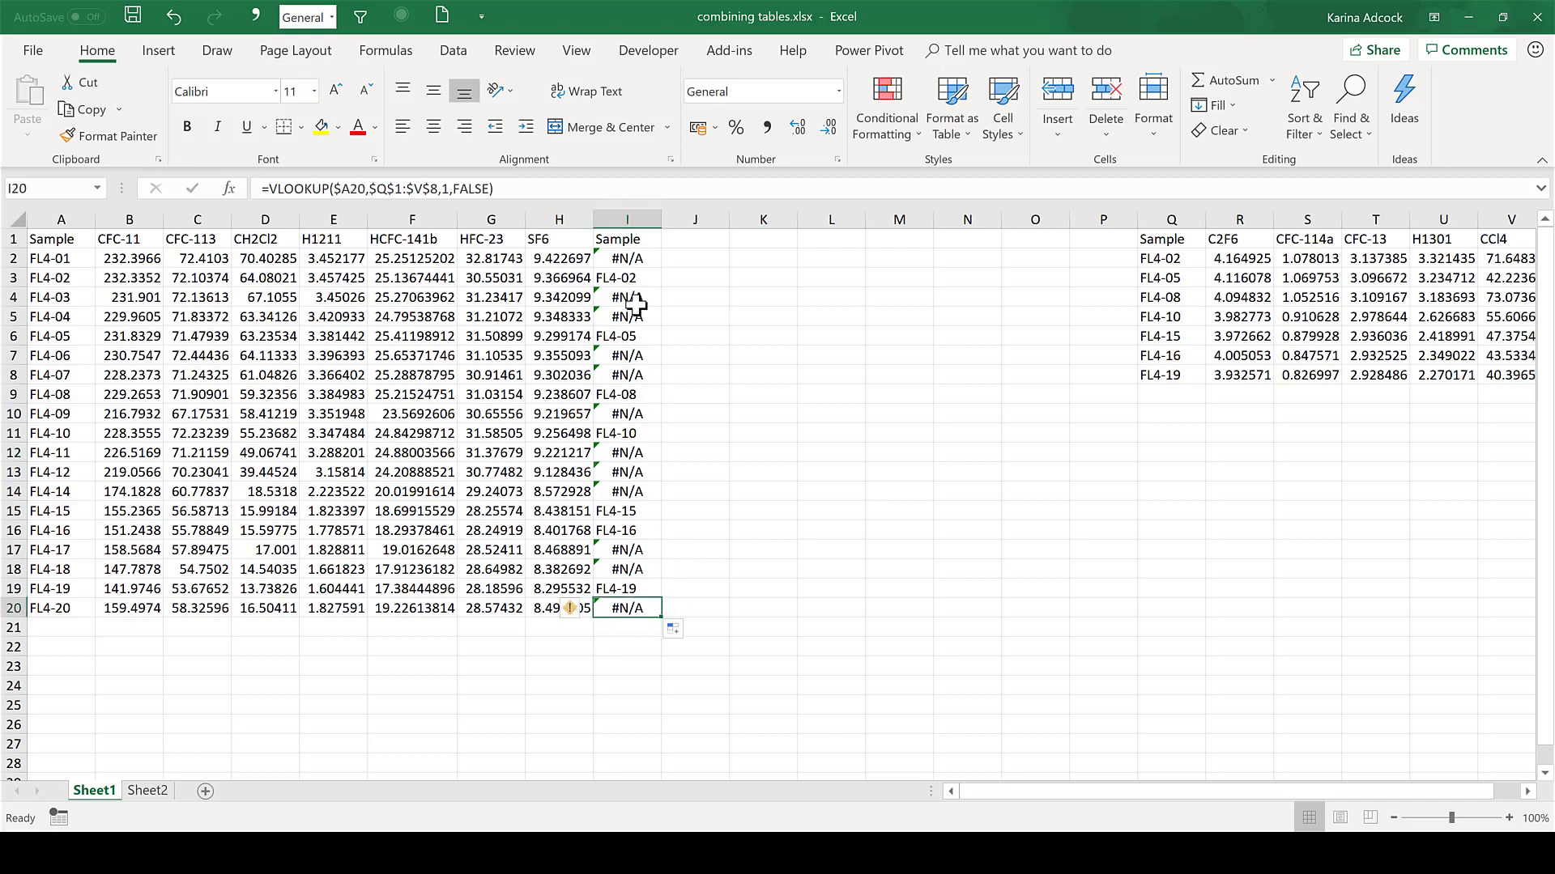
- Wrap the VLOOKUP formula in I1 in an IFNA function, with the whole lookup as its value argument
left_click(632, 236)
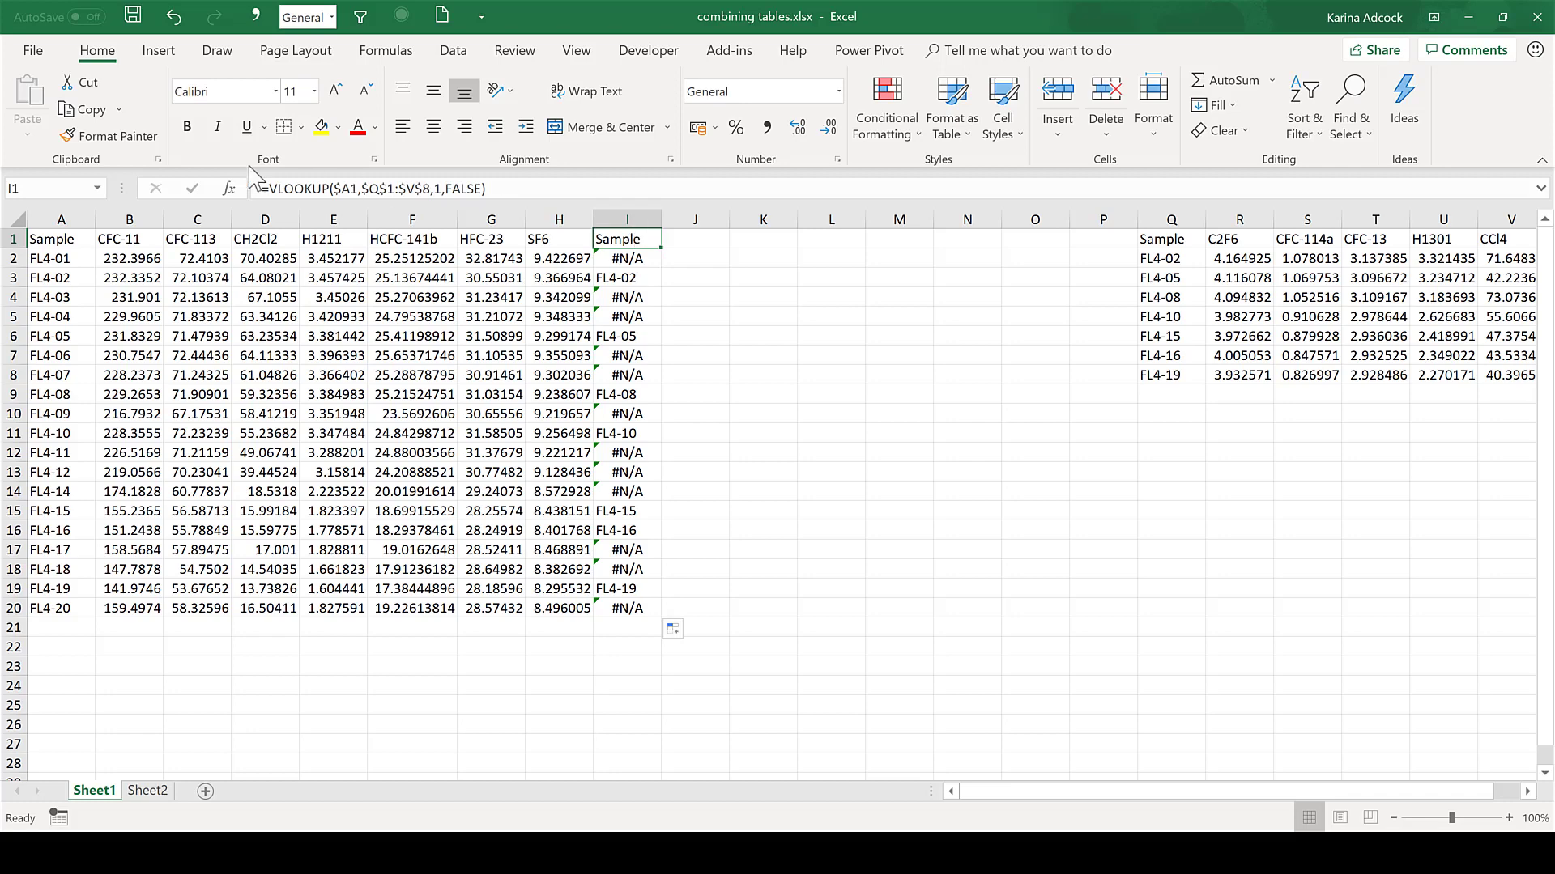
left_click(268, 188)
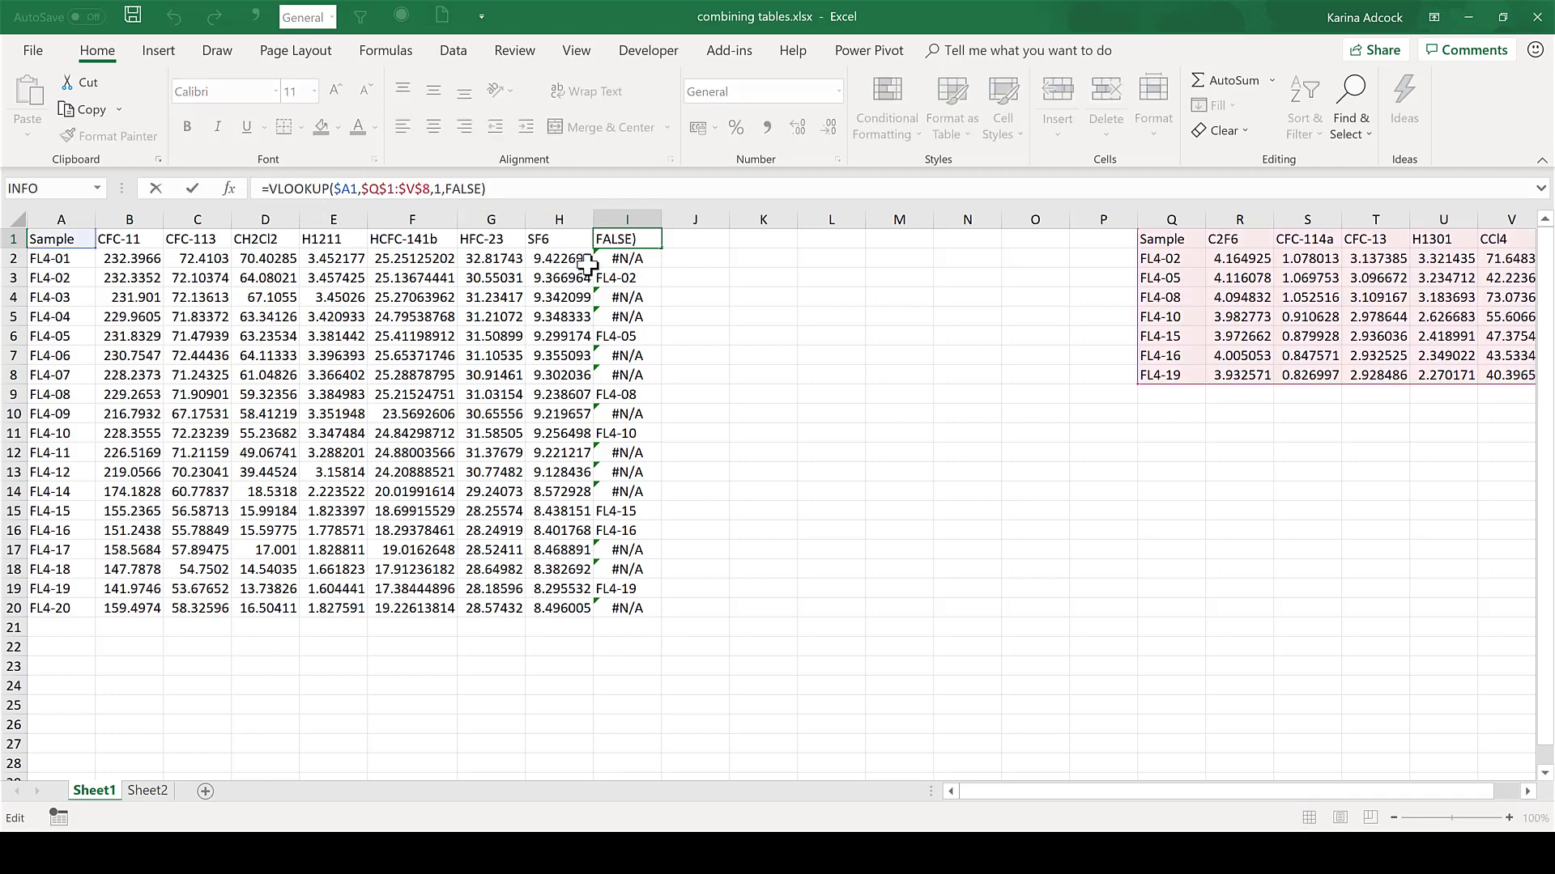
type("IFNA")
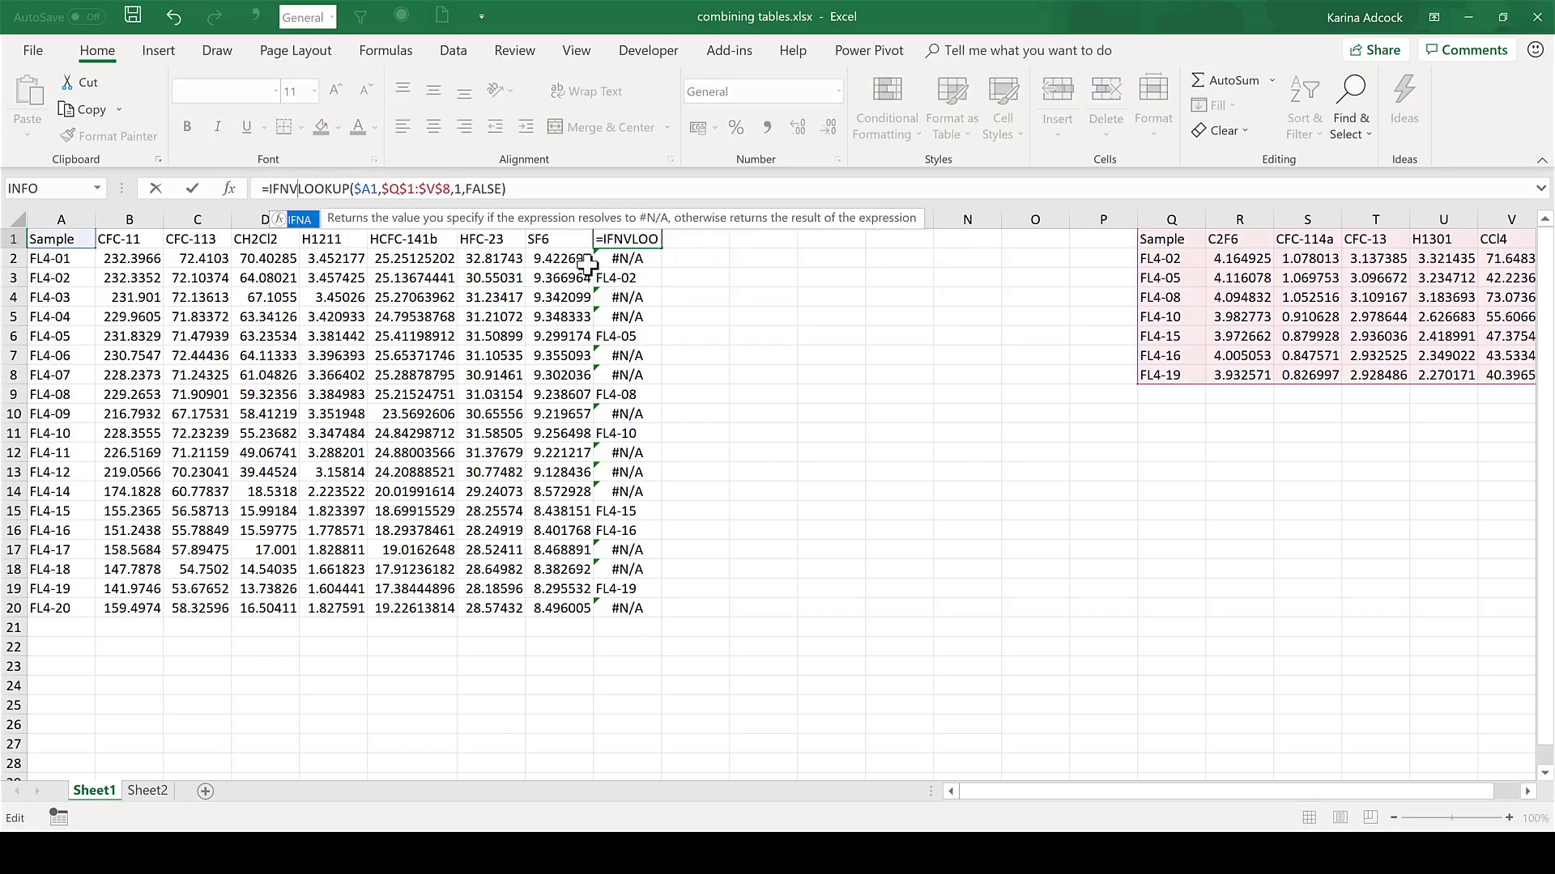
type("(")
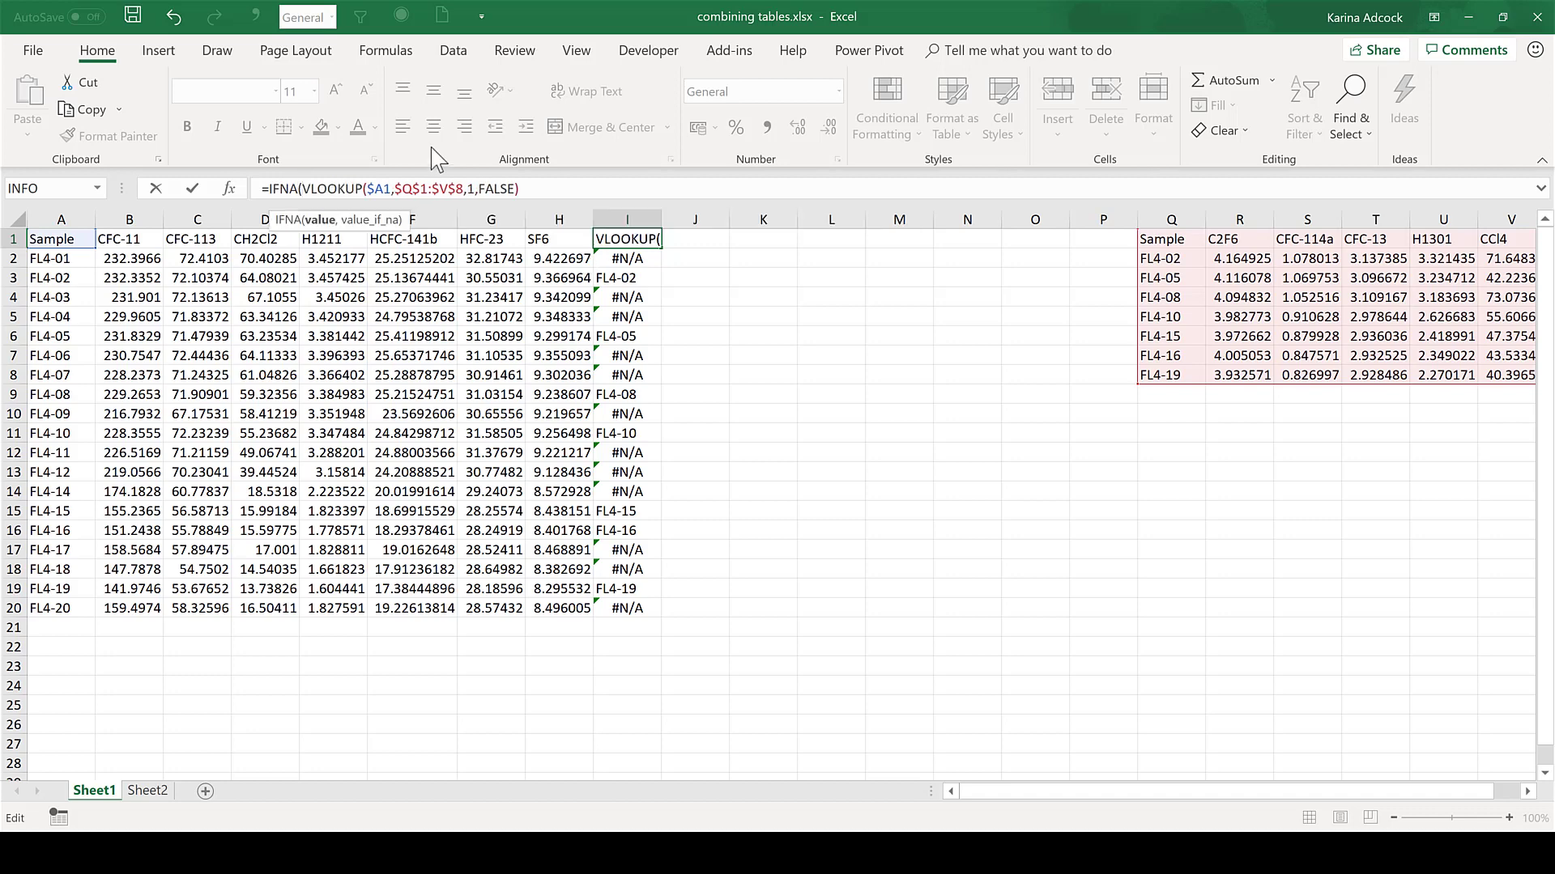
left_click(524, 190)
left_click_drag(524, 190, 302, 189)
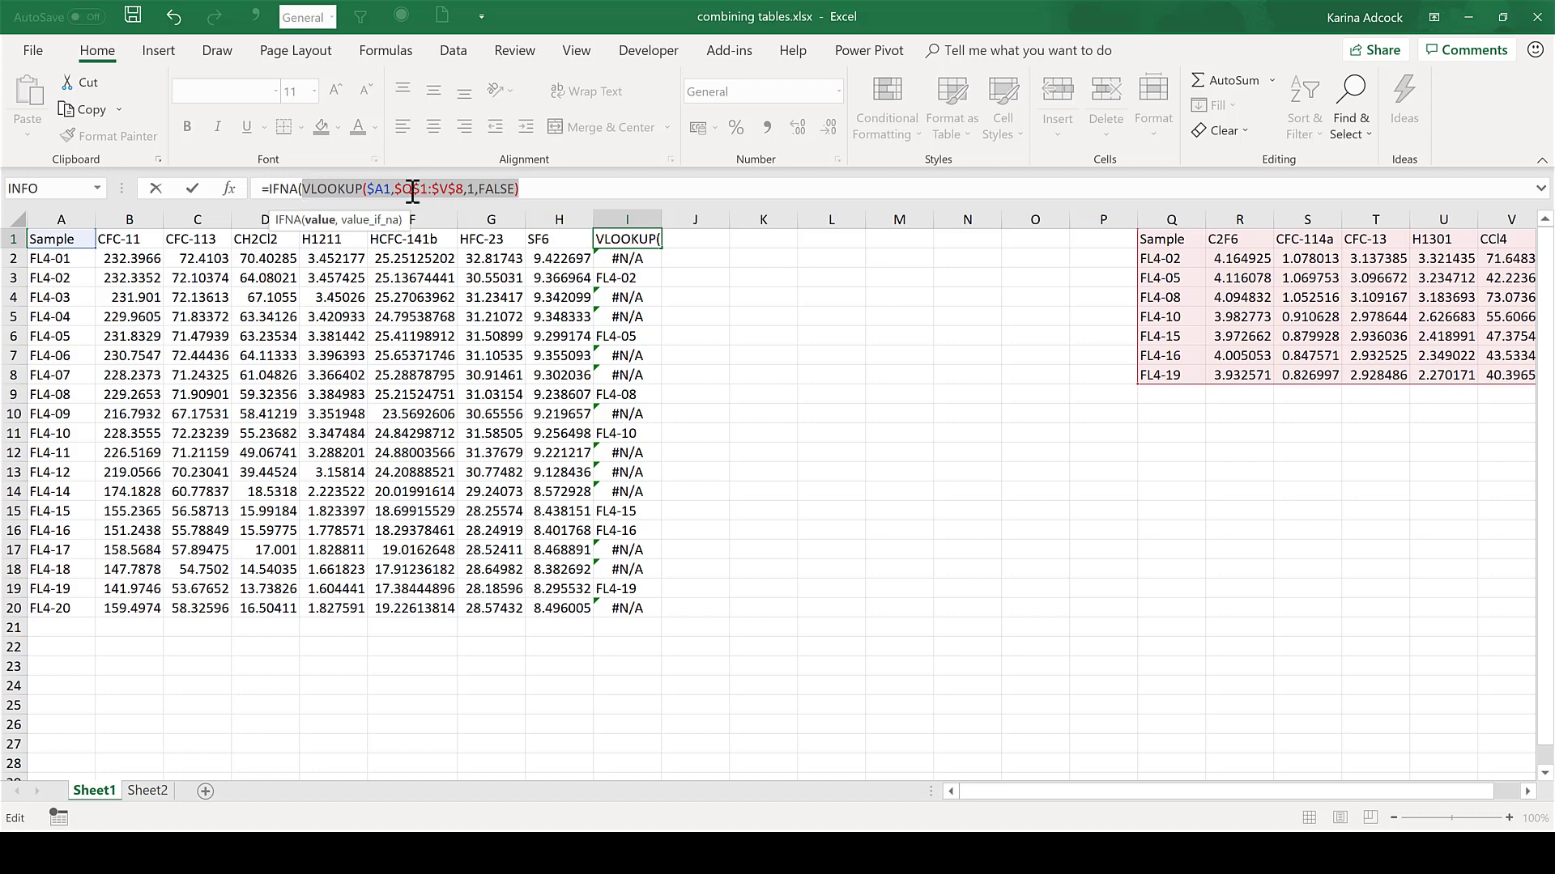
left_click(541, 187)
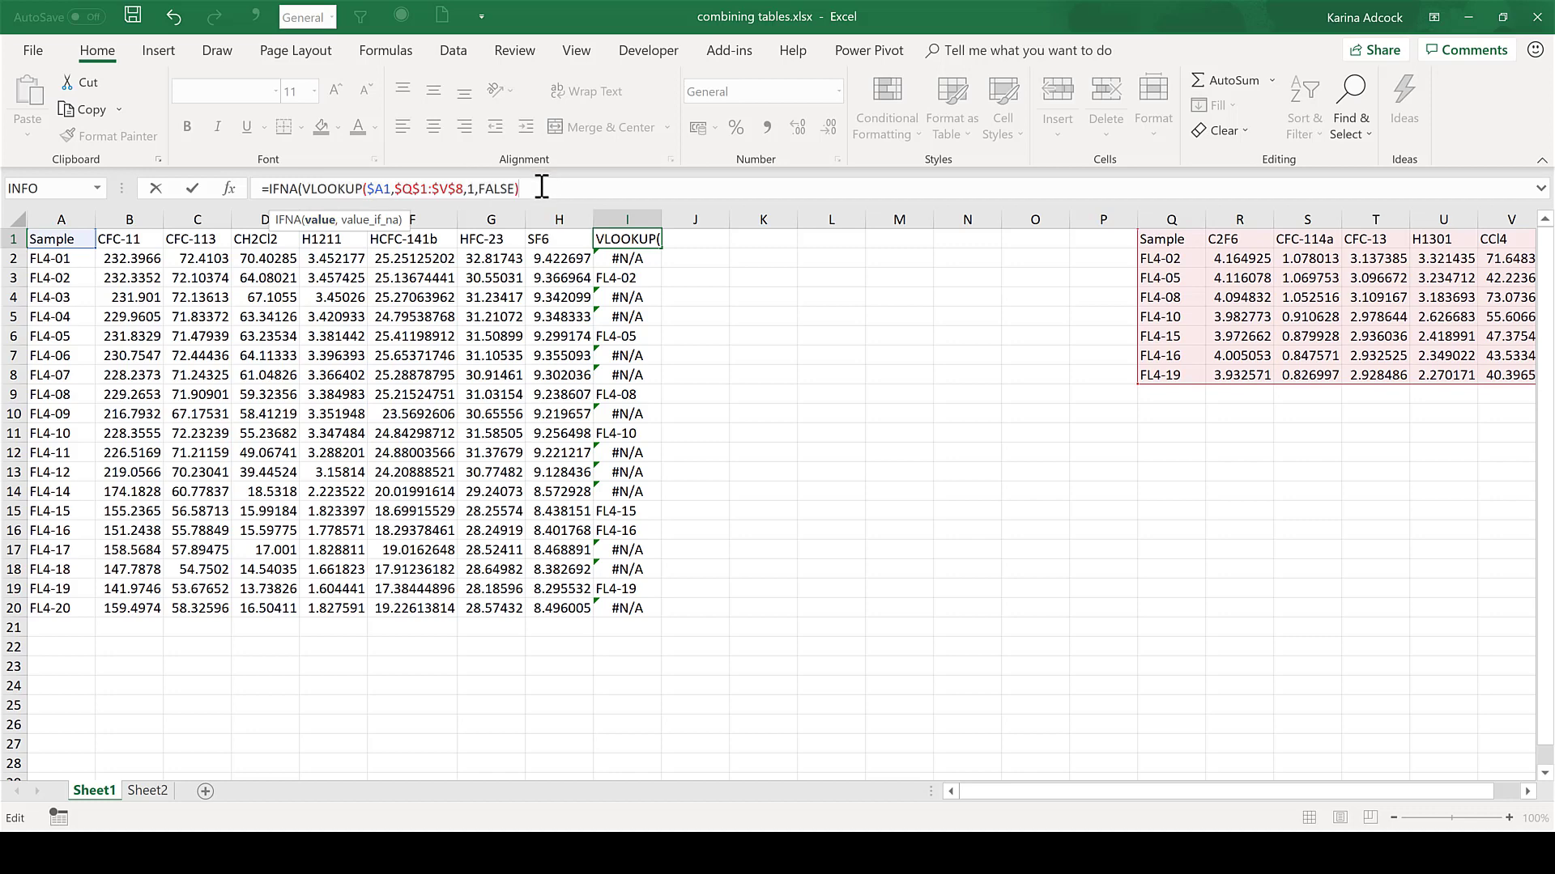
- Complete I1's IFNA formula with "" as the value_if_na argument and fill it down to I20
type(",")
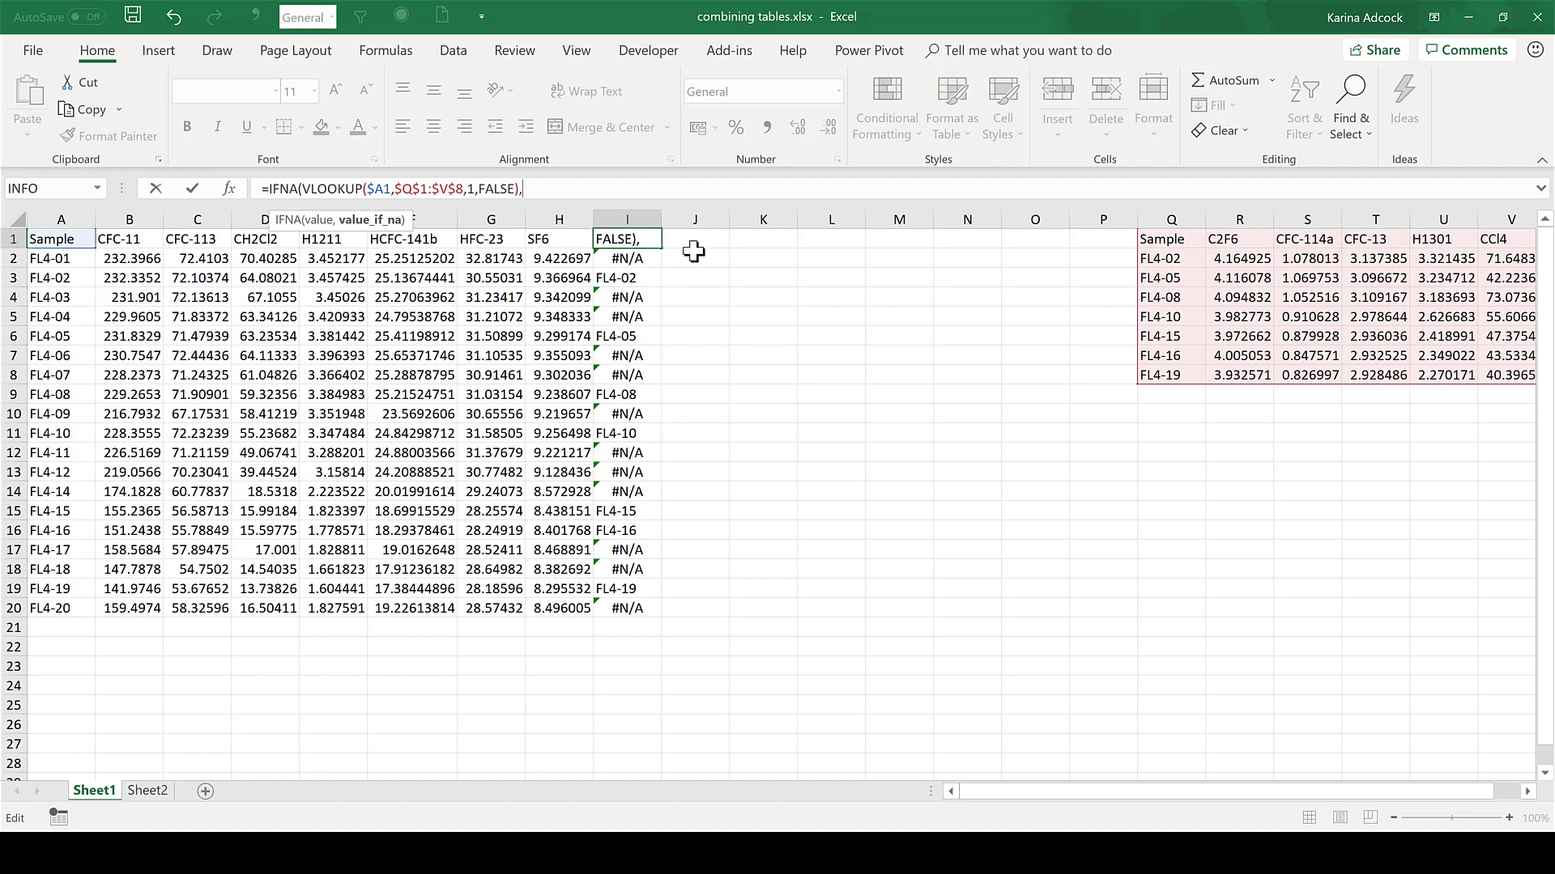
type("\"\")")
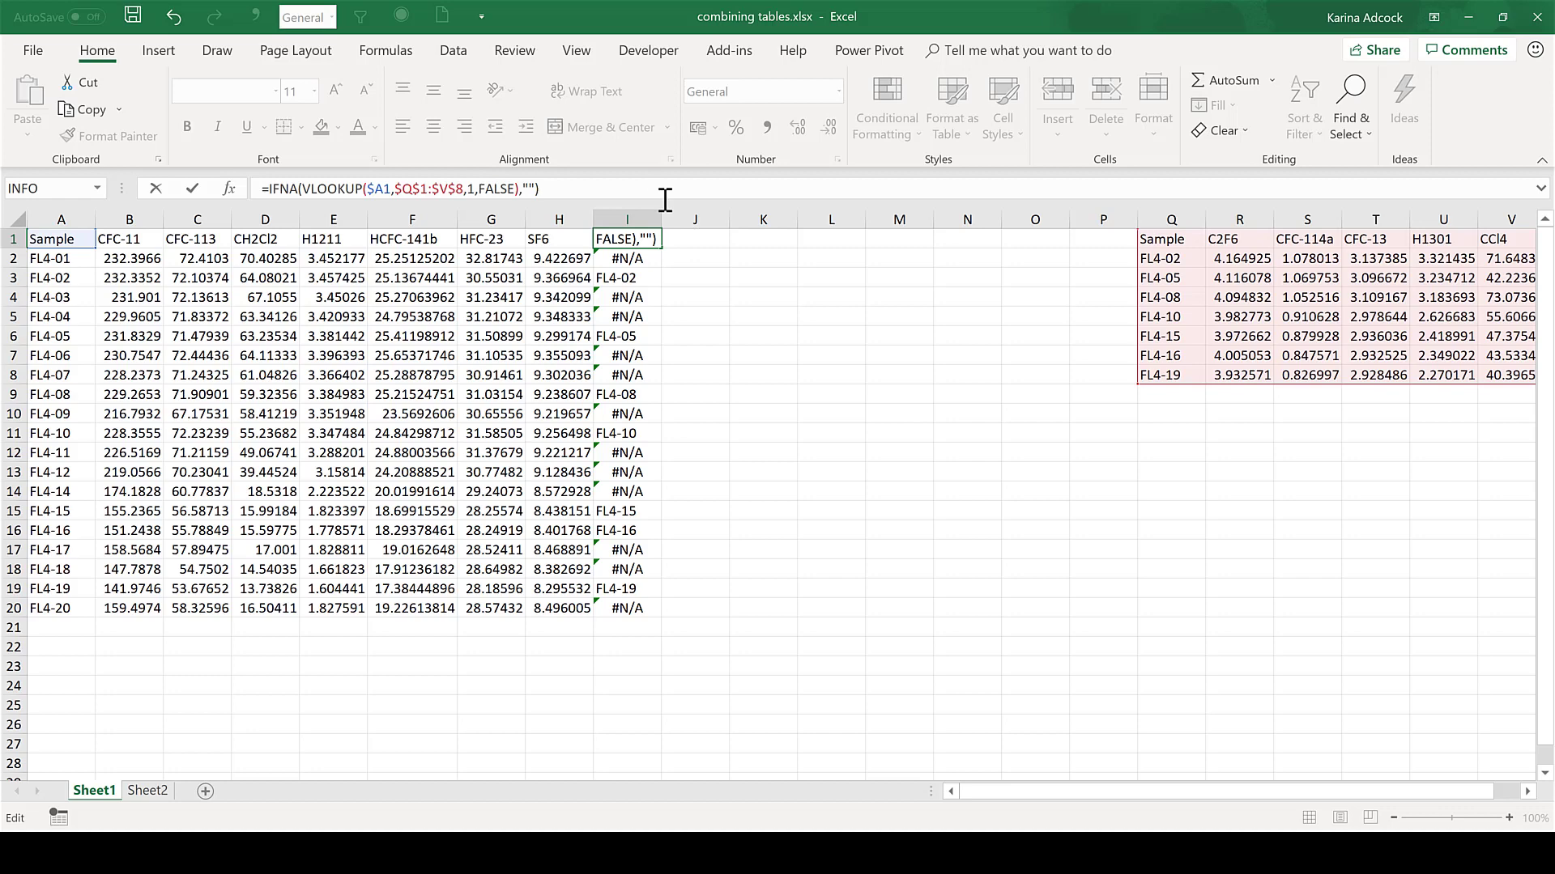
key("Return")
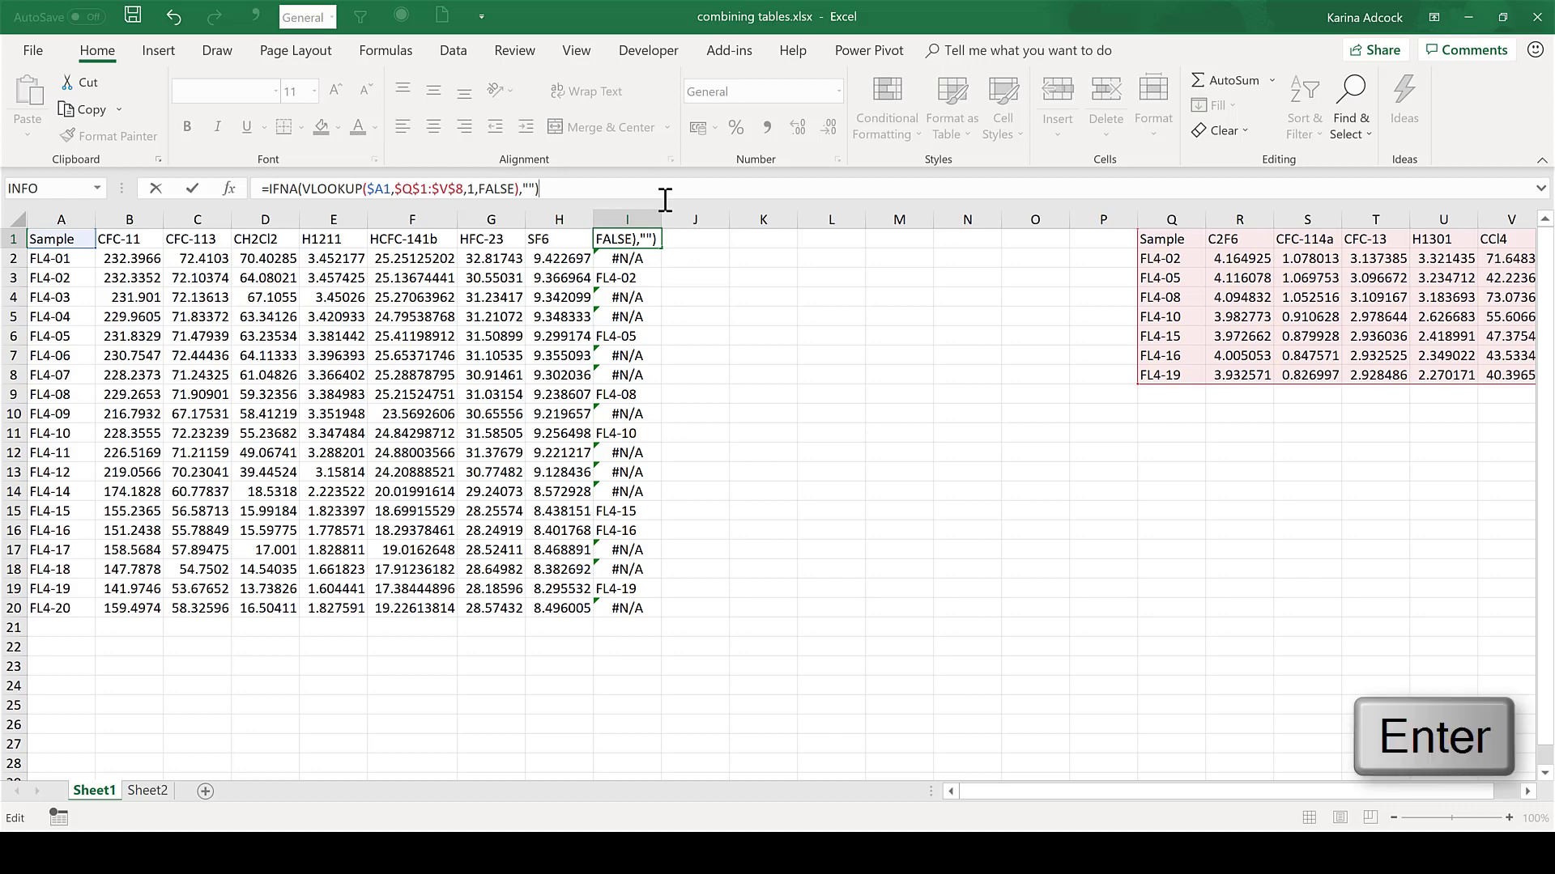
left_click_drag(659, 255, 632, 617)
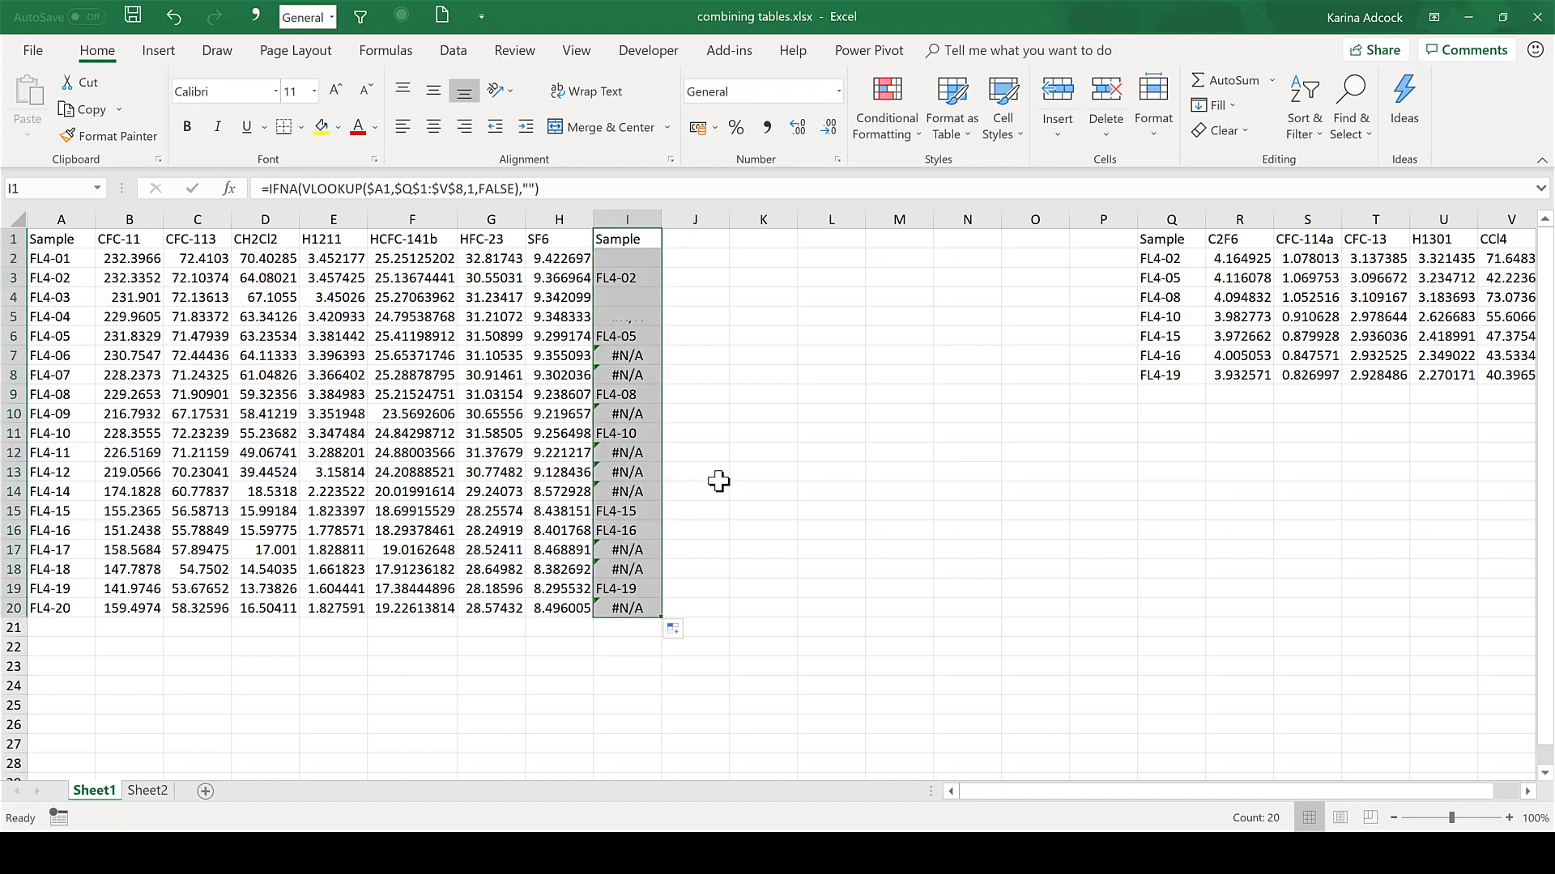
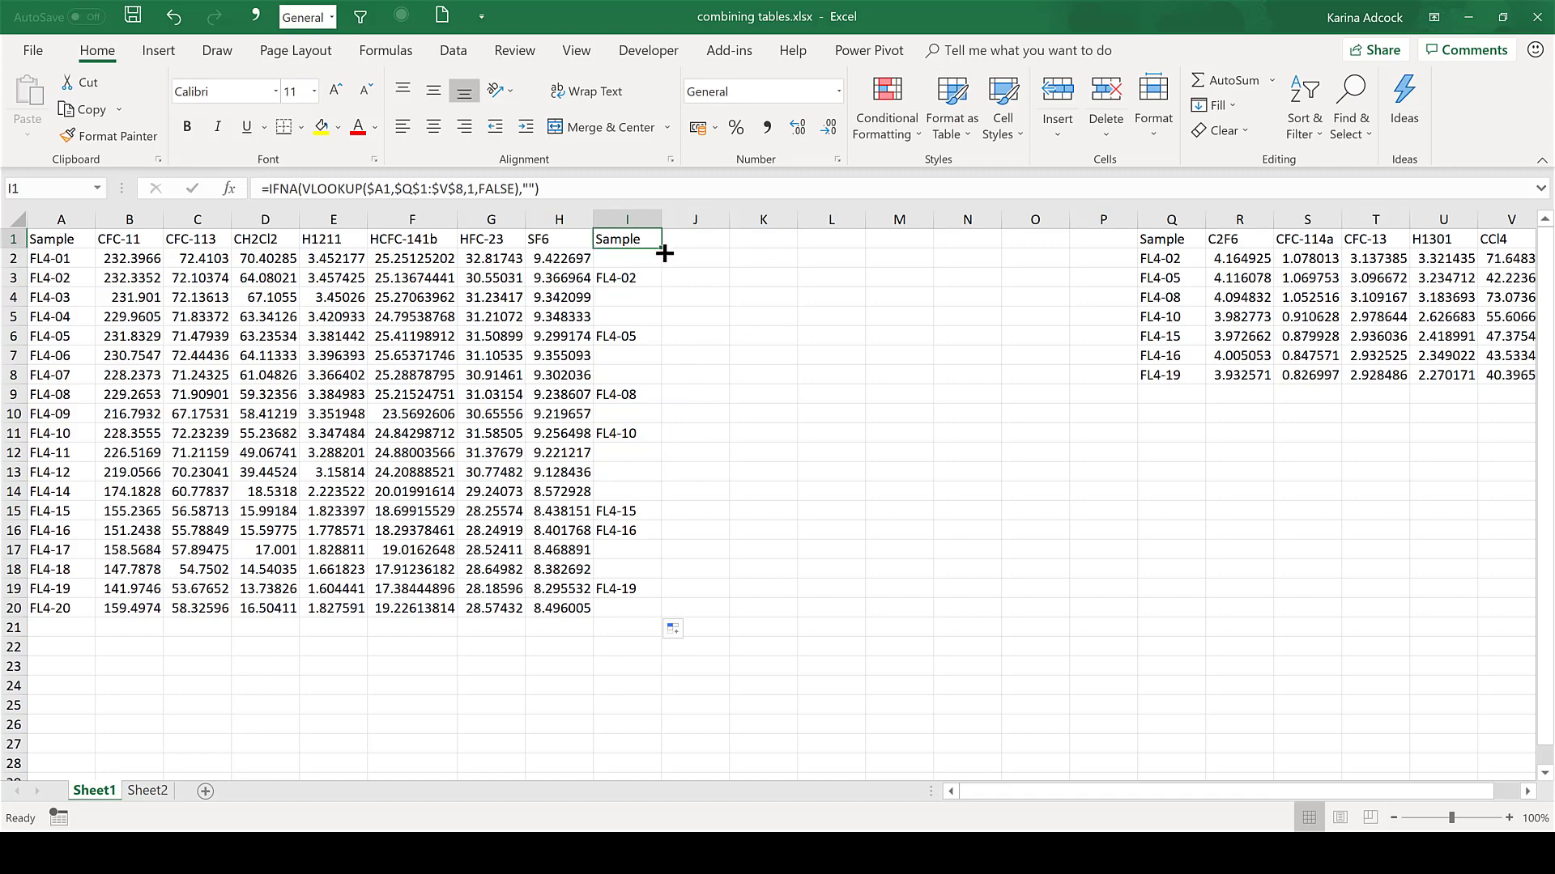
- Copy the IFNA/VLOOKUP formula from I1 to J1 and set its column index number to 2
left_click_drag(660, 248, 713, 243)
left_click(713, 243)
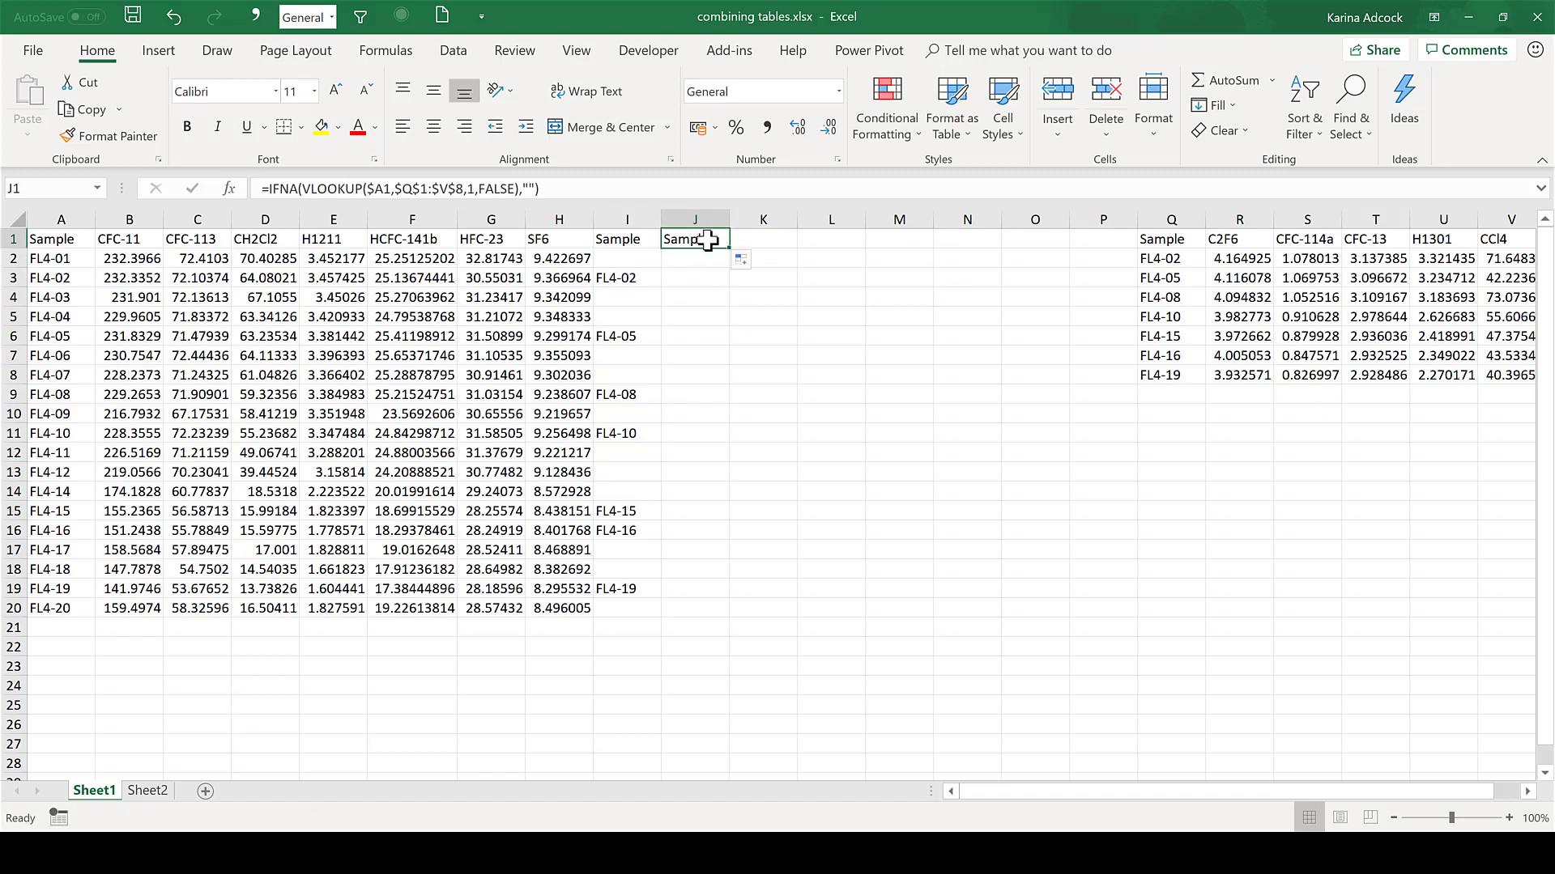
left_click(583, 187)
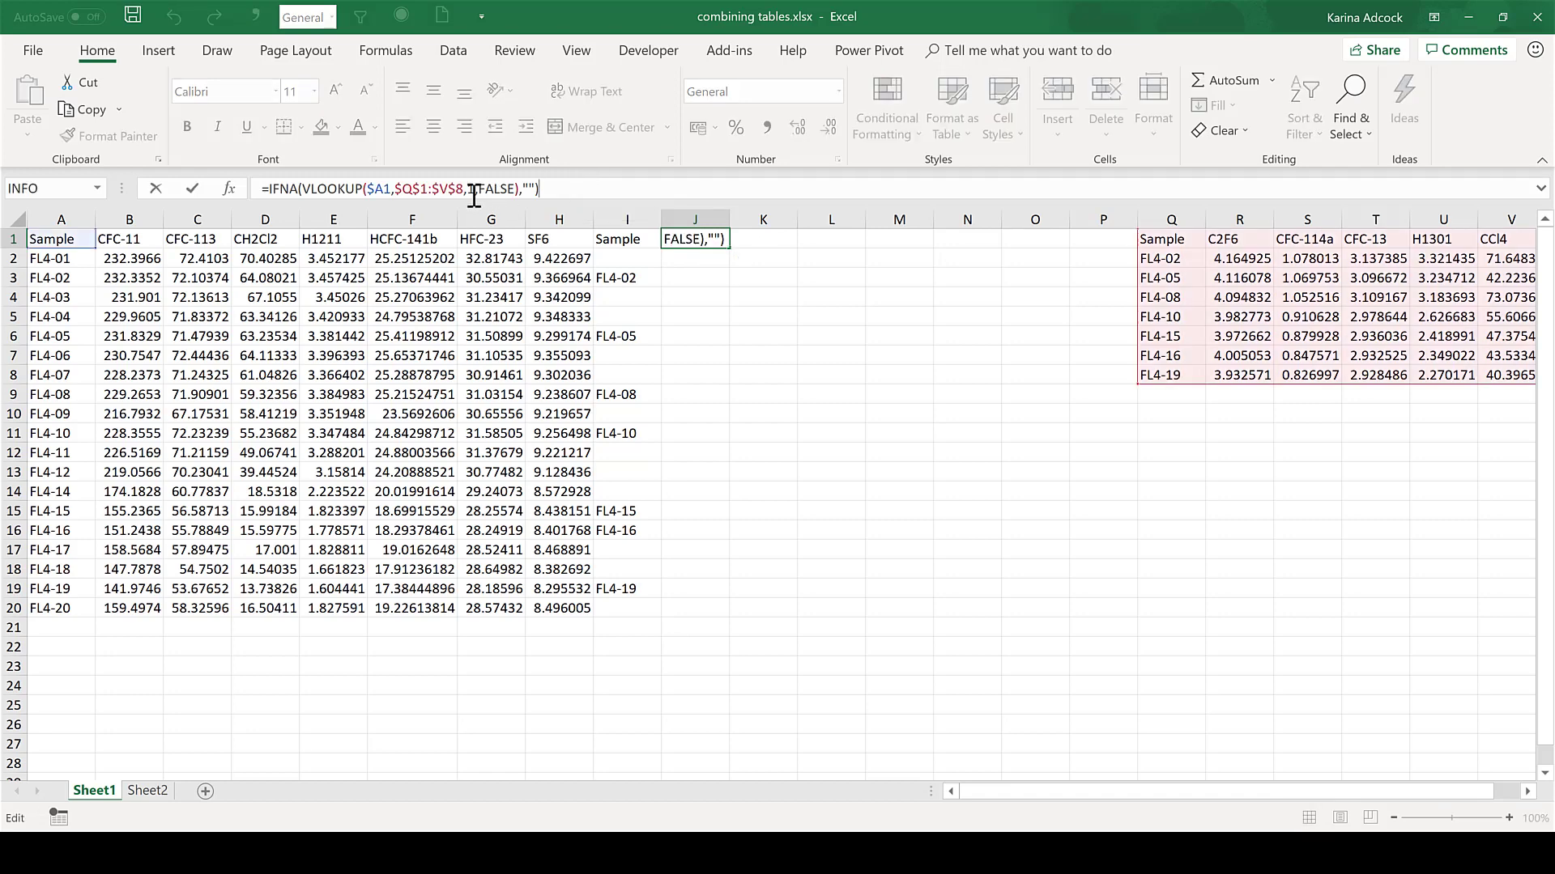
left_click(478, 188)
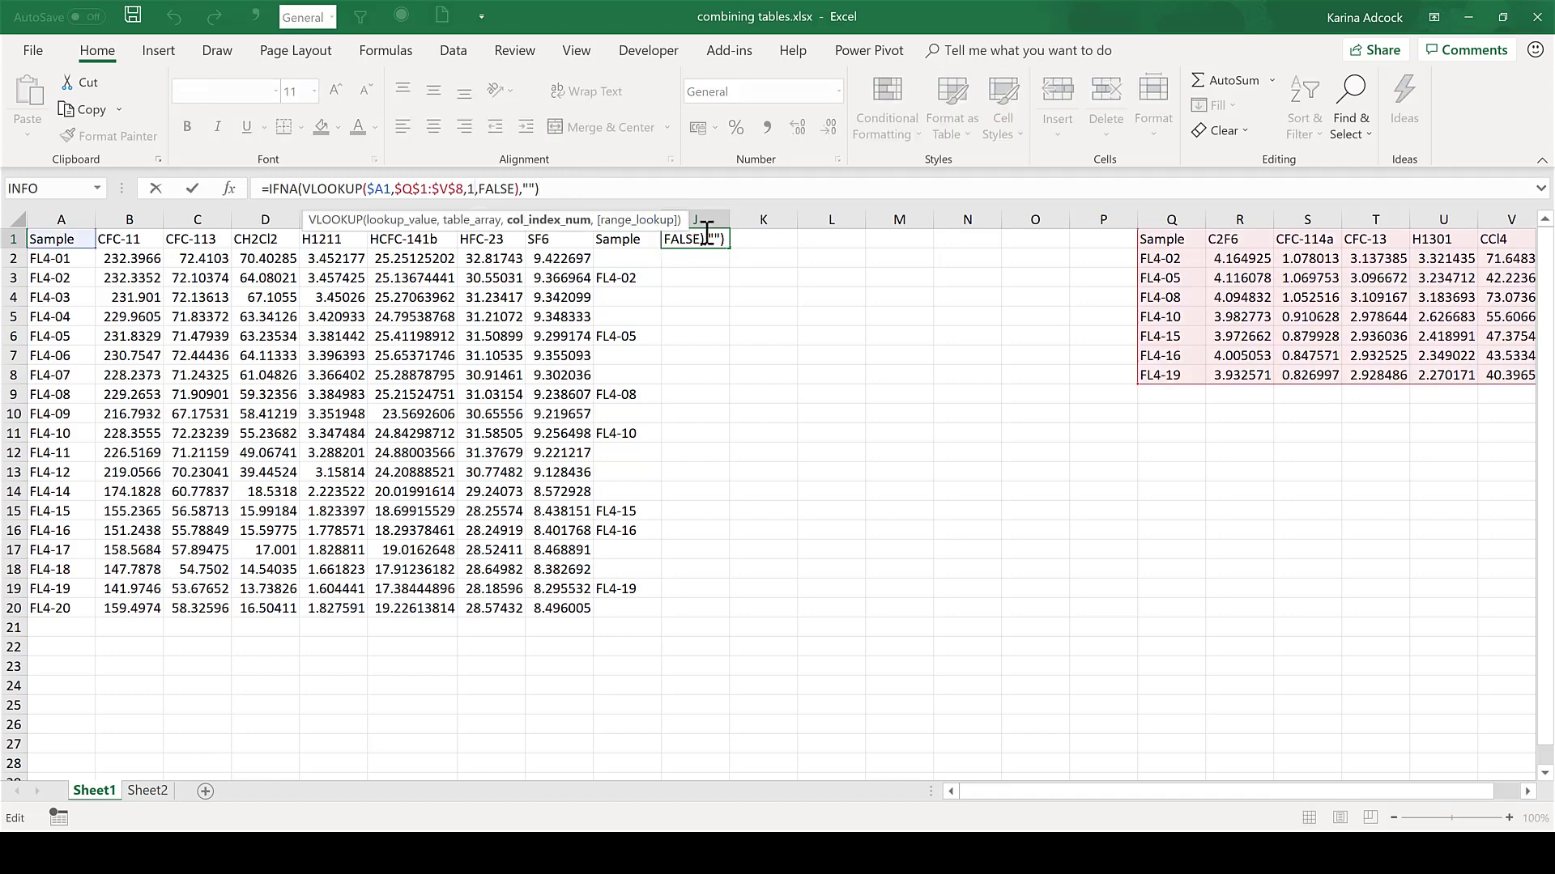
key("BackSpace")
type("2")
key("Return")
- Fill the column-2 lookup formula from J1 down to J20
left_click(695, 220)
left_click(712, 243)
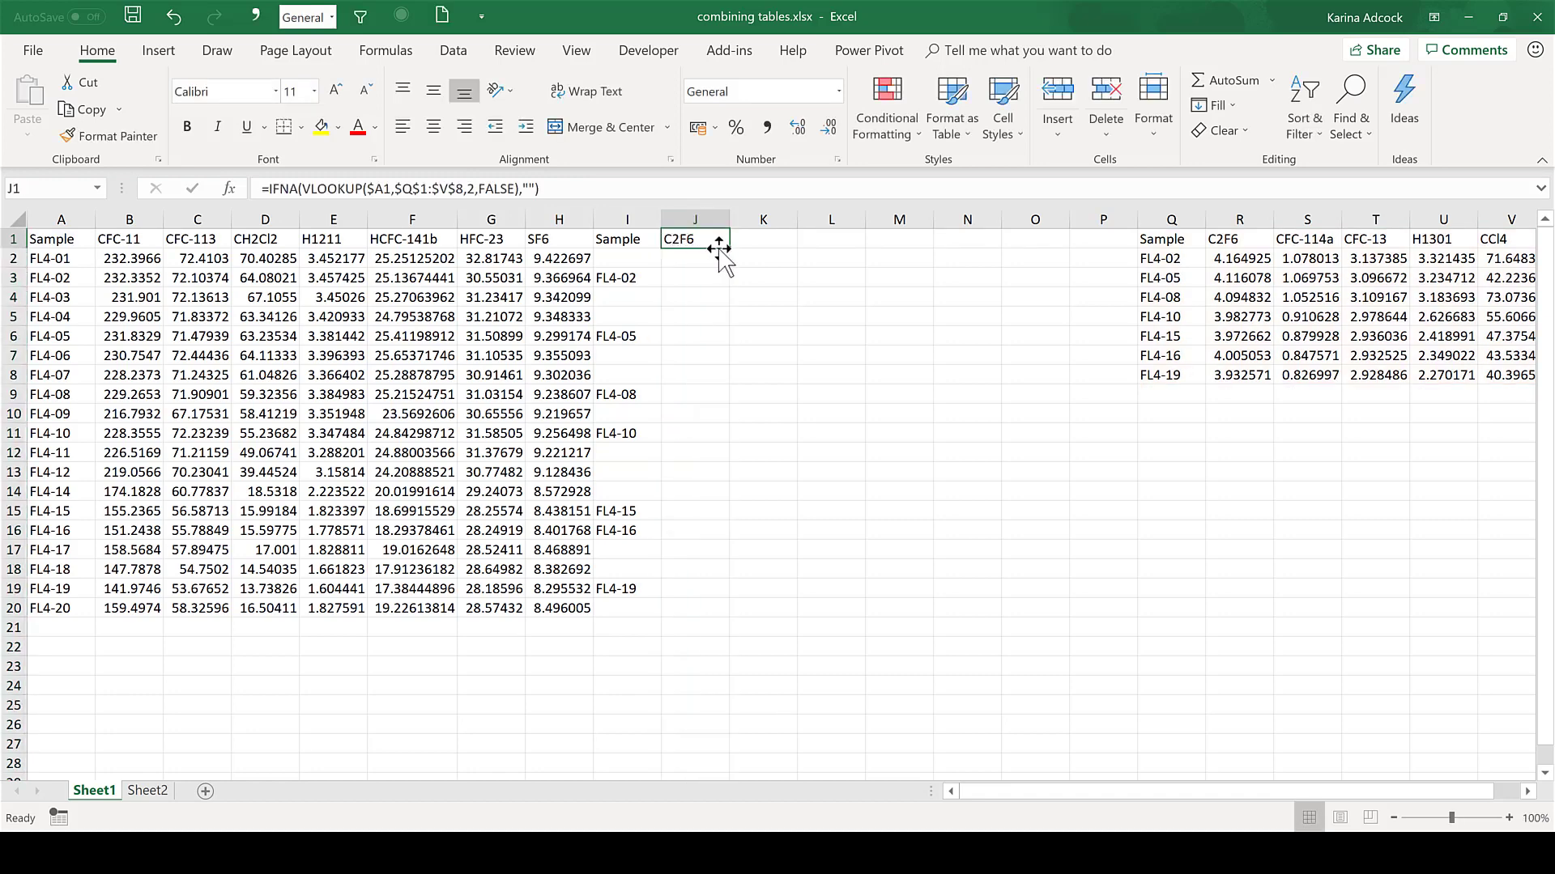
left_click_drag(727, 248, 680, 620)
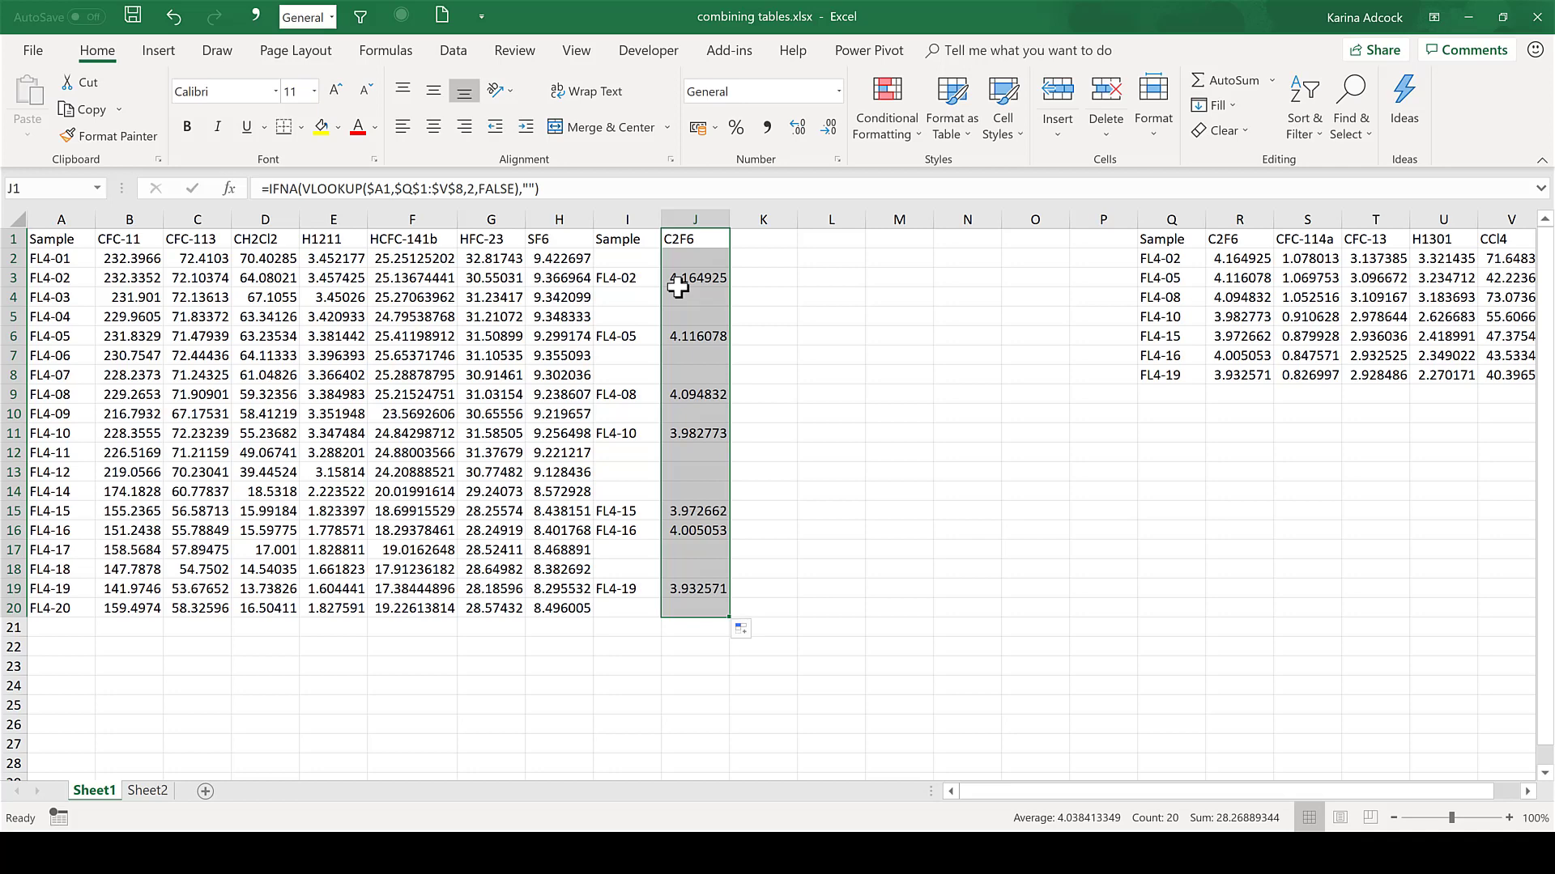
left_click(706, 237)
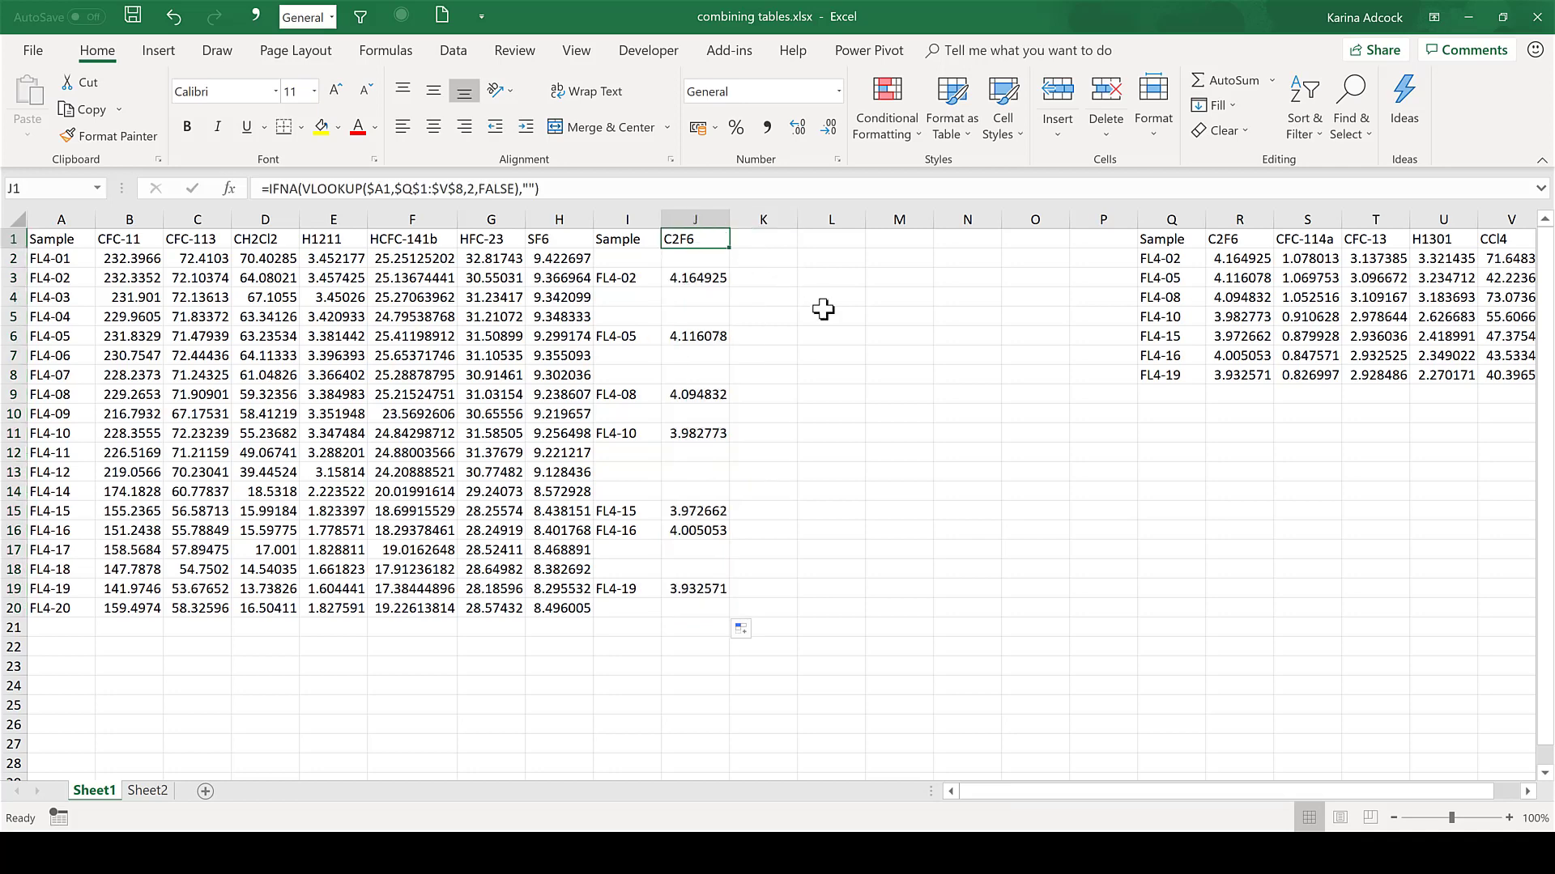
left_click(761, 298)
- Insert an empty row above the header row of the tables
left_click(13, 239)
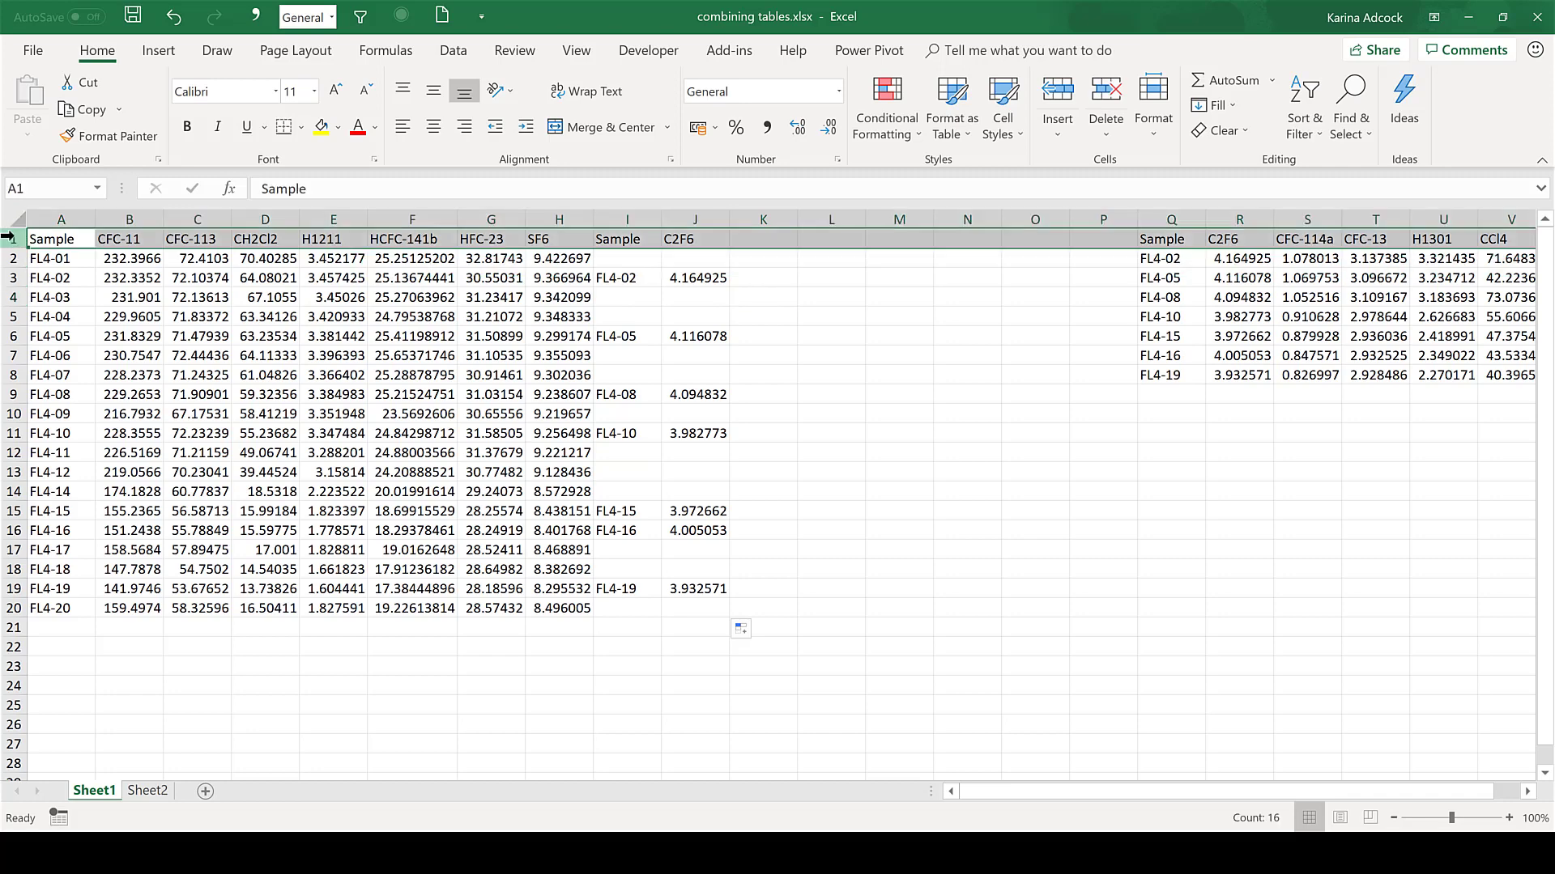
right_click(13, 235)
key("Escape")
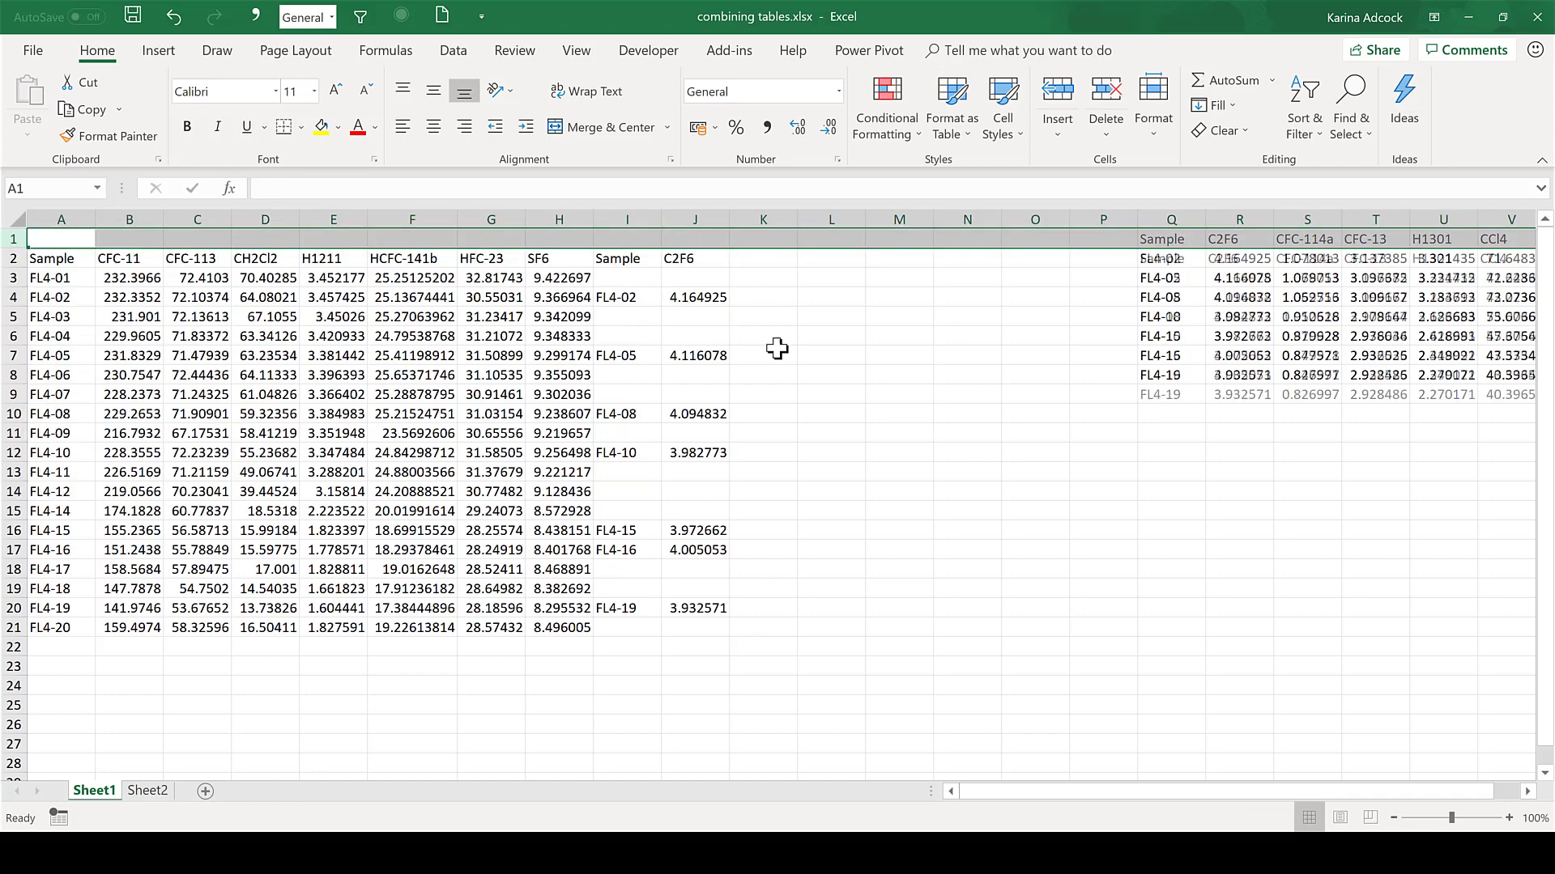
key("ctrl+shift+plus")
- Enter 1 in I1 and extend it as a number series from 1 to 6 across to N1
left_click(639, 240)
type("1")
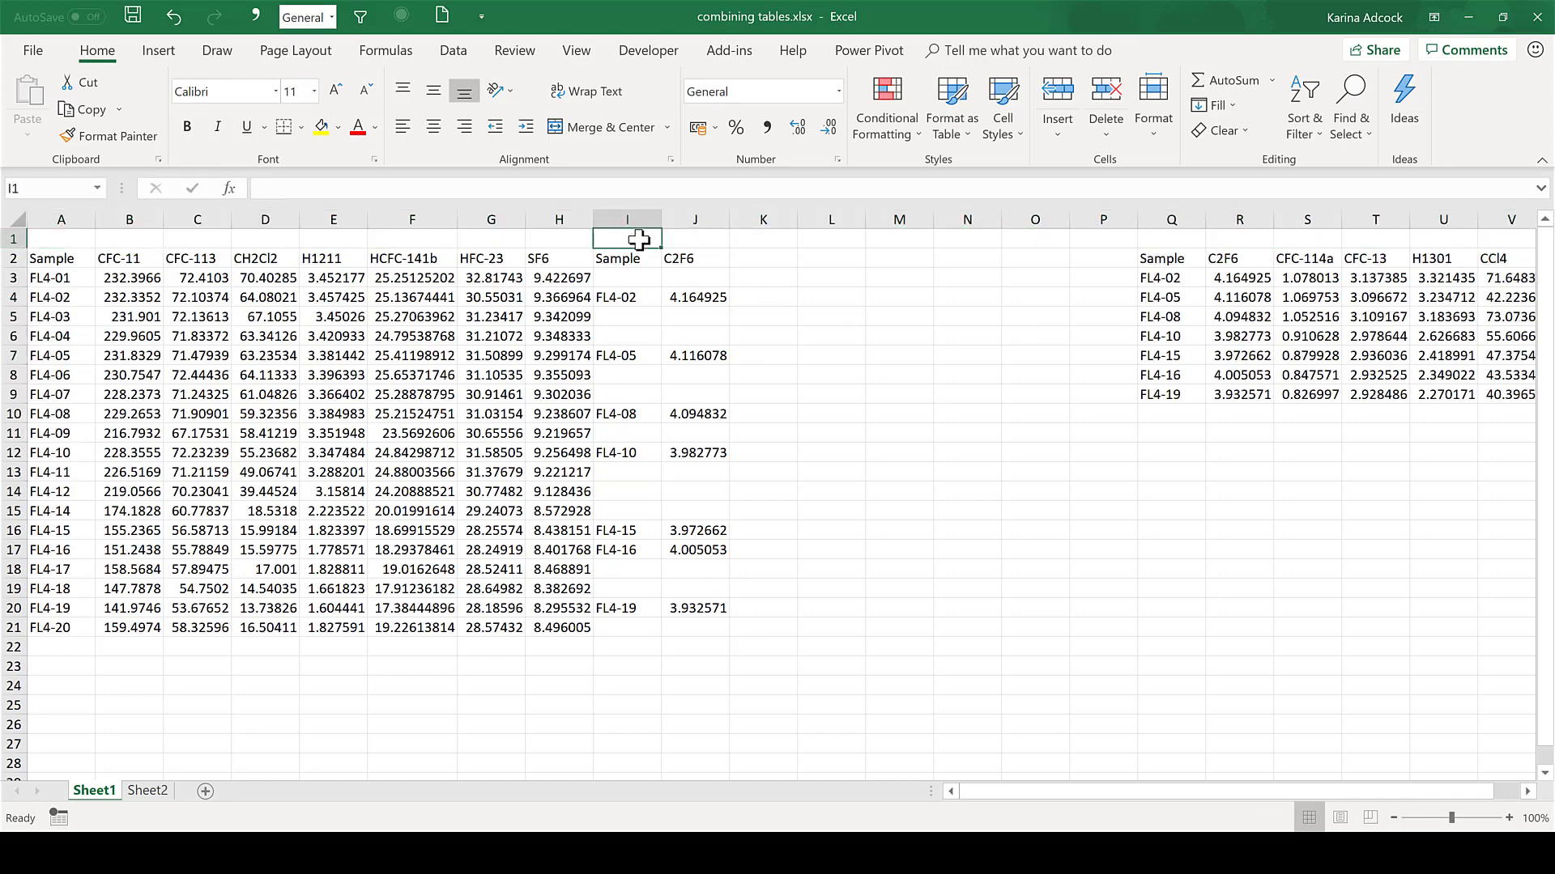
left_click(815, 322)
left_click(632, 244)
key("ctrl")
left_click_drag(660, 248, 985, 252)
- Replace the column index in I2's lookup formula with the row-locked reference I$1
left_click(635, 258)
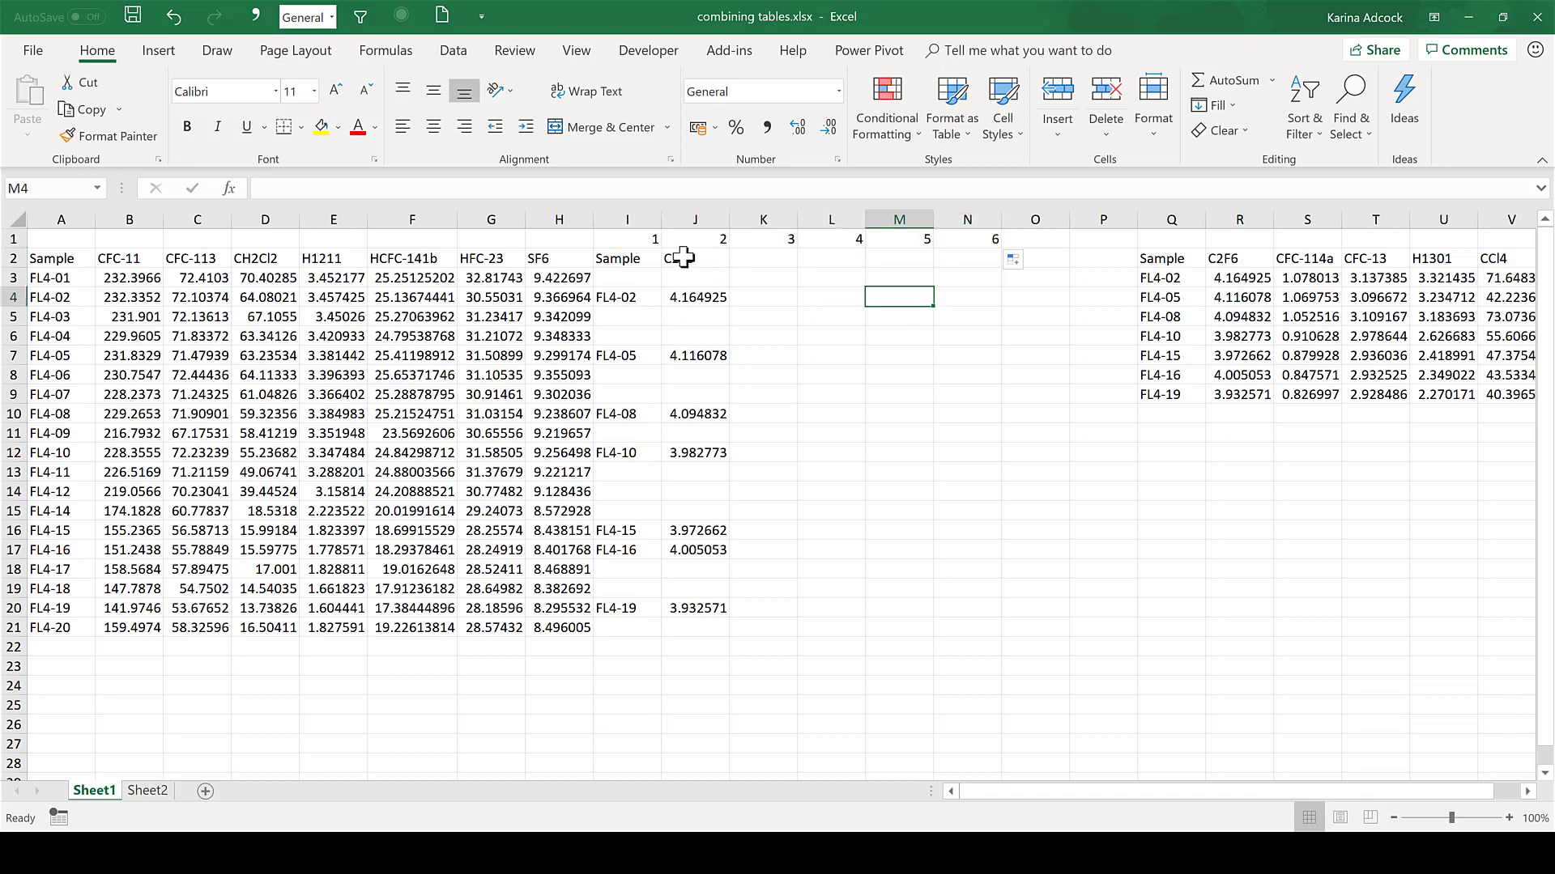
left_click(474, 194)
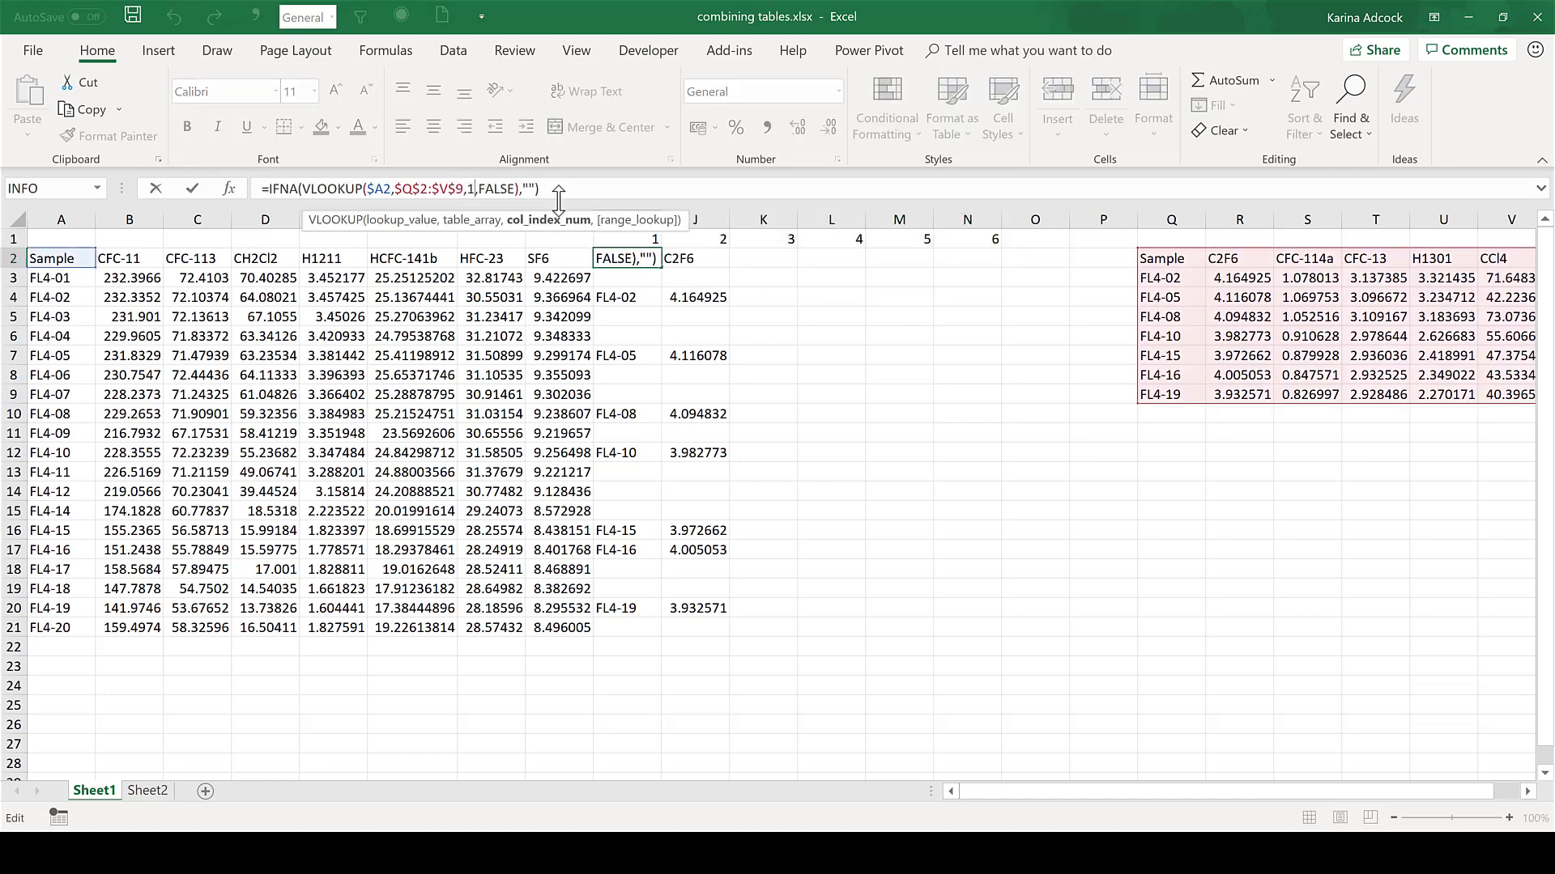
key("BackSpace")
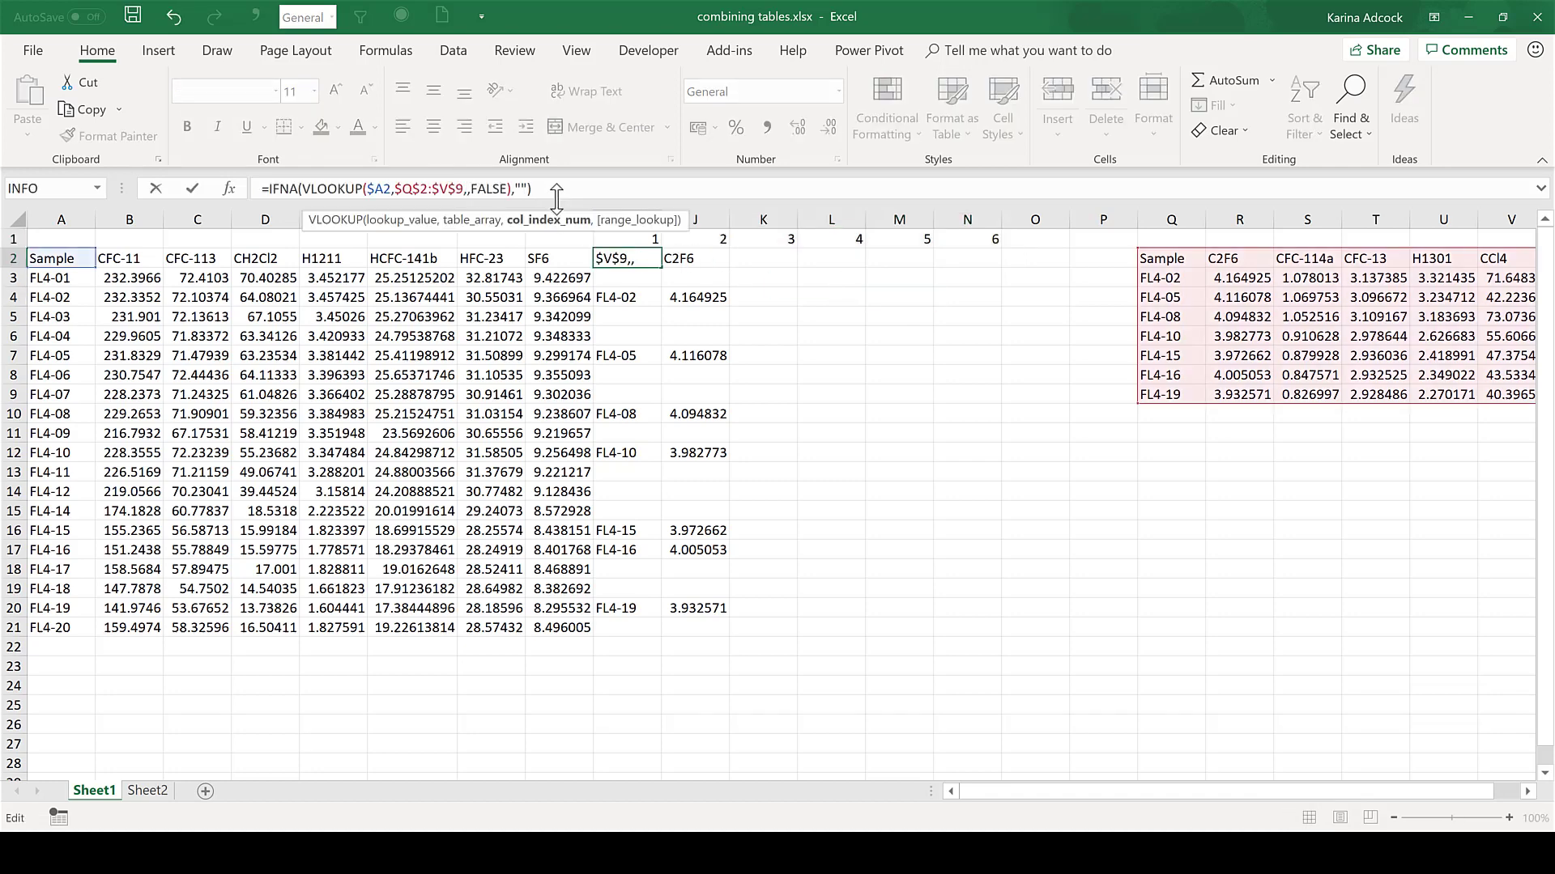
left_click(613, 236)
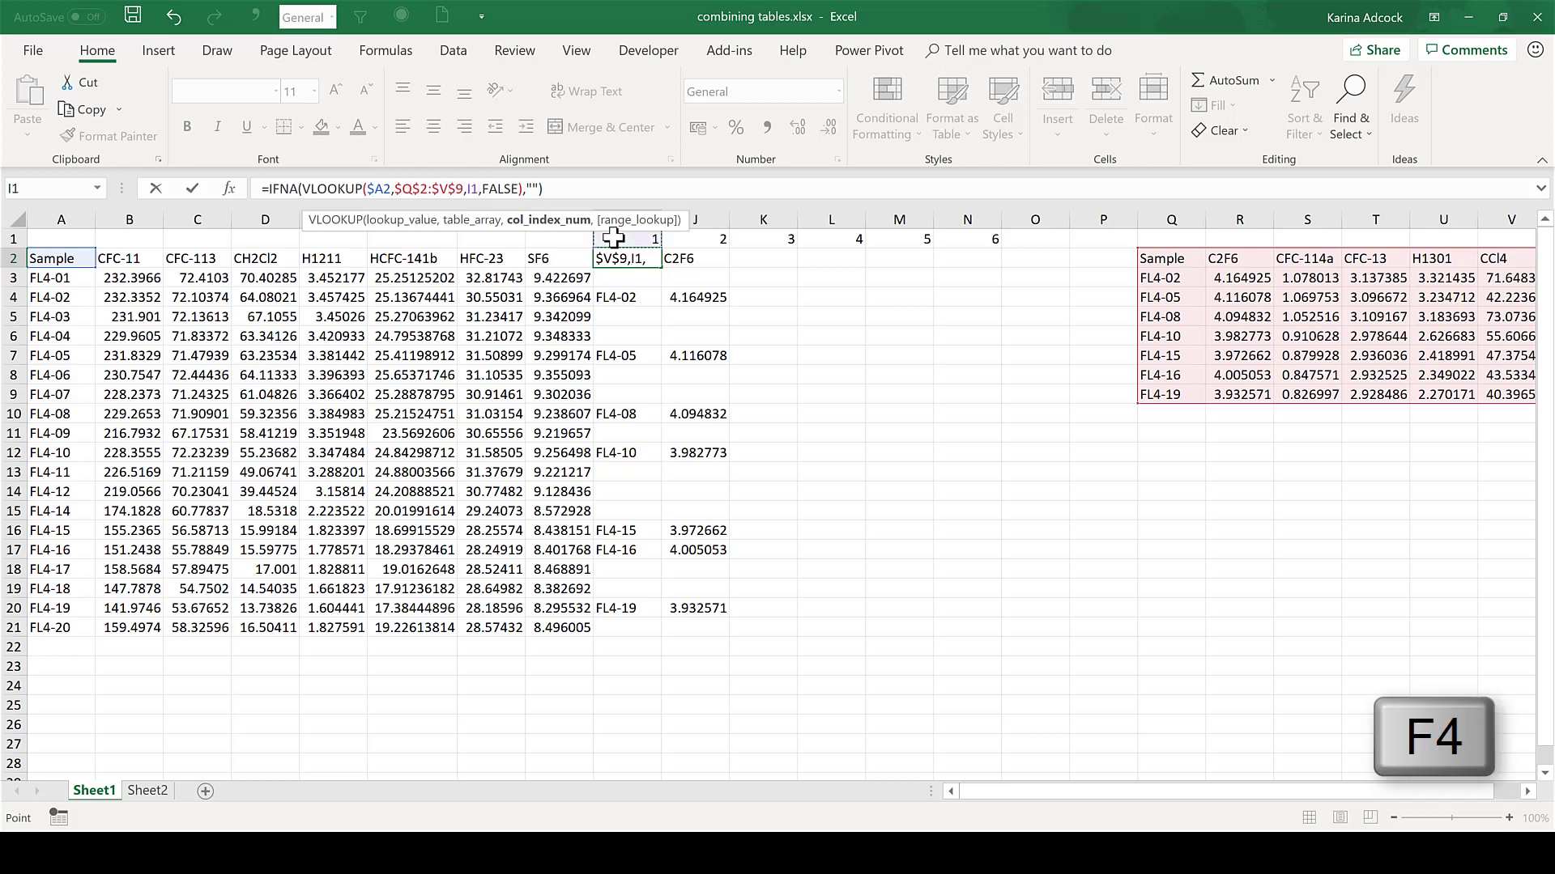
key("F4")
key("F4")
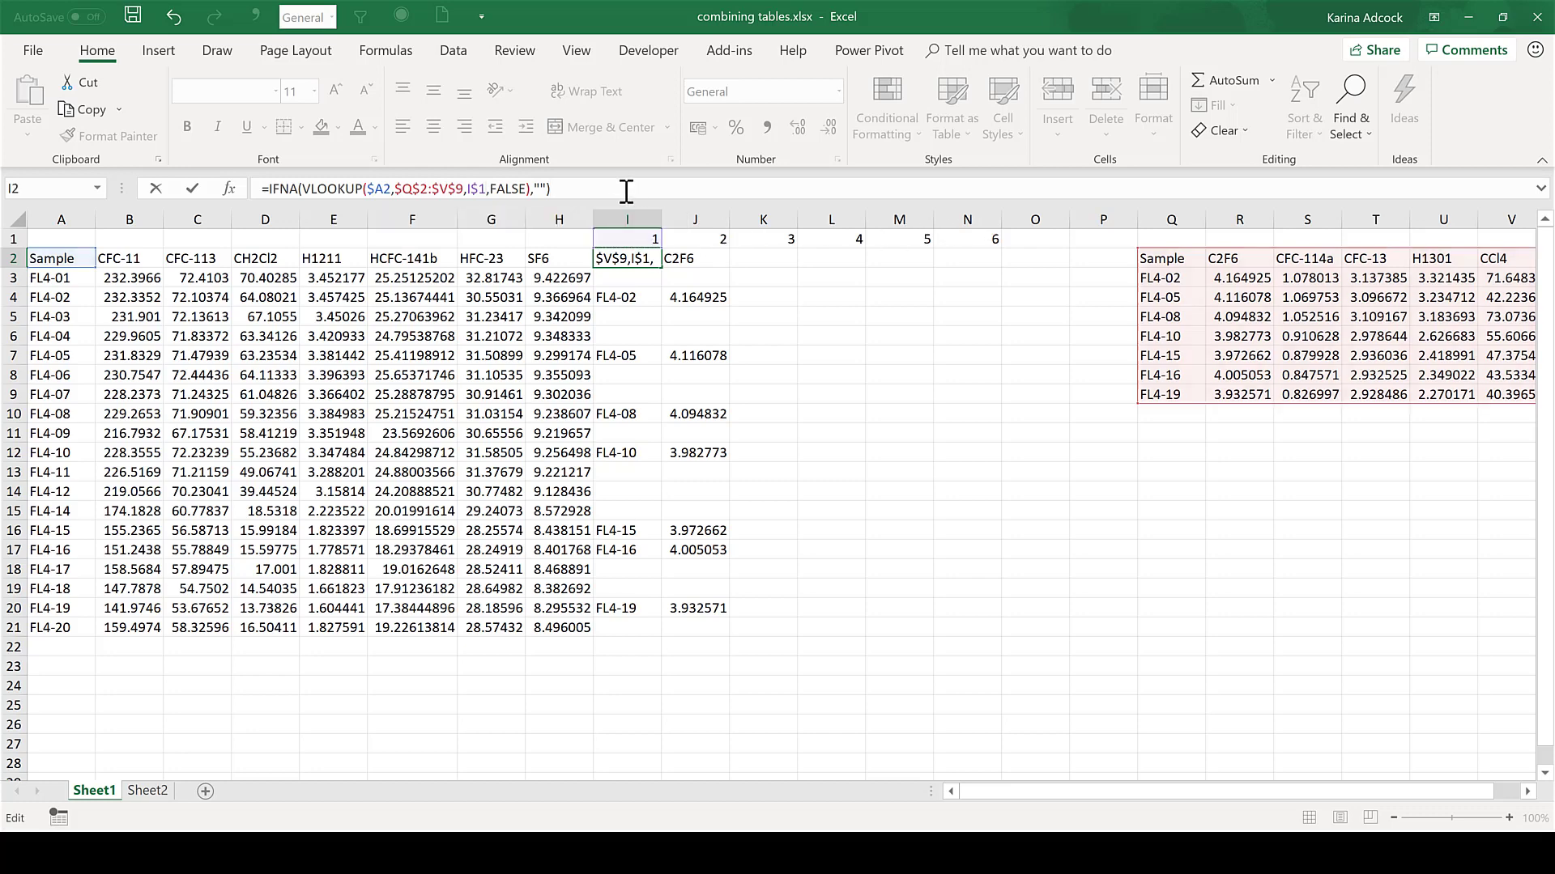
key("Return")
- Fill the lookup formula from I2 across to column N and down to row 21
left_click(614, 260)
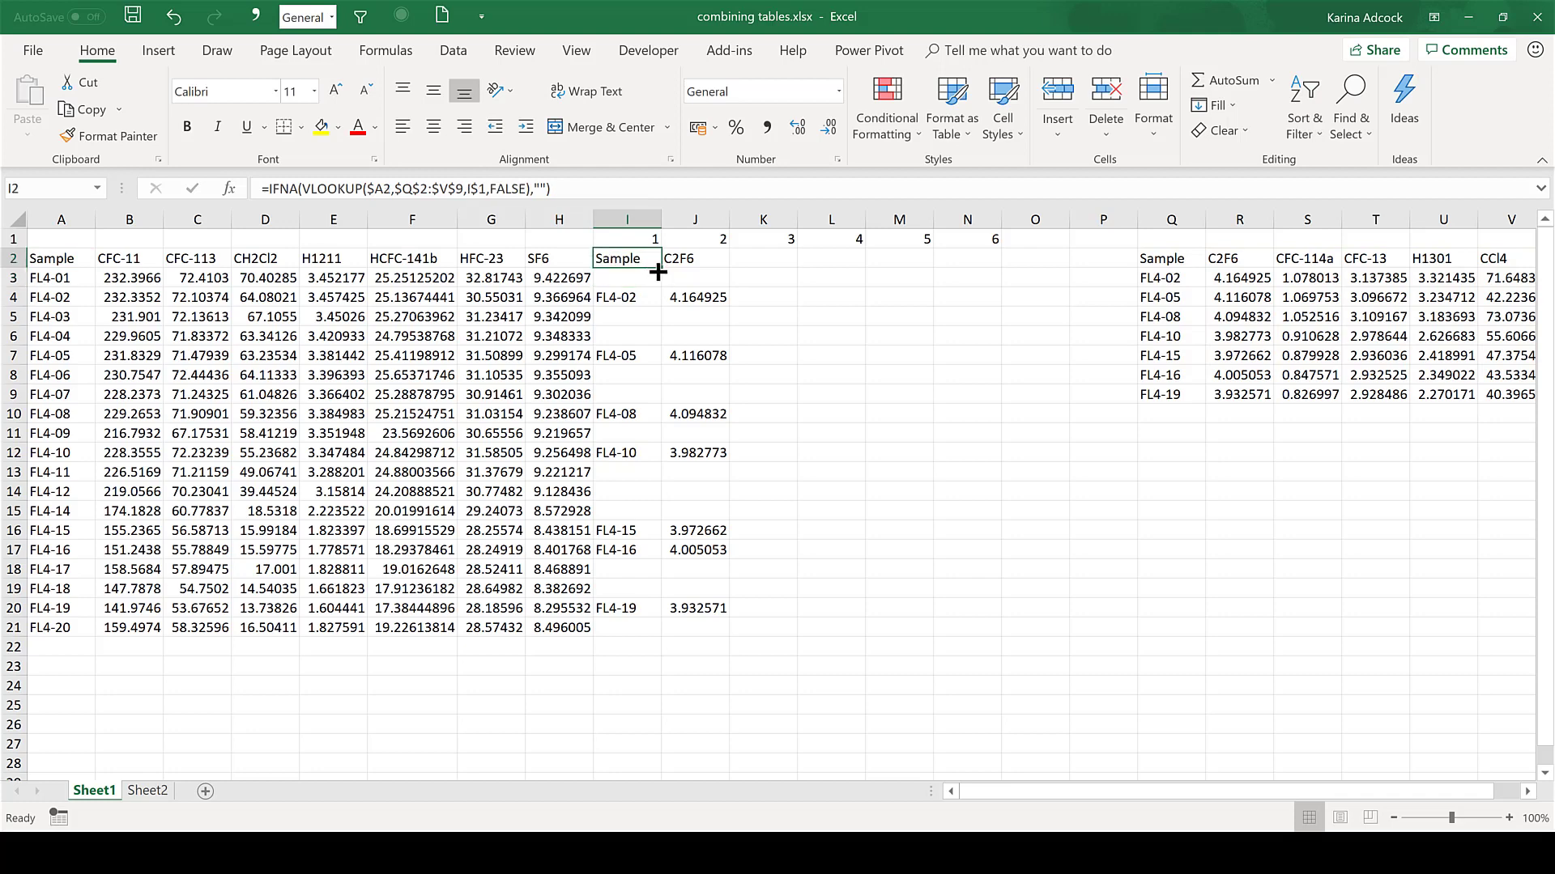
left_click_drag(663, 267, 982, 632)
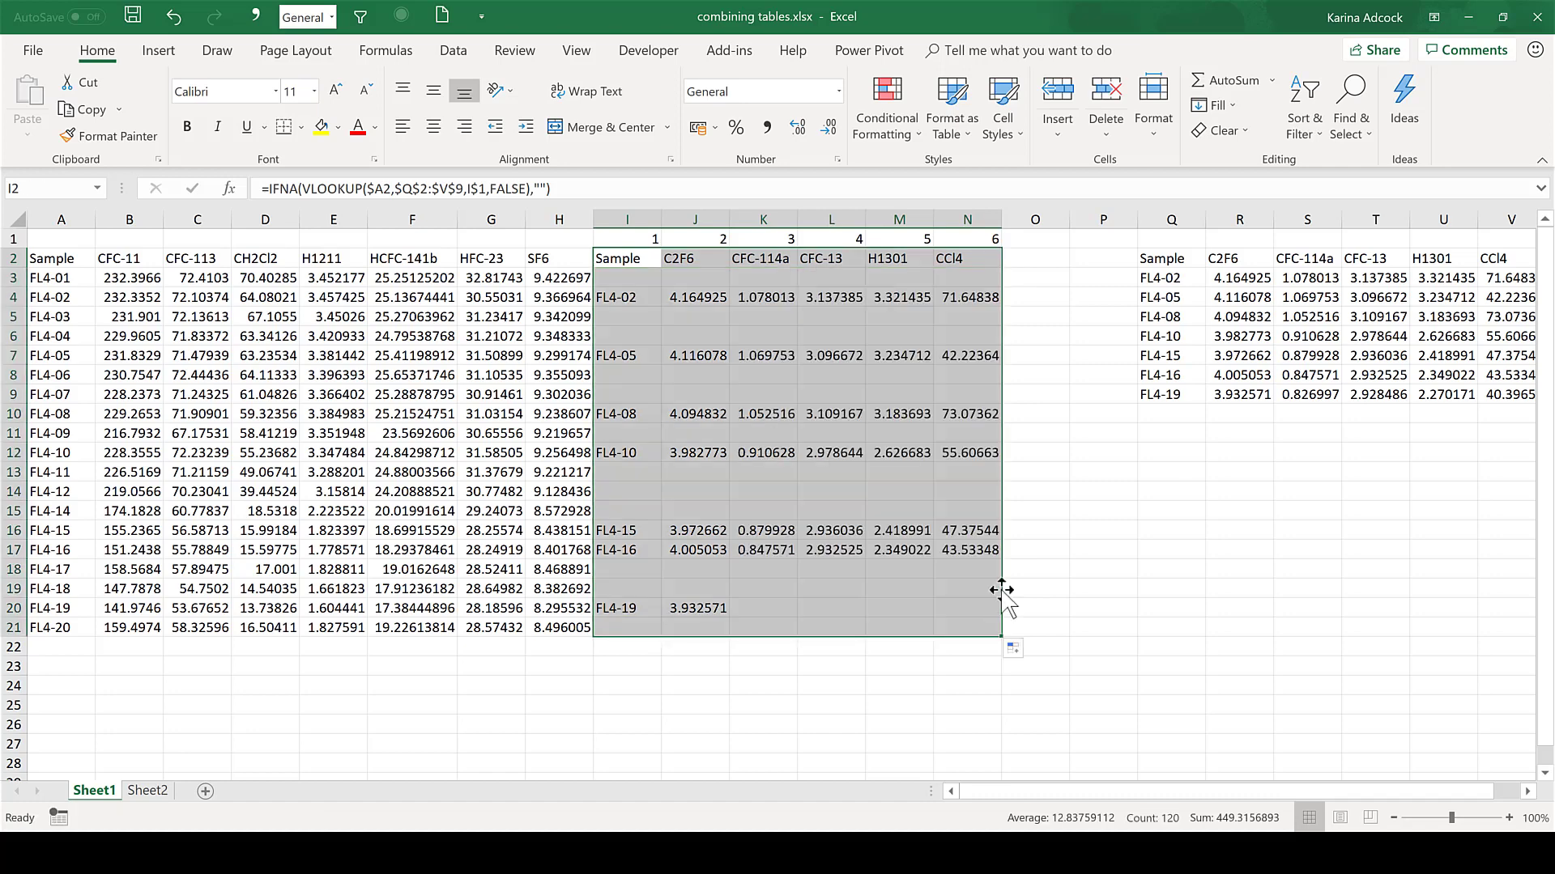
left_click(1064, 471)
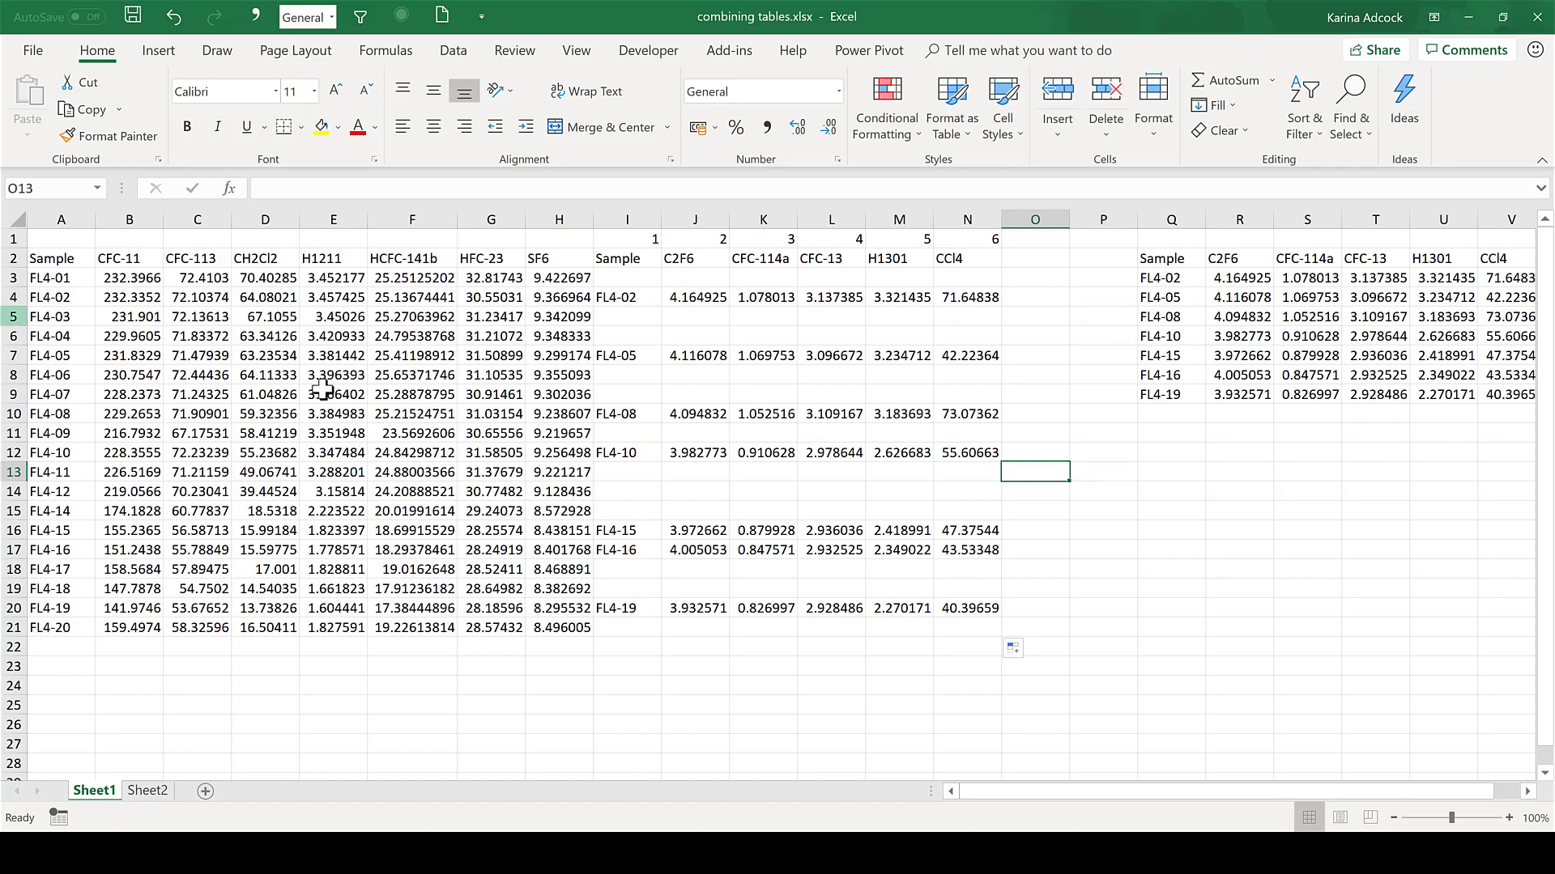
left_click(723, 664)
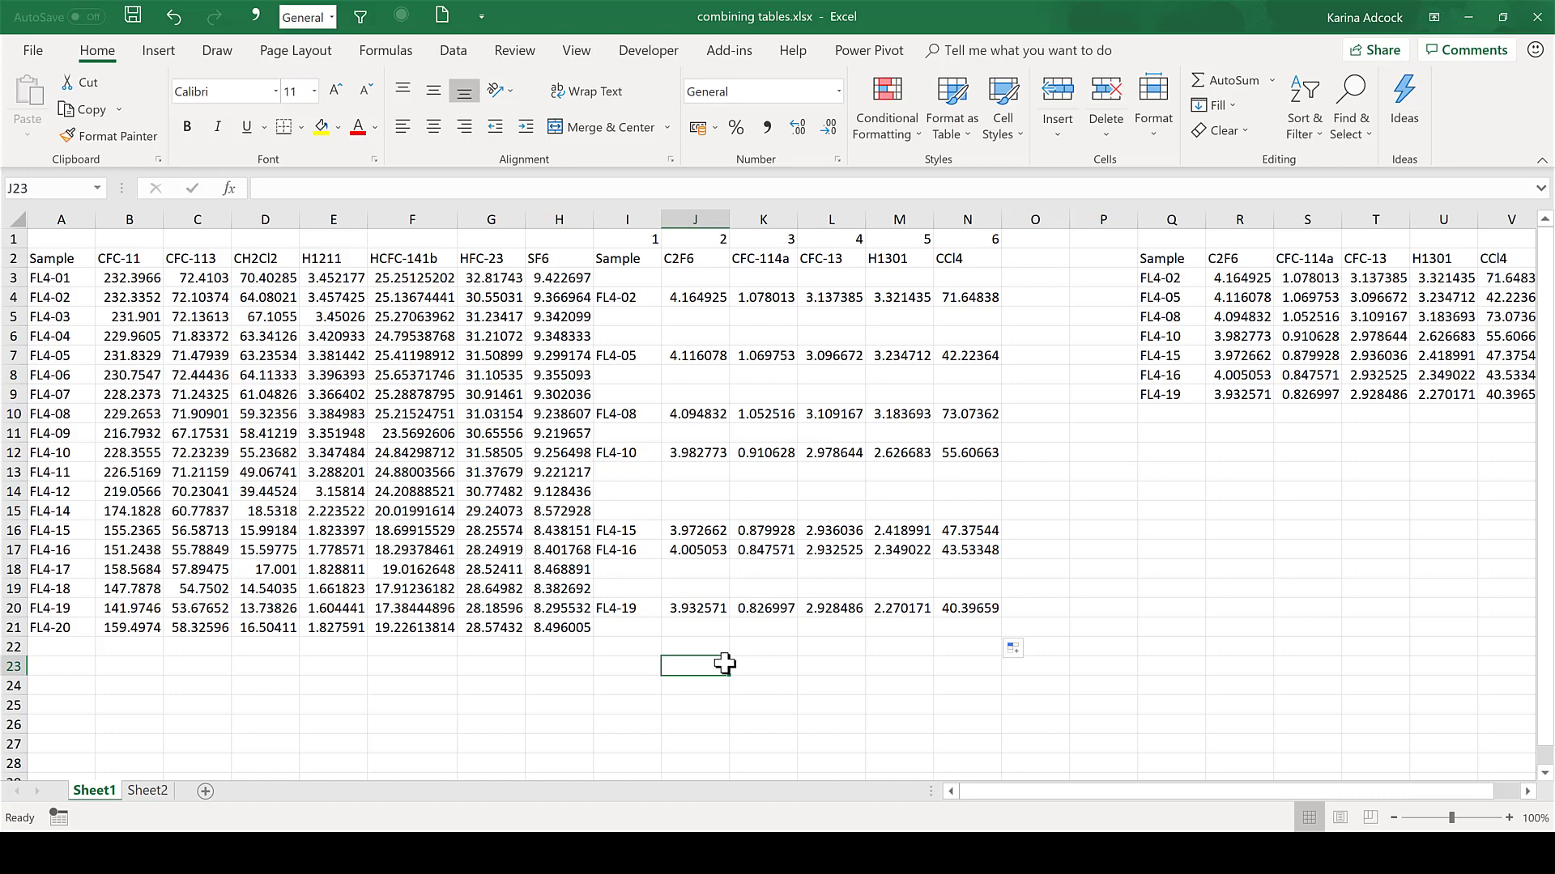
- Clear all lookup formulas below the index numbers, from I2 to O23
left_click_drag(630, 261, 1026, 654)
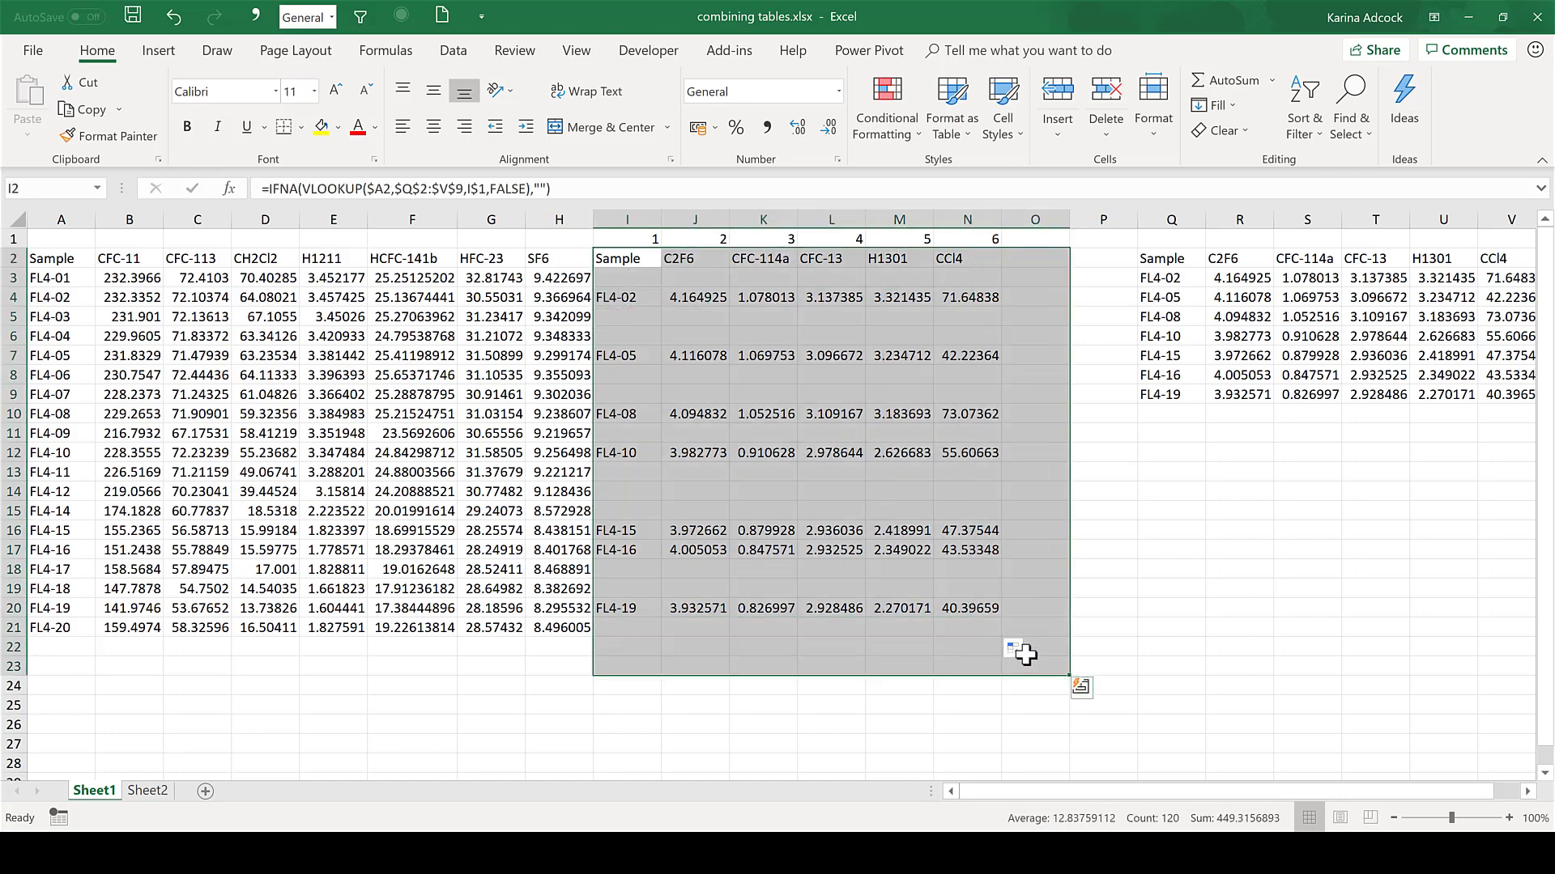
key("Delete")
left_click(808, 477)
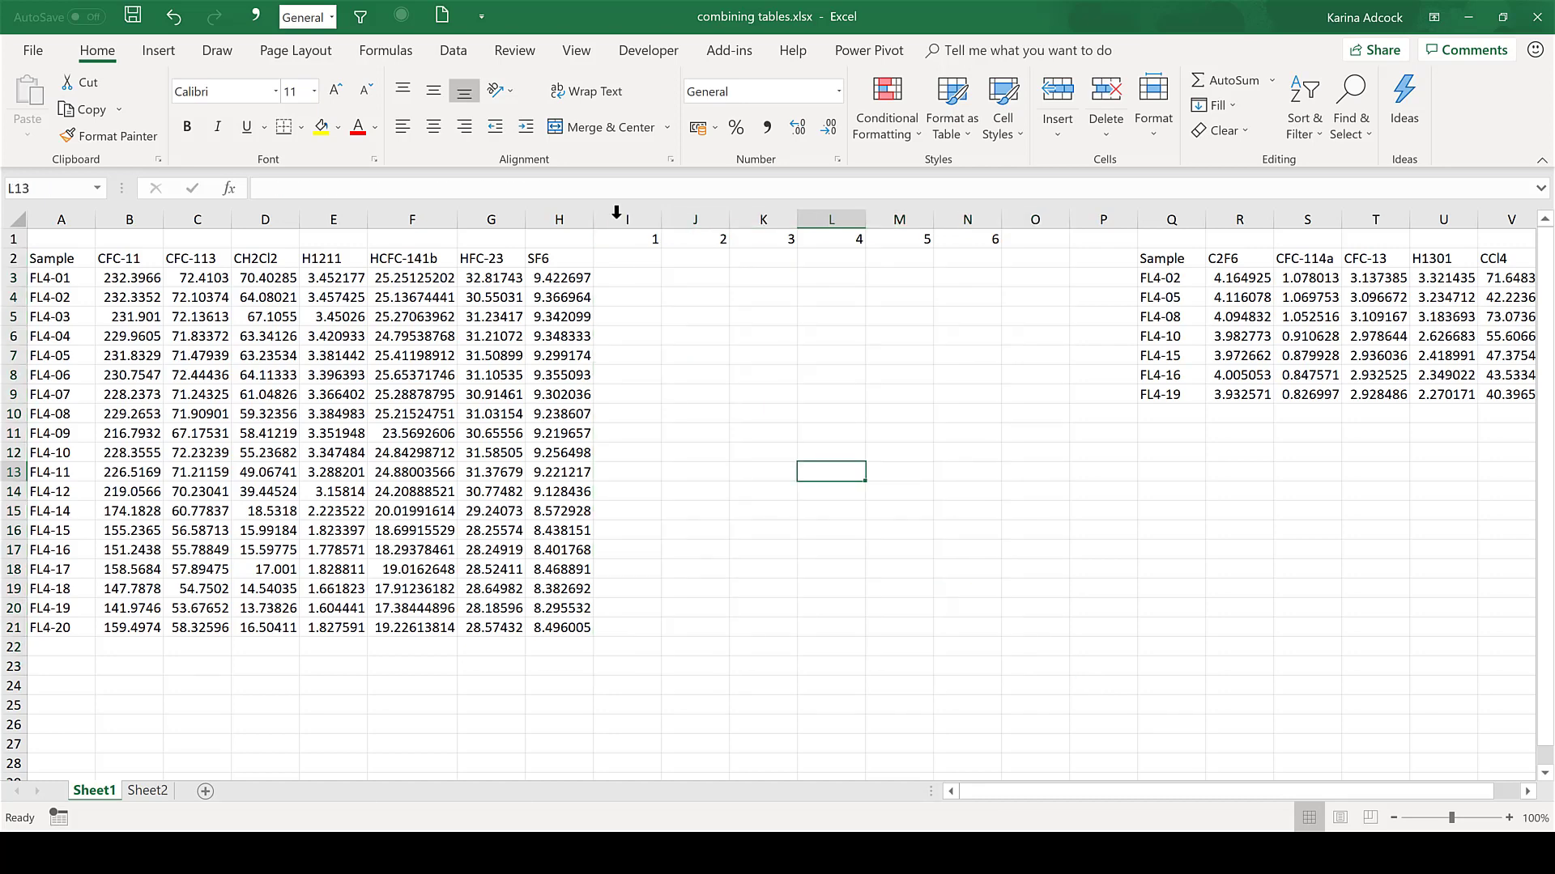
- Start an INDEX formula in I2 with the second table, locked as $Q$2:$V$9, as its array
left_click(613, 261)
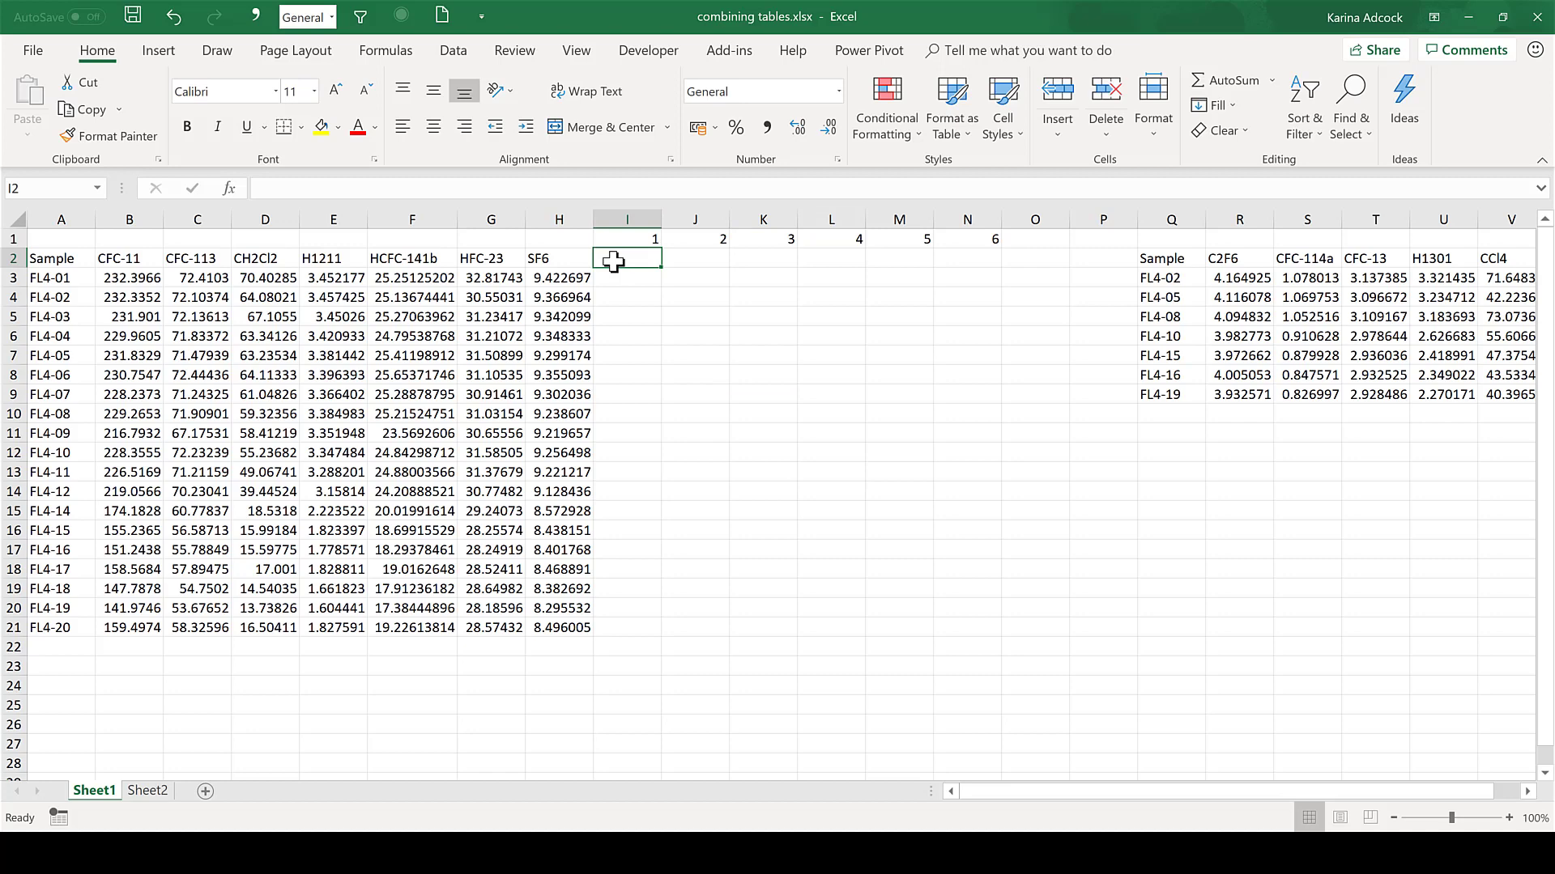
type("=inde")
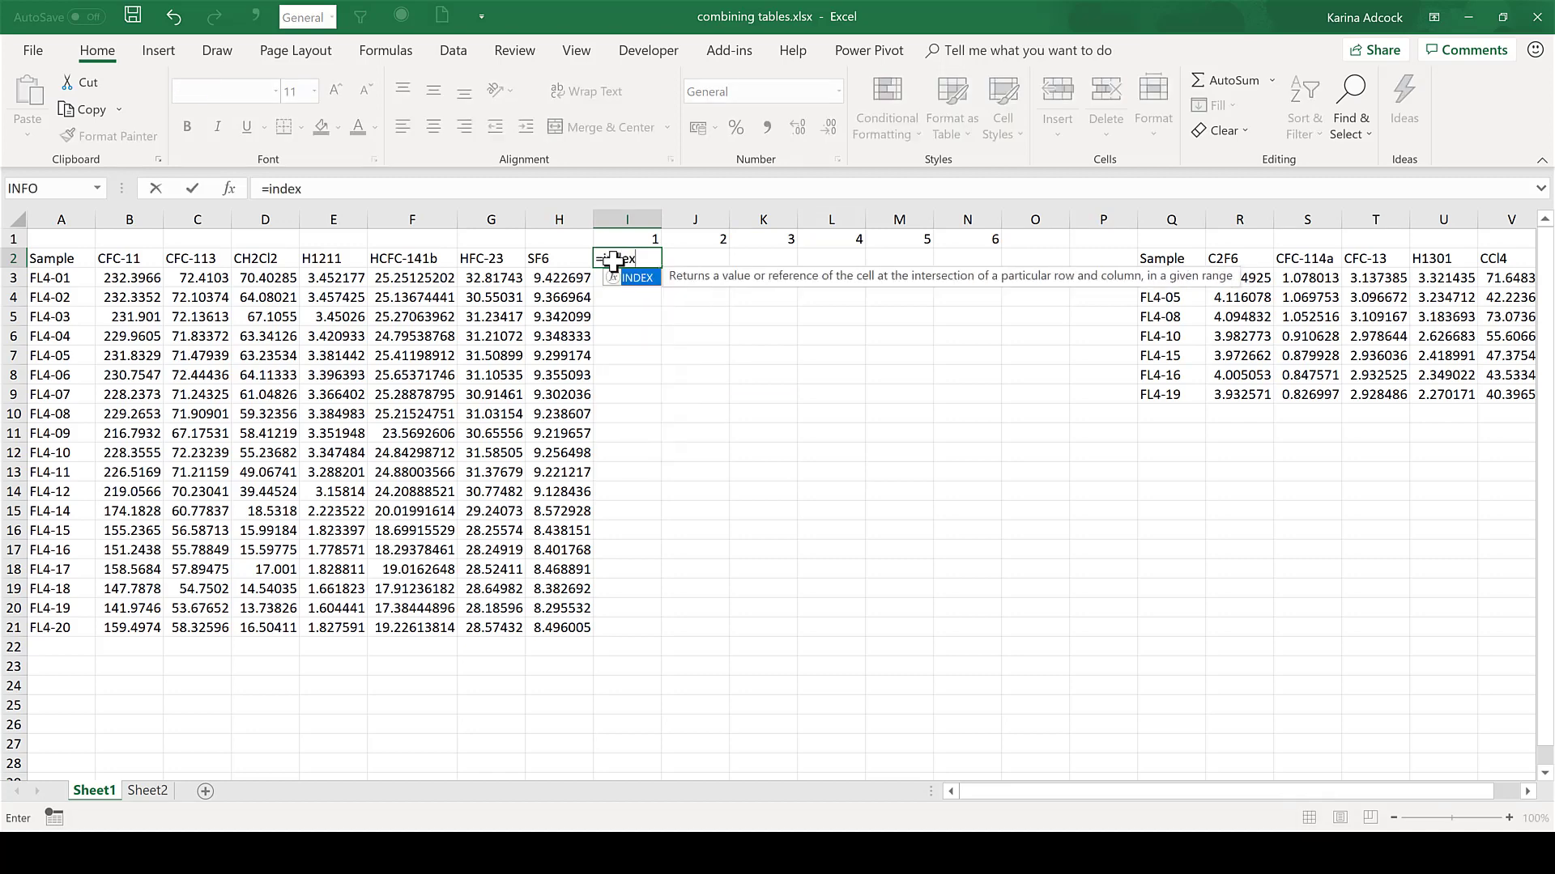
type("x")
key("Tab")
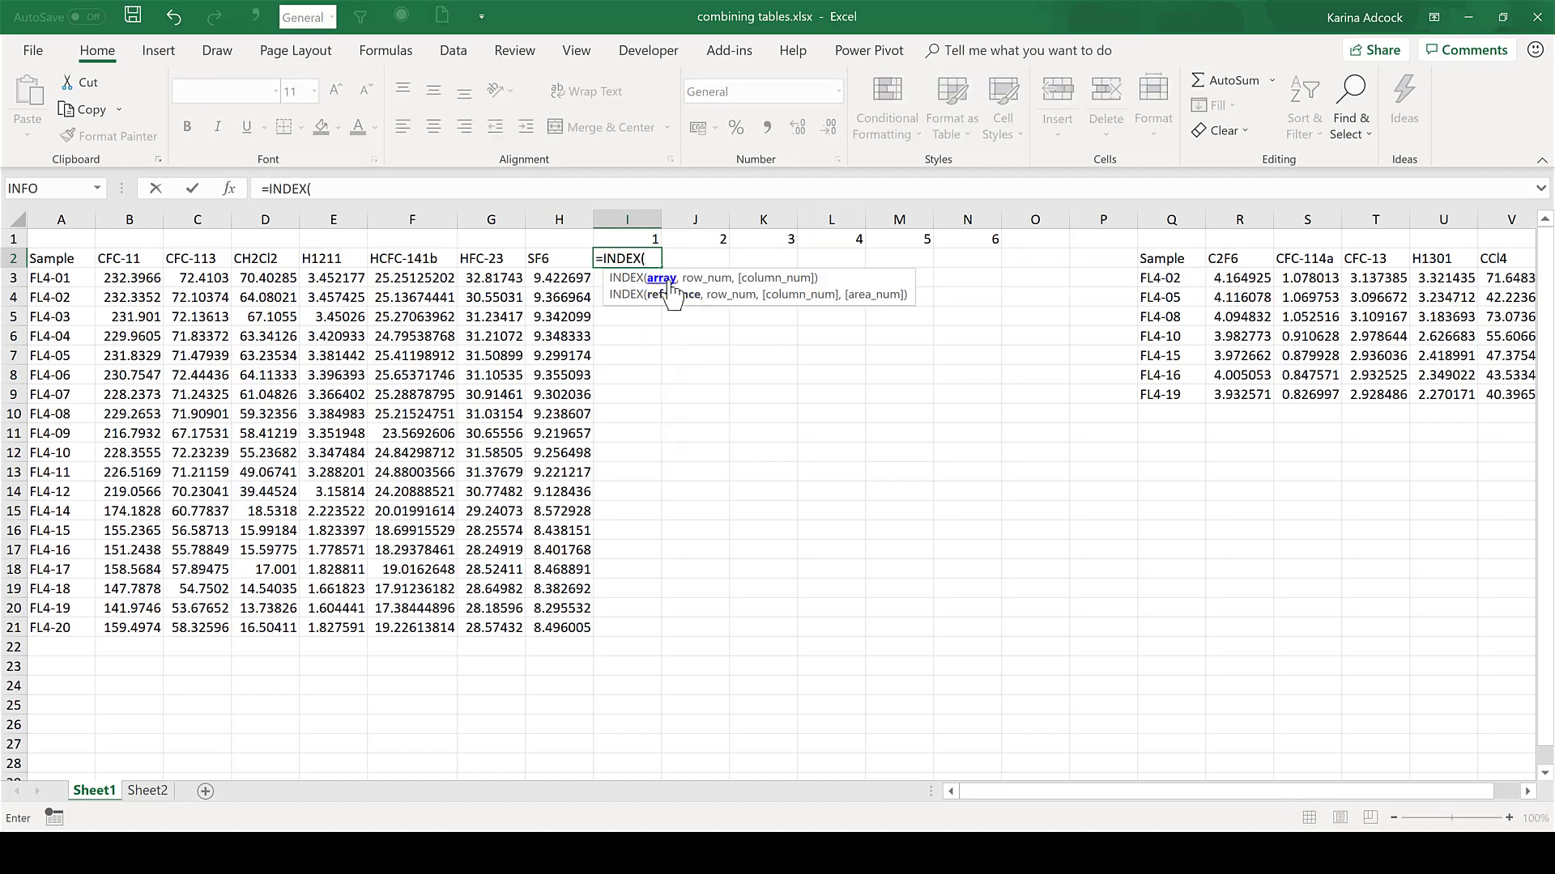
left_click_drag(1166, 259, 1479, 389)
left_click(354, 189)
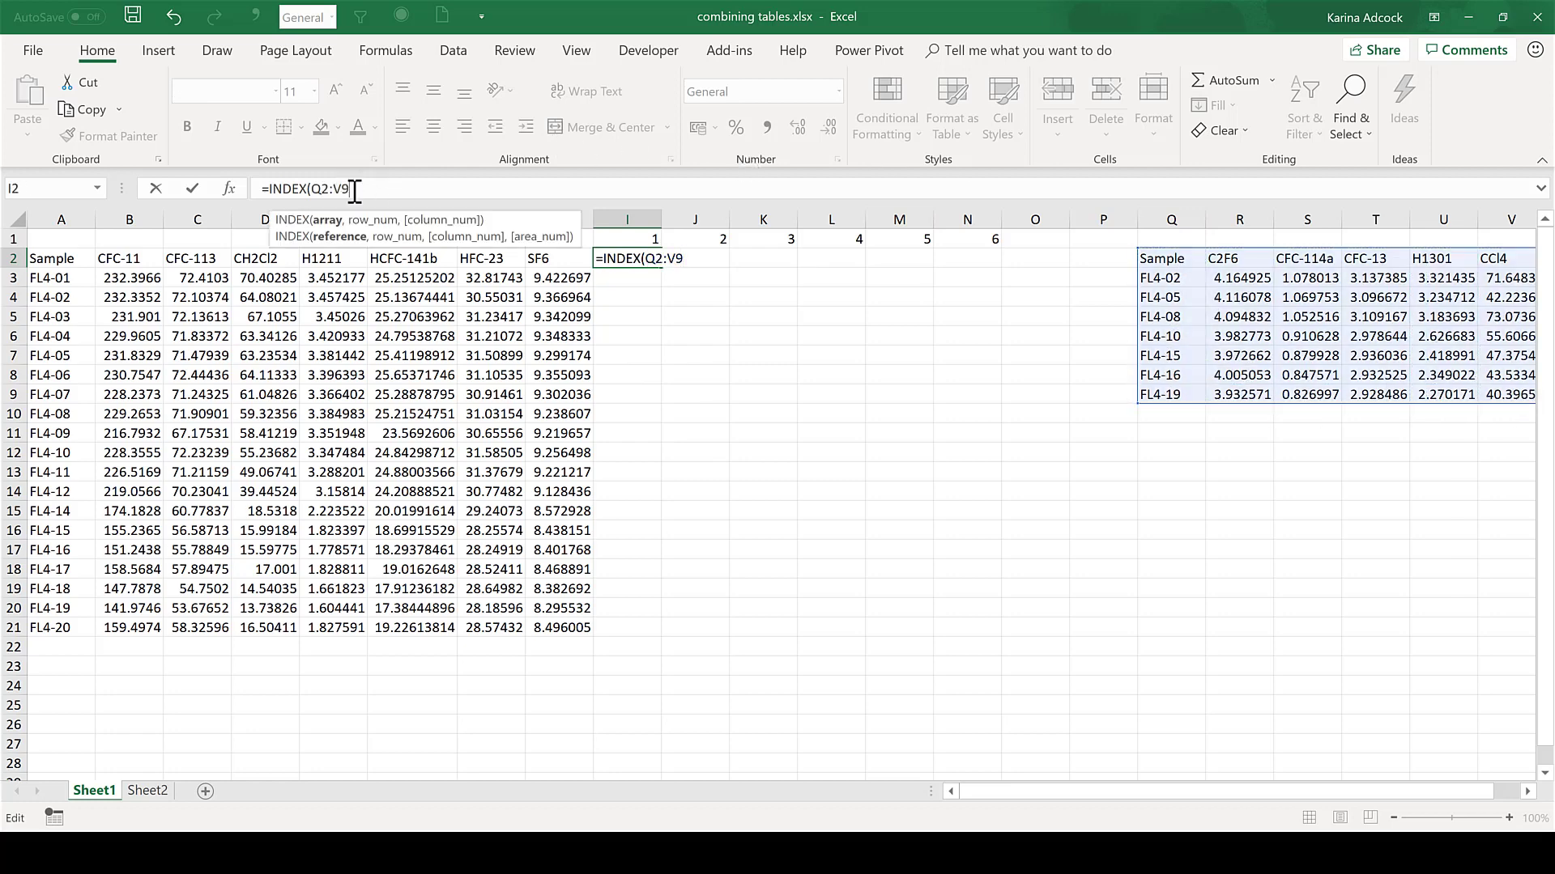
key("F4")
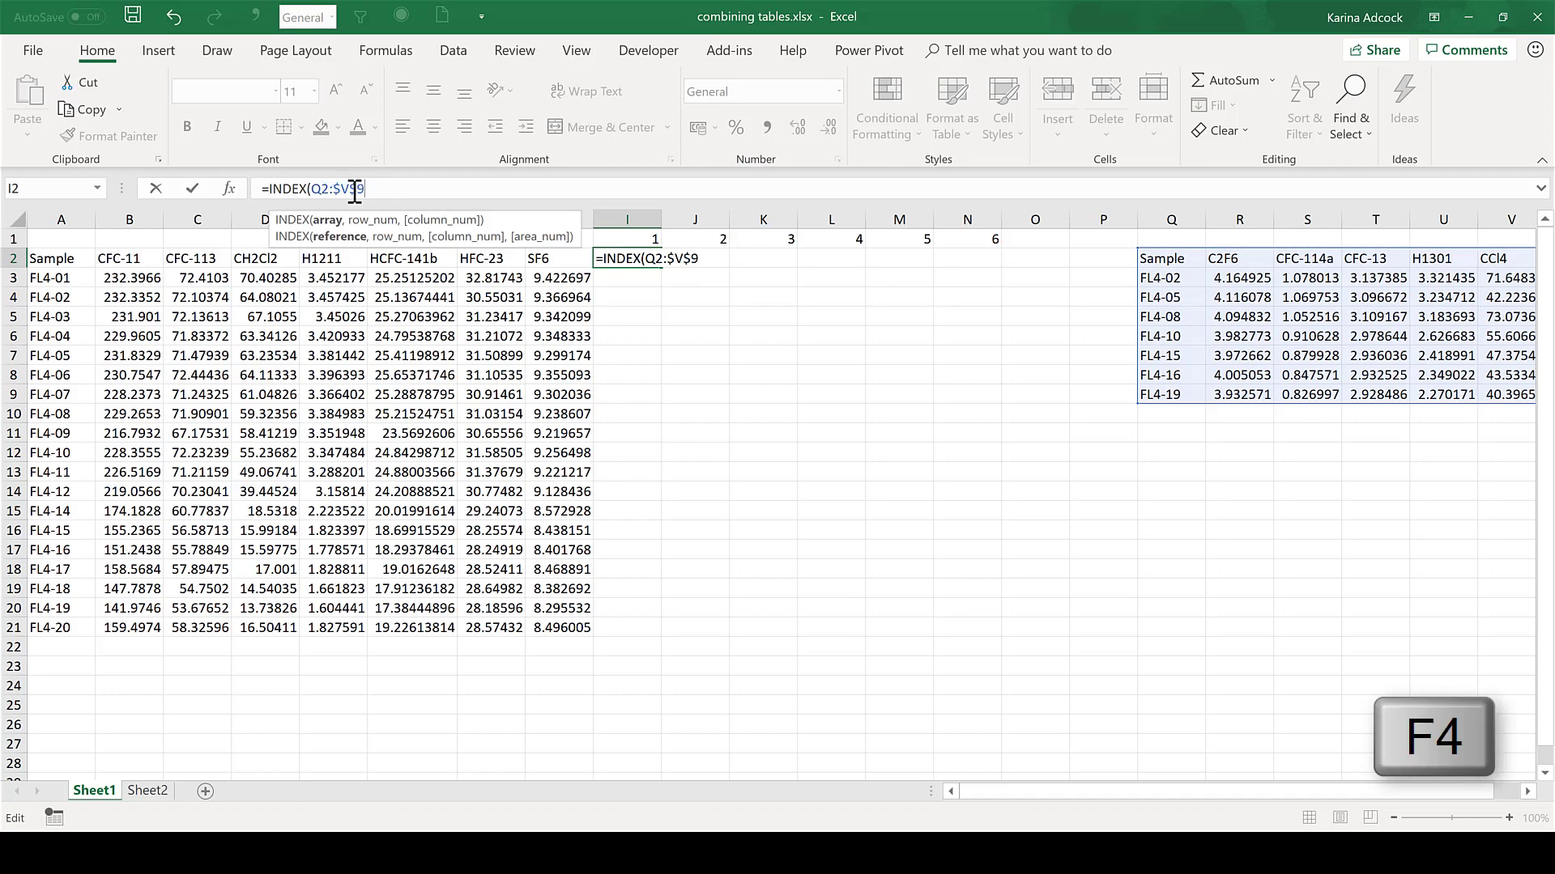
double_click(324, 188)
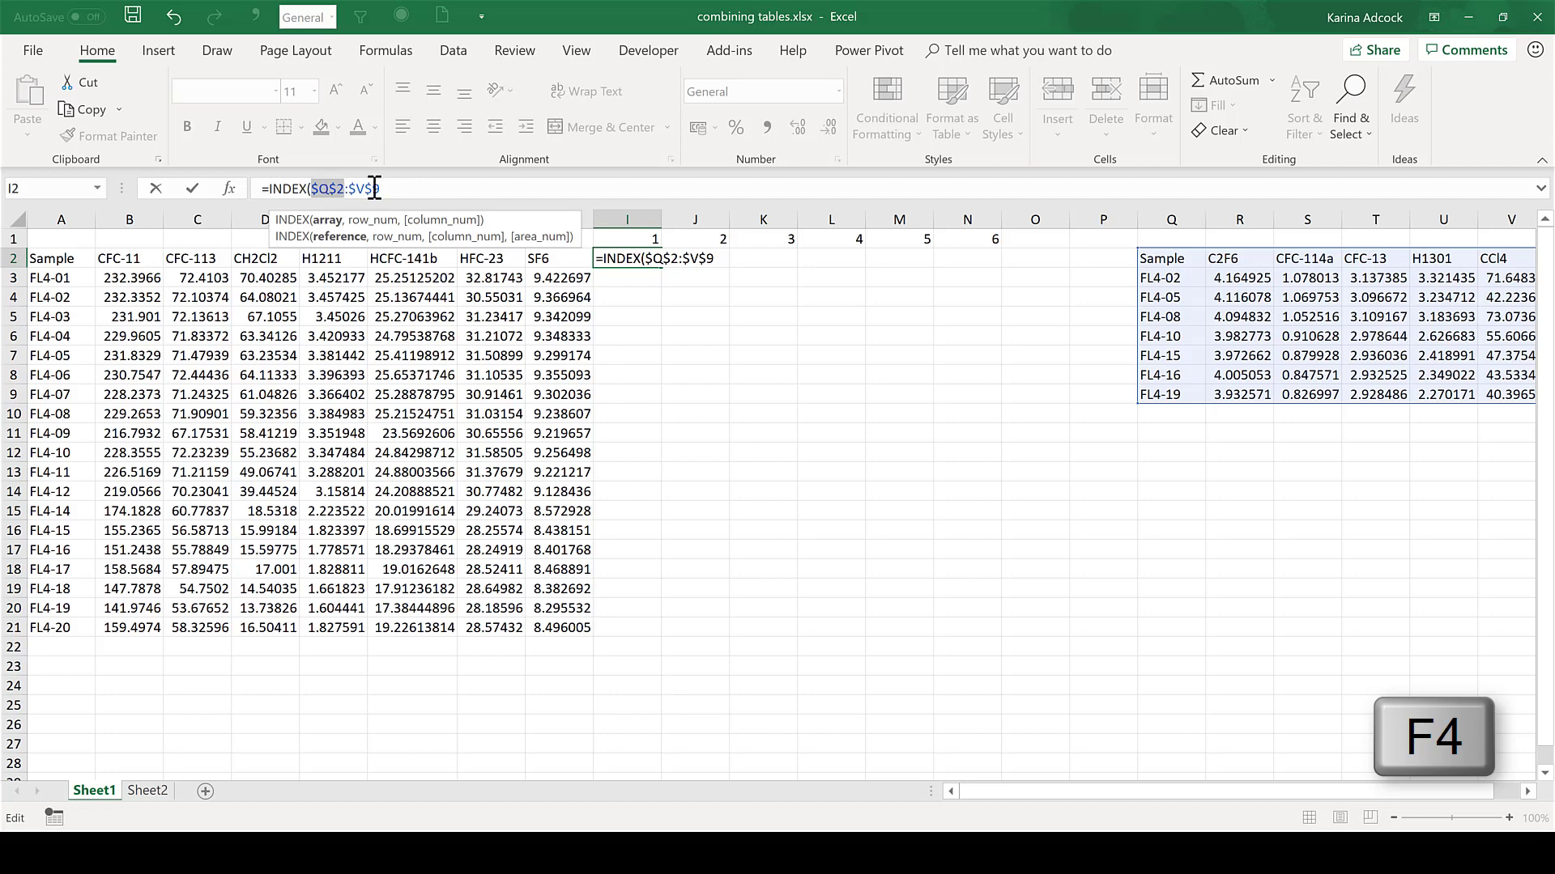
key("F4")
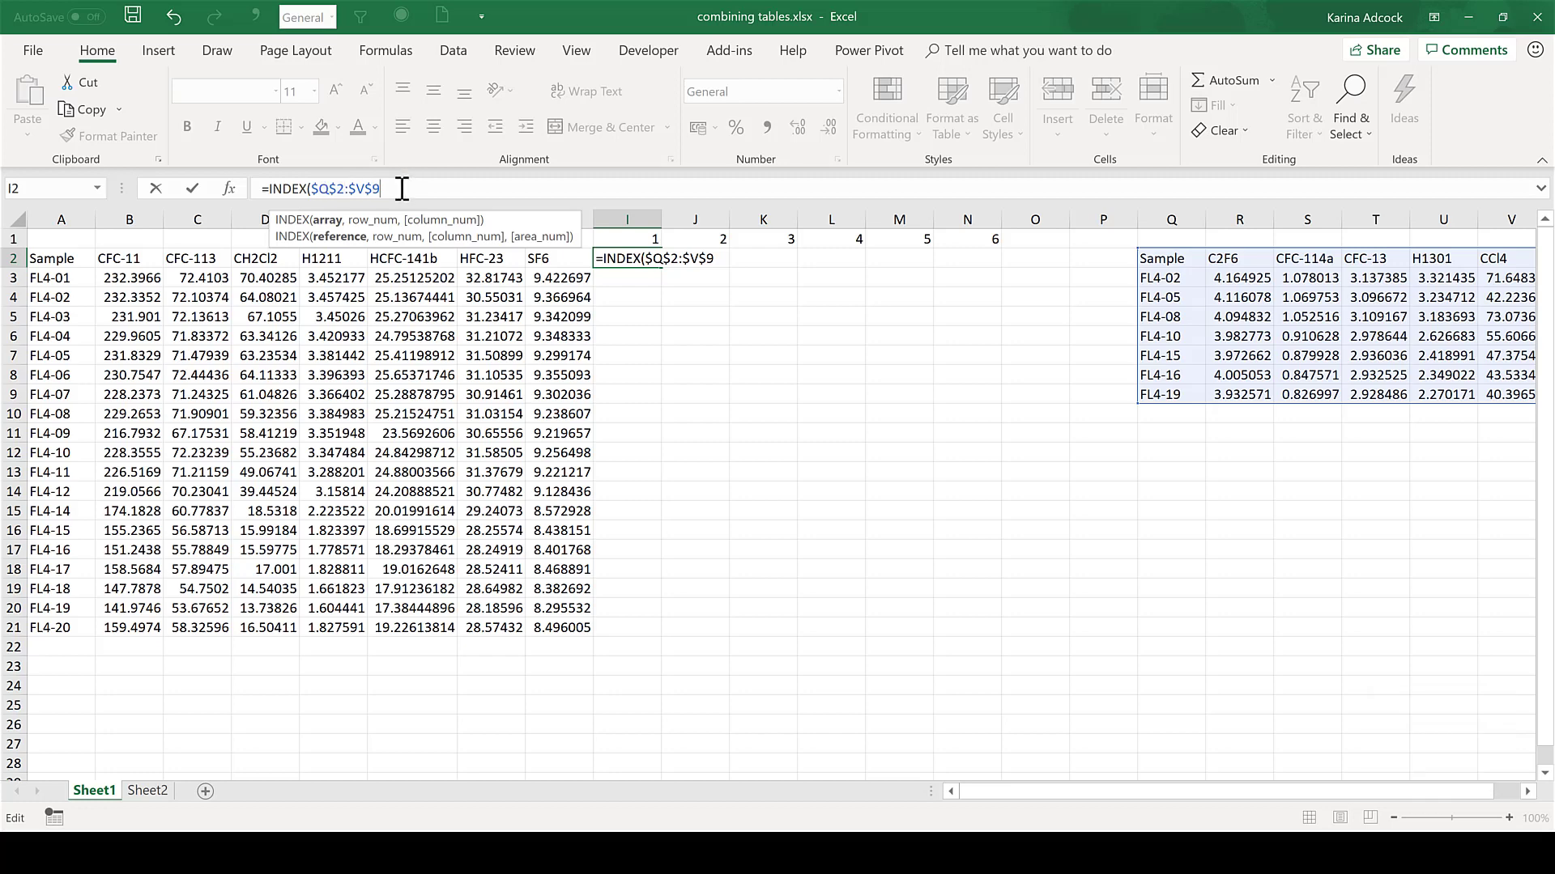
type(",")
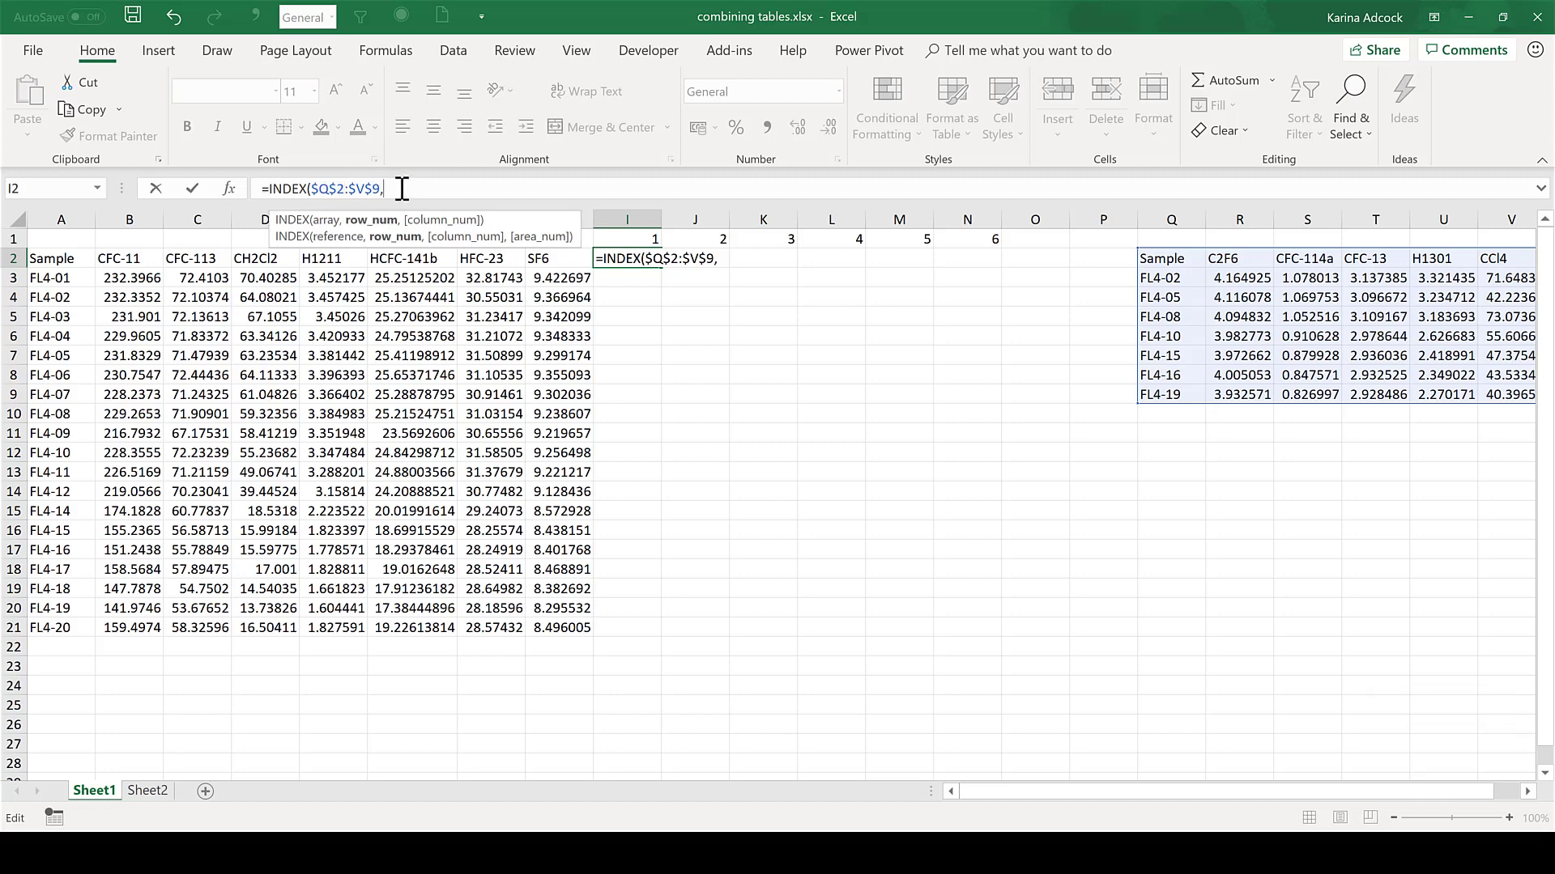
- Add a MATCH function as the INDEX row number, with the column-locked $A2 as its lookup value
type("MATC")
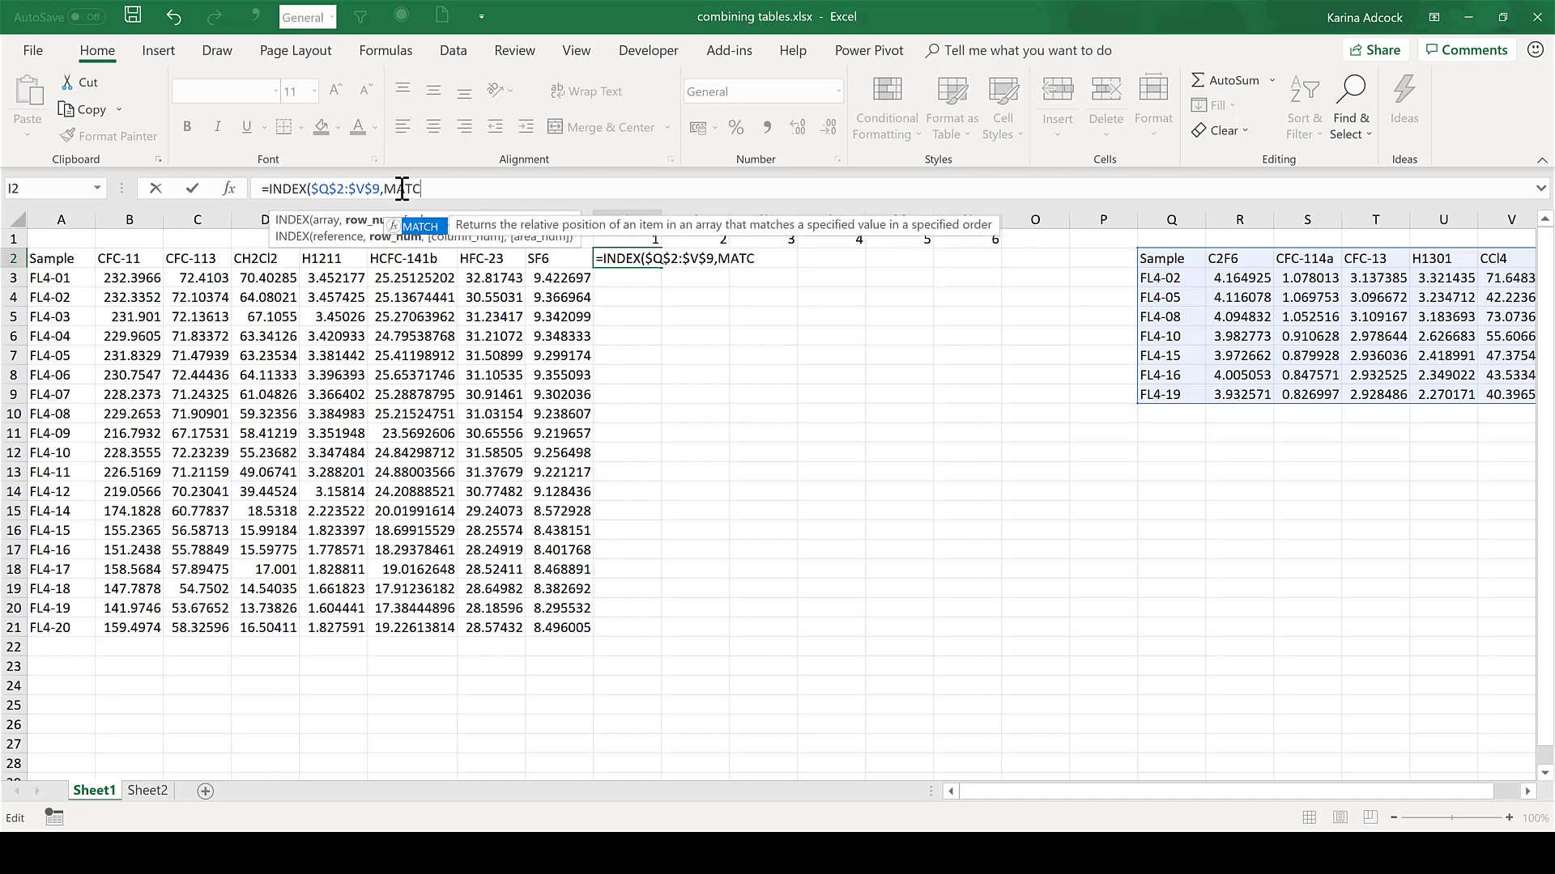
type("H(")
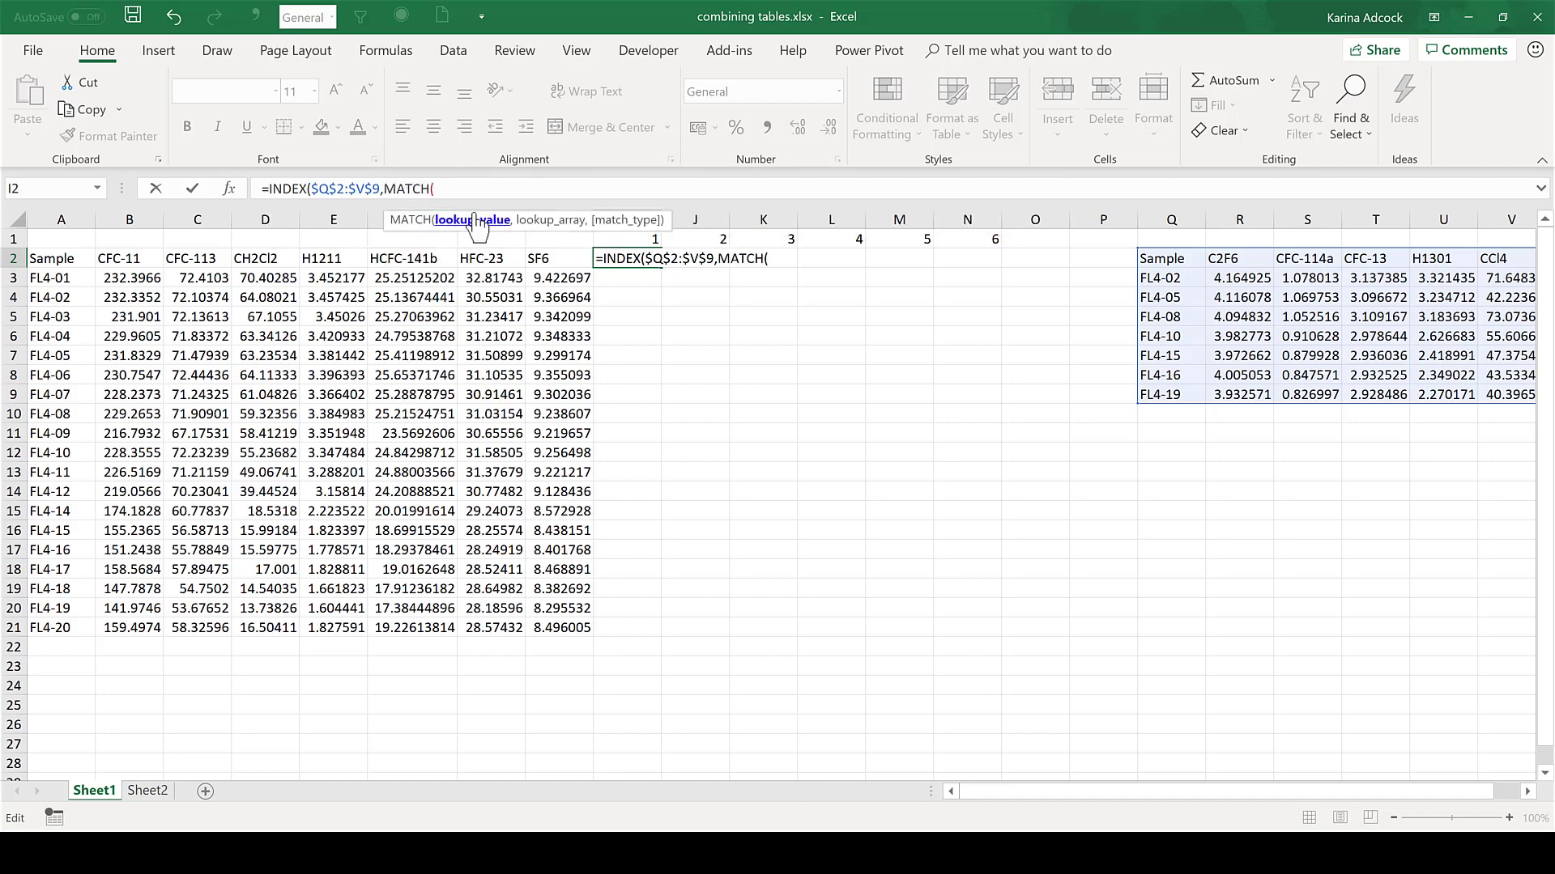
left_click(53, 258)
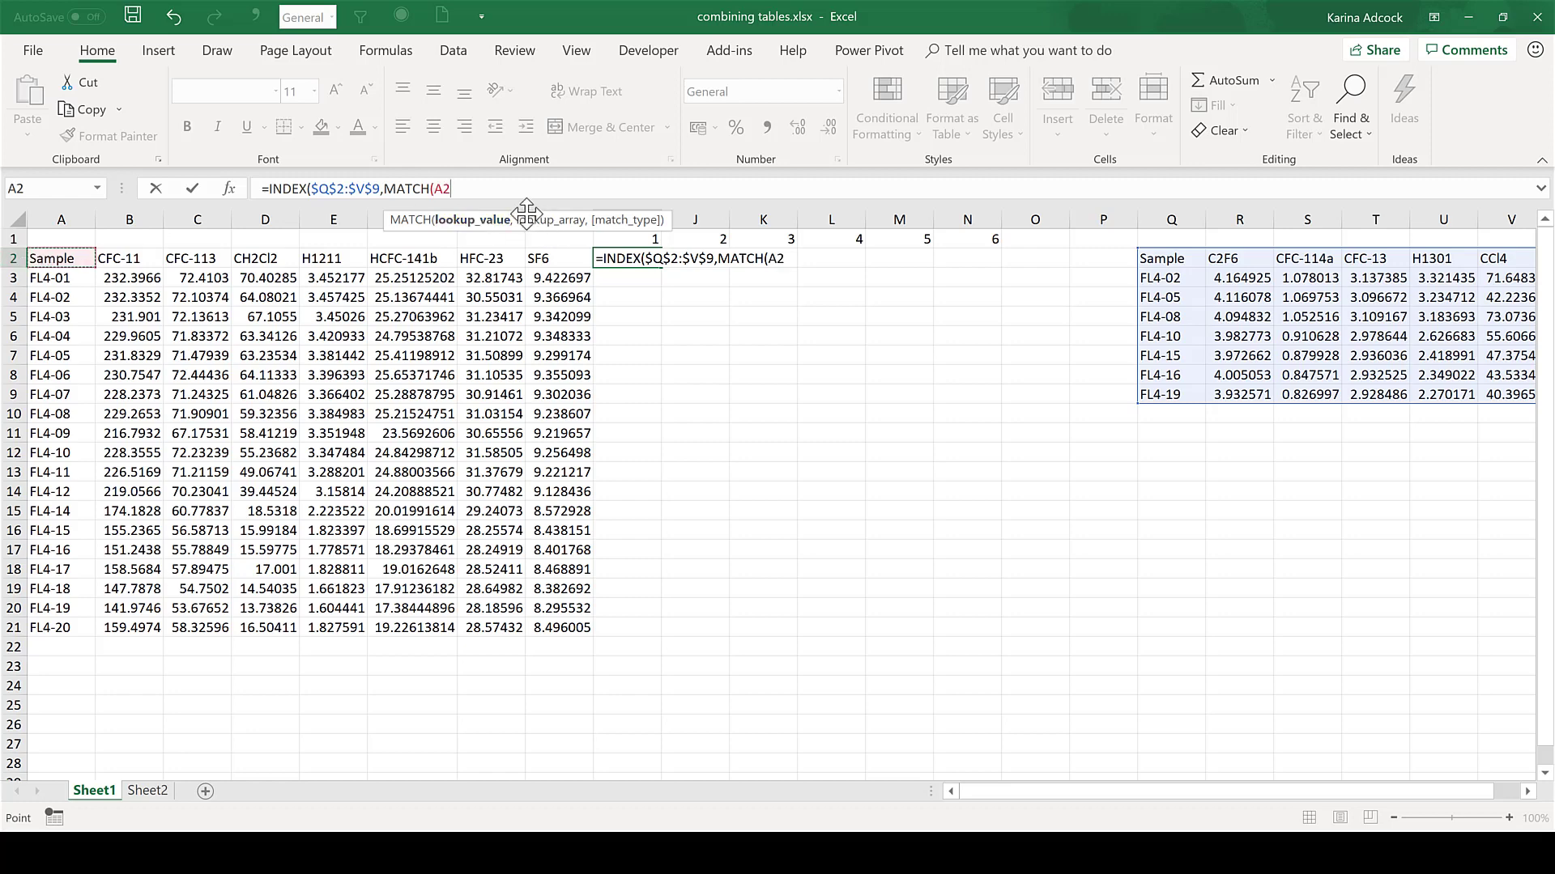
key("F4")
key("F4")
type(",")
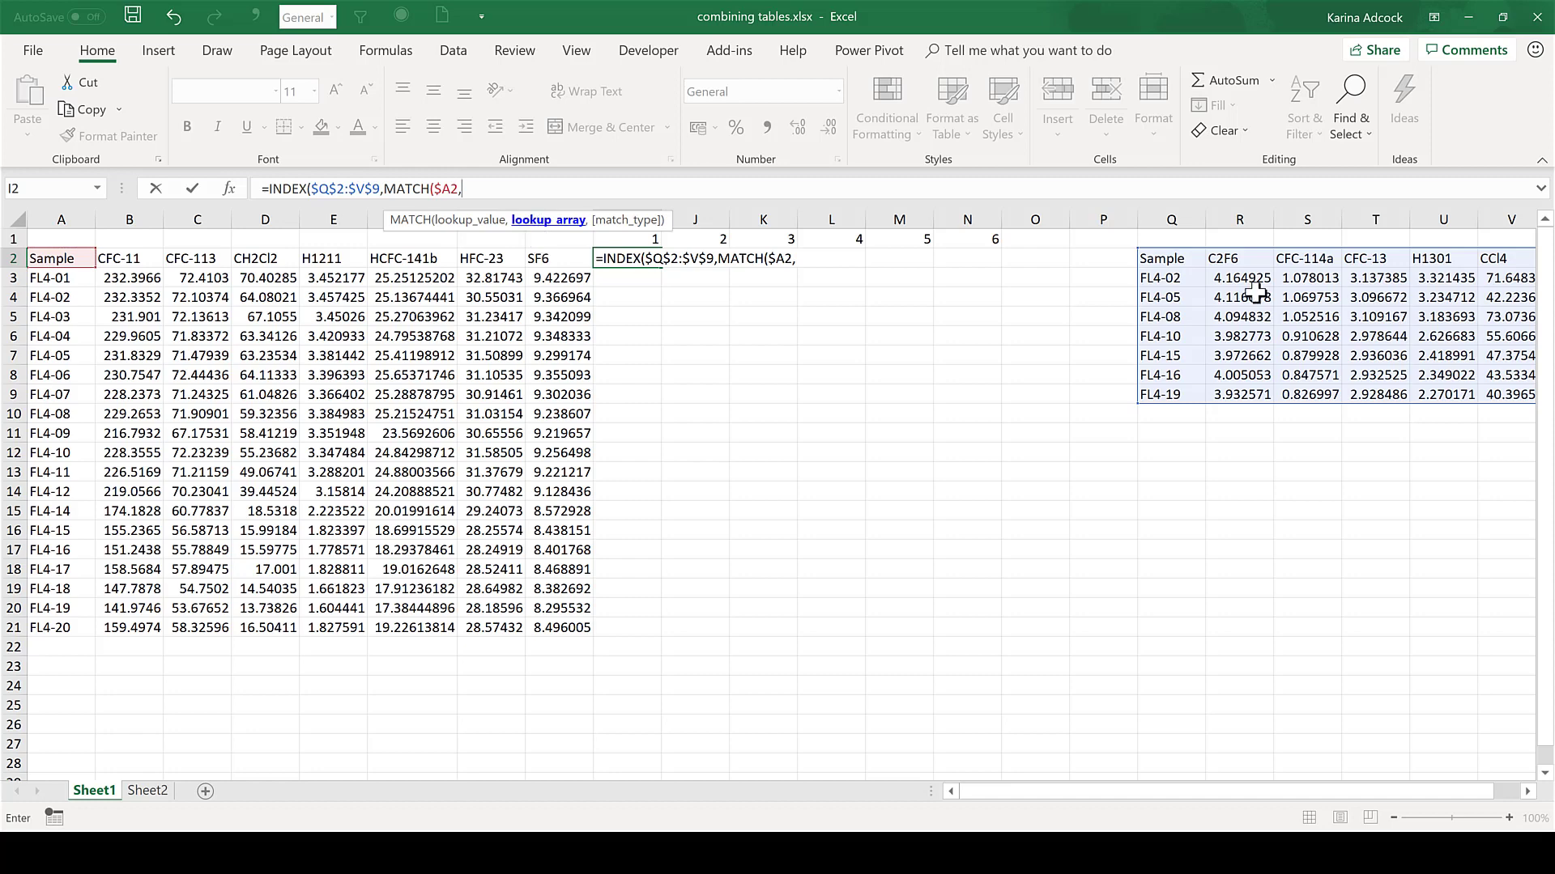
- Complete the MATCH with lookup array $Q$2:$Q$9 and exact match, then finish the INDEX formula with column number 1
left_click_drag(1170, 259, 1171, 395)
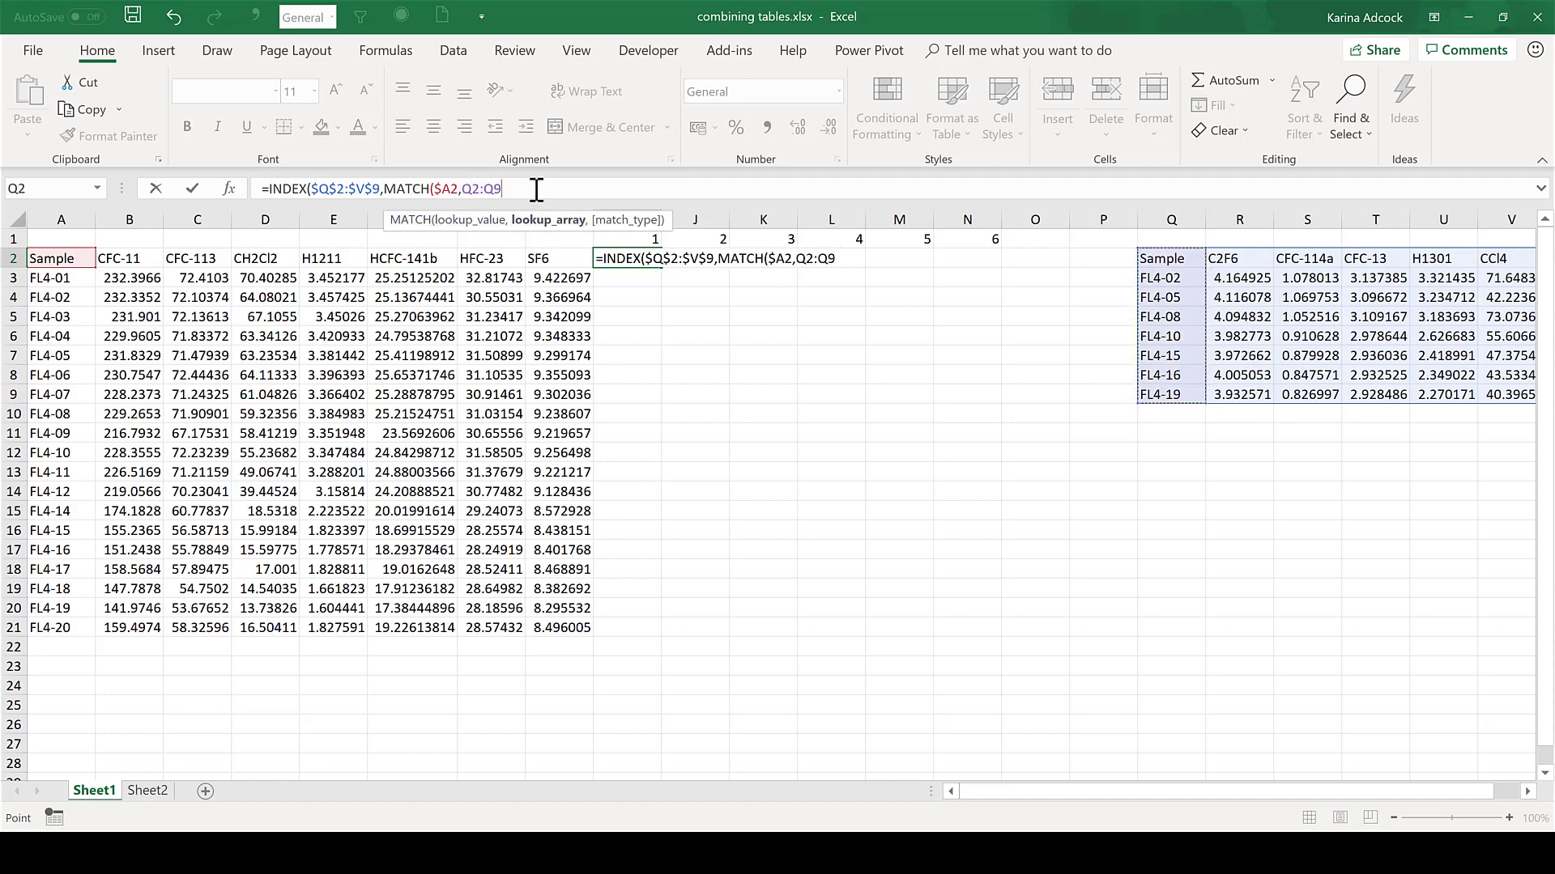
key("F4")
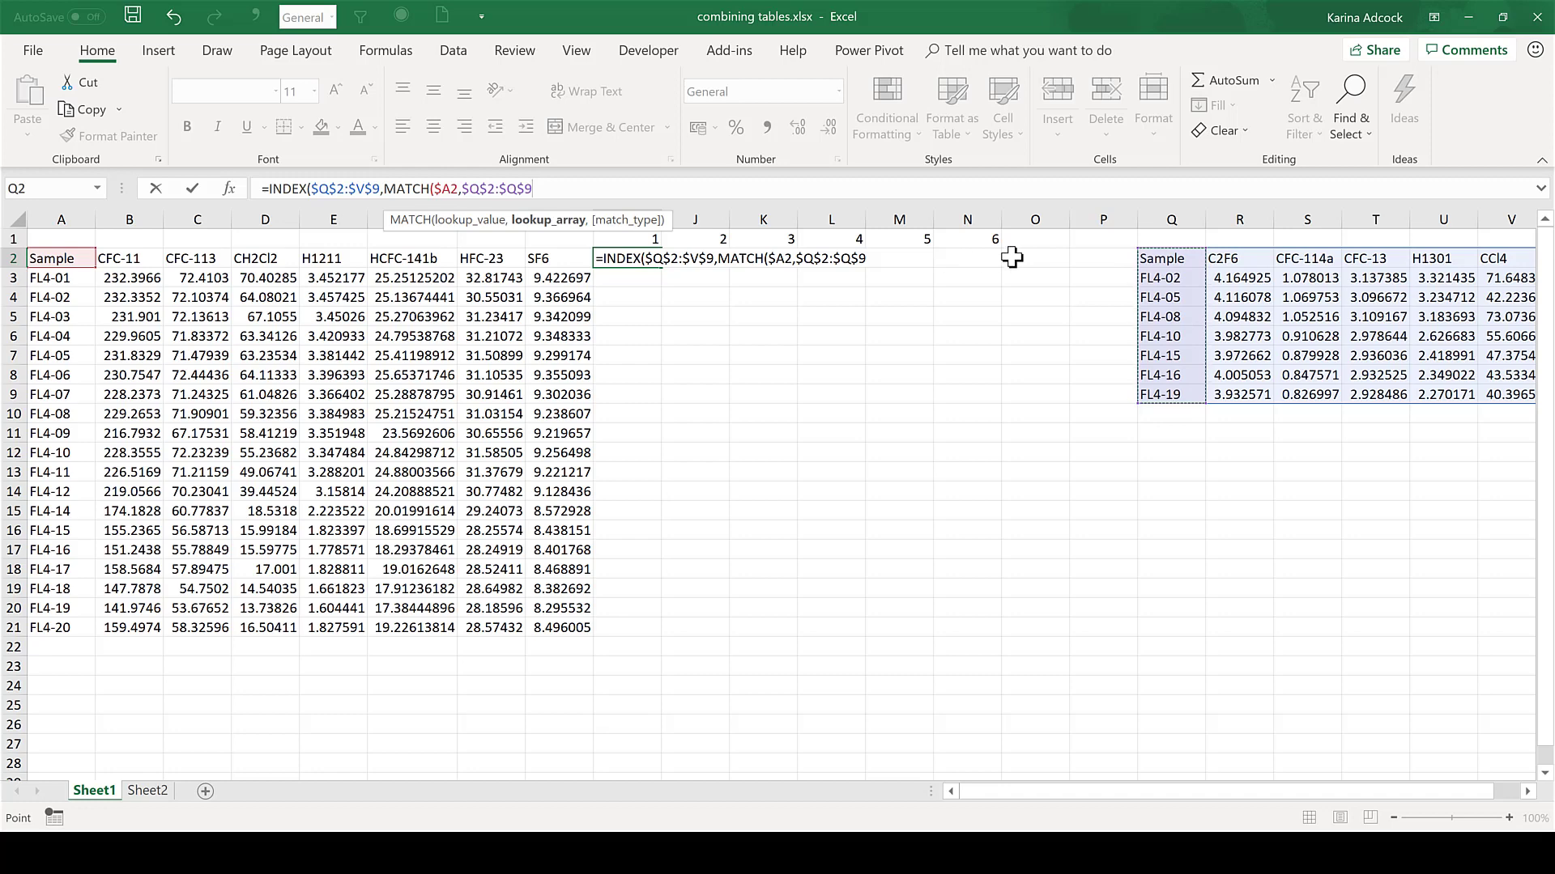
type(",")
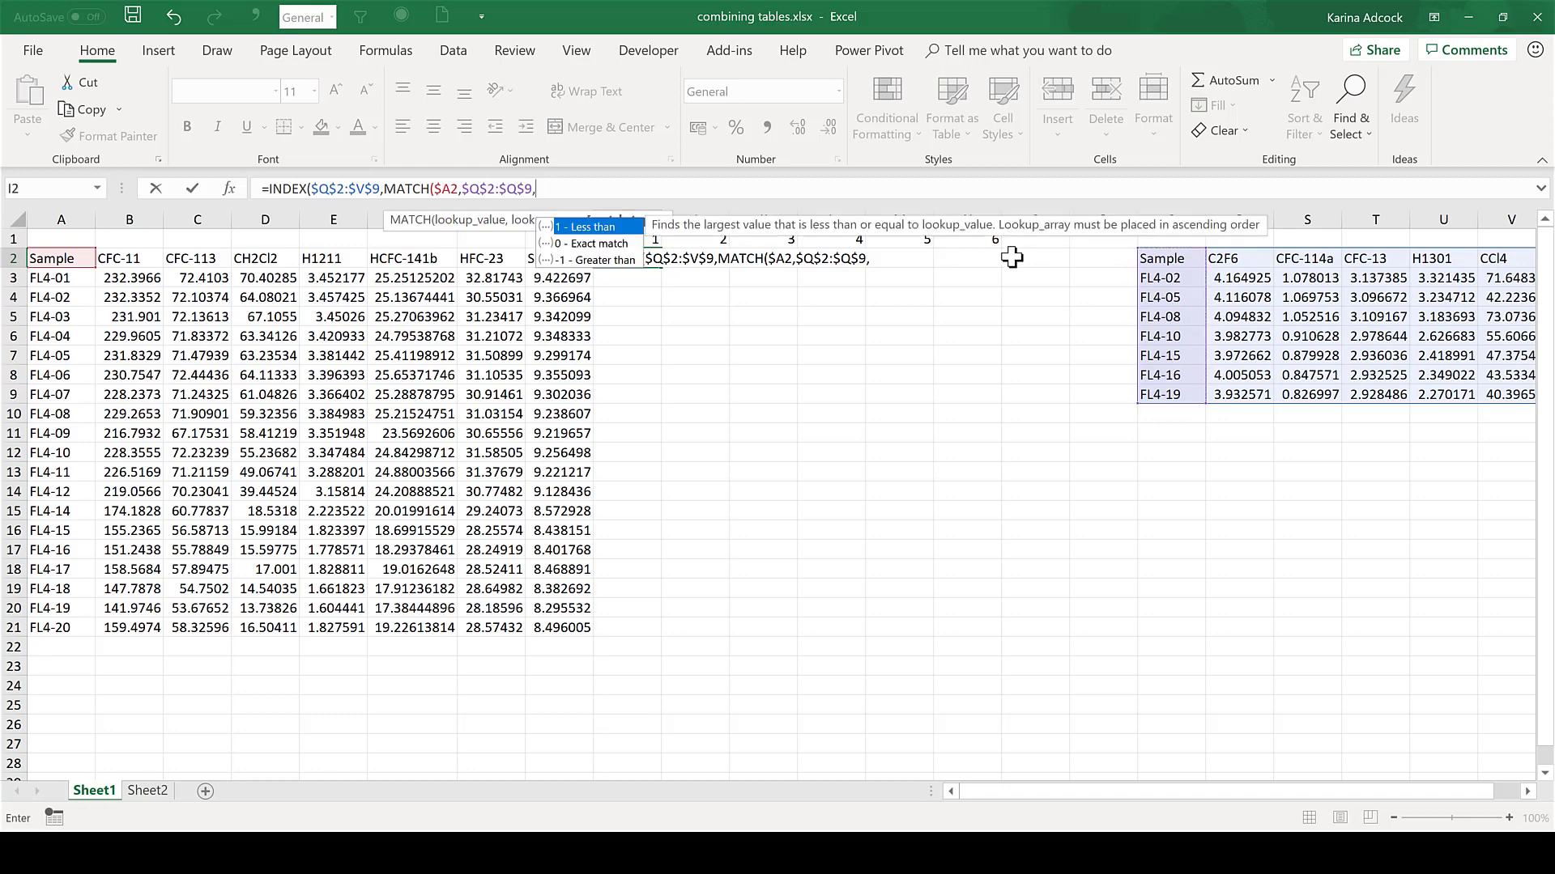
double_click(591, 243)
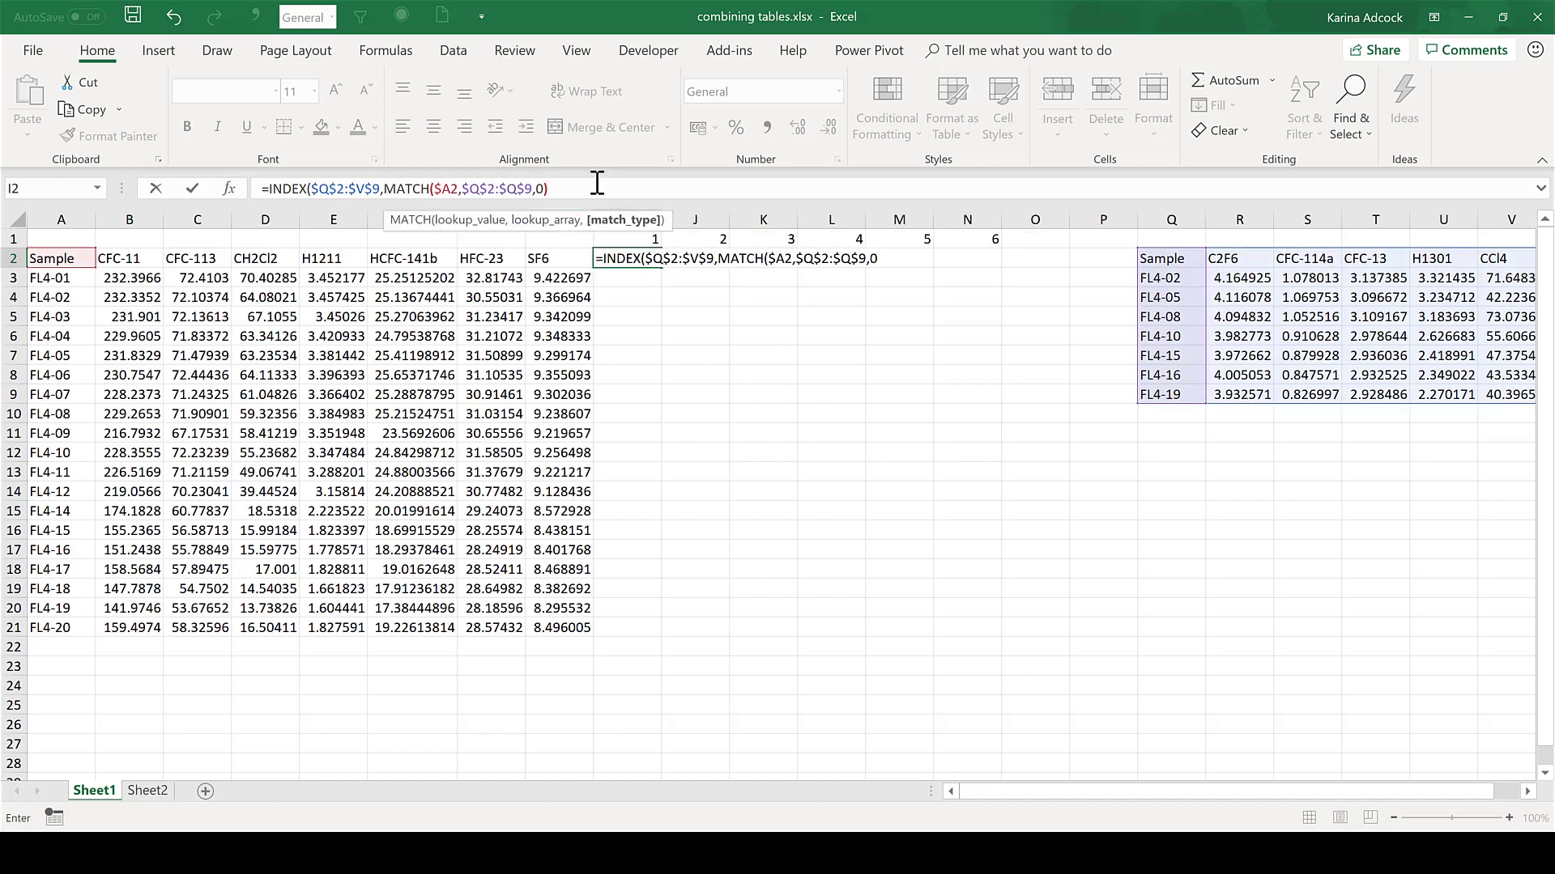
type("),")
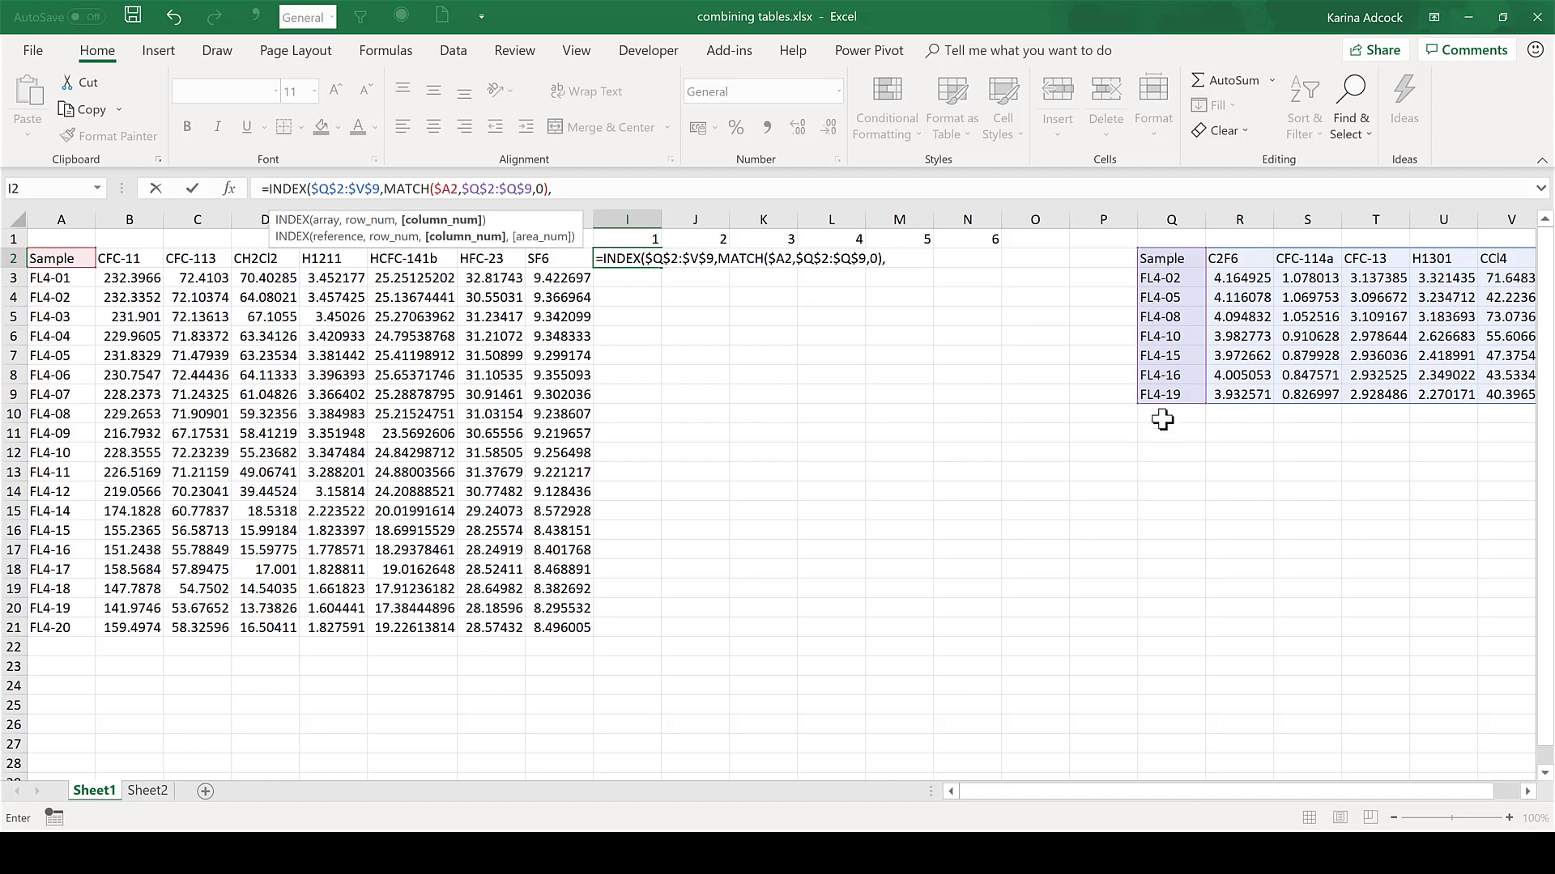
type("1)")
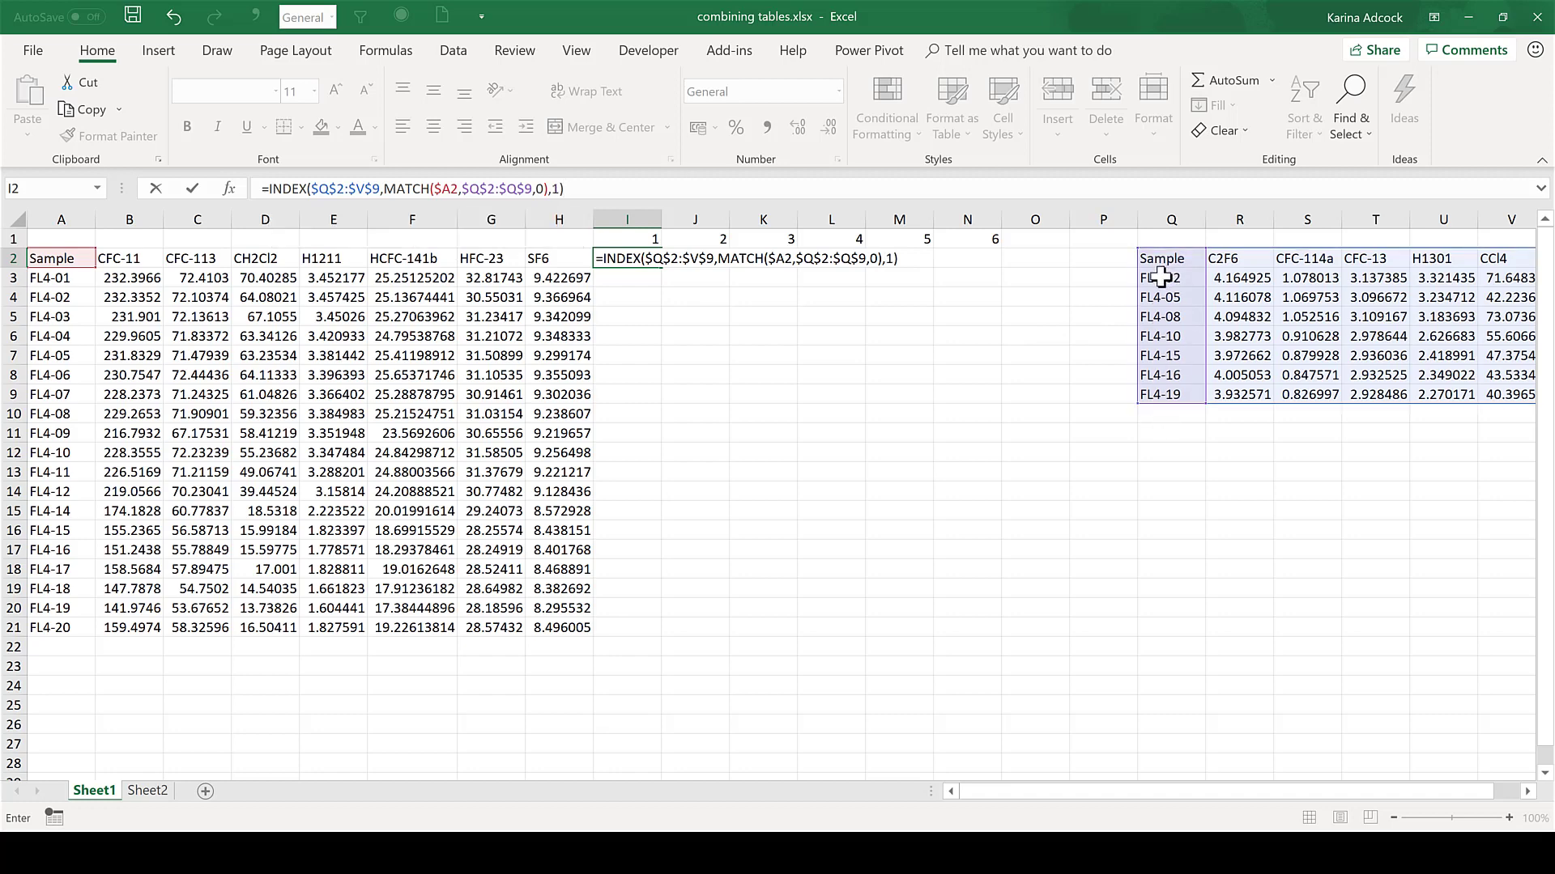
key("Return")
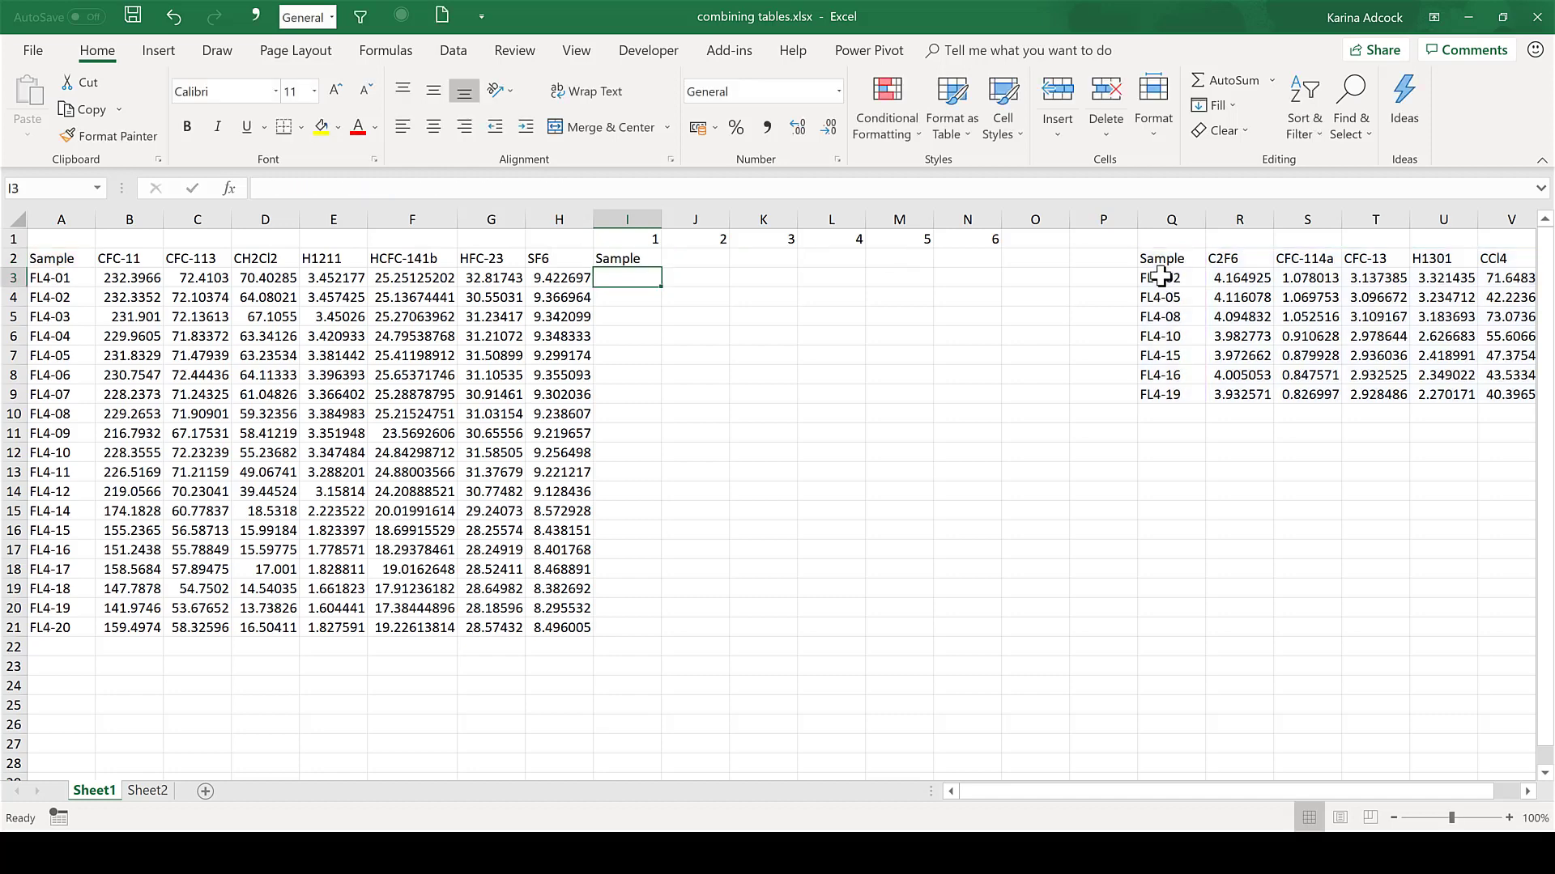
- Fill the INDEX and MATCH formula from I2 down to I21
left_click(653, 261)
left_click_drag(662, 270, 624, 634)
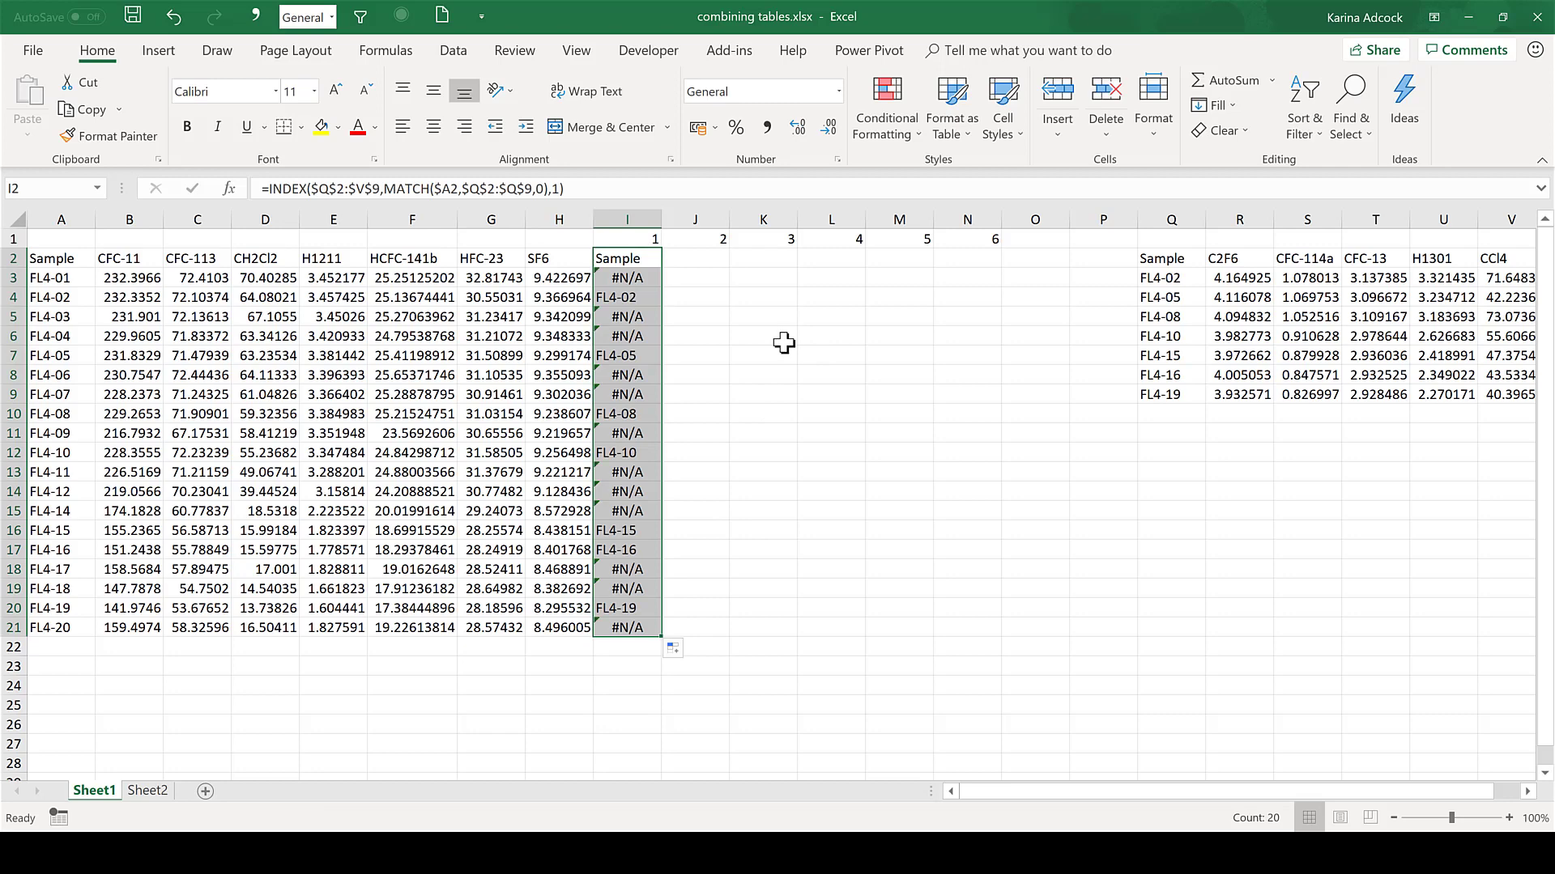
left_click(784, 344)
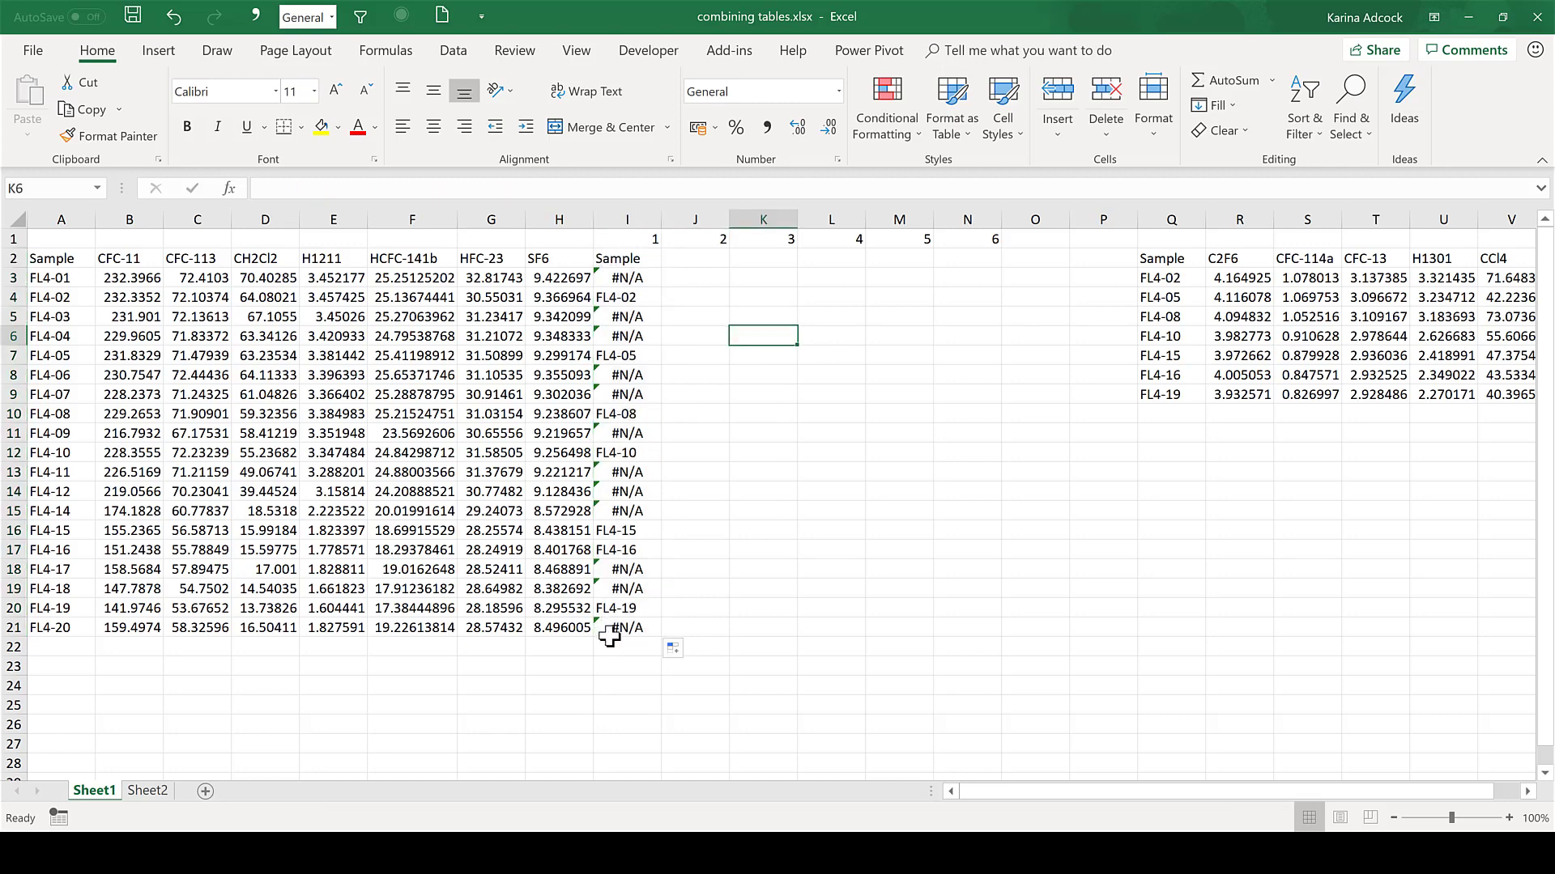
left_click(719, 398)
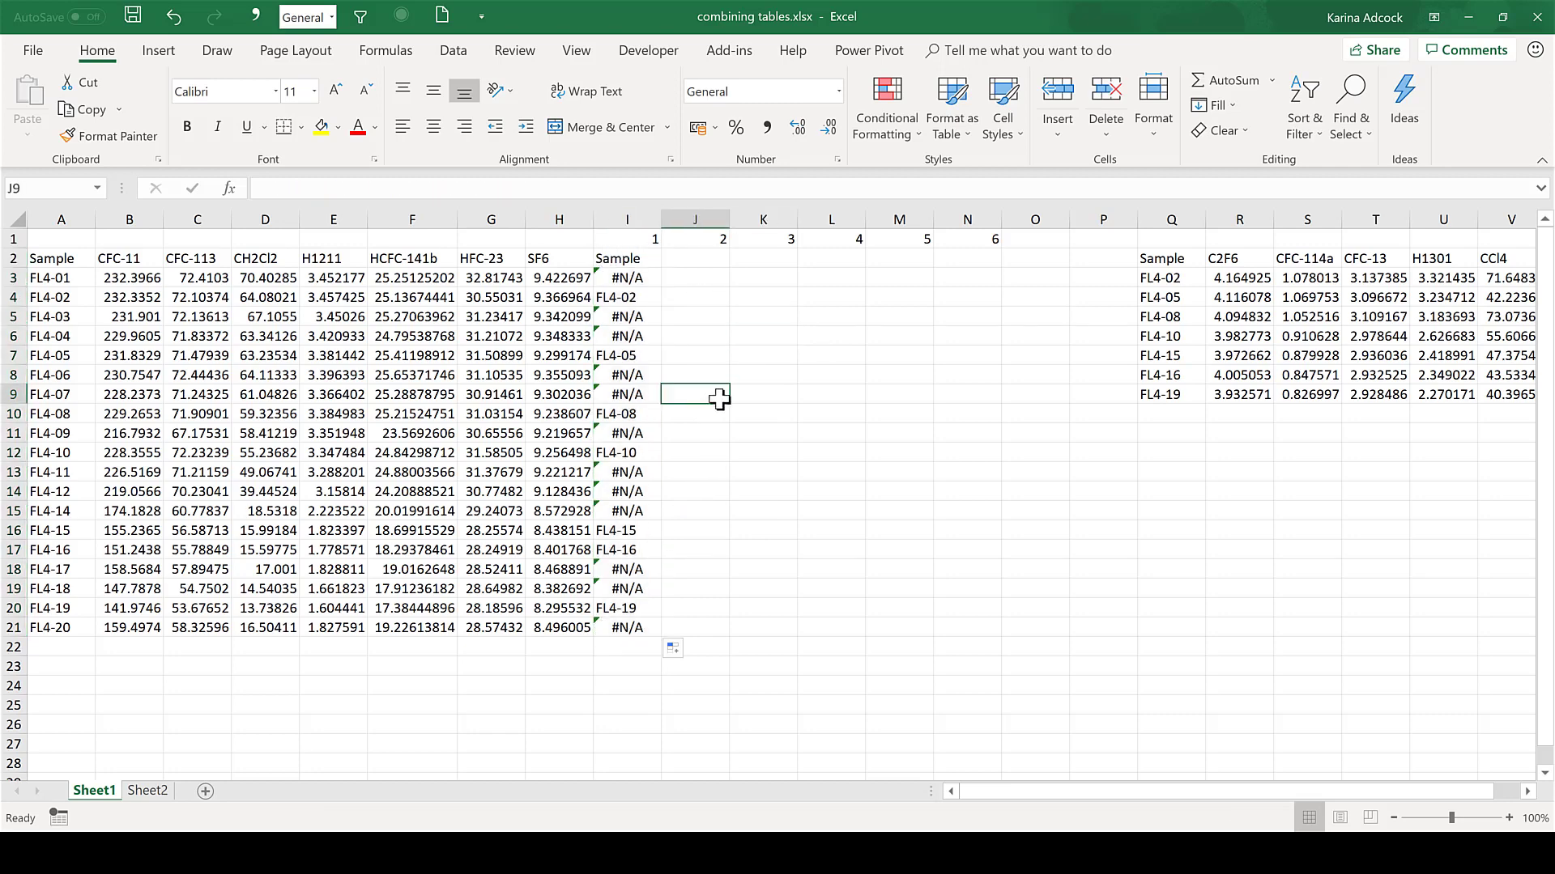
- Wrap I2's INDEX formula in IFNA with an empty string "" as the value for missing matches
left_click(628, 257)
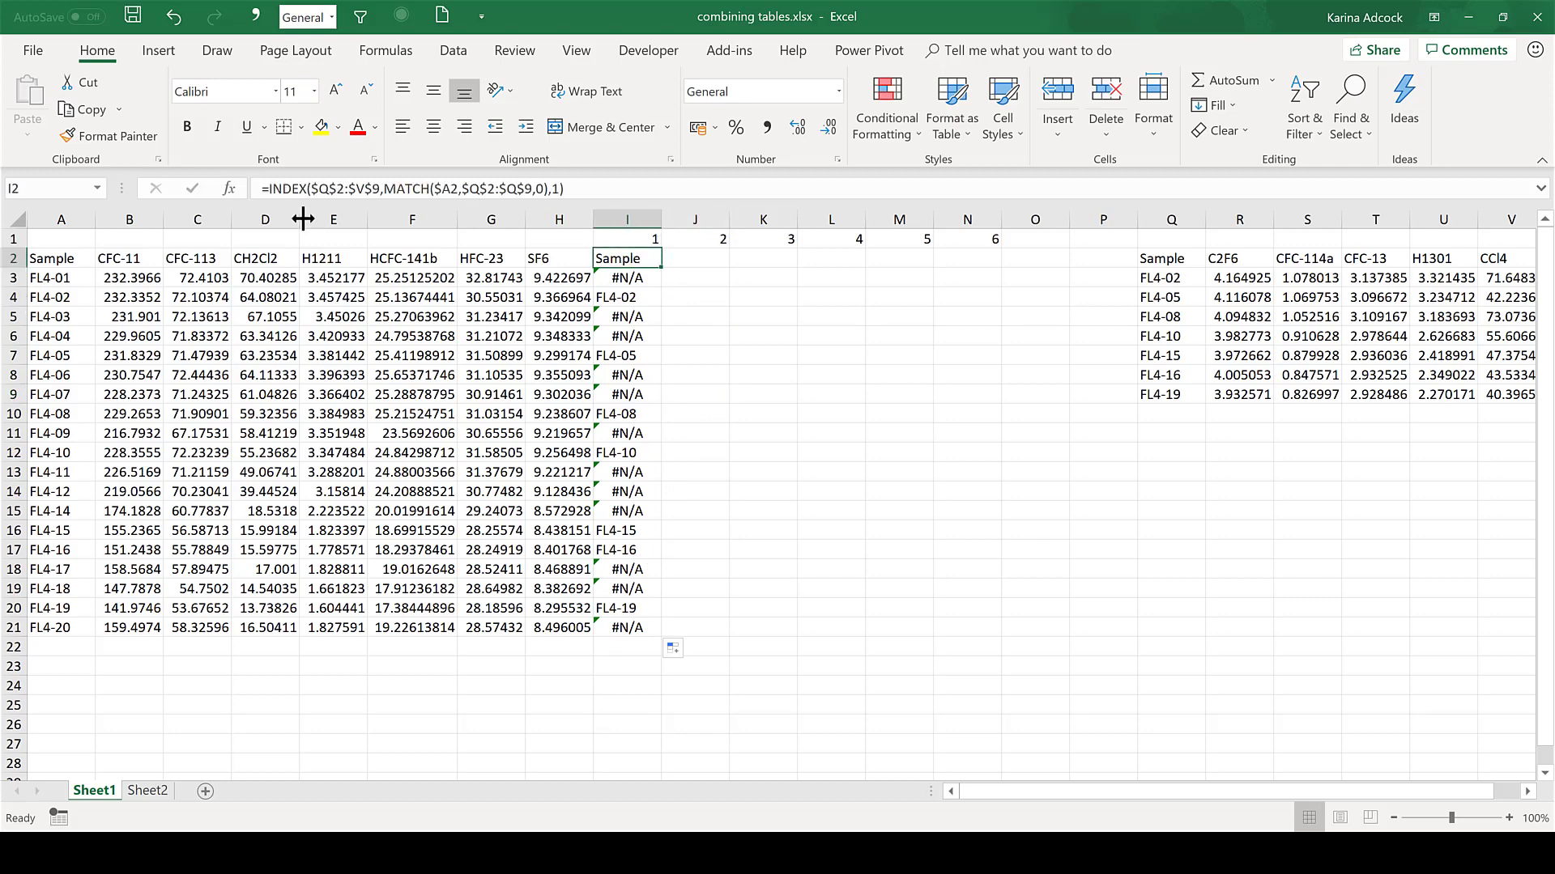
left_click(272, 188)
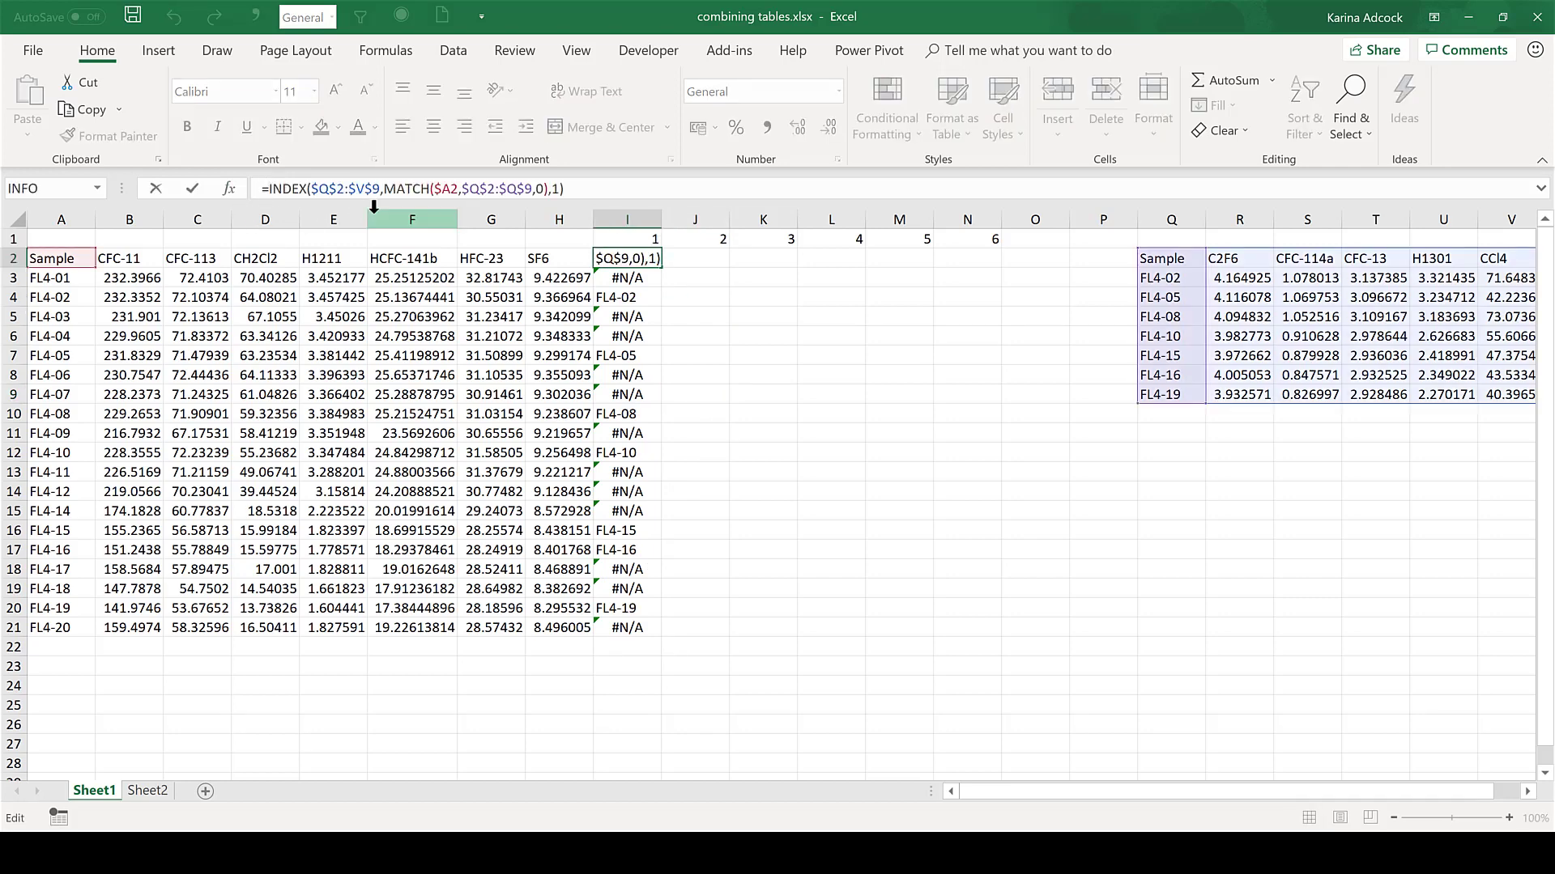
type("IFNA")
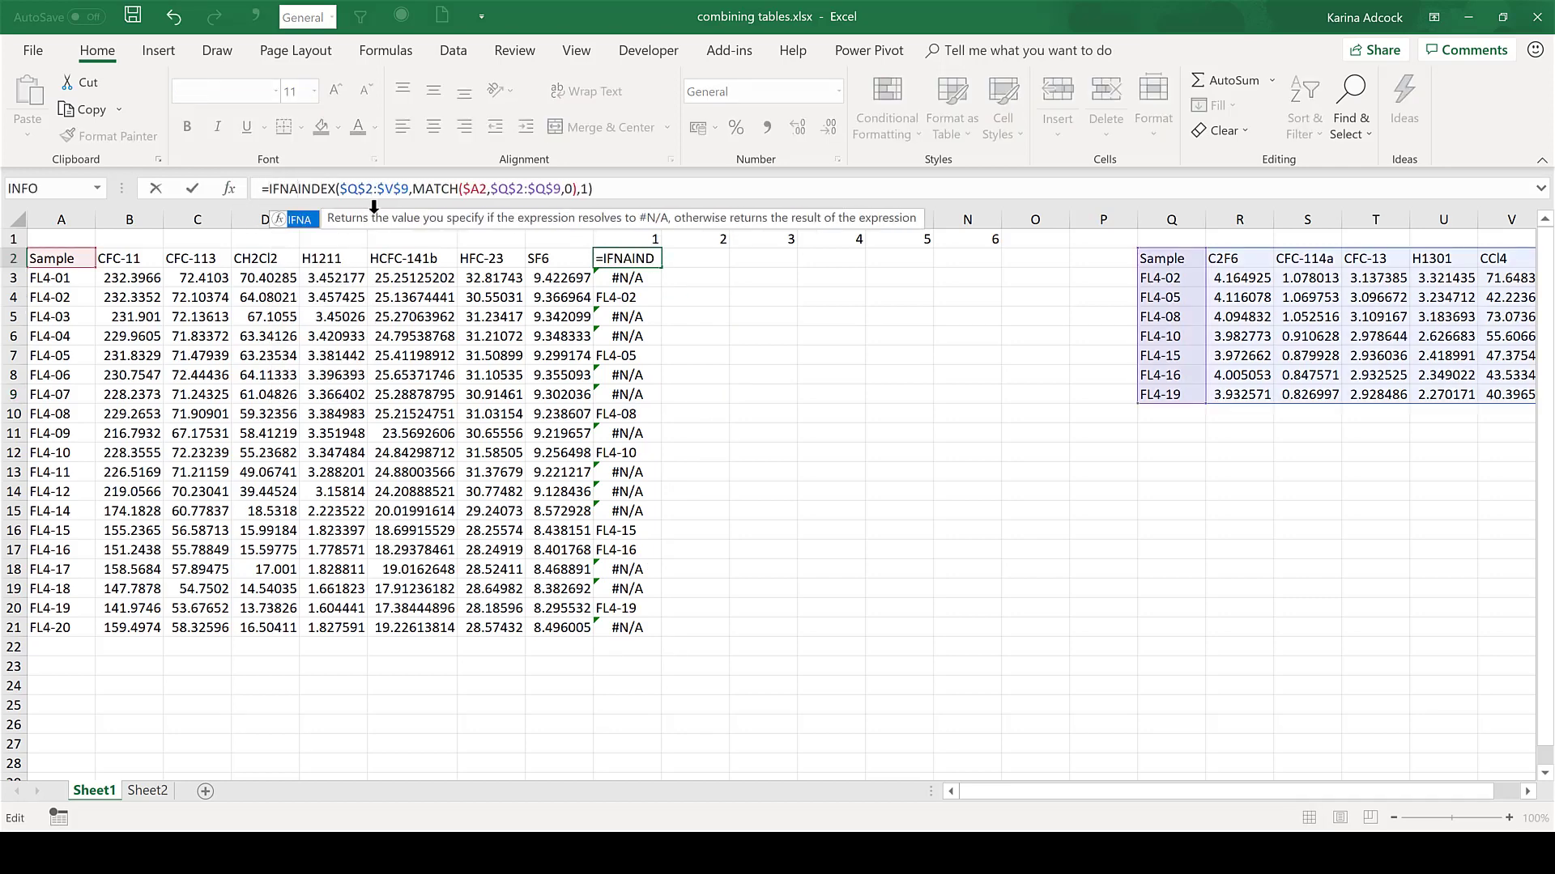
type("(")
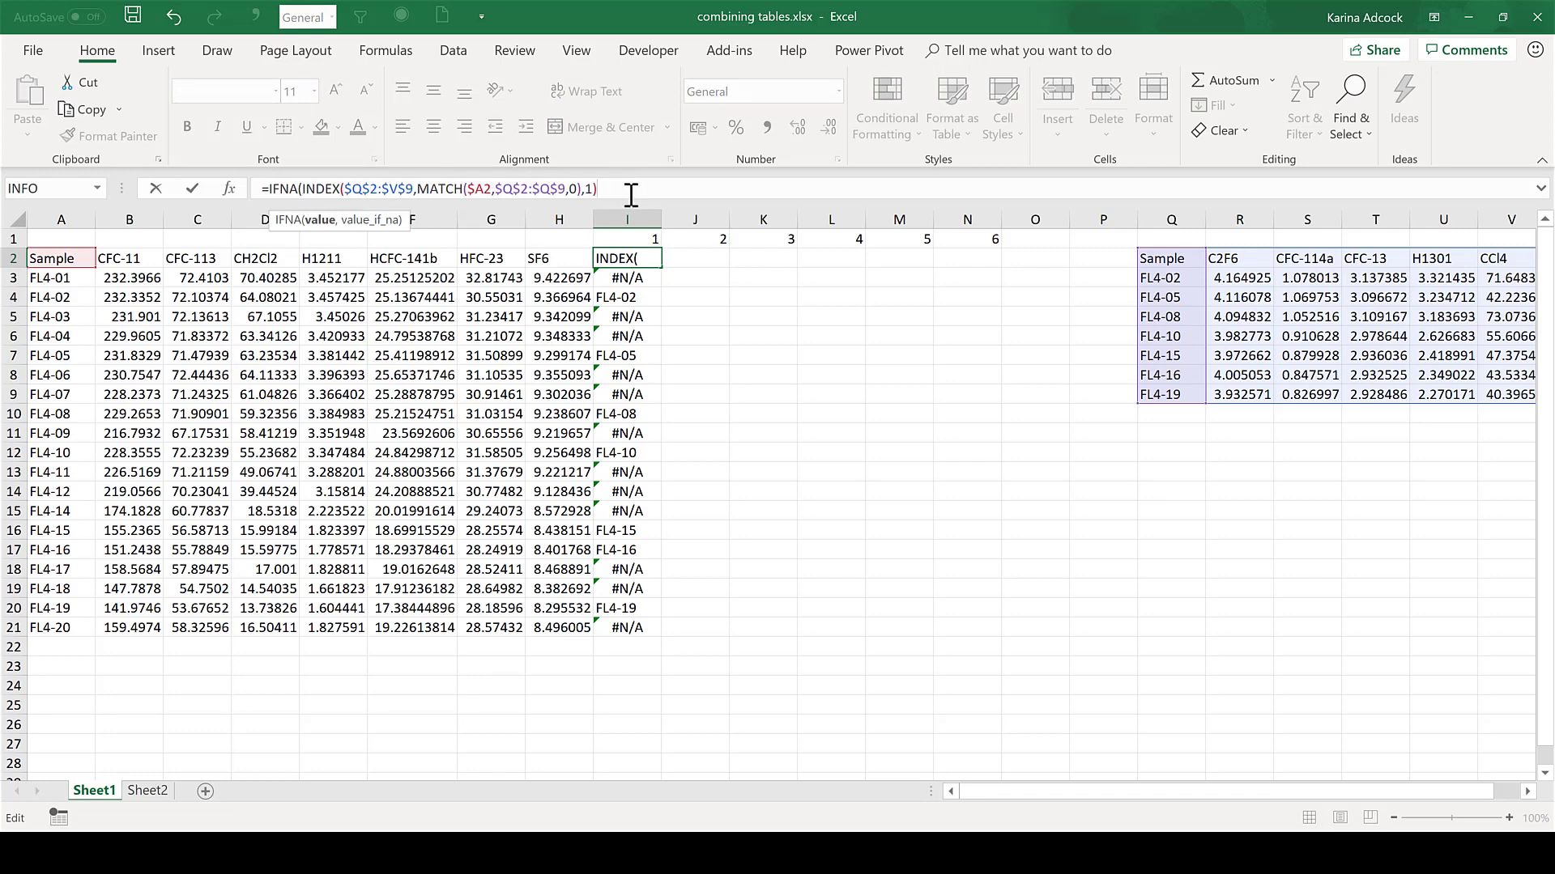
type(",")
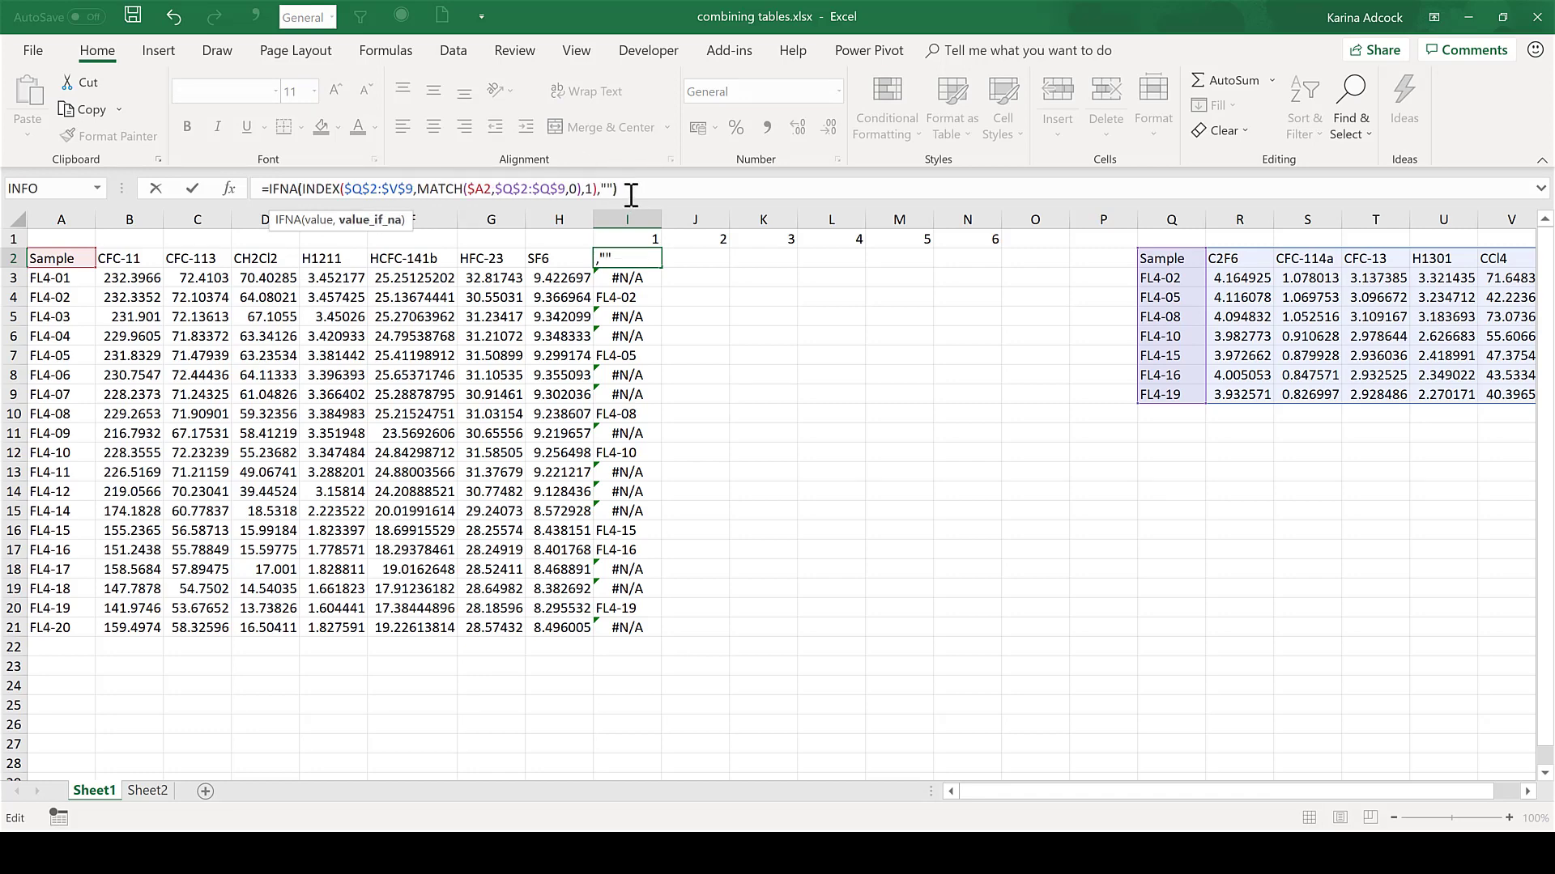
type(")")
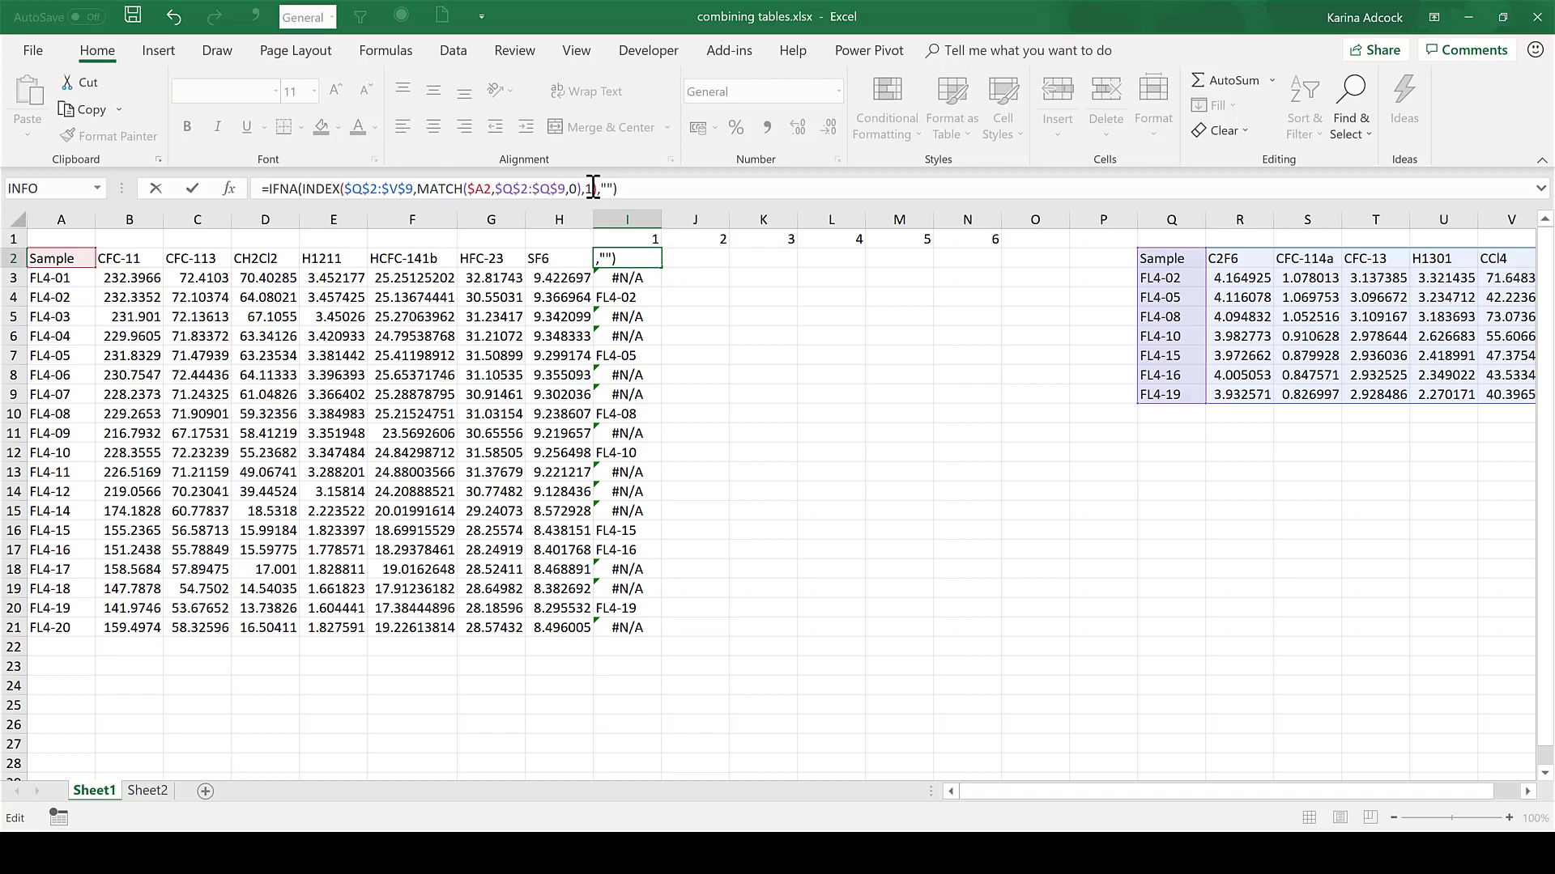
- Replace the column number in I2's INDEX formula with the row-locked reference I$1
left_click(593, 188)
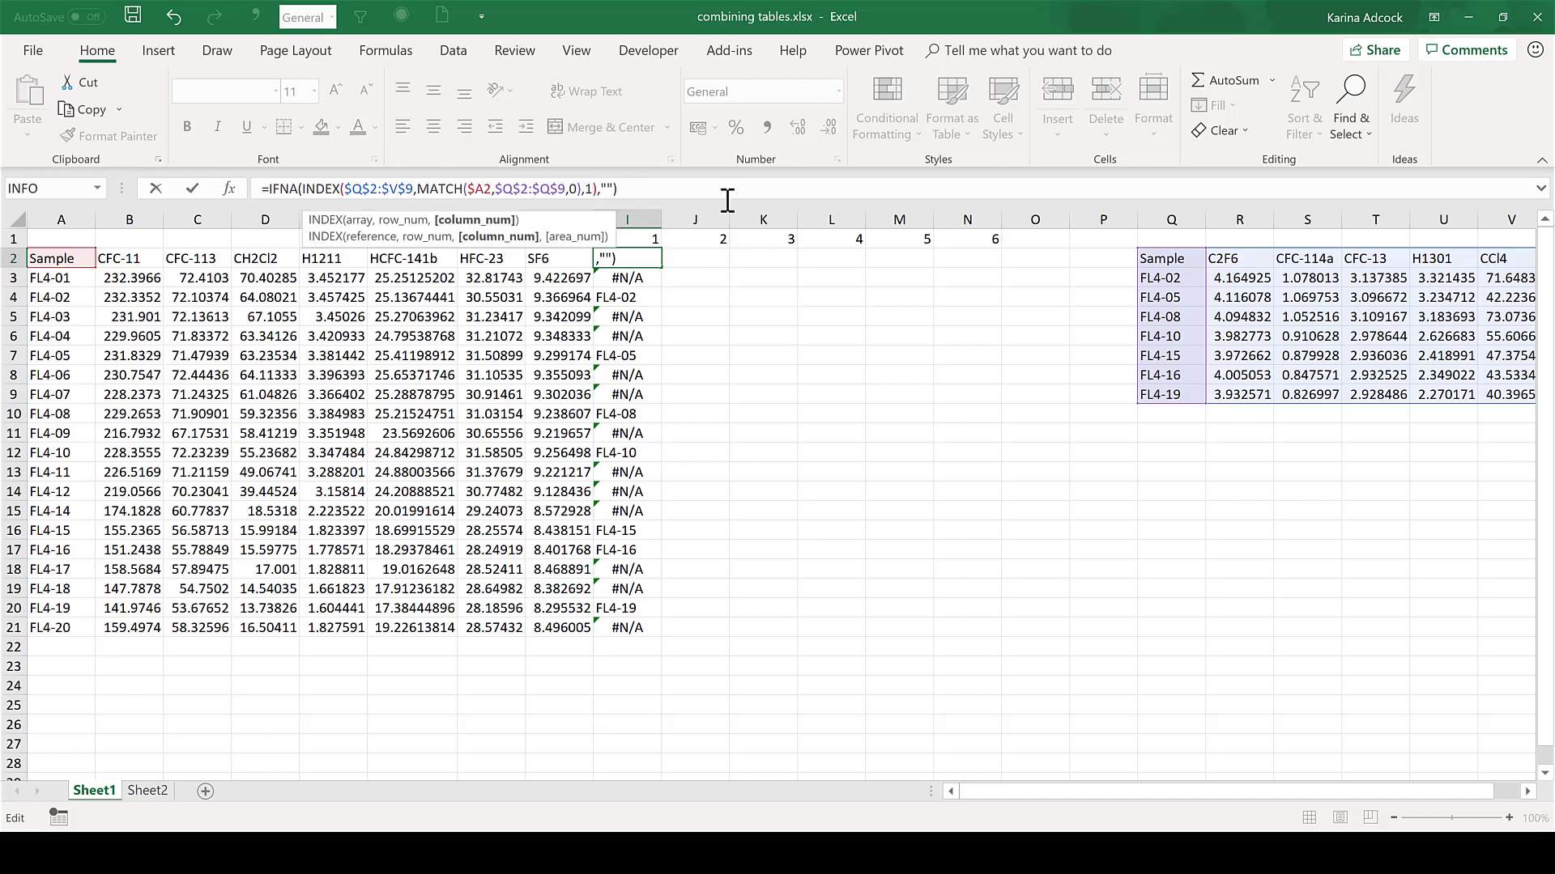
key("Delete")
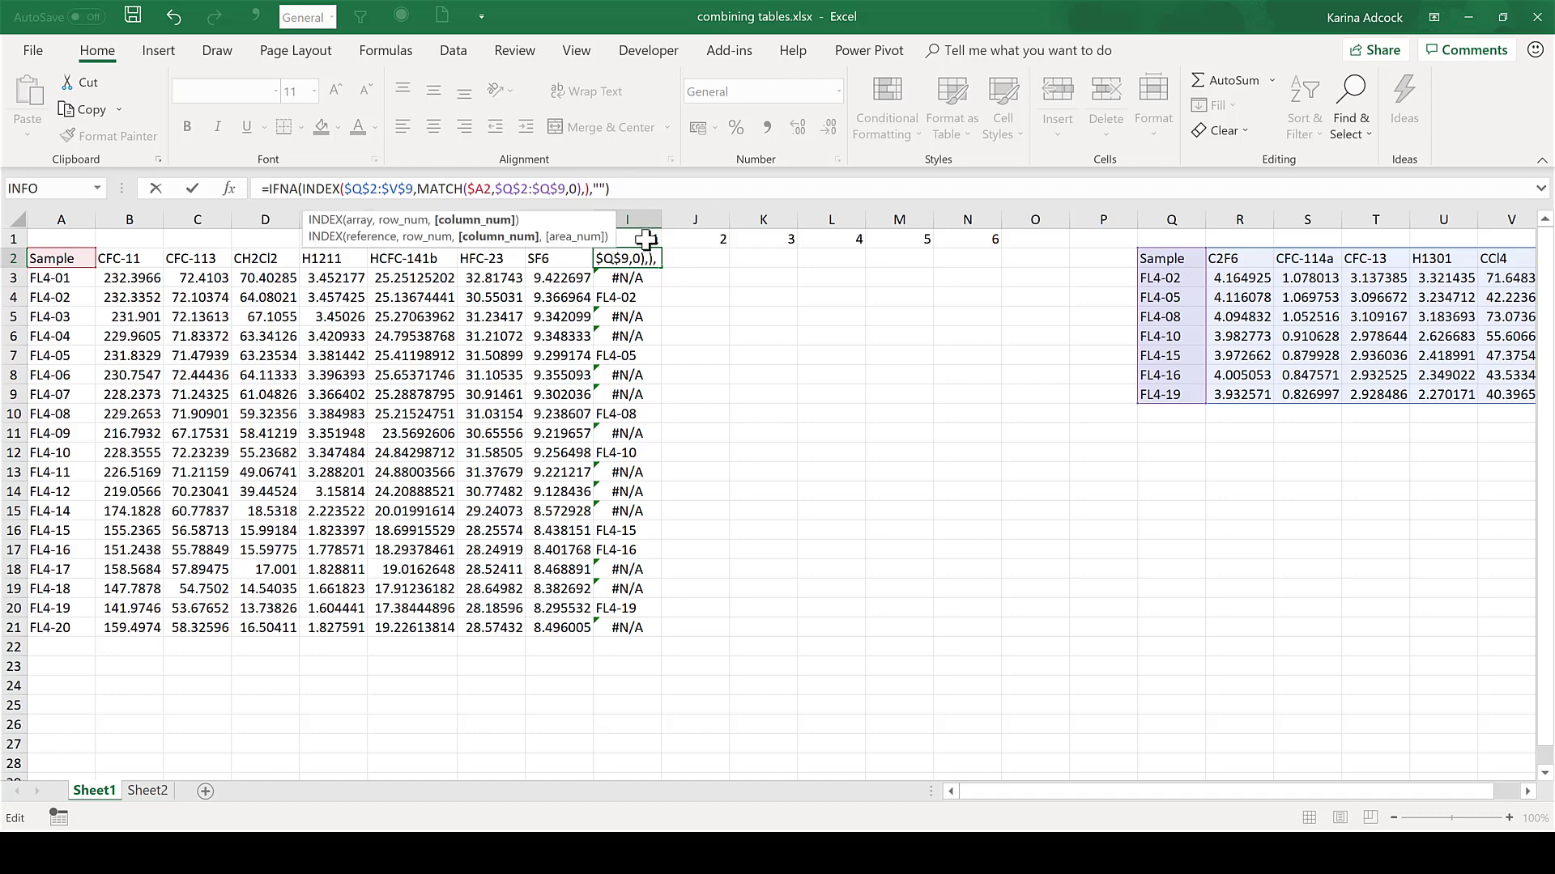
left_click(641, 239)
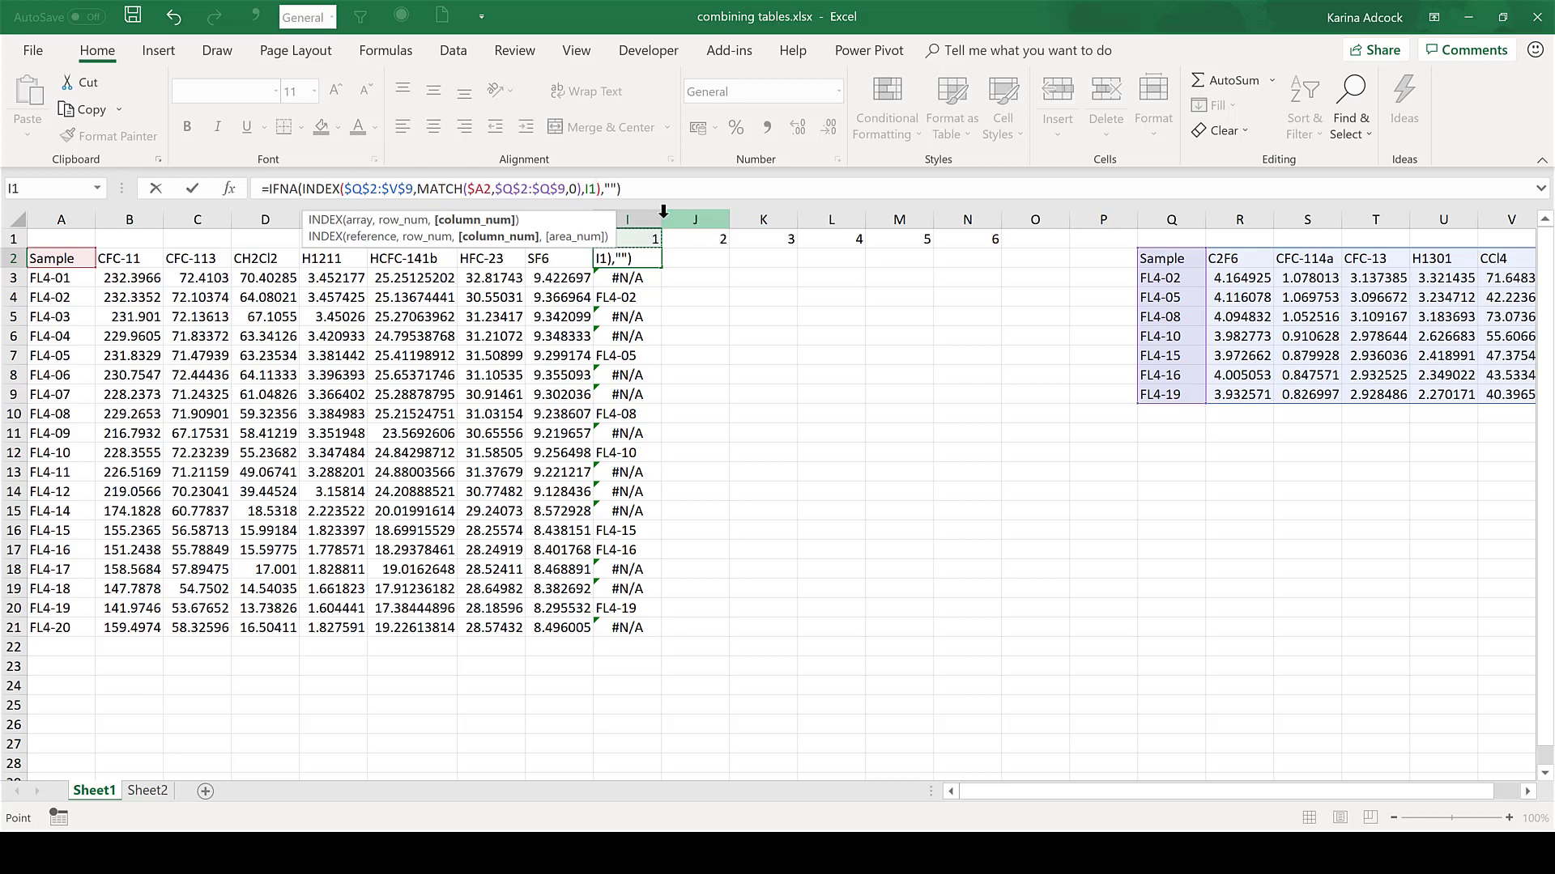
key("F4")
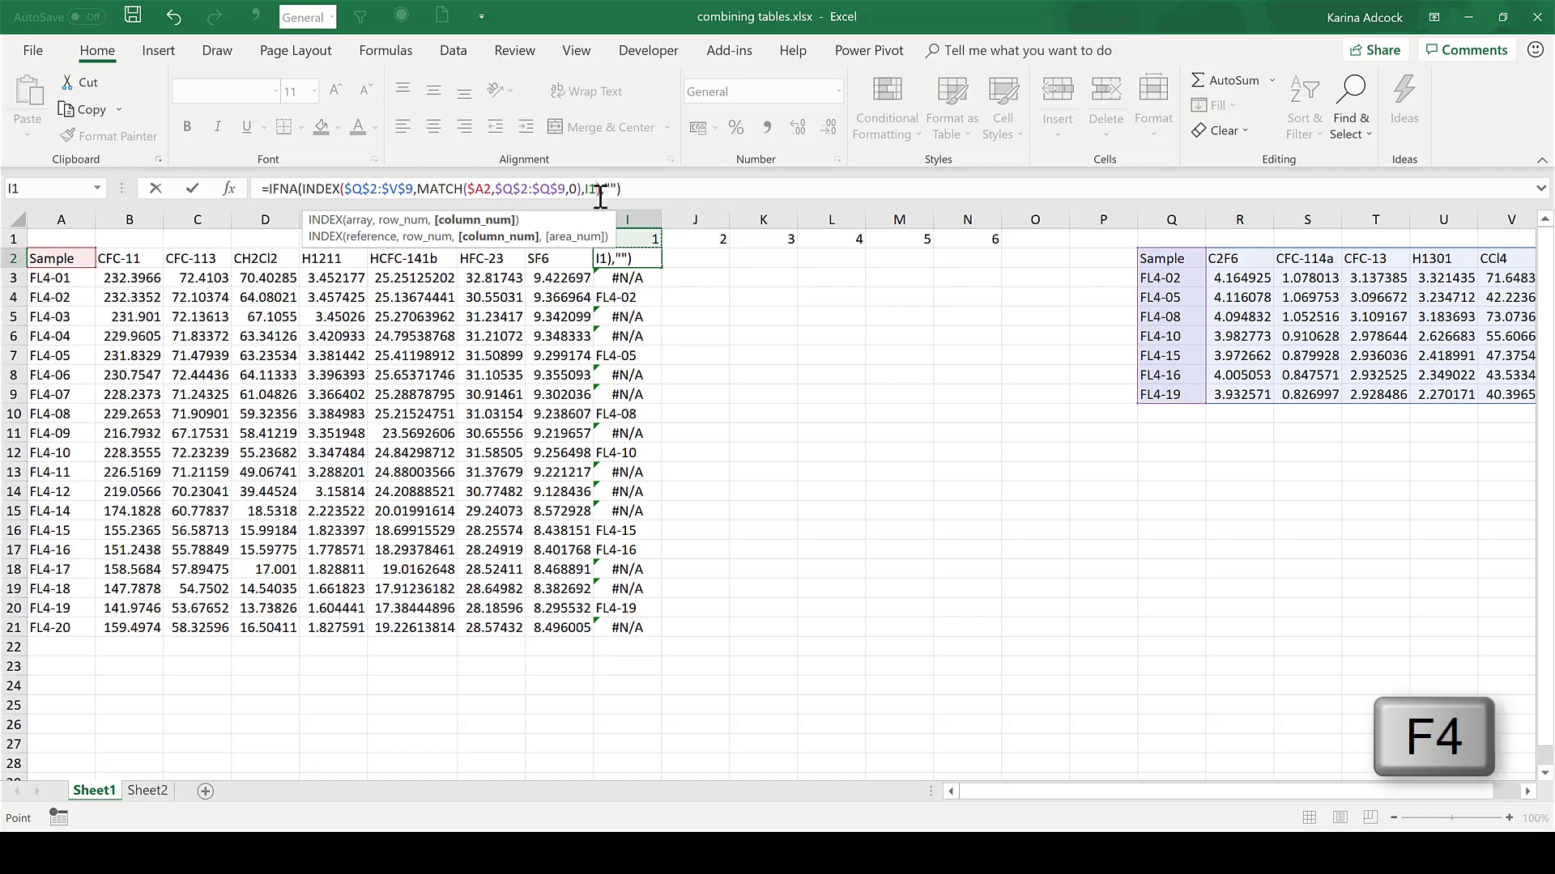
key("F4")
left_click(637, 188)
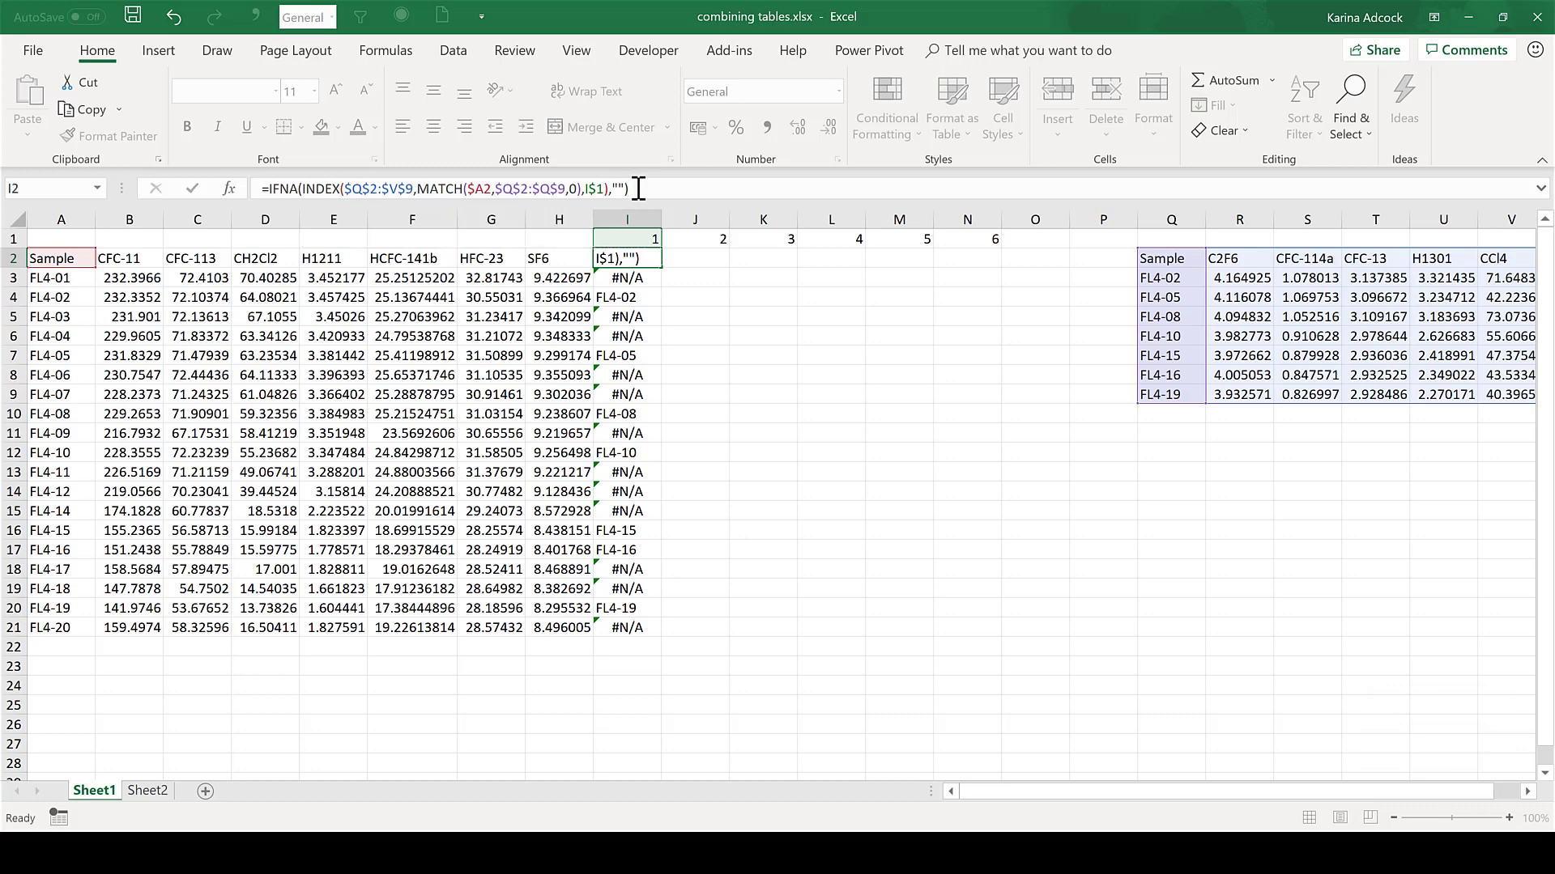
key("Return")
- Fill the IFNA, INDEX and MATCH formula from I2 across to column N and down to row 21
left_click(632, 259)
left_click_drag(661, 267, 998, 274)
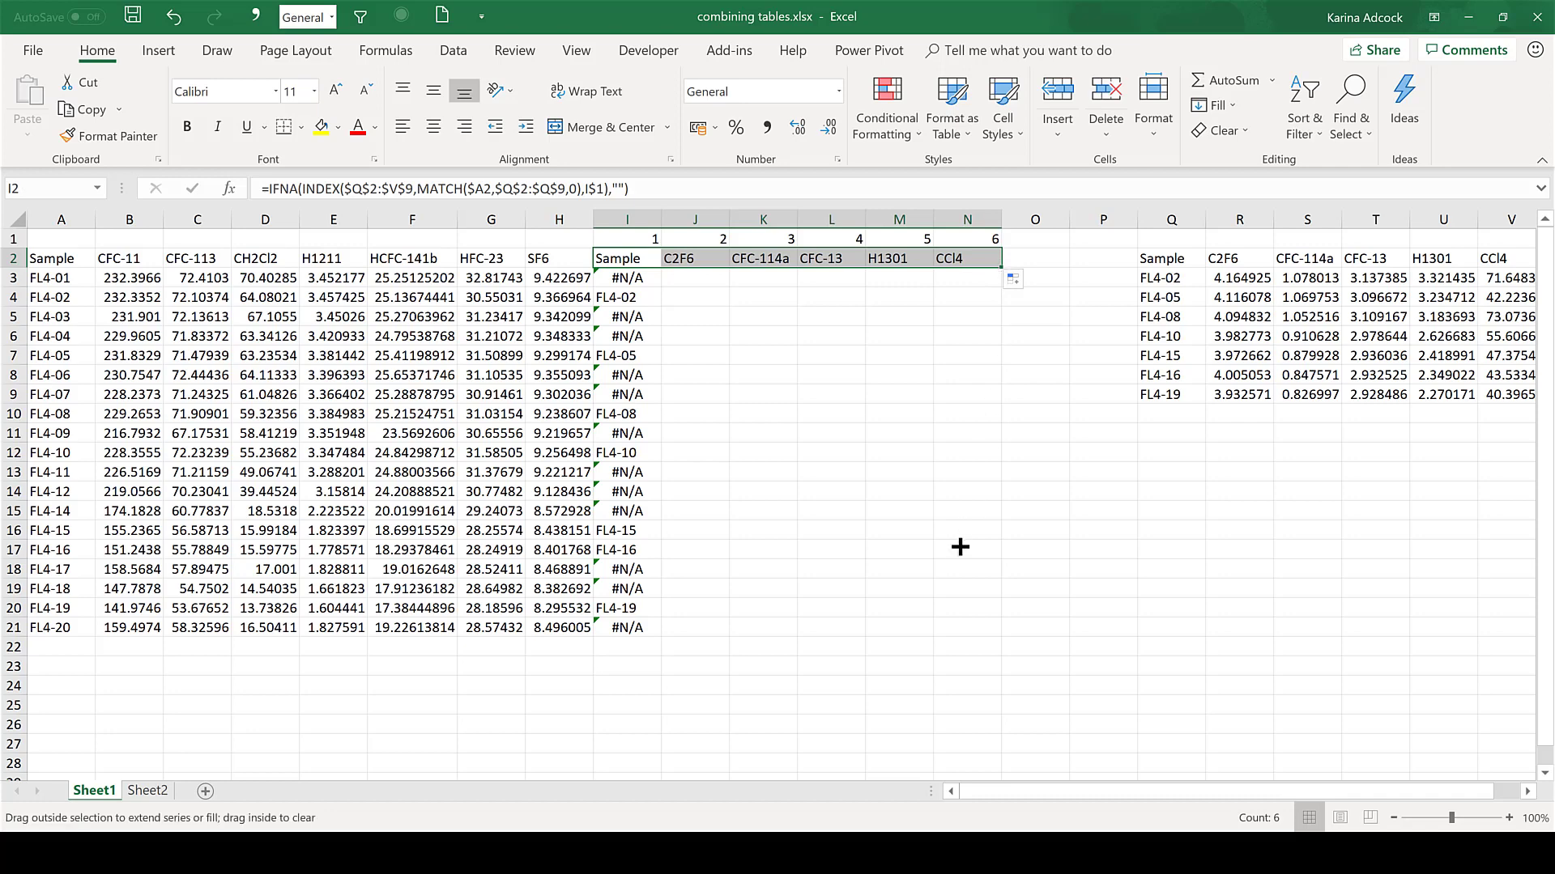
left_click_drag(961, 547, 941, 628)
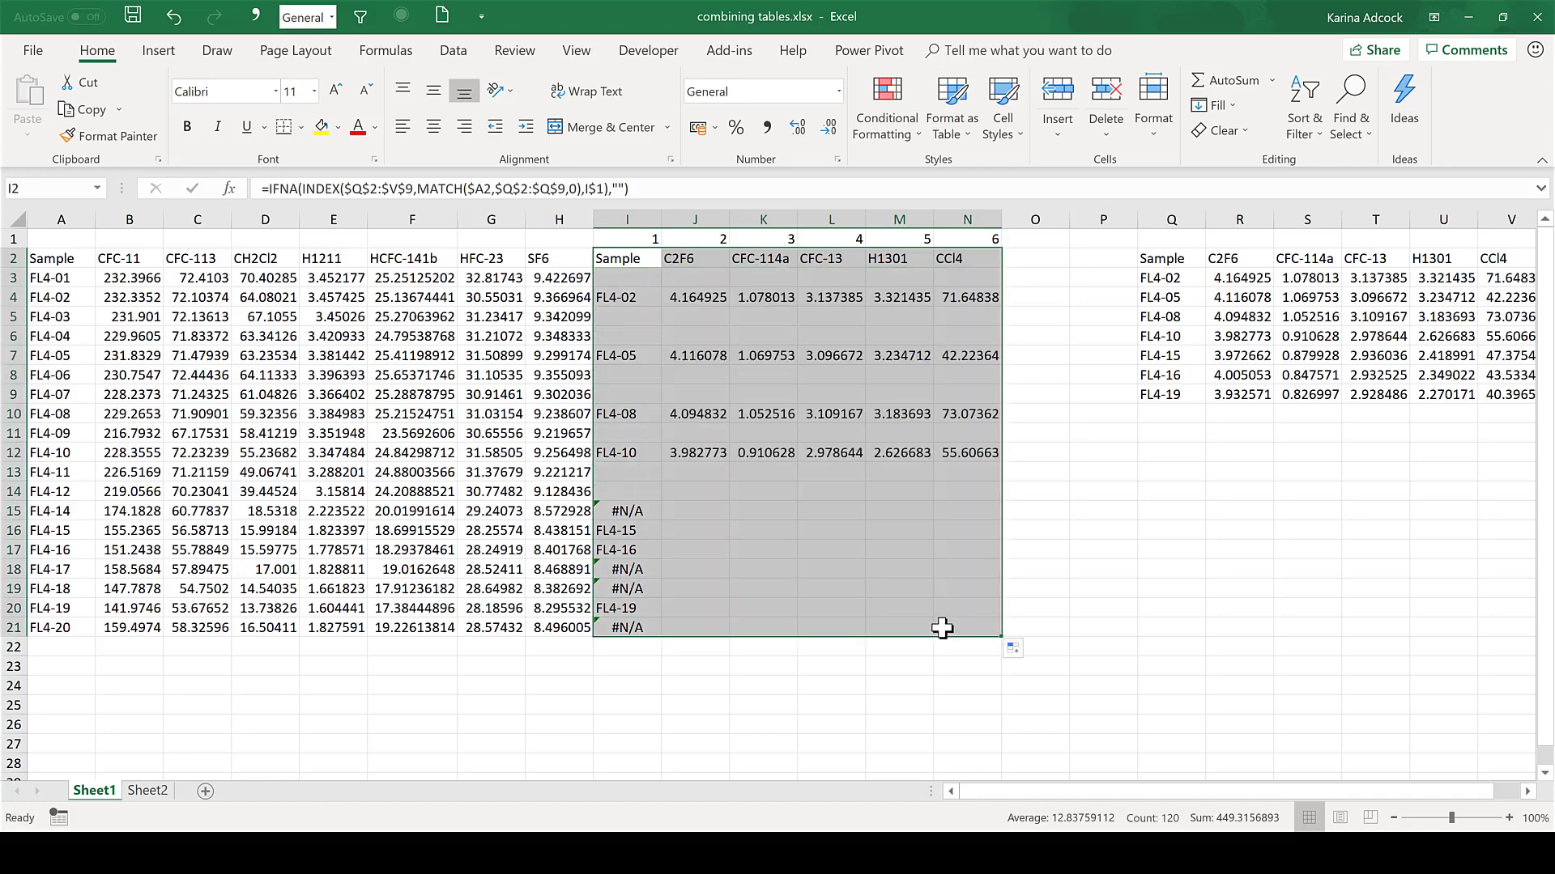
- Replace the lookup formulas in I2:N21 with their values and check several cells in column K
left_click(737, 666)
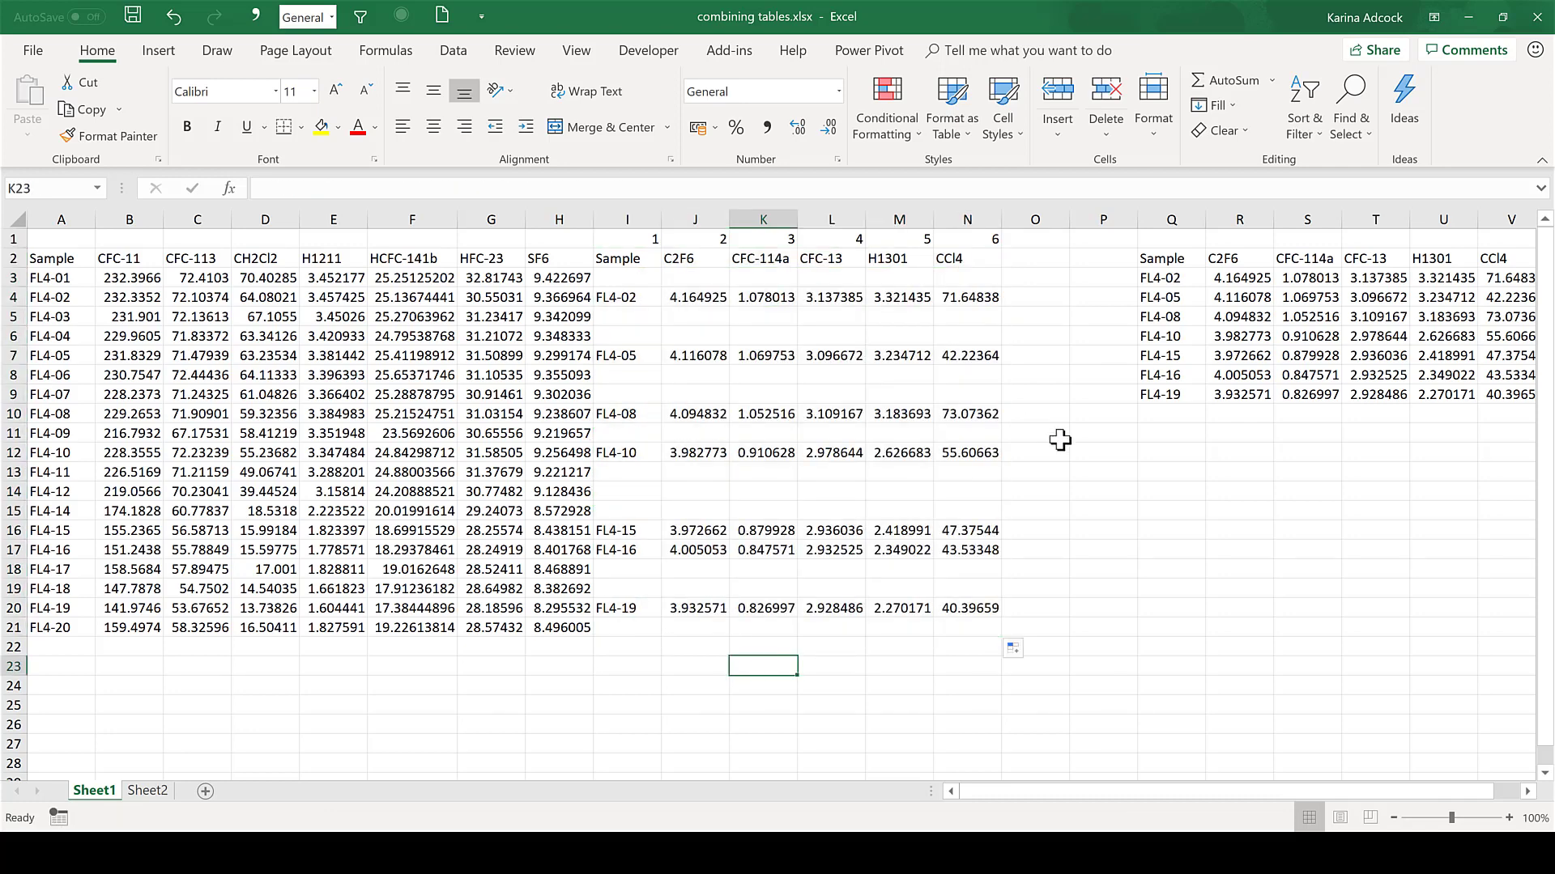
left_click_drag(612, 259, 946, 622)
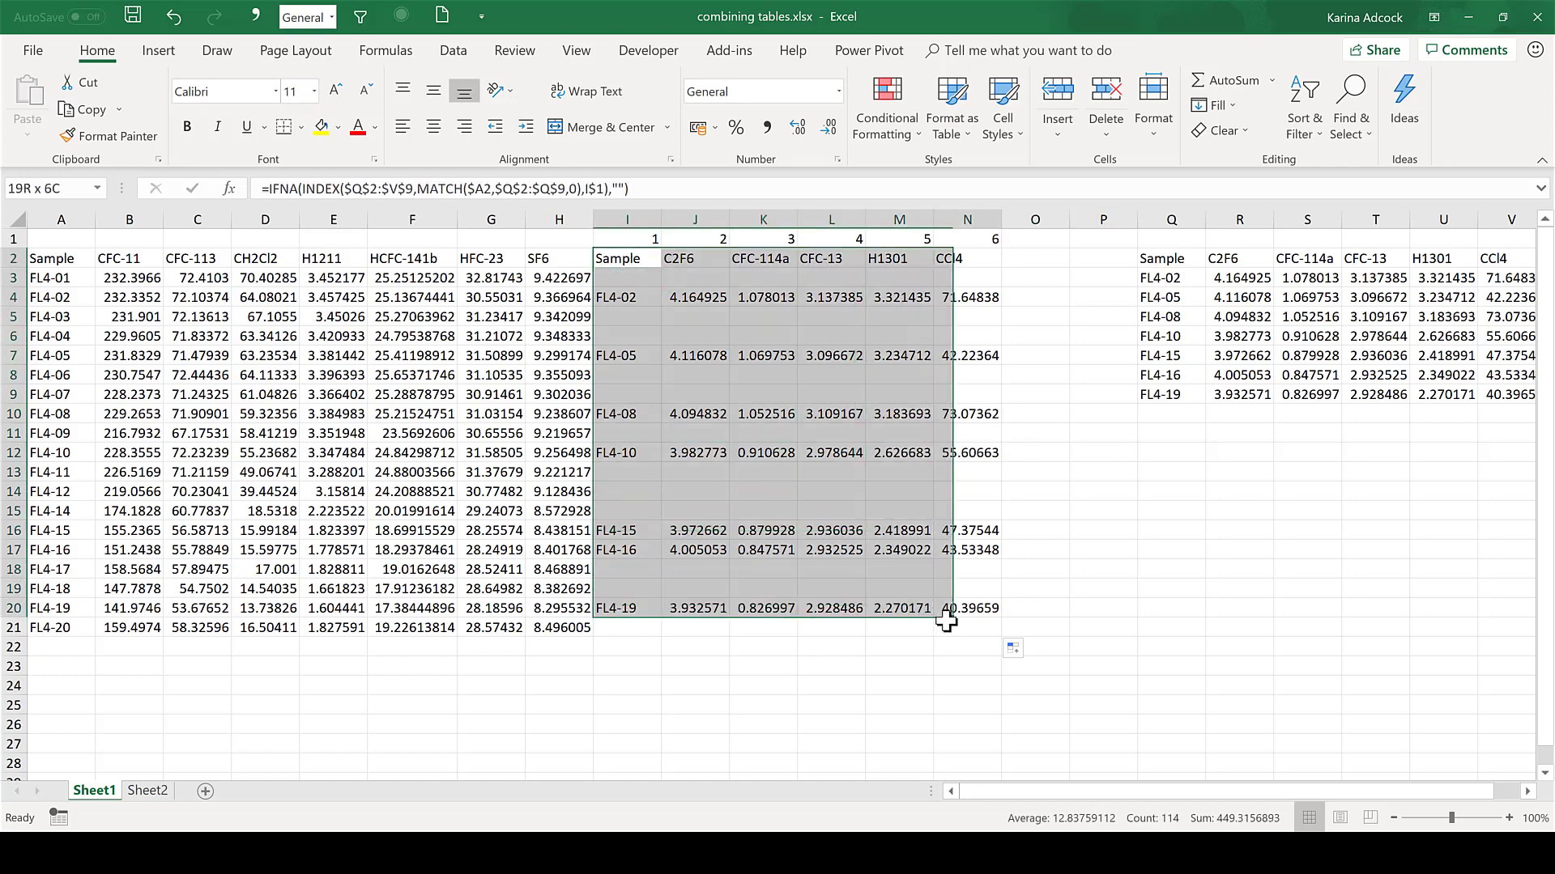
right_click(790, 344)
left_click(822, 374)
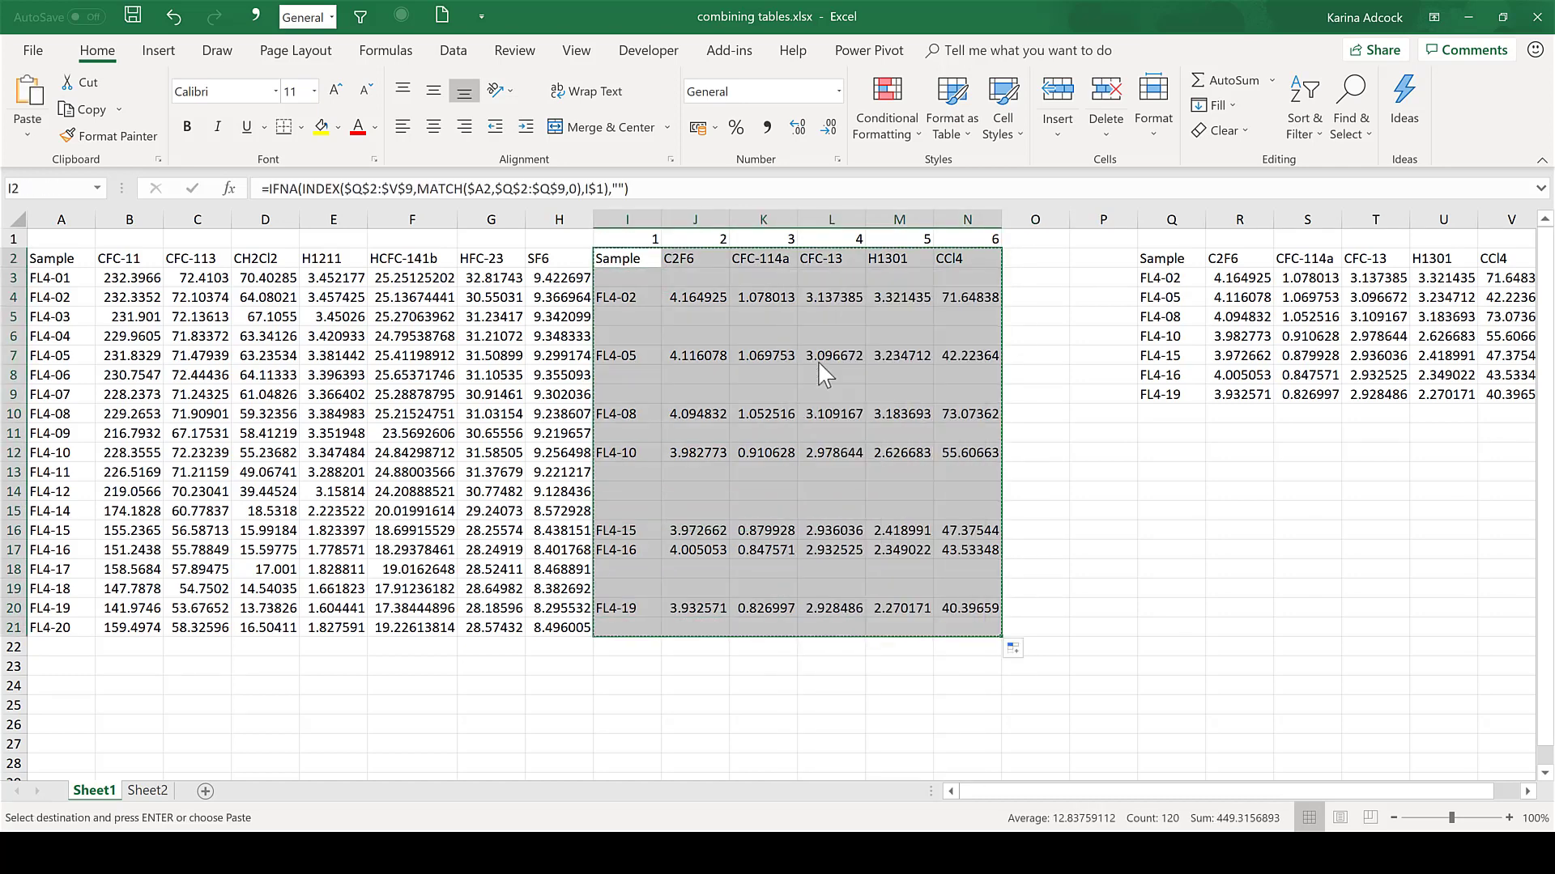
right_click(751, 338)
left_click(820, 422)
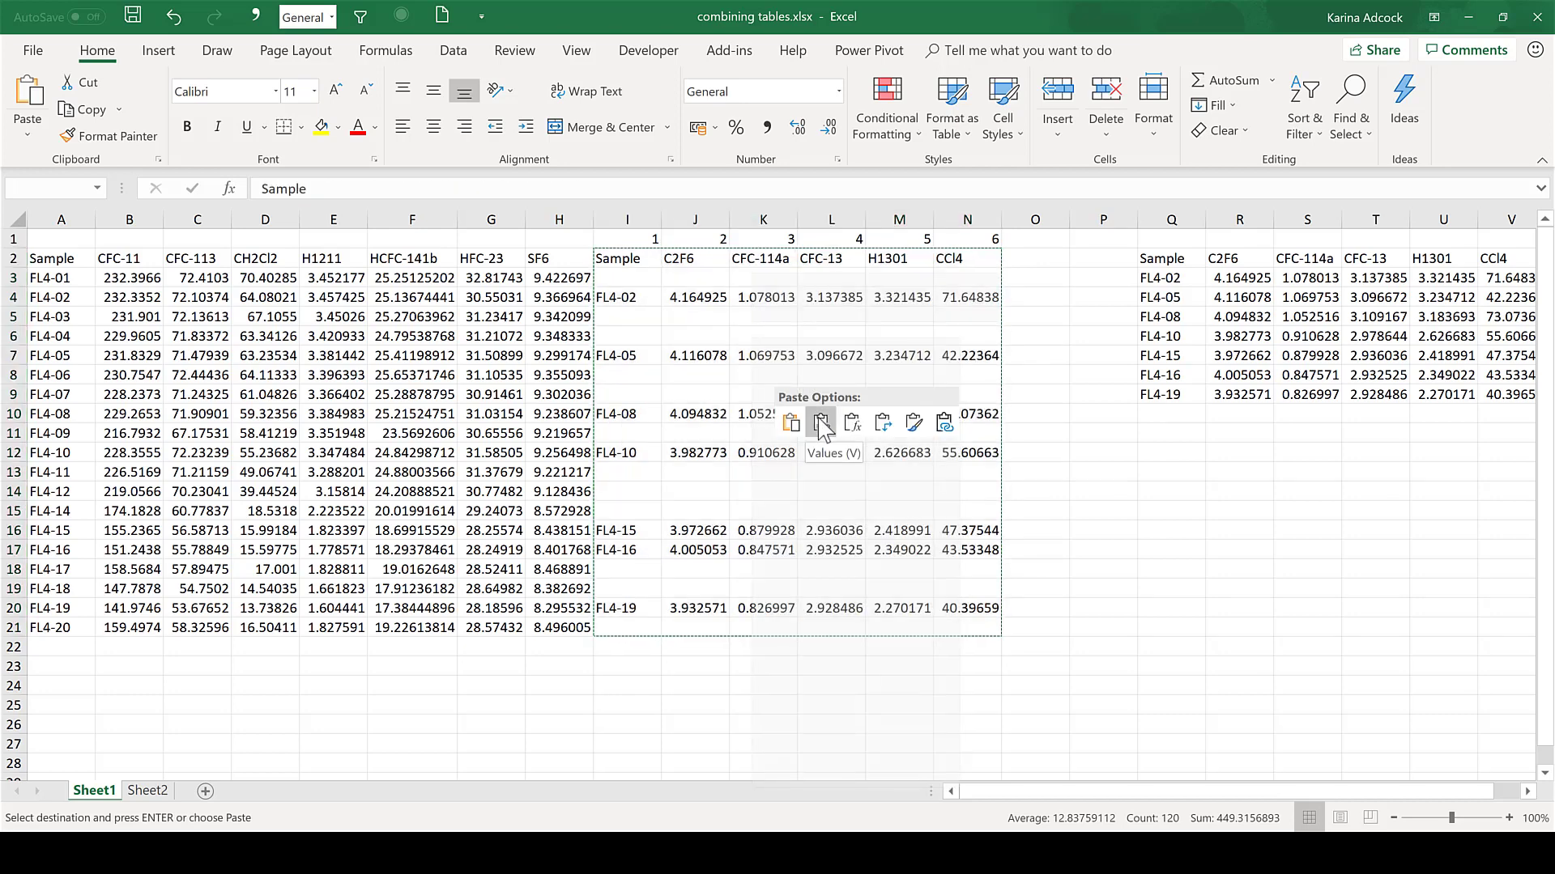
left_click(747, 358)
left_click(759, 415)
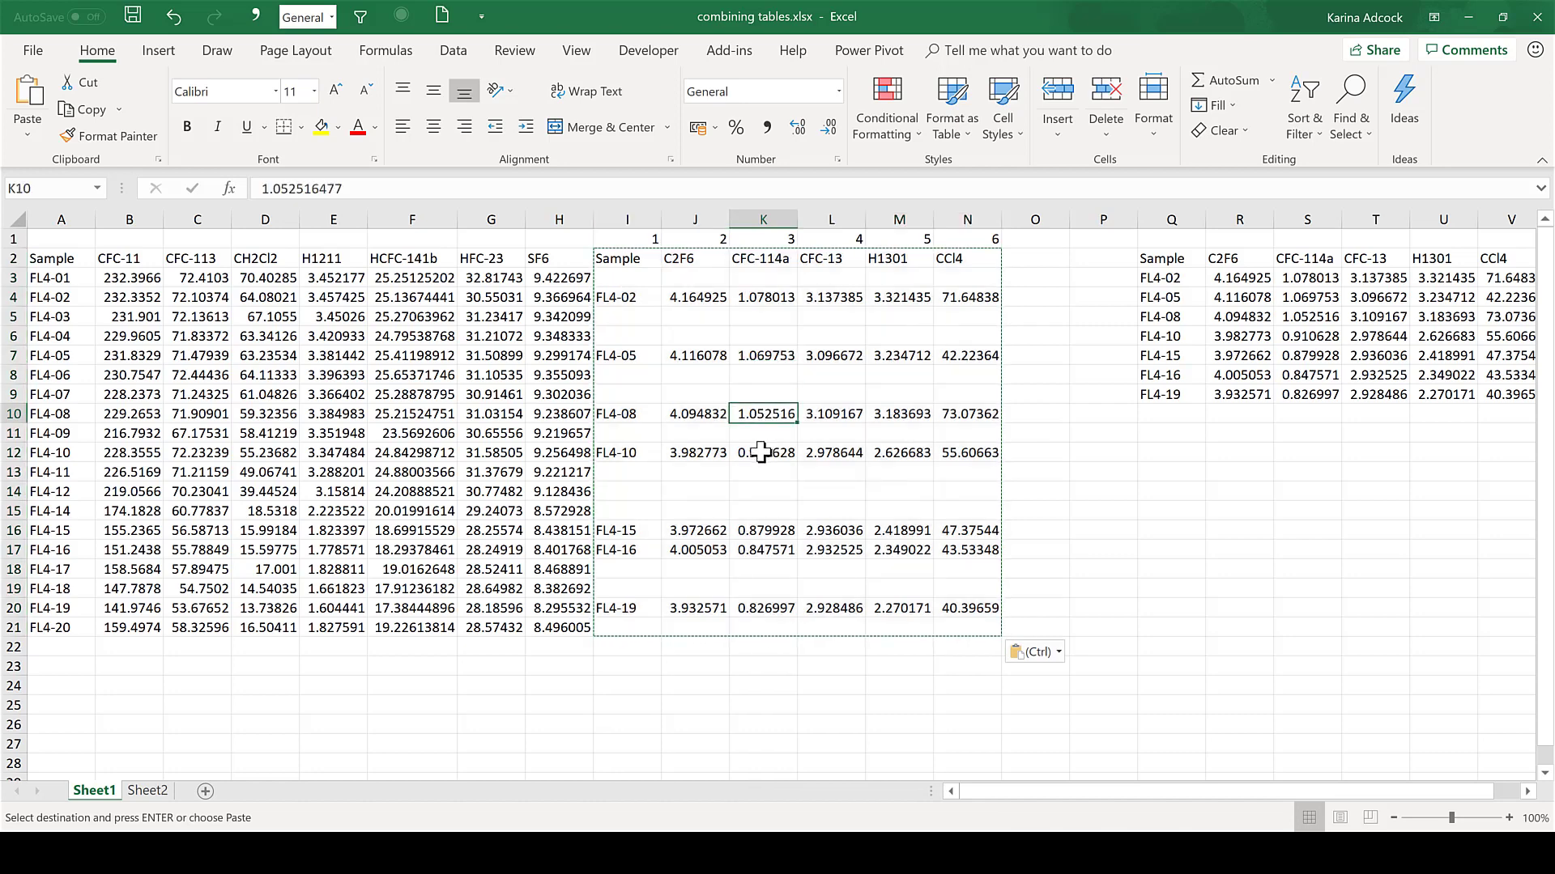
left_click(761, 453)
left_click(756, 547)
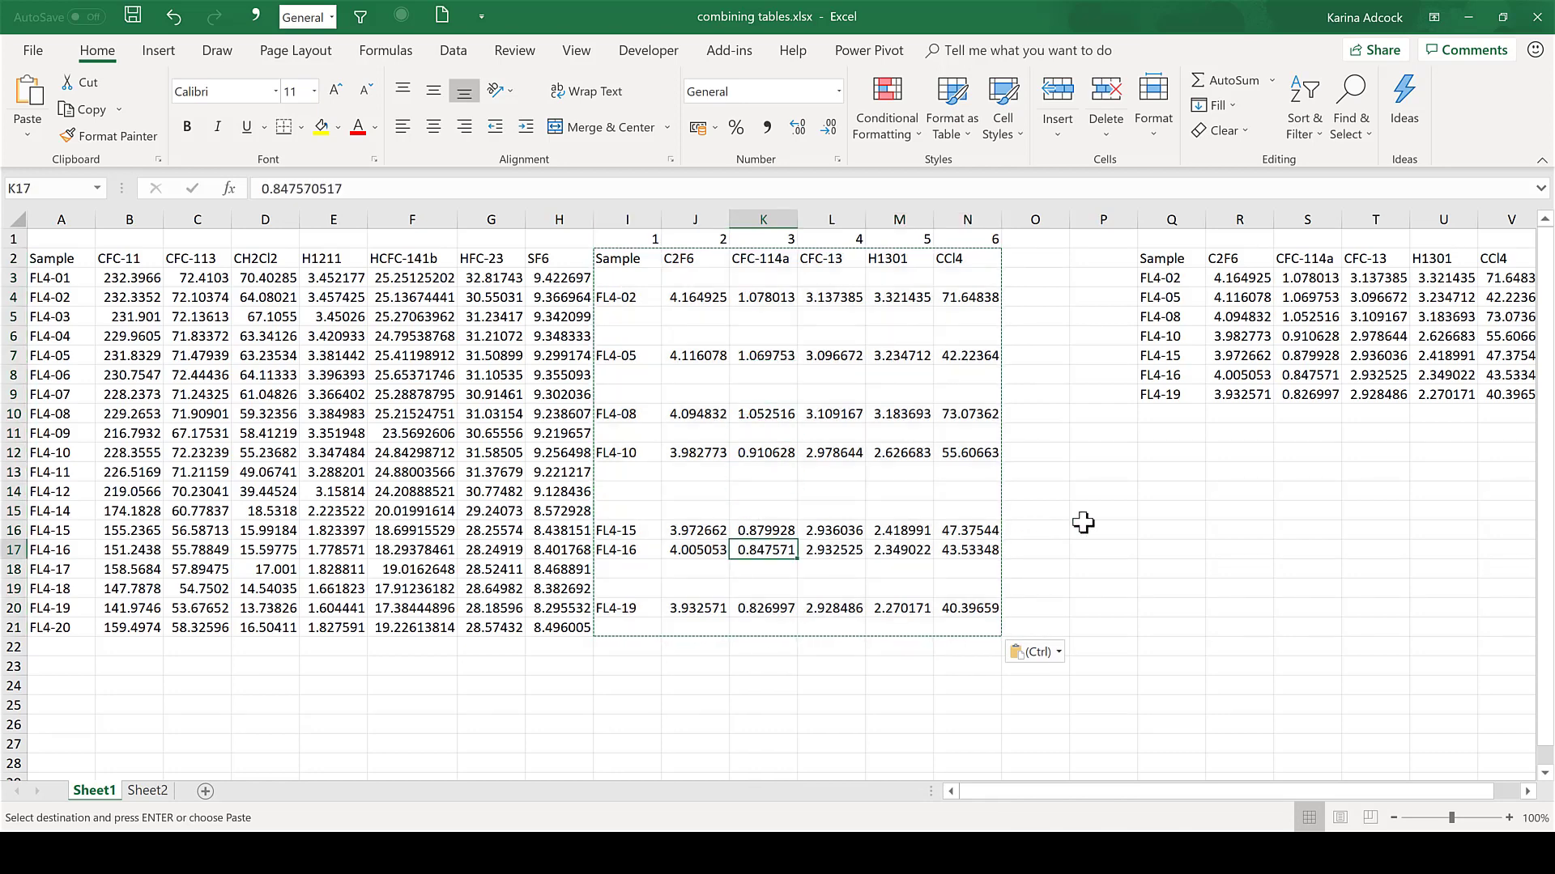
- Delete row 1, which holds the column numbers above the combined table
left_click(15, 237)
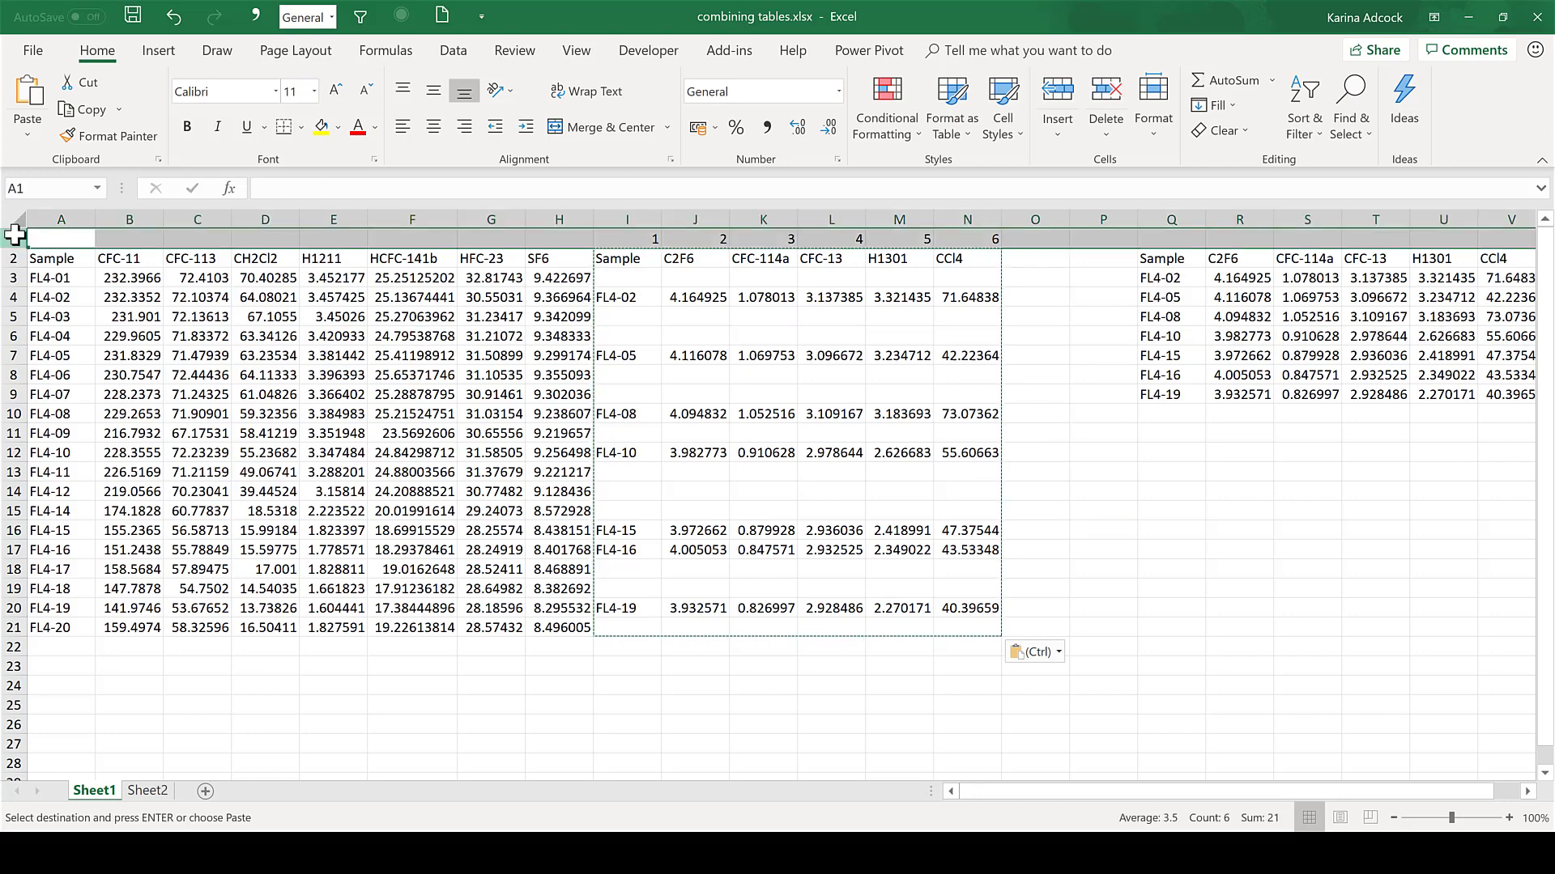
right_click(14, 236)
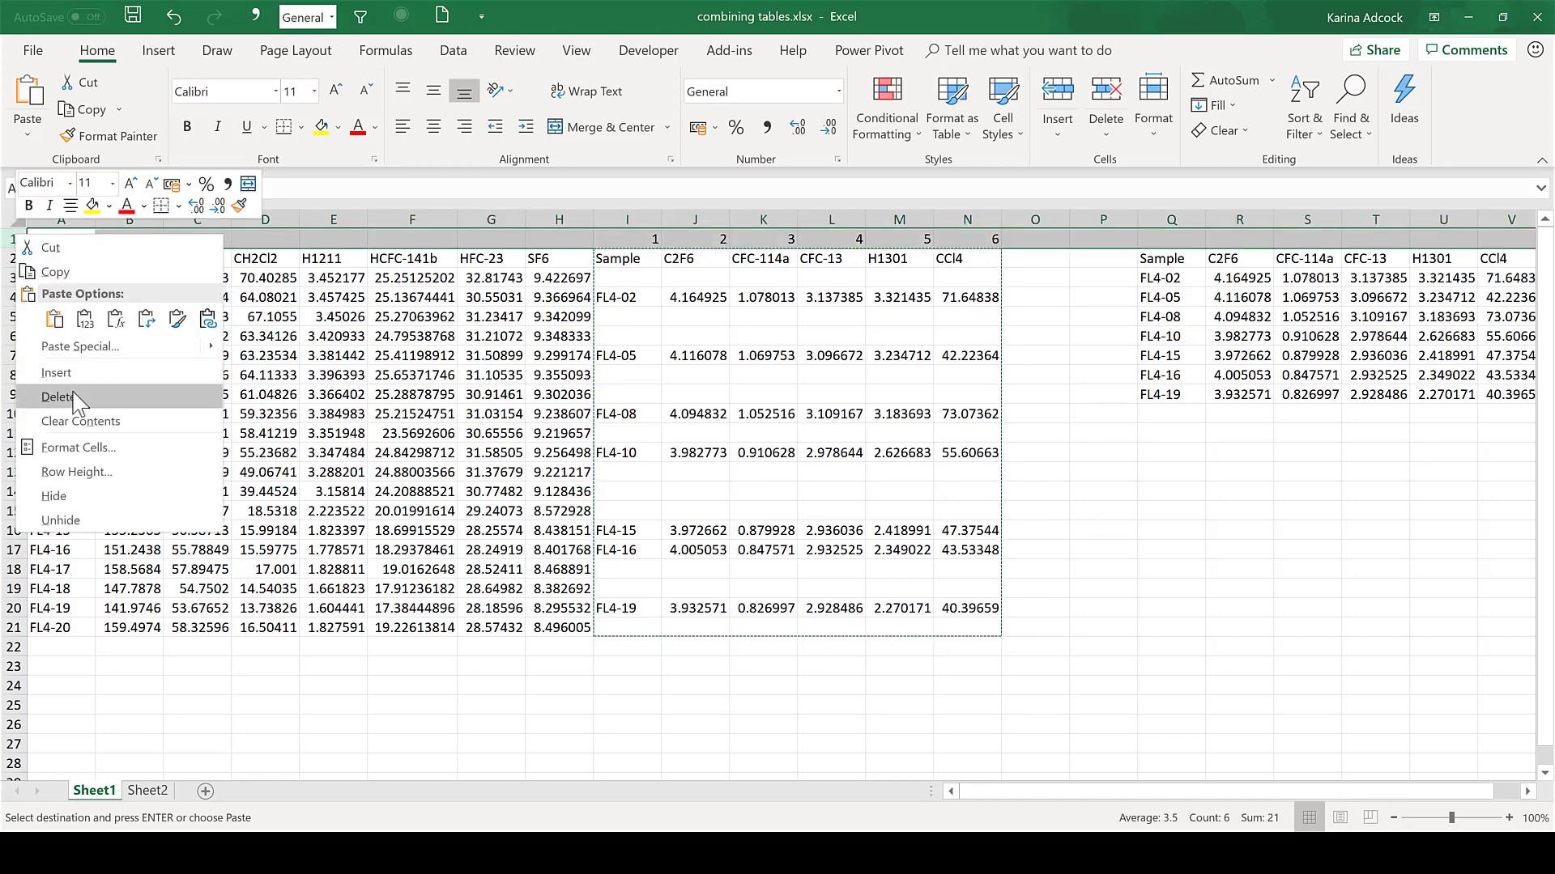
left_click(78, 400)
left_click(1215, 468)
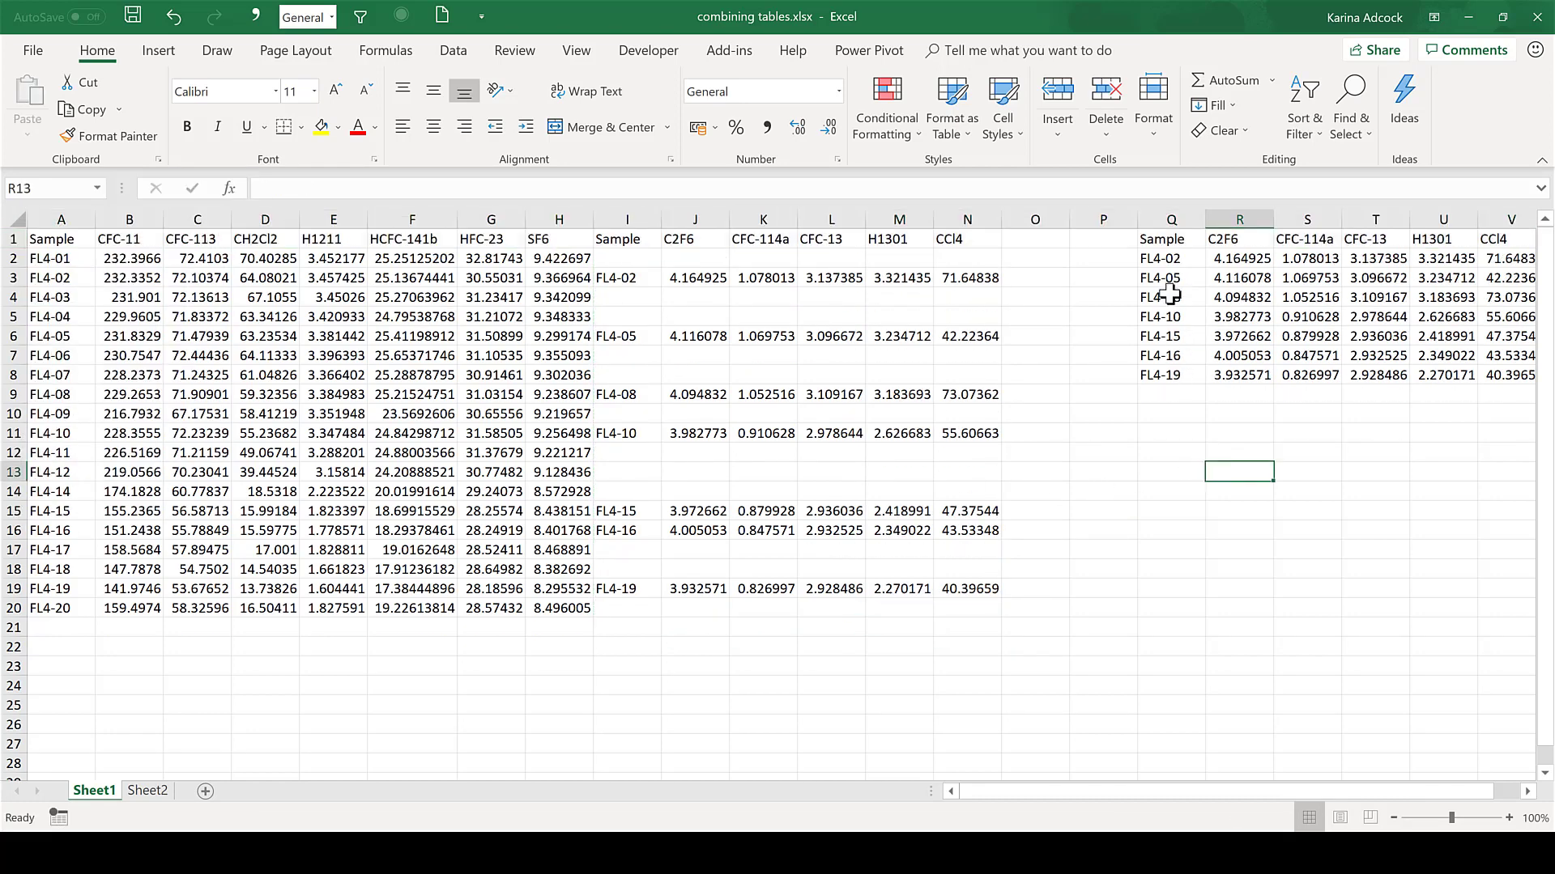
- Clear the original second table by deleting the contents of Q1:V11
left_click_drag(1166, 238, 1512, 426)
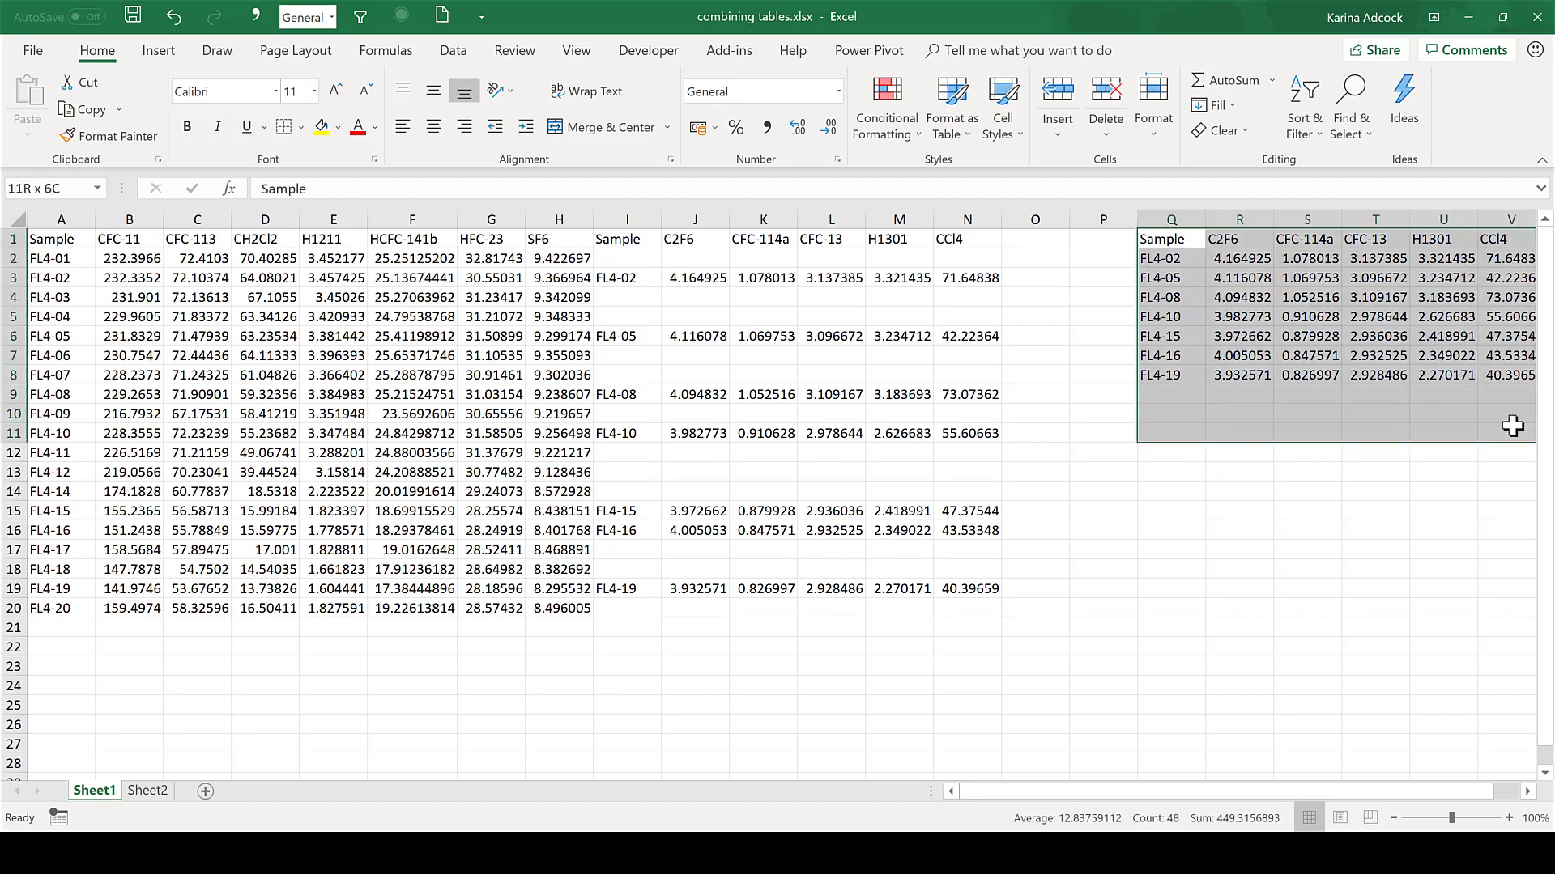
key("Delete")
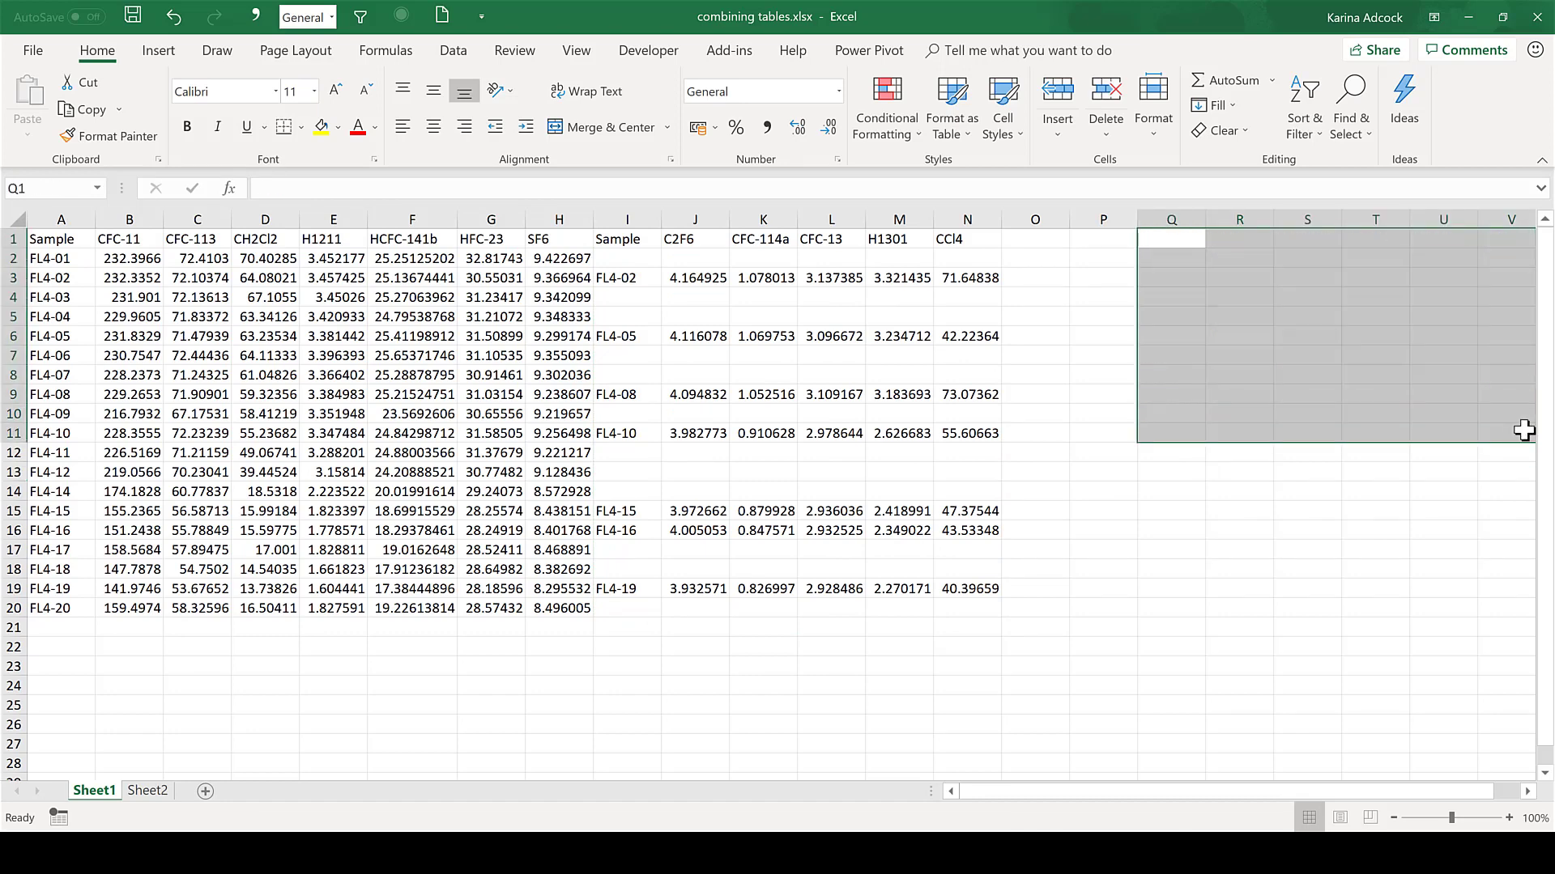
left_click(1089, 324)
- Delete the duplicate Sample column I from the combined table
left_click(627, 219)
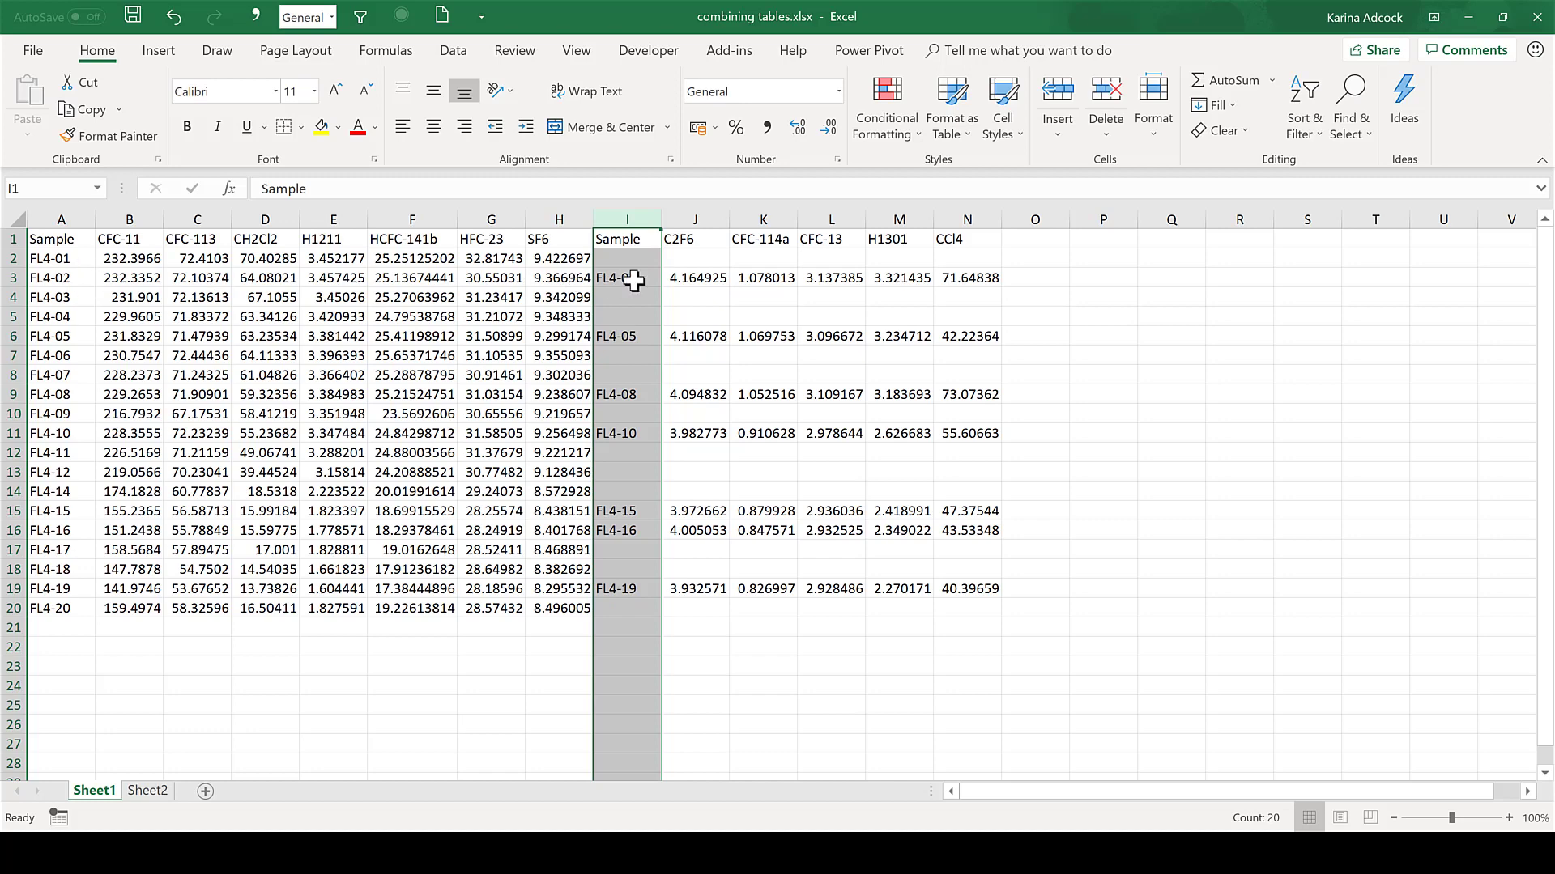
right_click(614, 219)
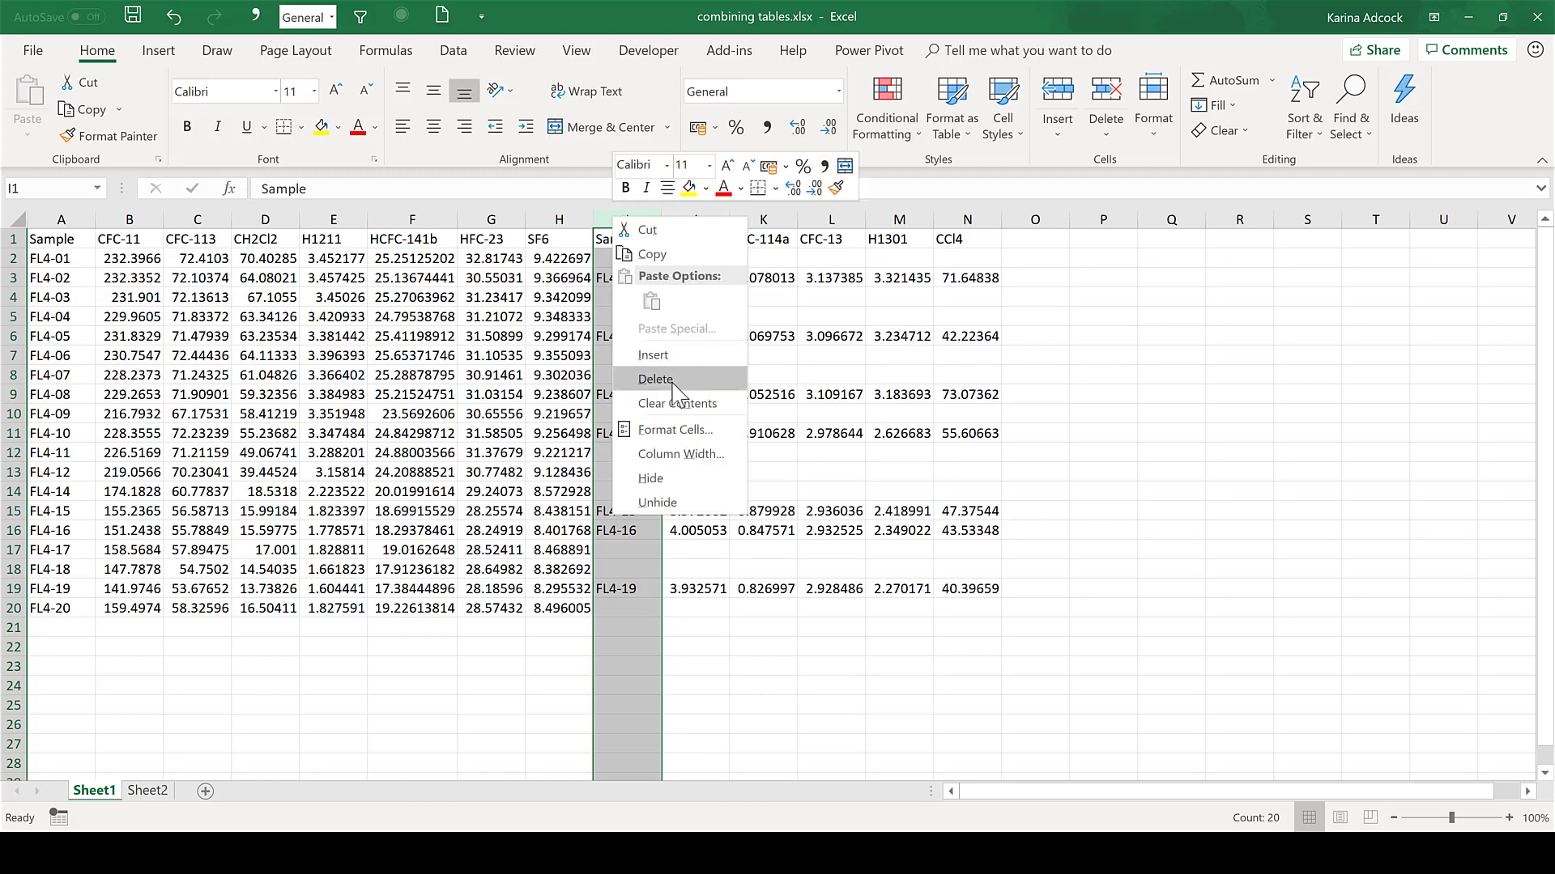
left_click(671, 379)
left_click(1117, 372)
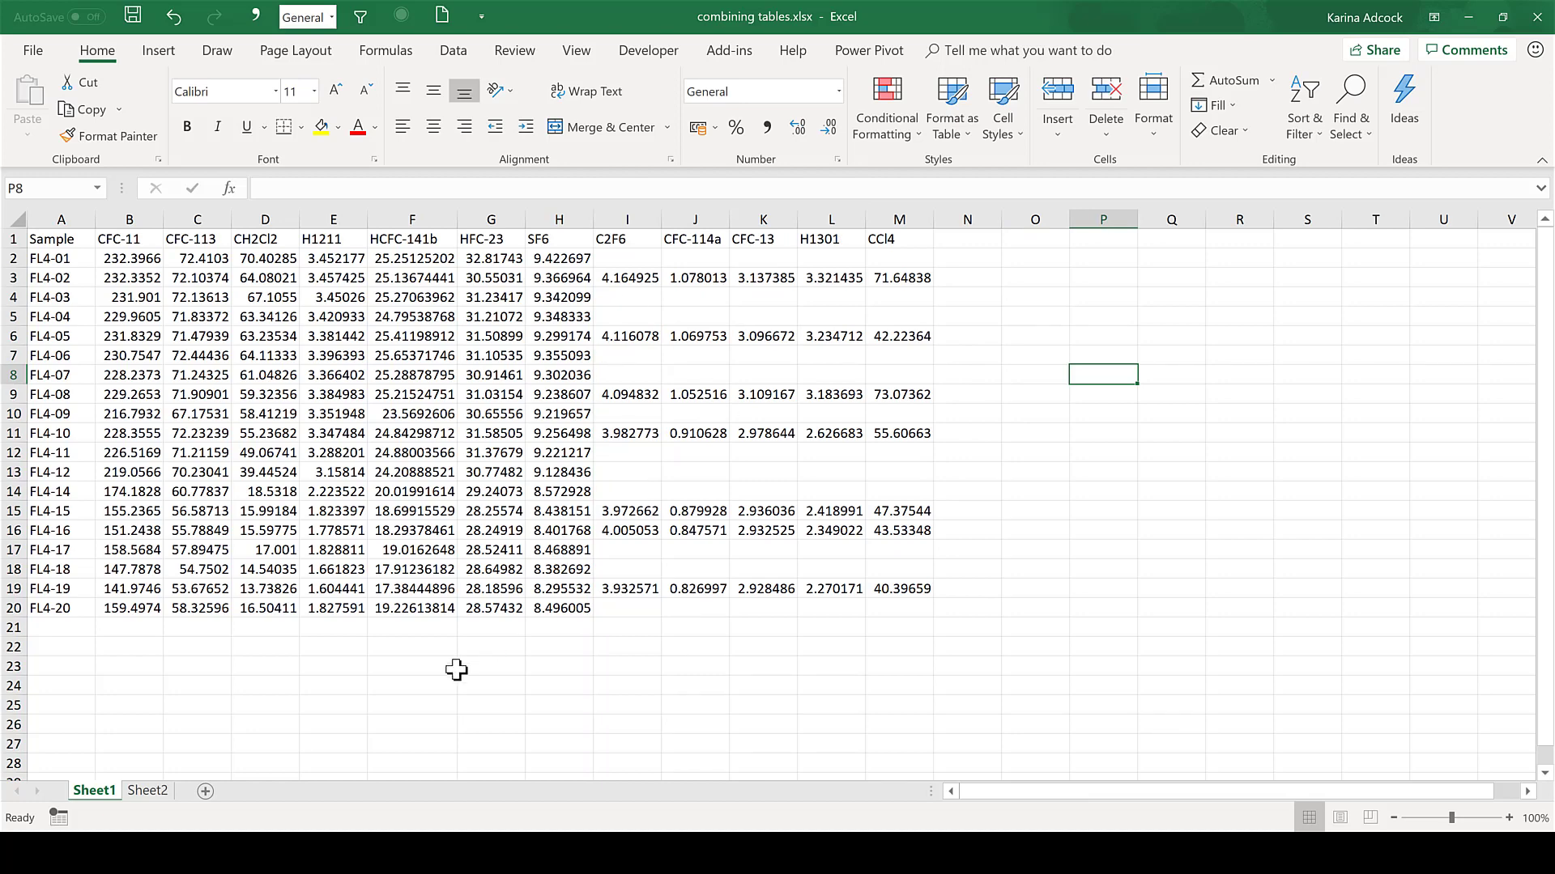
- Switch to Sheet2 and convert the first data range, A1:H20, into an Excel table with headers
left_click(142, 791)
left_click(711, 552)
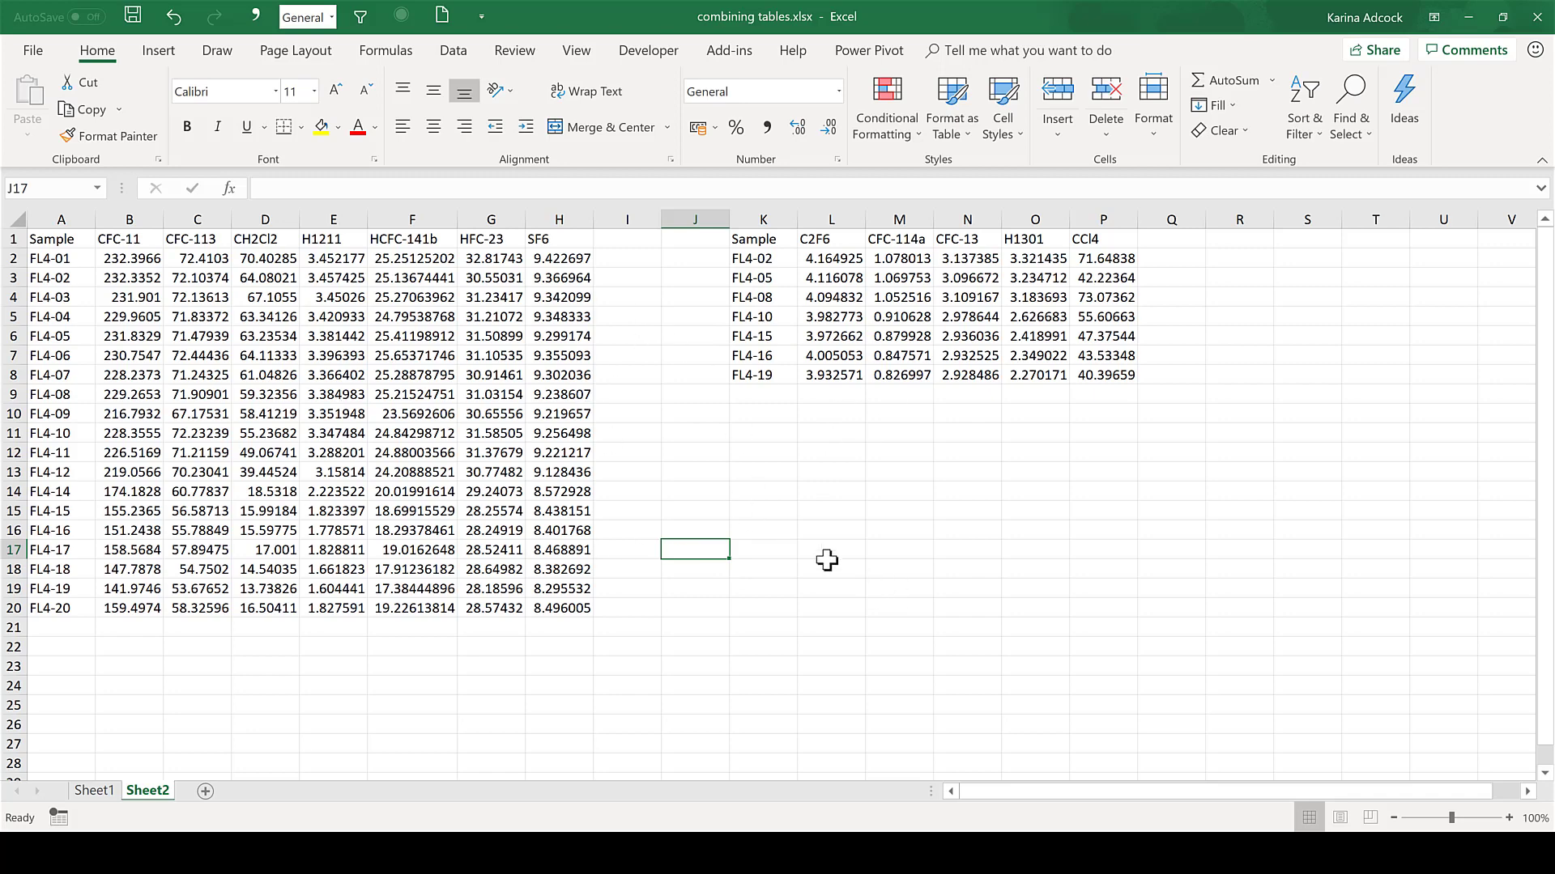
left_click(704, 468)
left_click(260, 379)
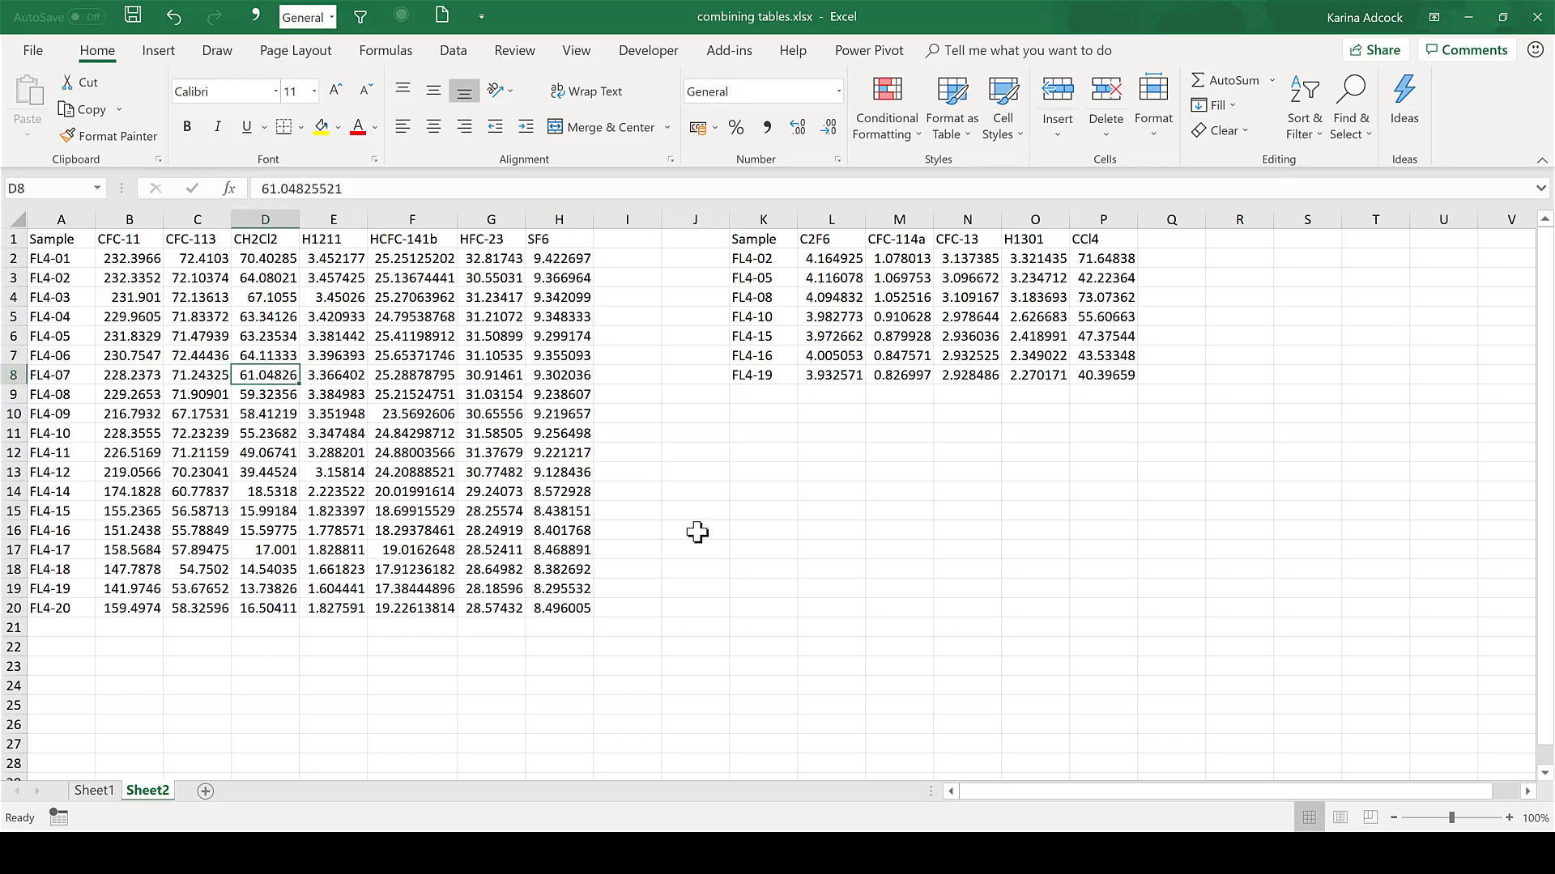
key("ctrl+t")
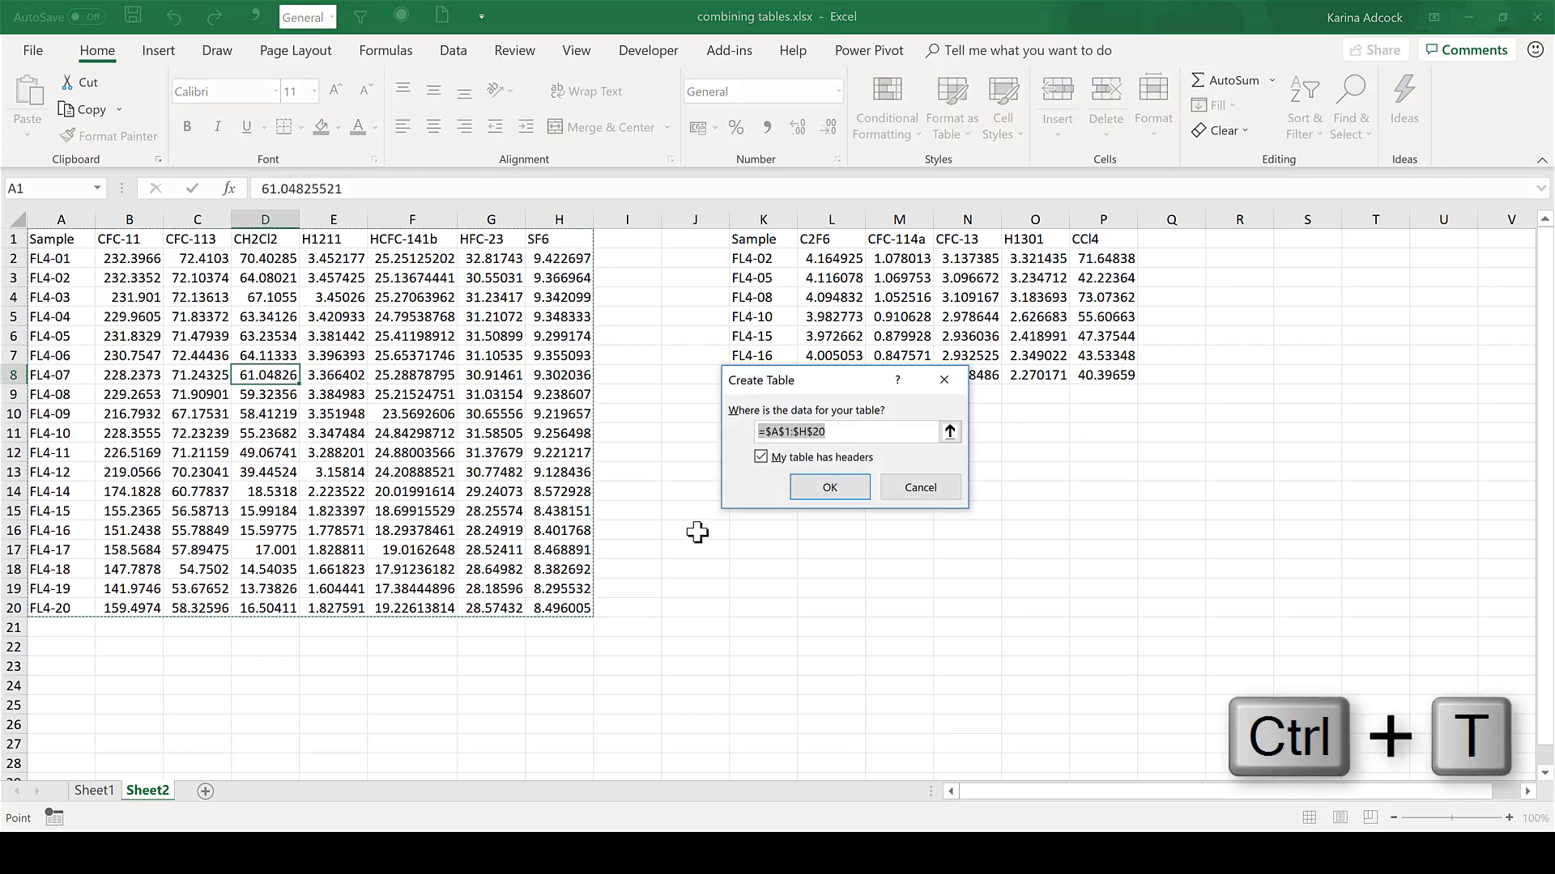
left_click(860, 489)
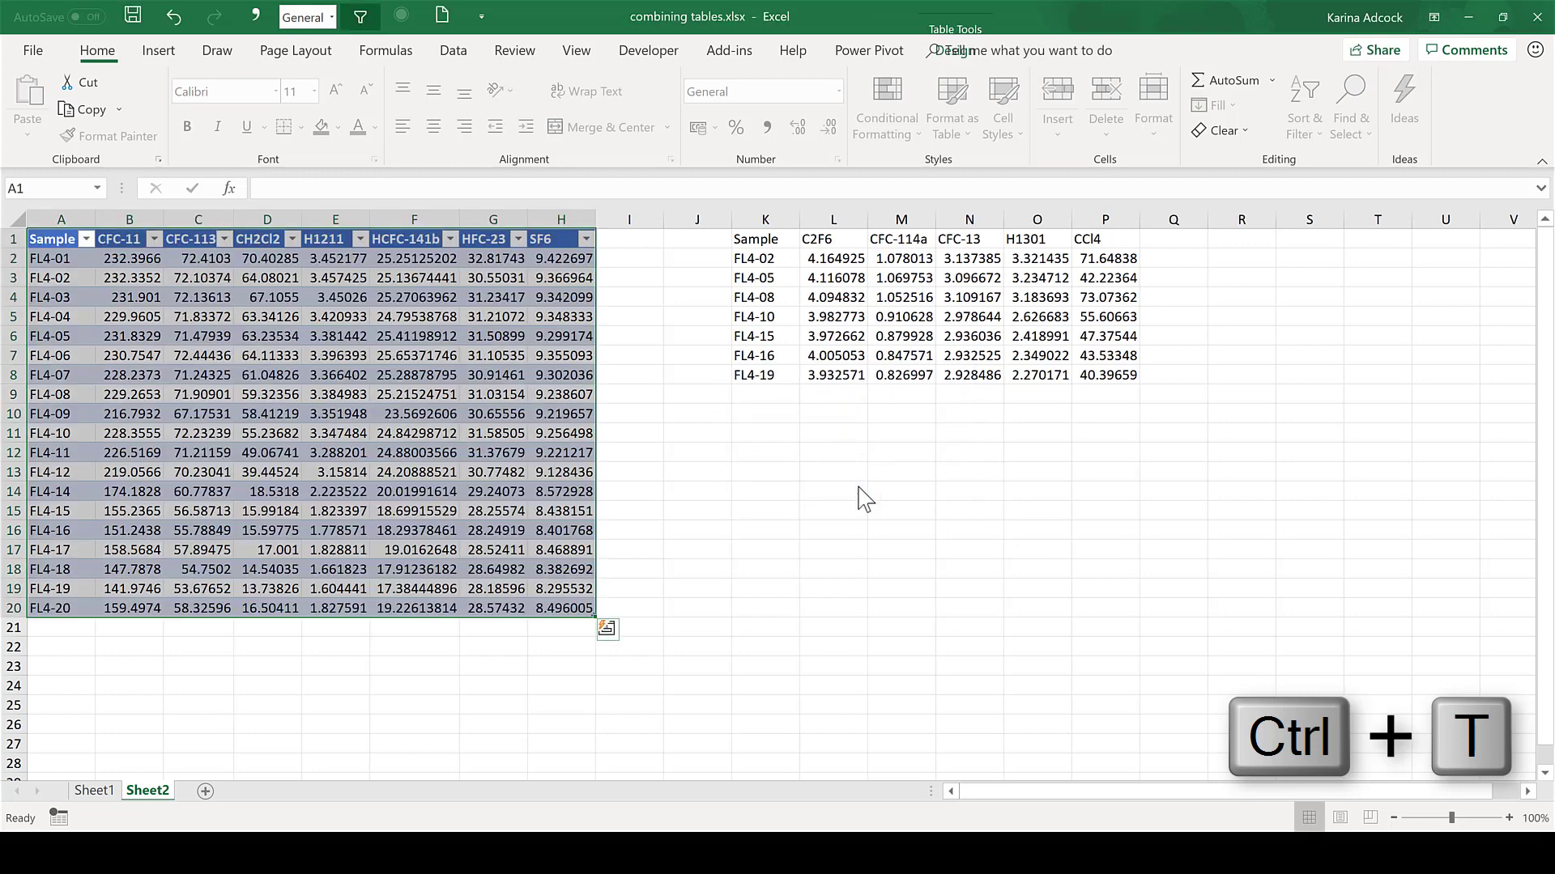
- Convert the second data range, K1:P8, into an Excel table with headers
left_click(902, 300)
key("ctrl+t")
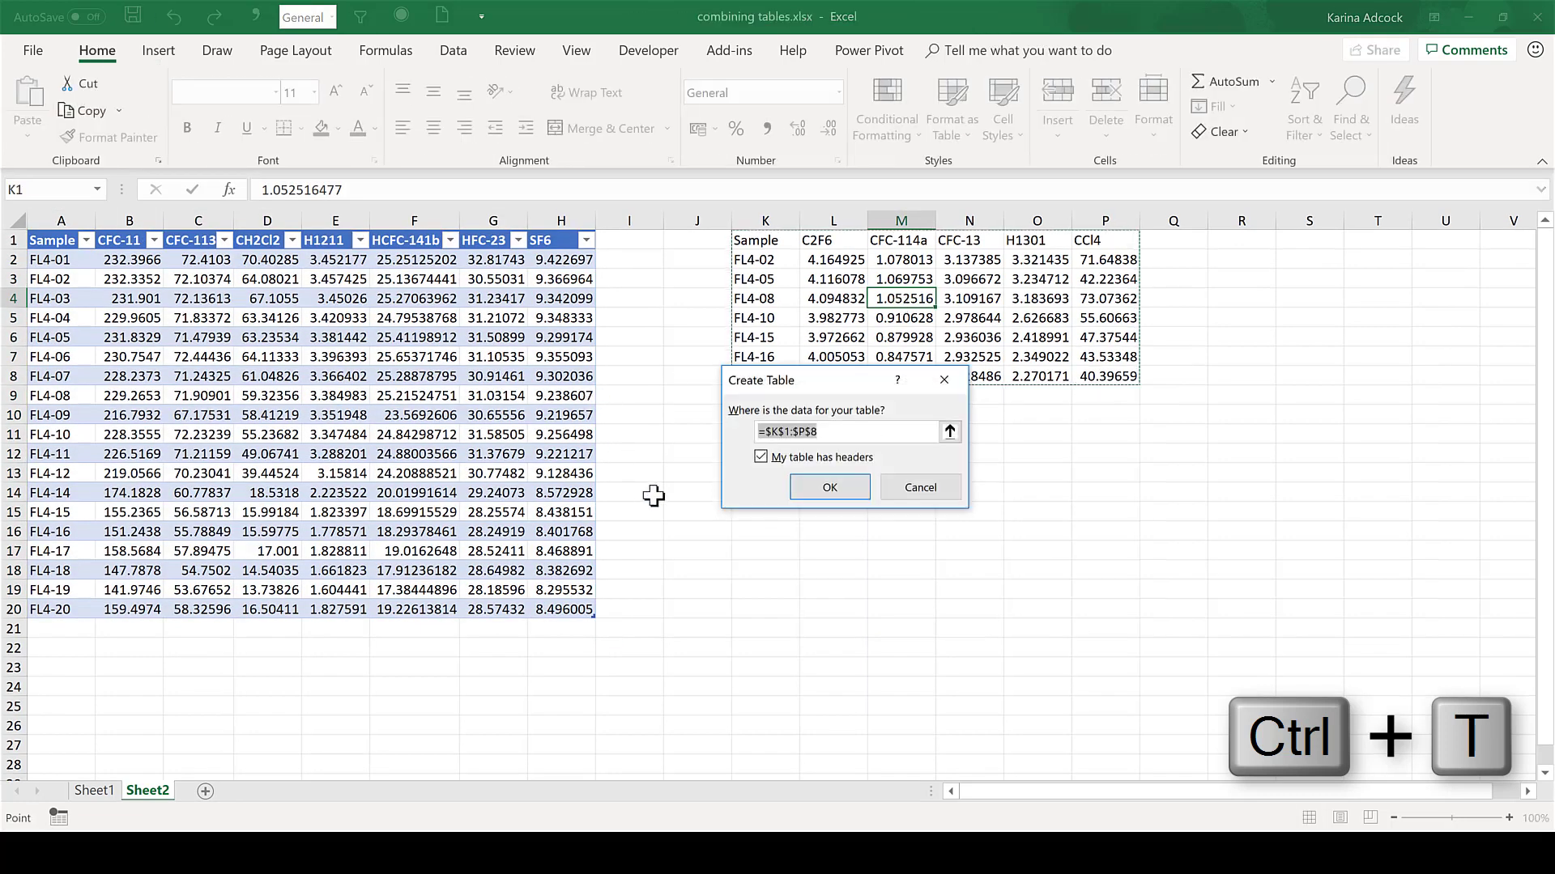
left_click(818, 488)
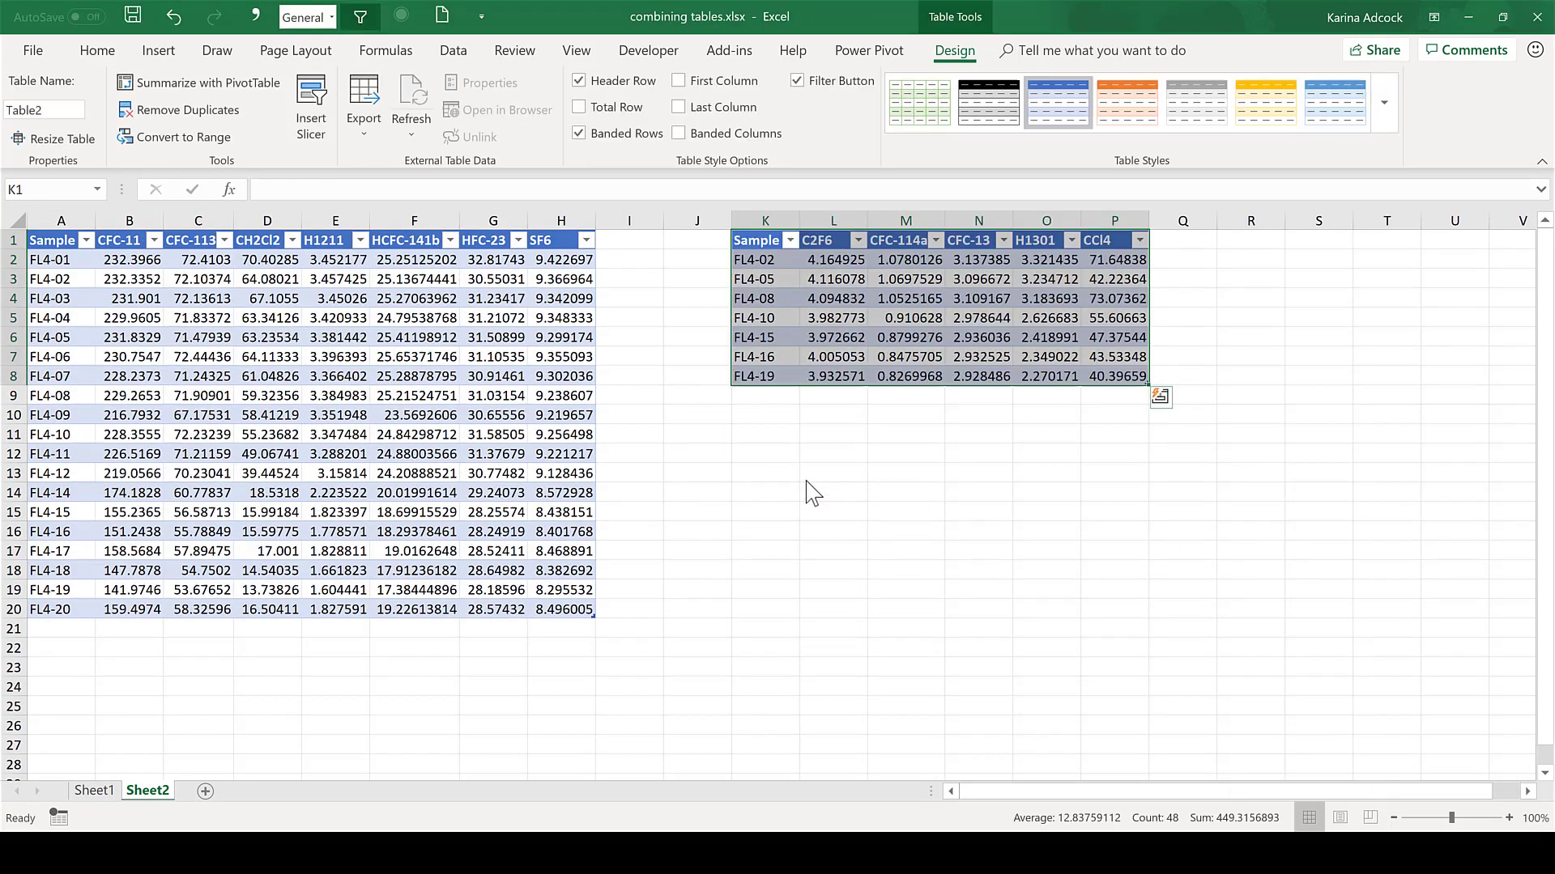
left_click(770, 453)
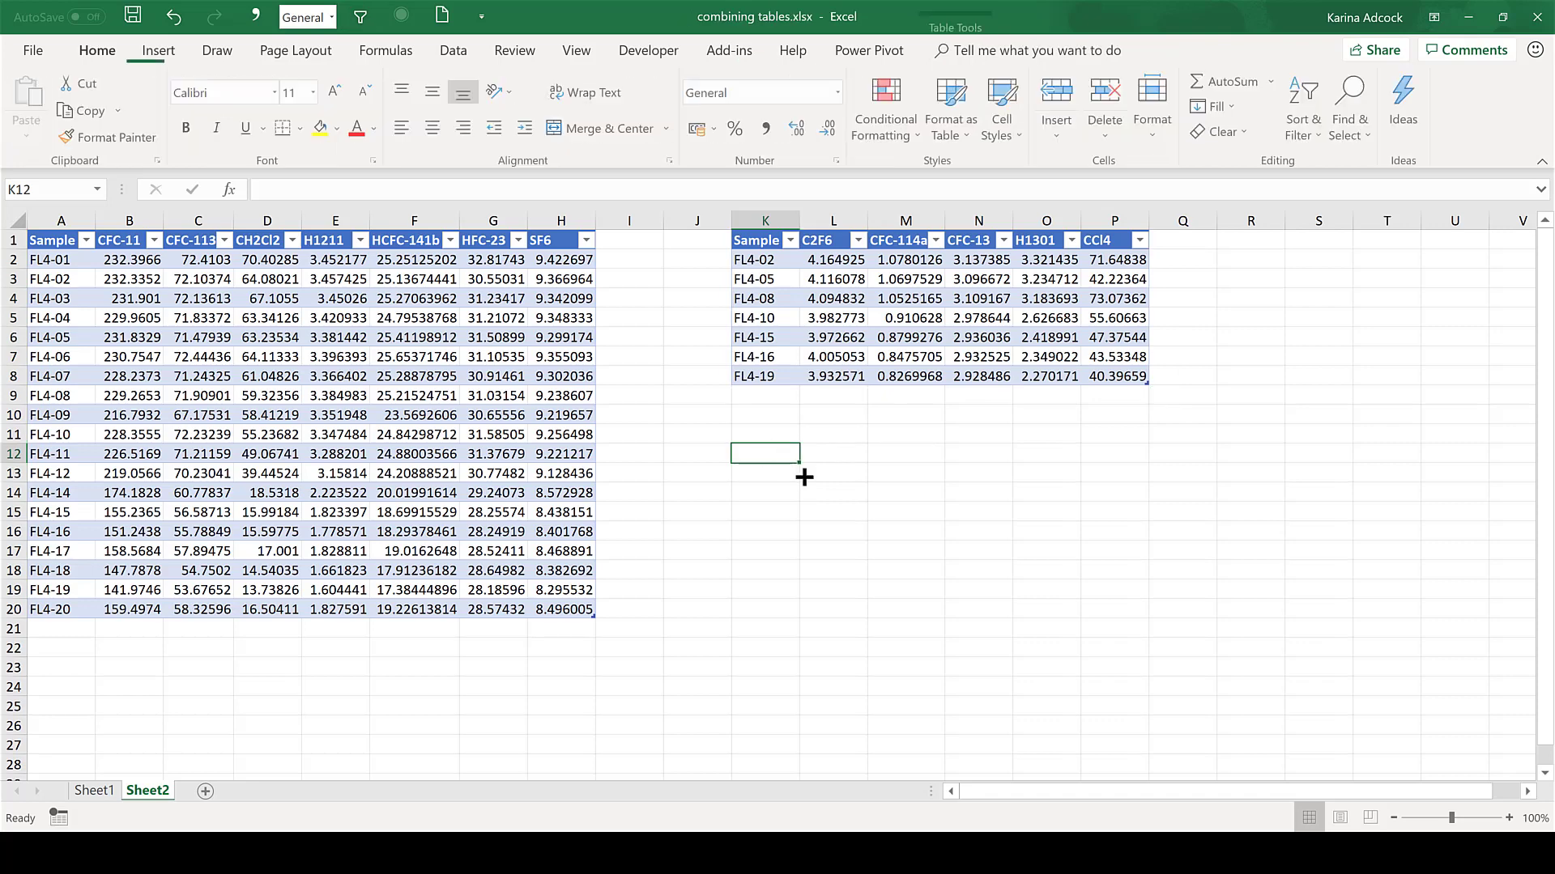
- Load the second table, the one starting in K1, from the worksheet into the Power Query Editor
left_click(920, 302)
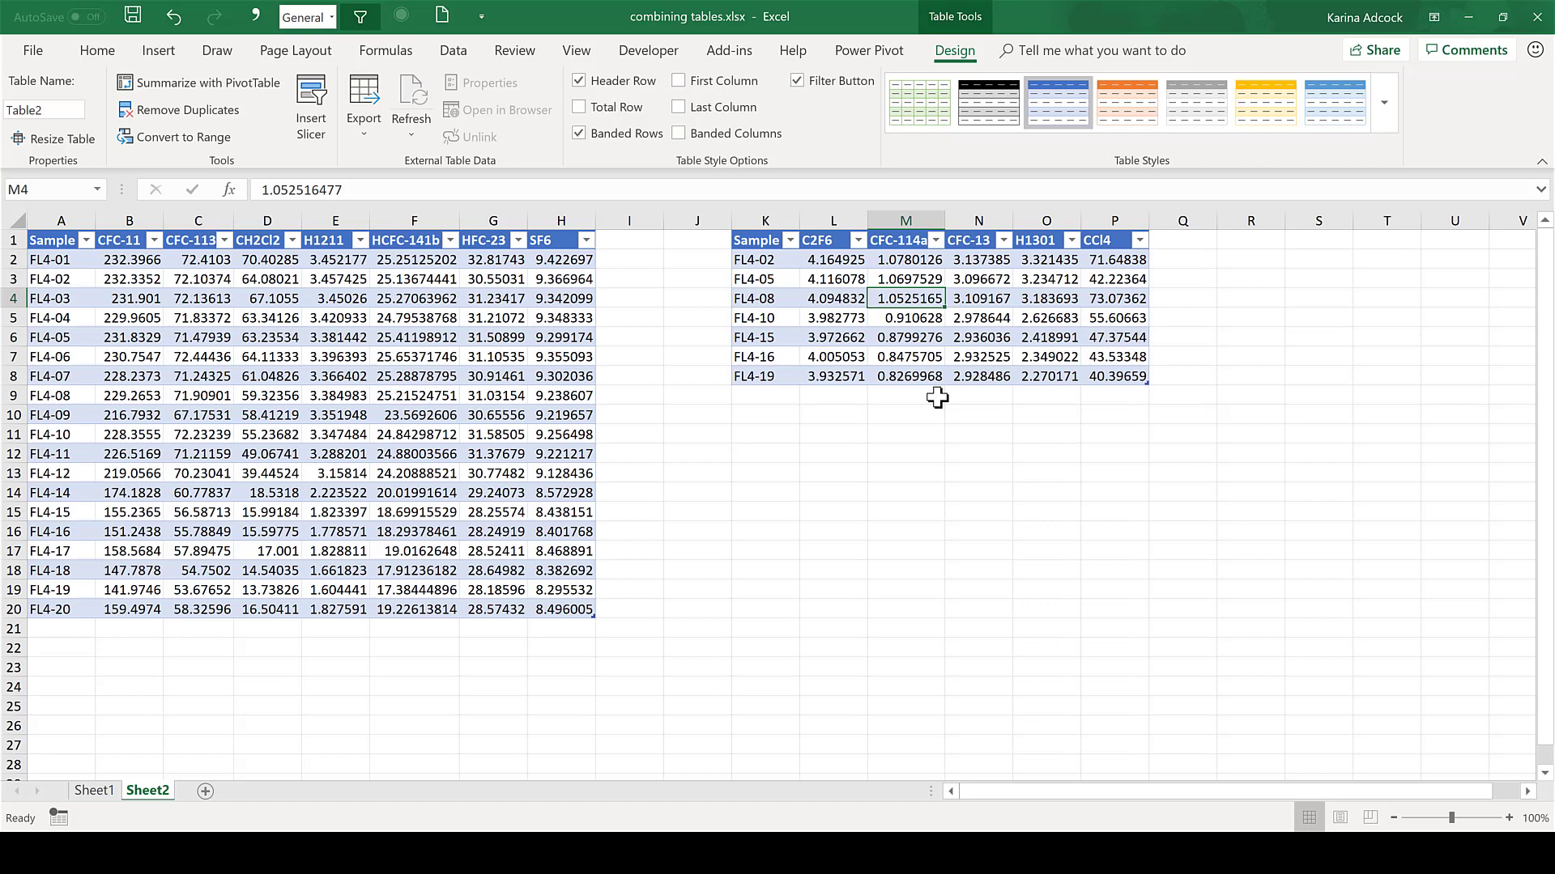
left_click(460, 58)
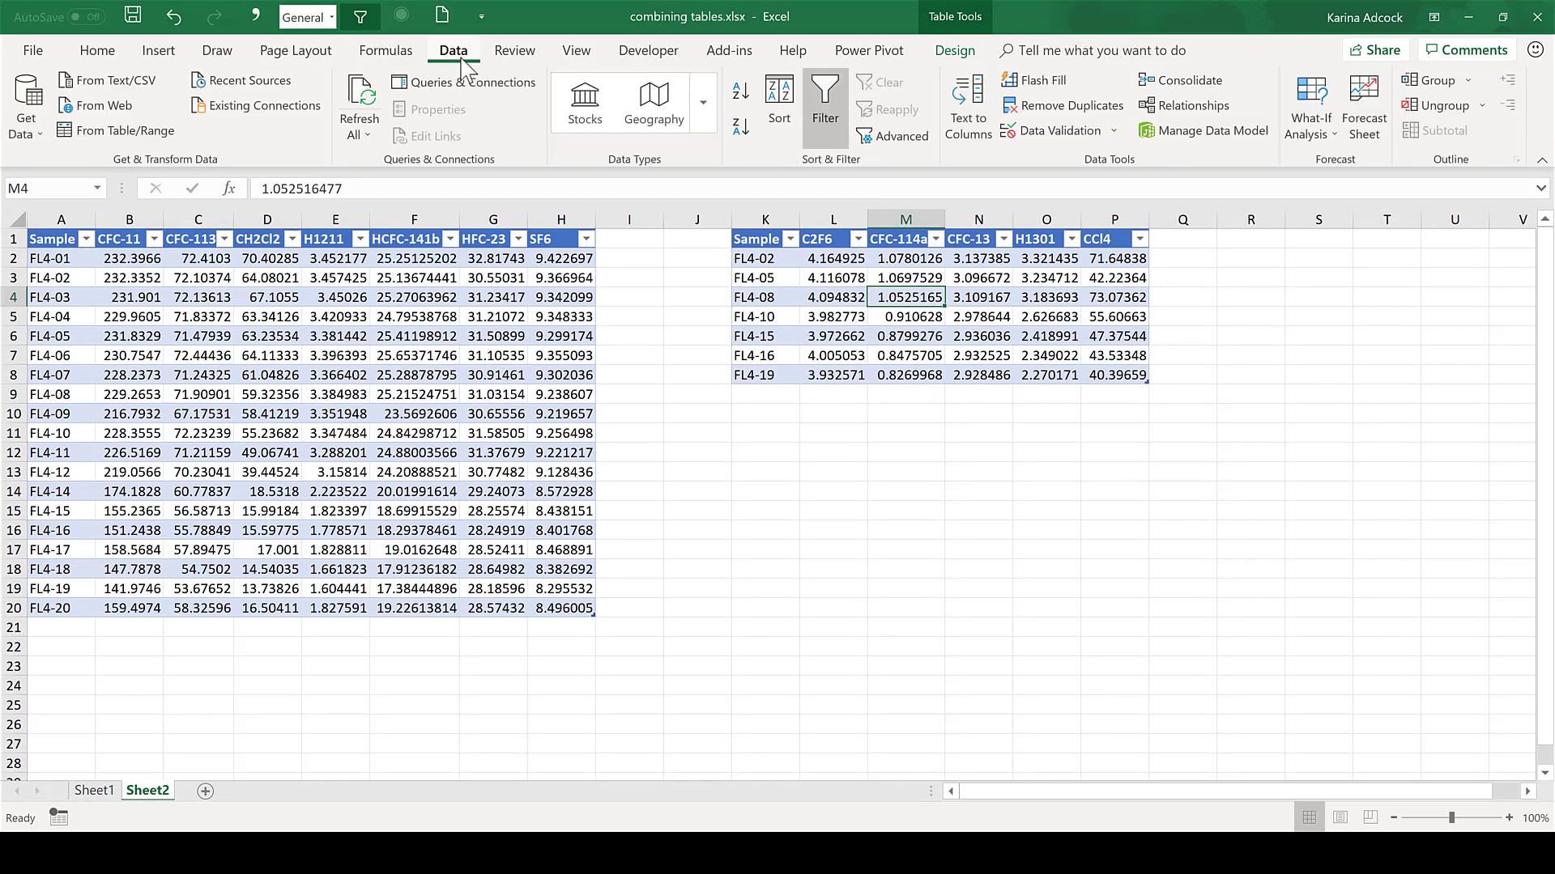
left_click(156, 134)
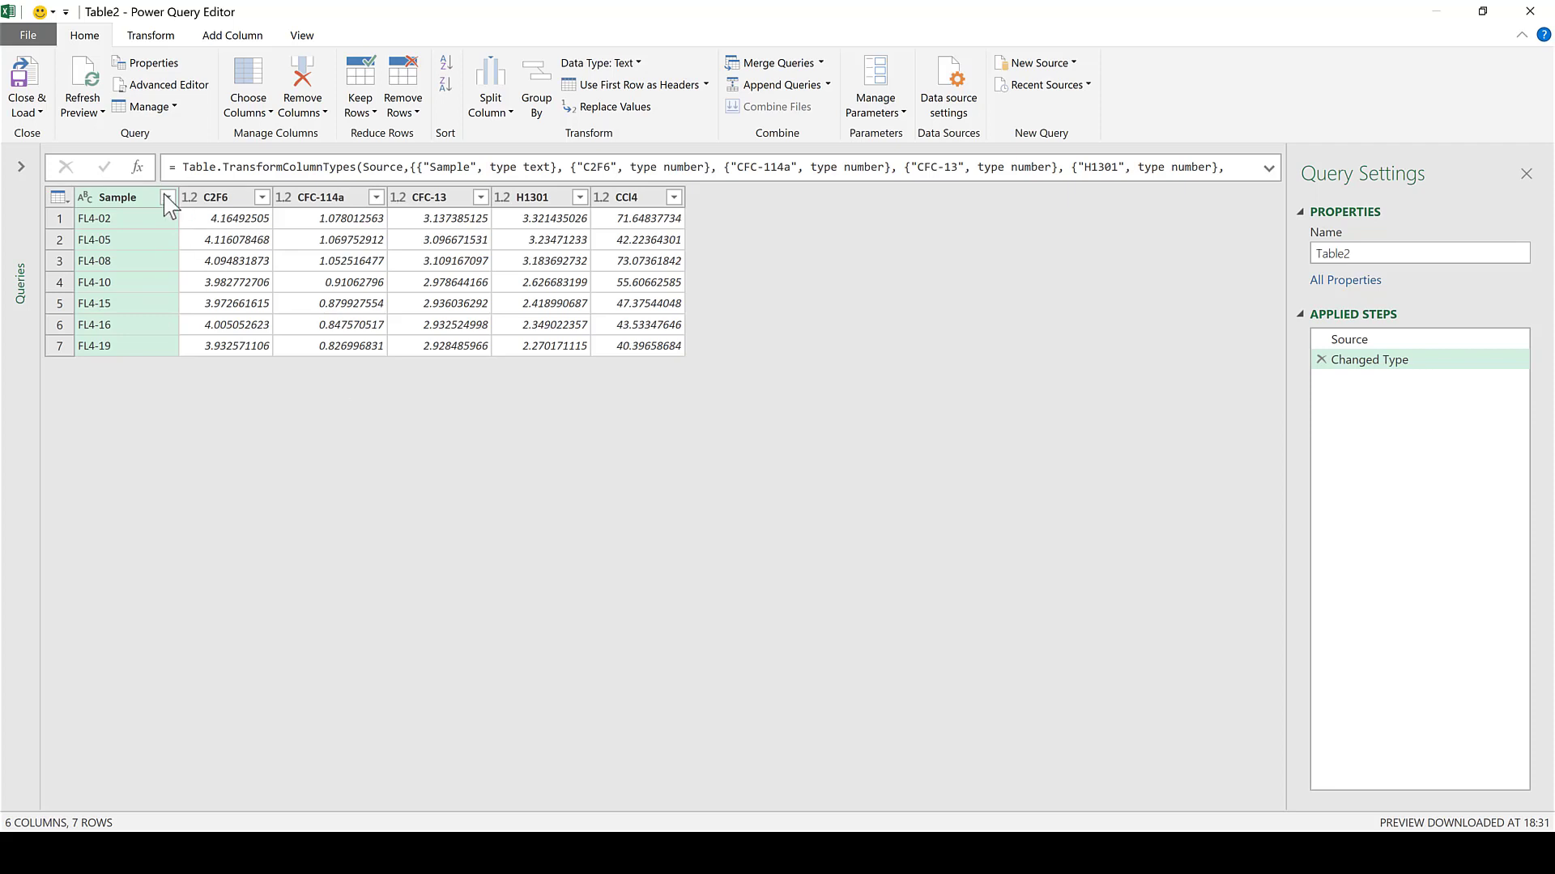
- Close and load the Table2 query with Only Create Connection, and widen the Queries & Connections pane
left_click(32, 112)
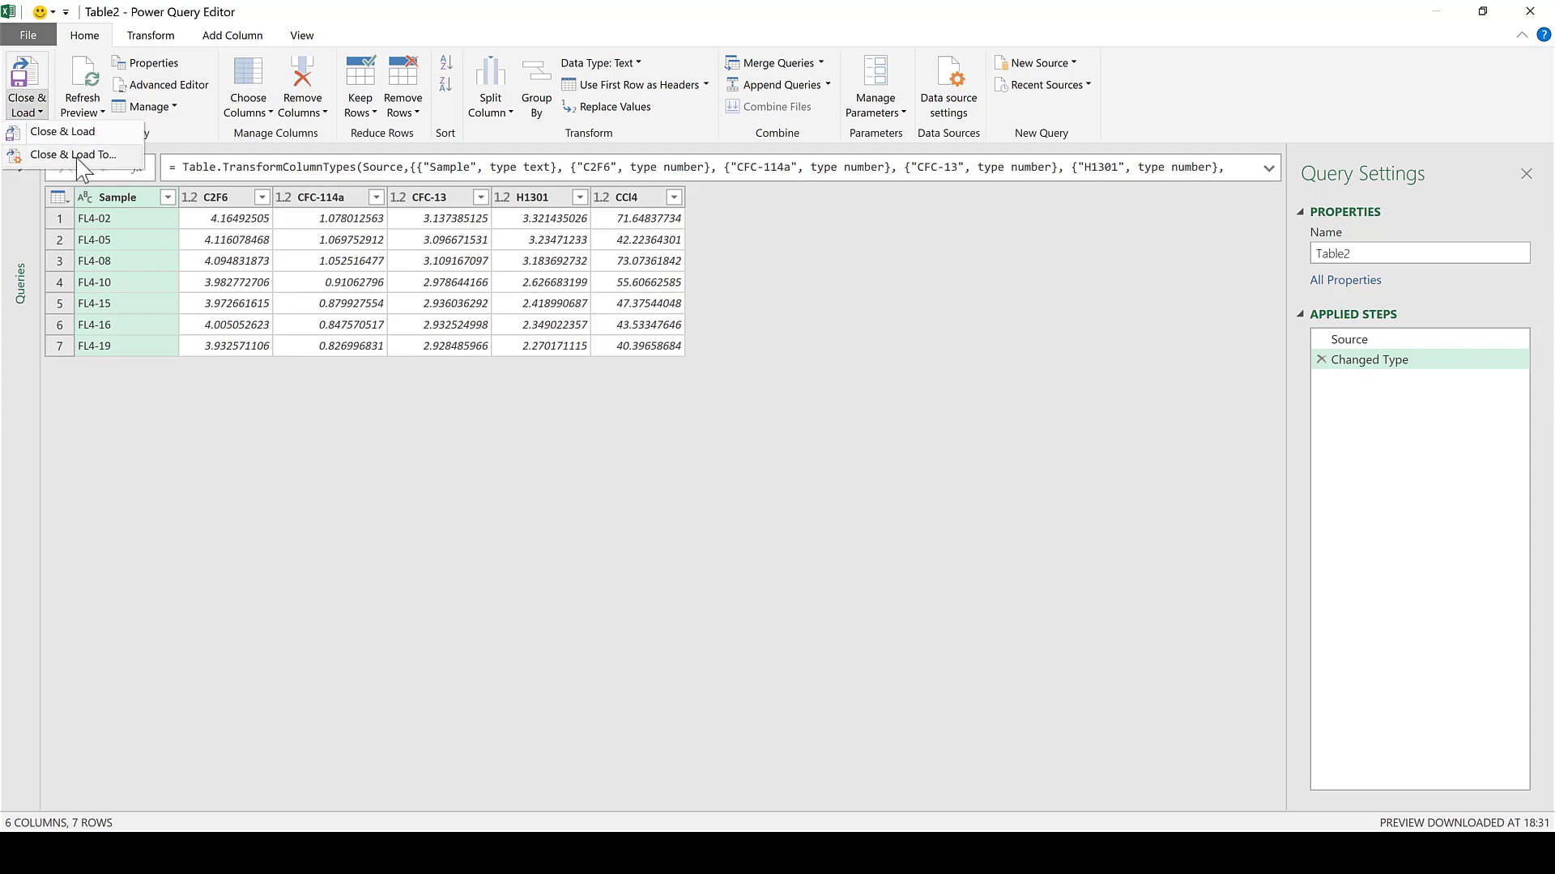
left_click(79, 161)
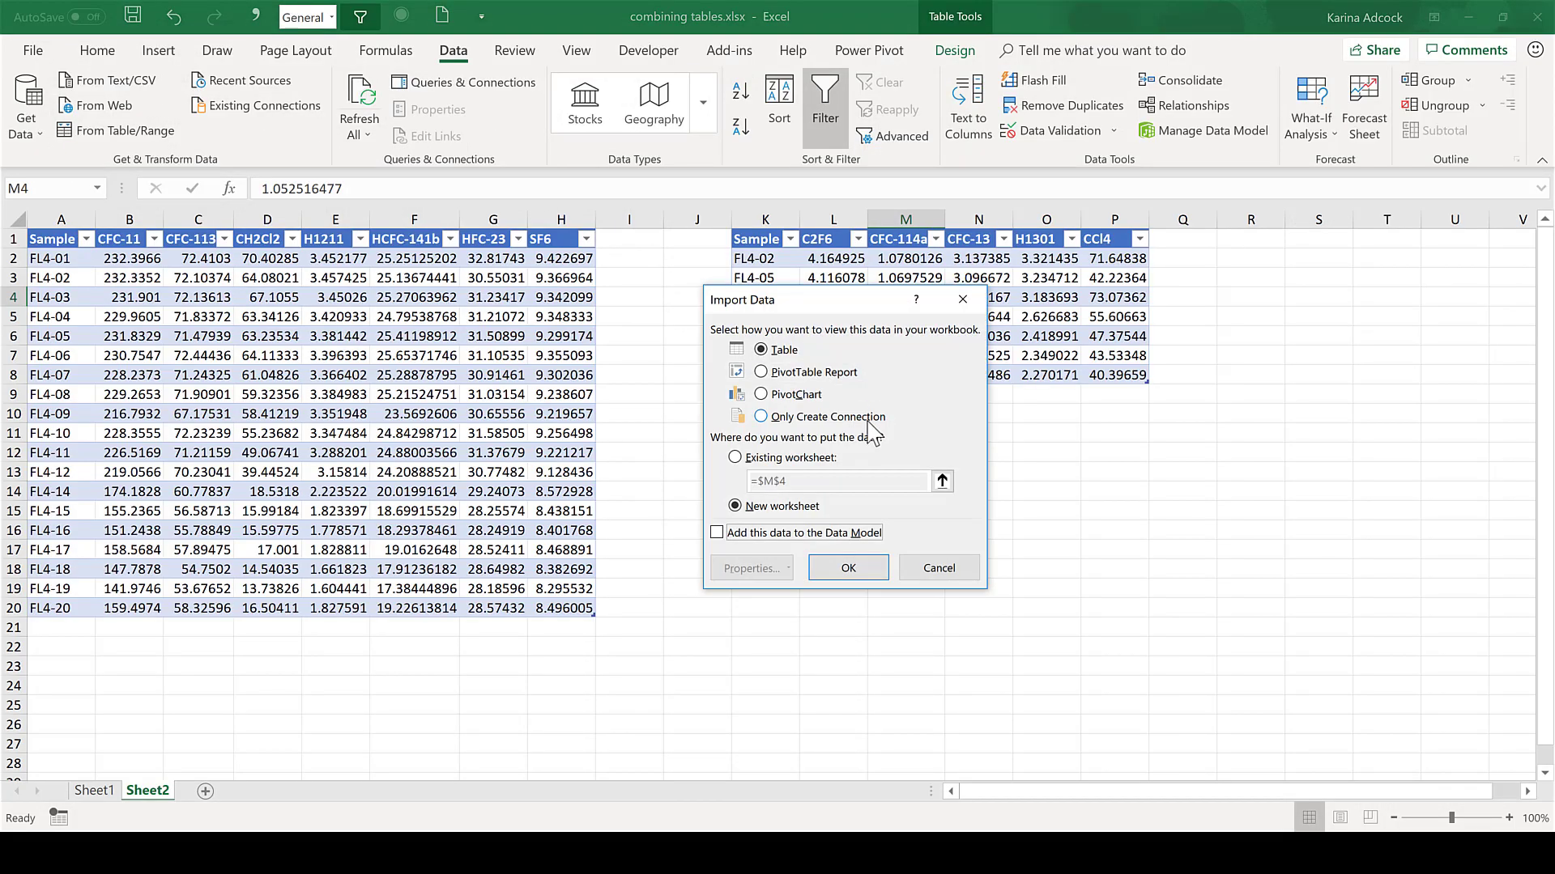
left_click(872, 432)
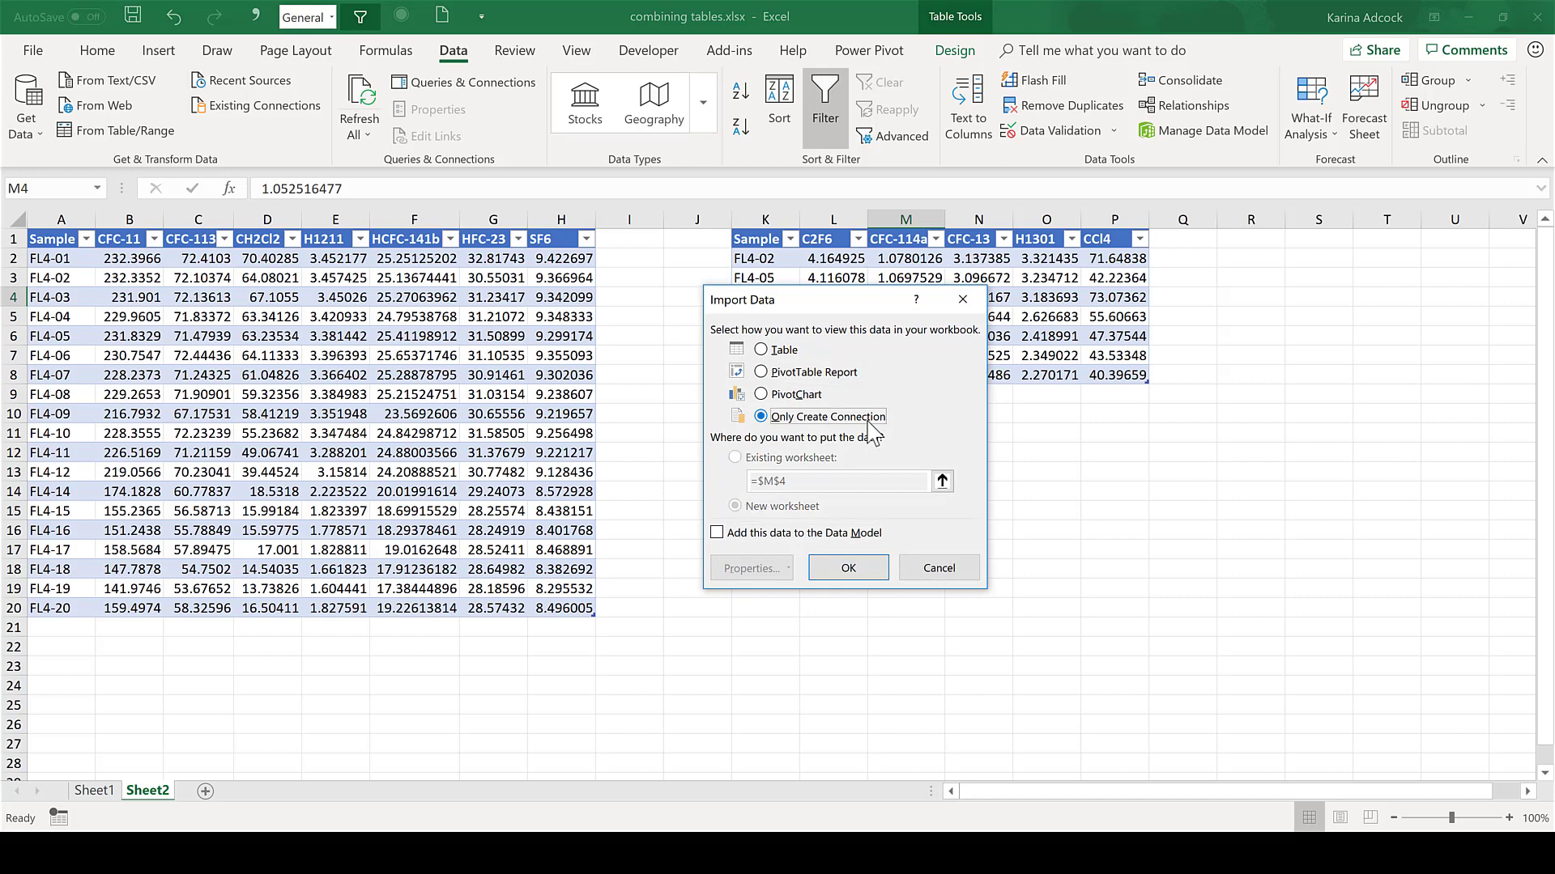
left_click(851, 569)
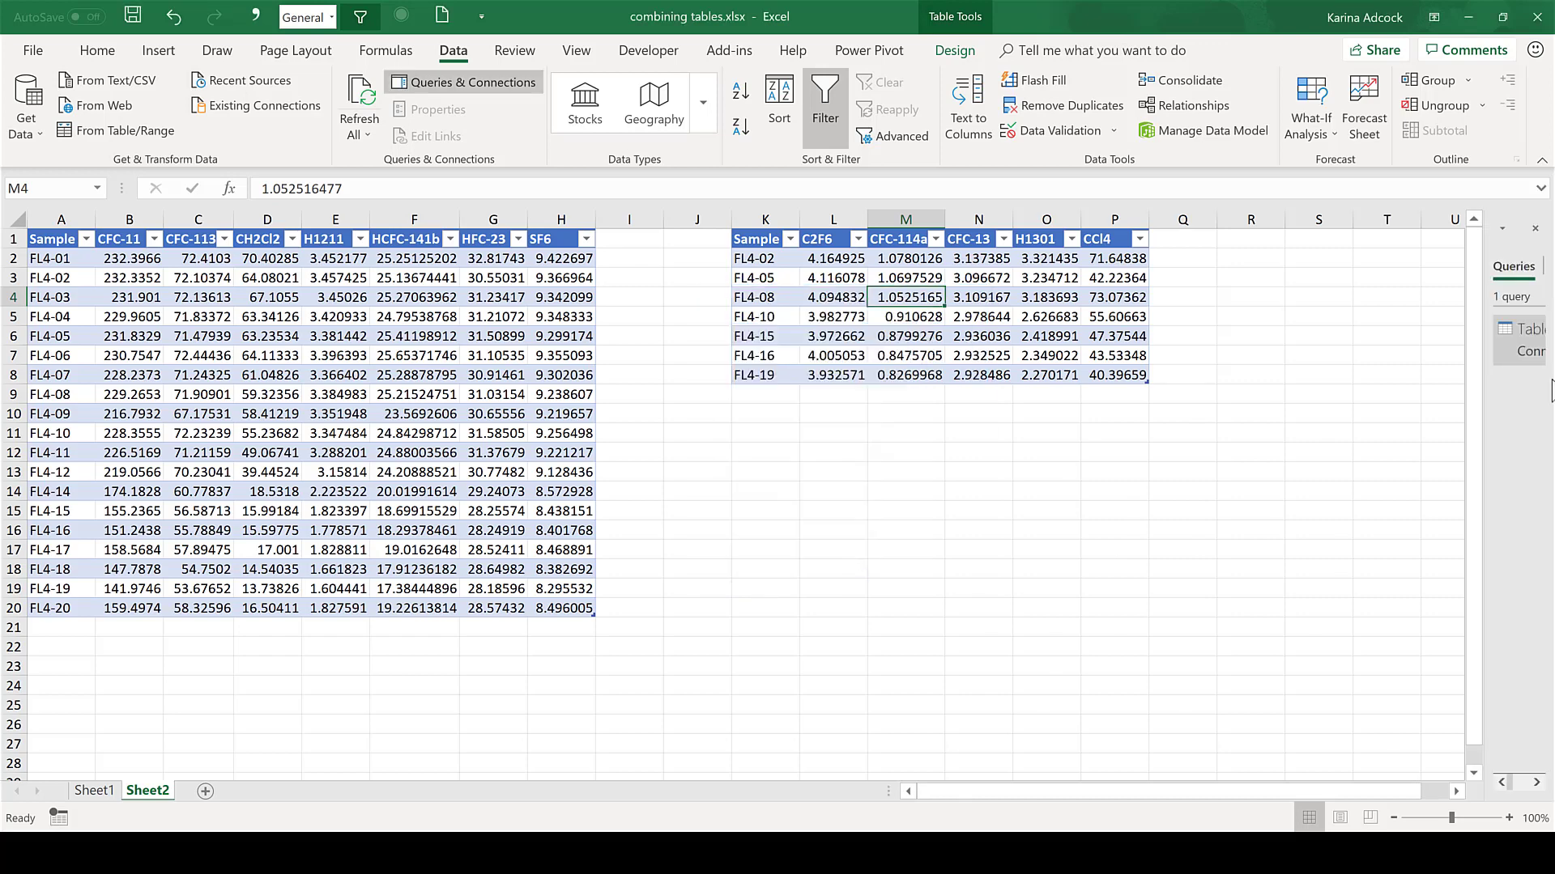
left_click_drag(1487, 412, 1238, 429)
mouse_move(1329, 352)
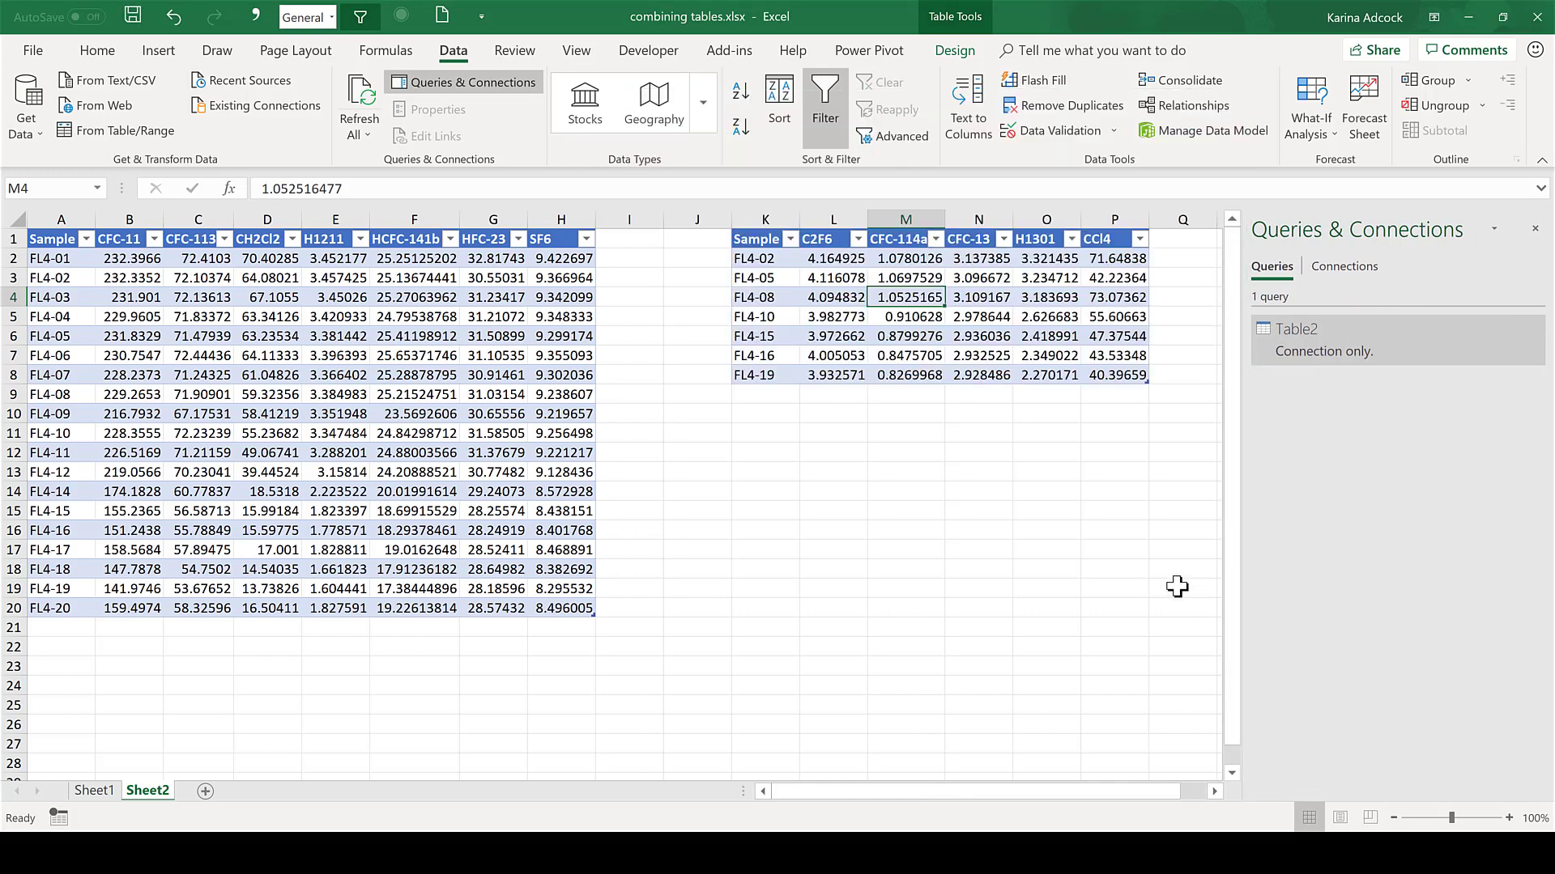
- Load the first table, the one starting in A1, into the Power Query Editor and choose Table2 as the query to merge with it
left_click(268, 396)
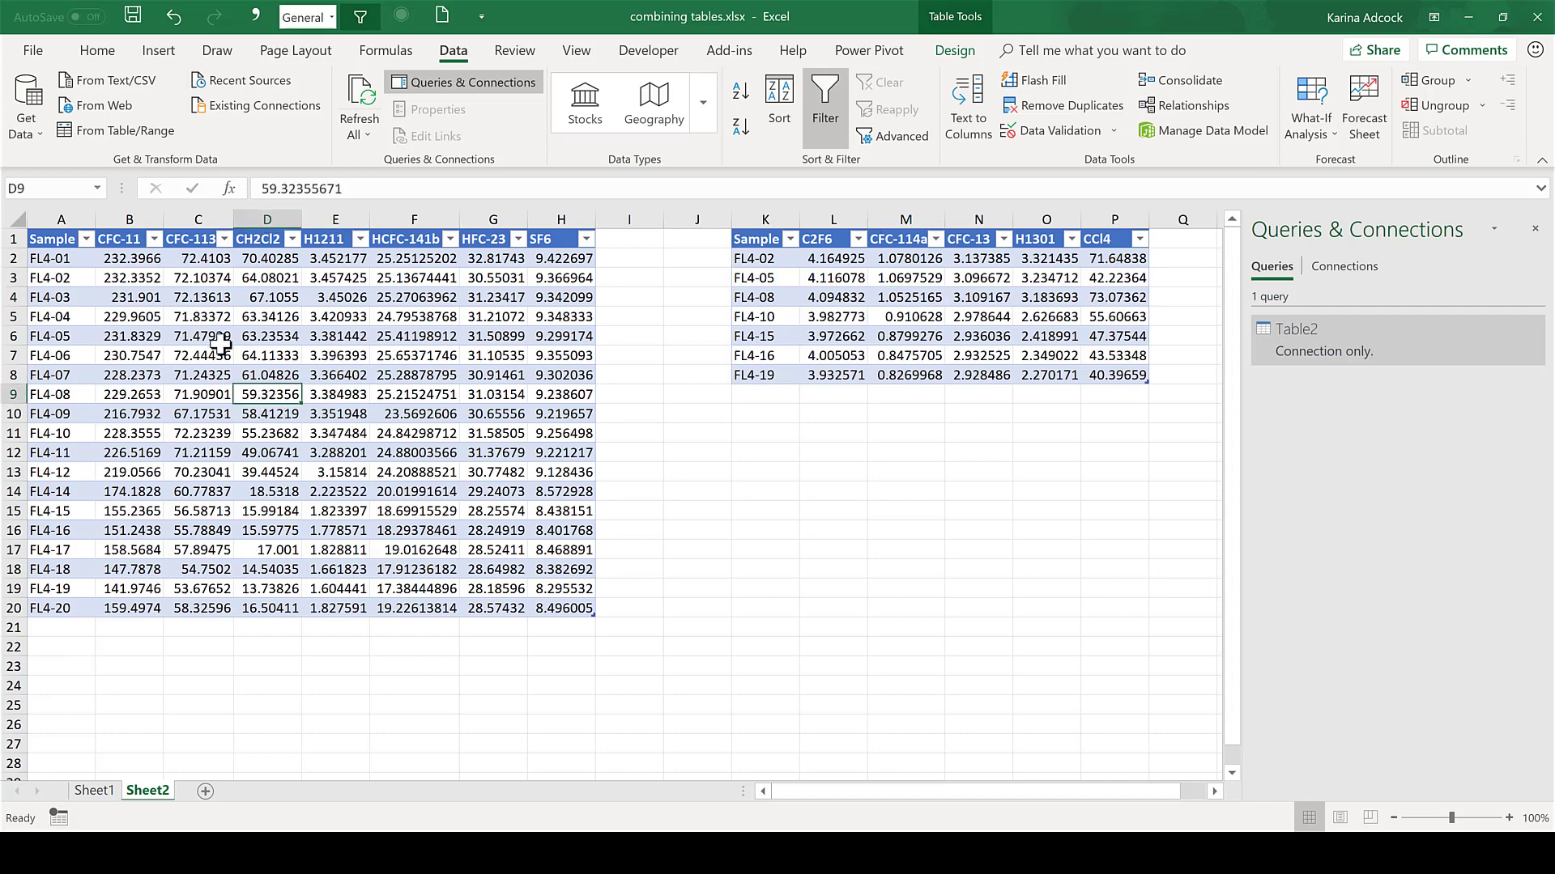
left_click(143, 135)
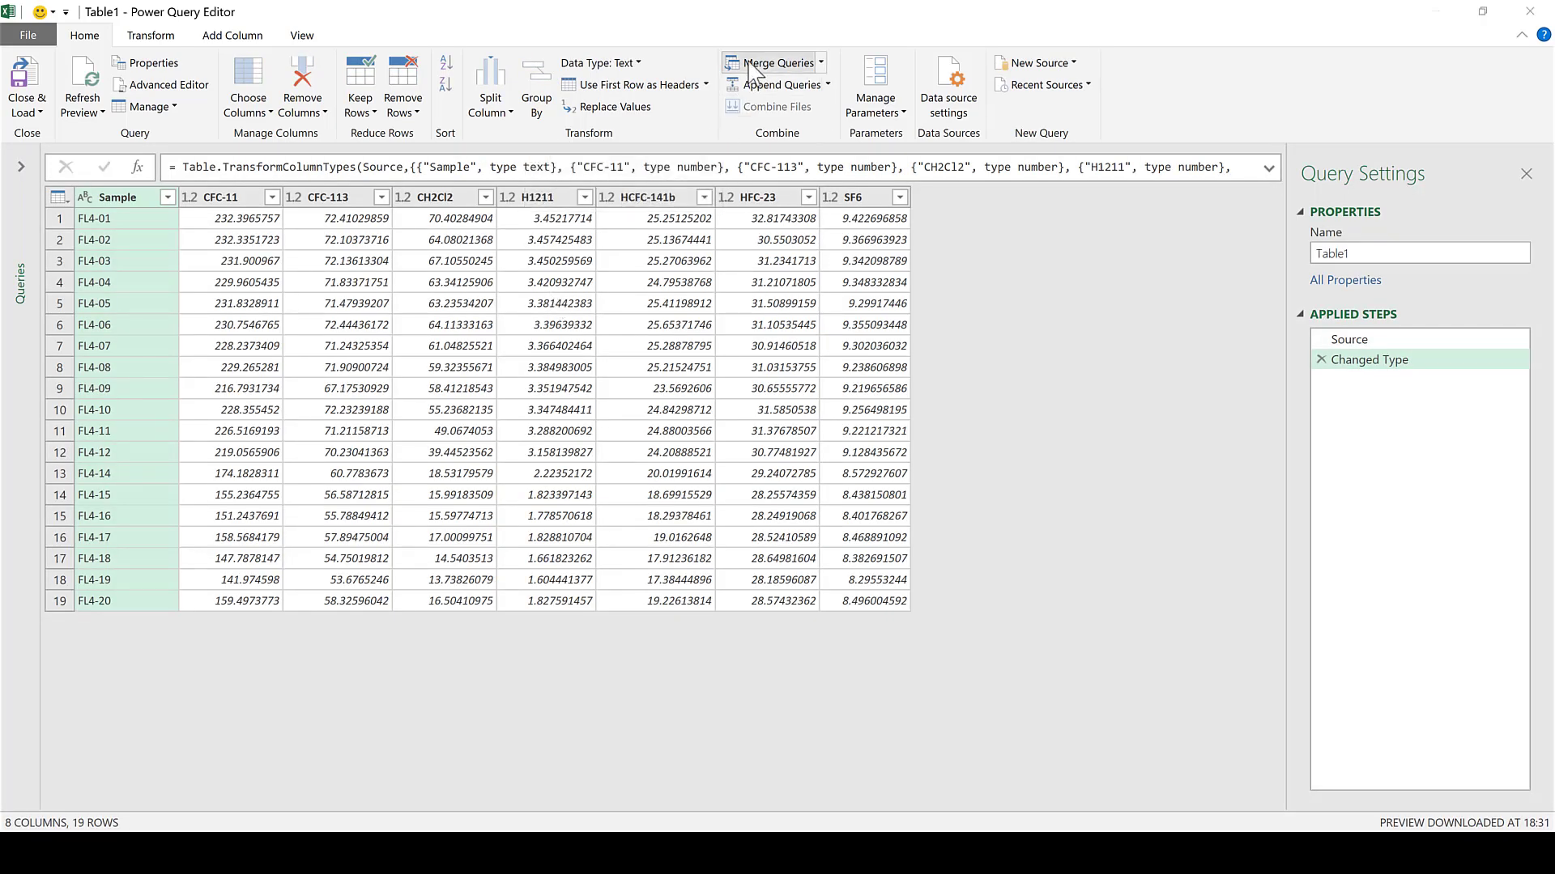
left_click(751, 69)
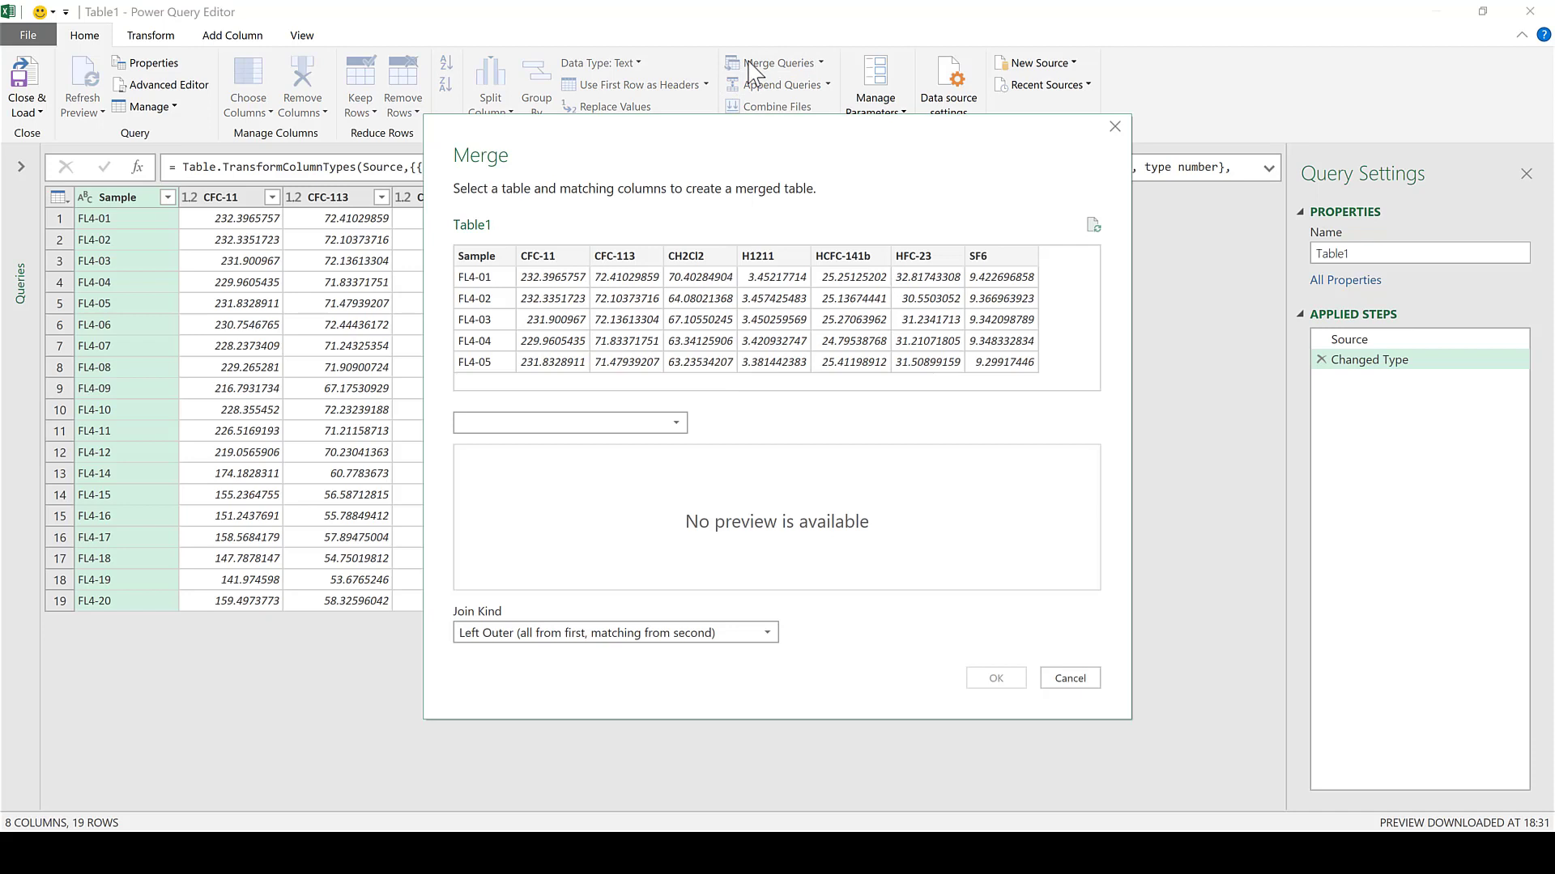
left_click(597, 423)
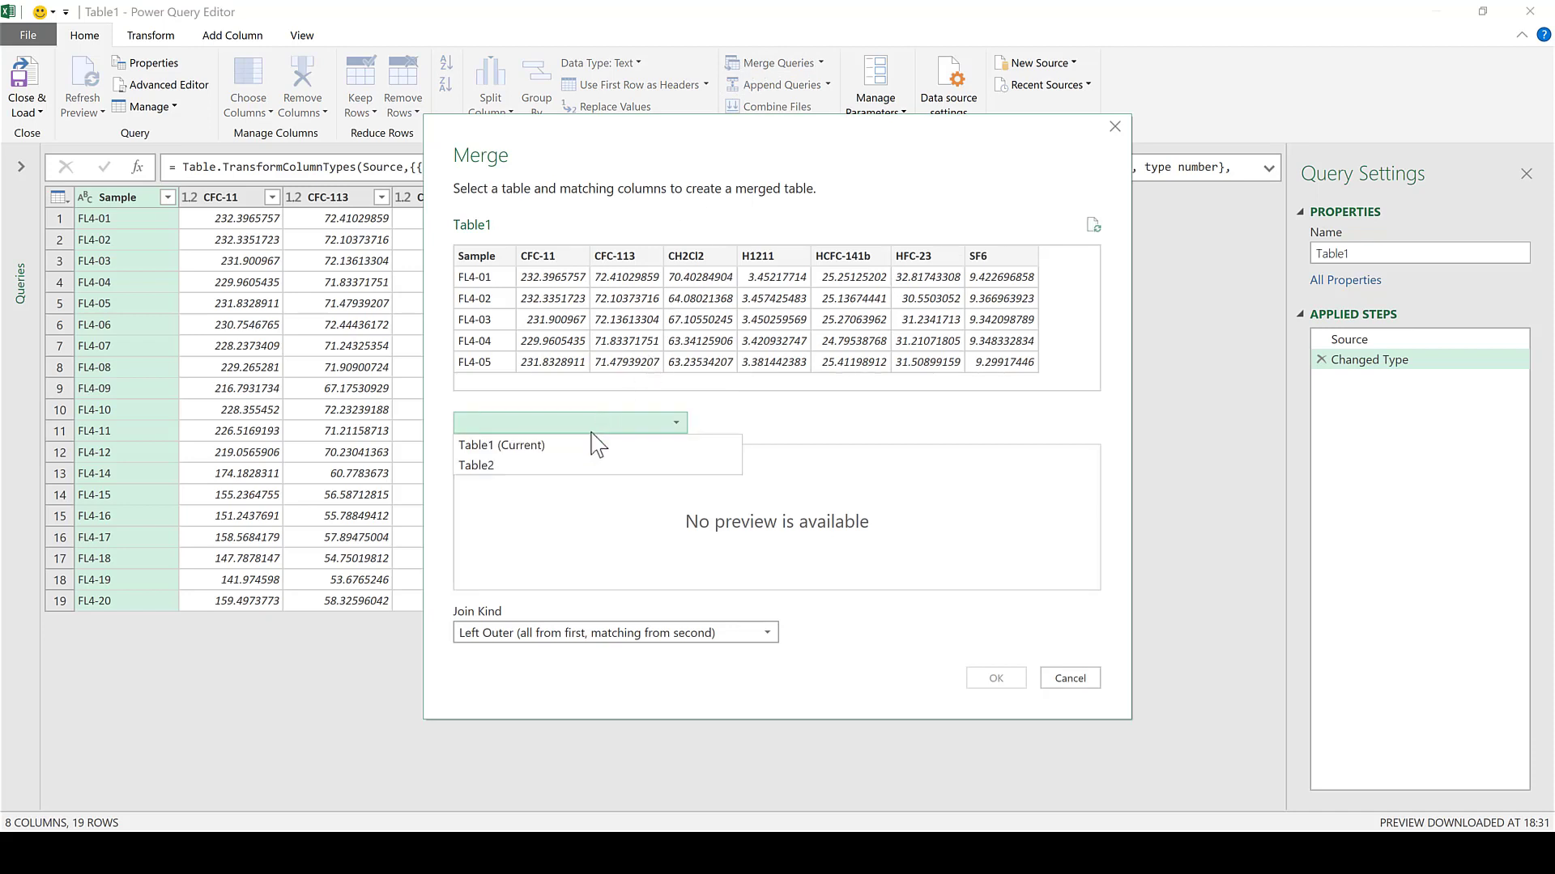
left_click(566, 468)
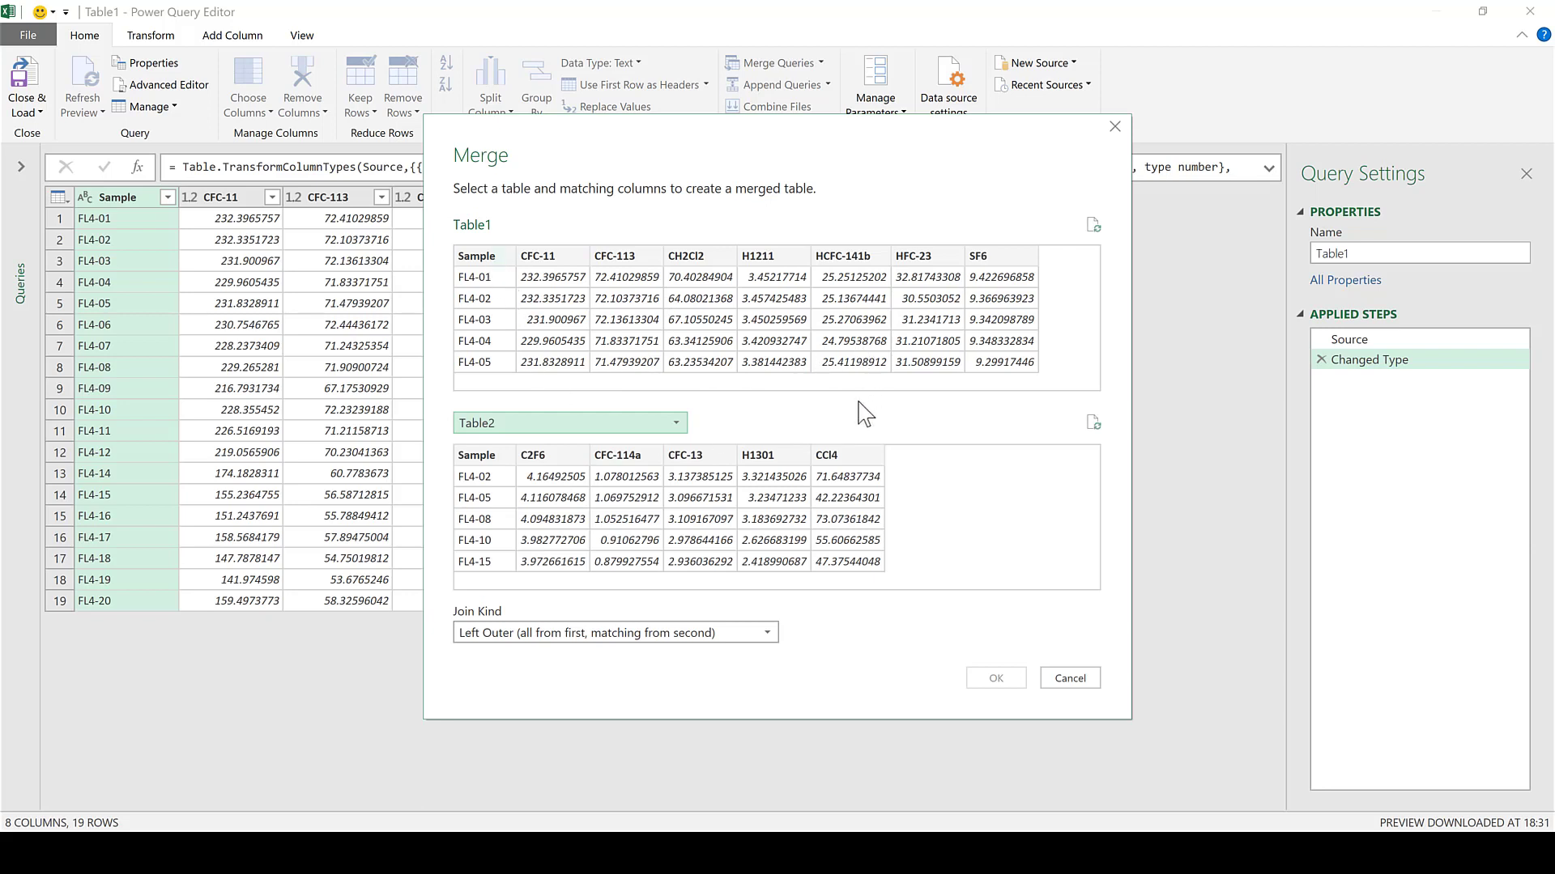
- Match both tables on their Sample columns and merge them with a Left Outer join
left_click(481, 256)
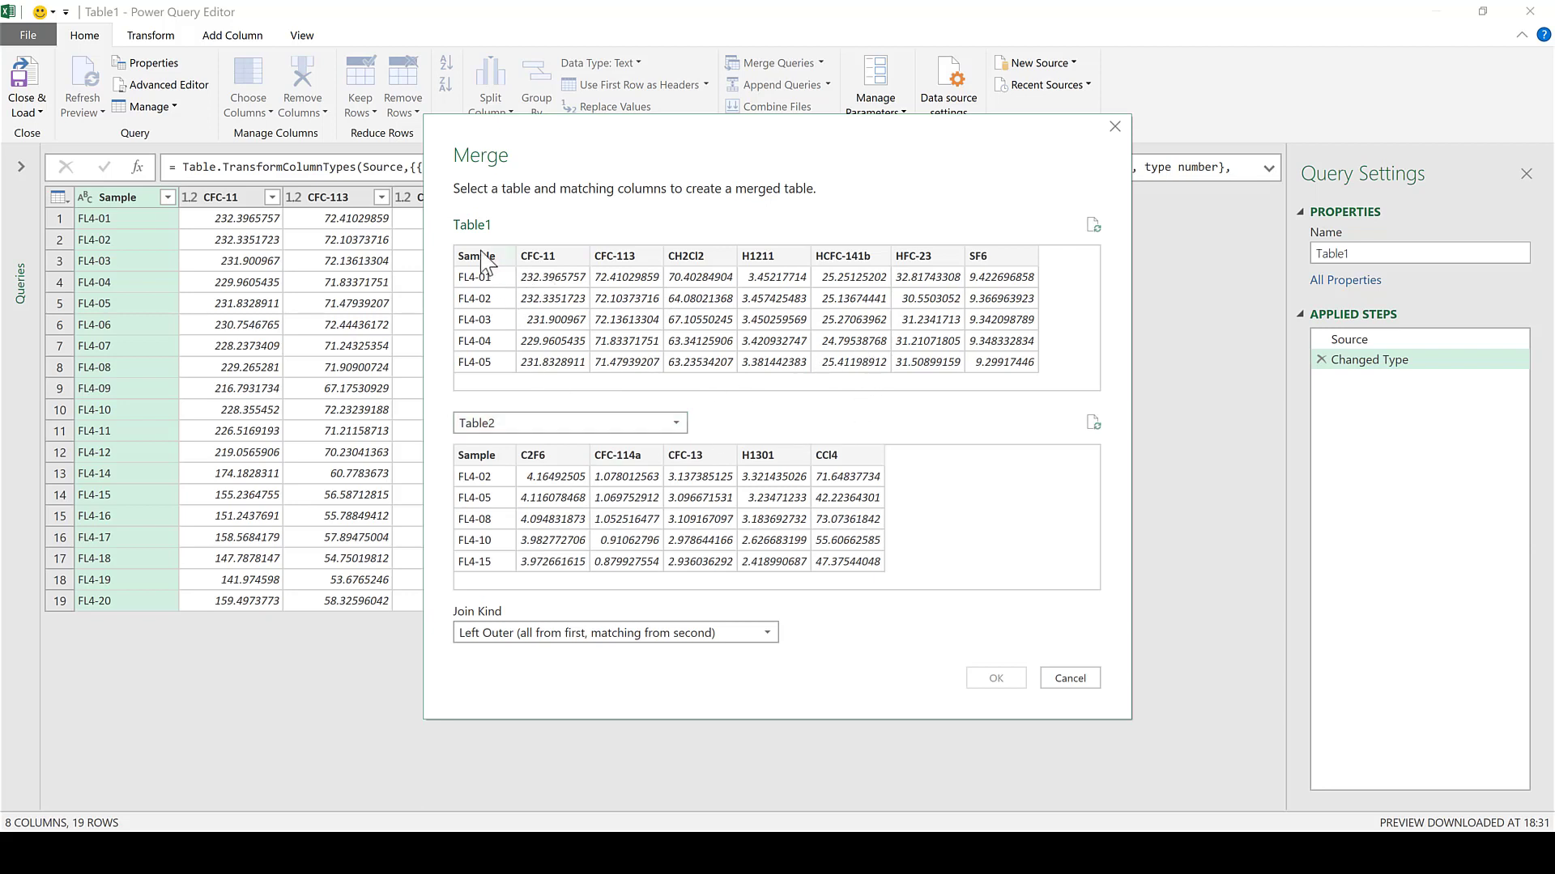
left_click(486, 455)
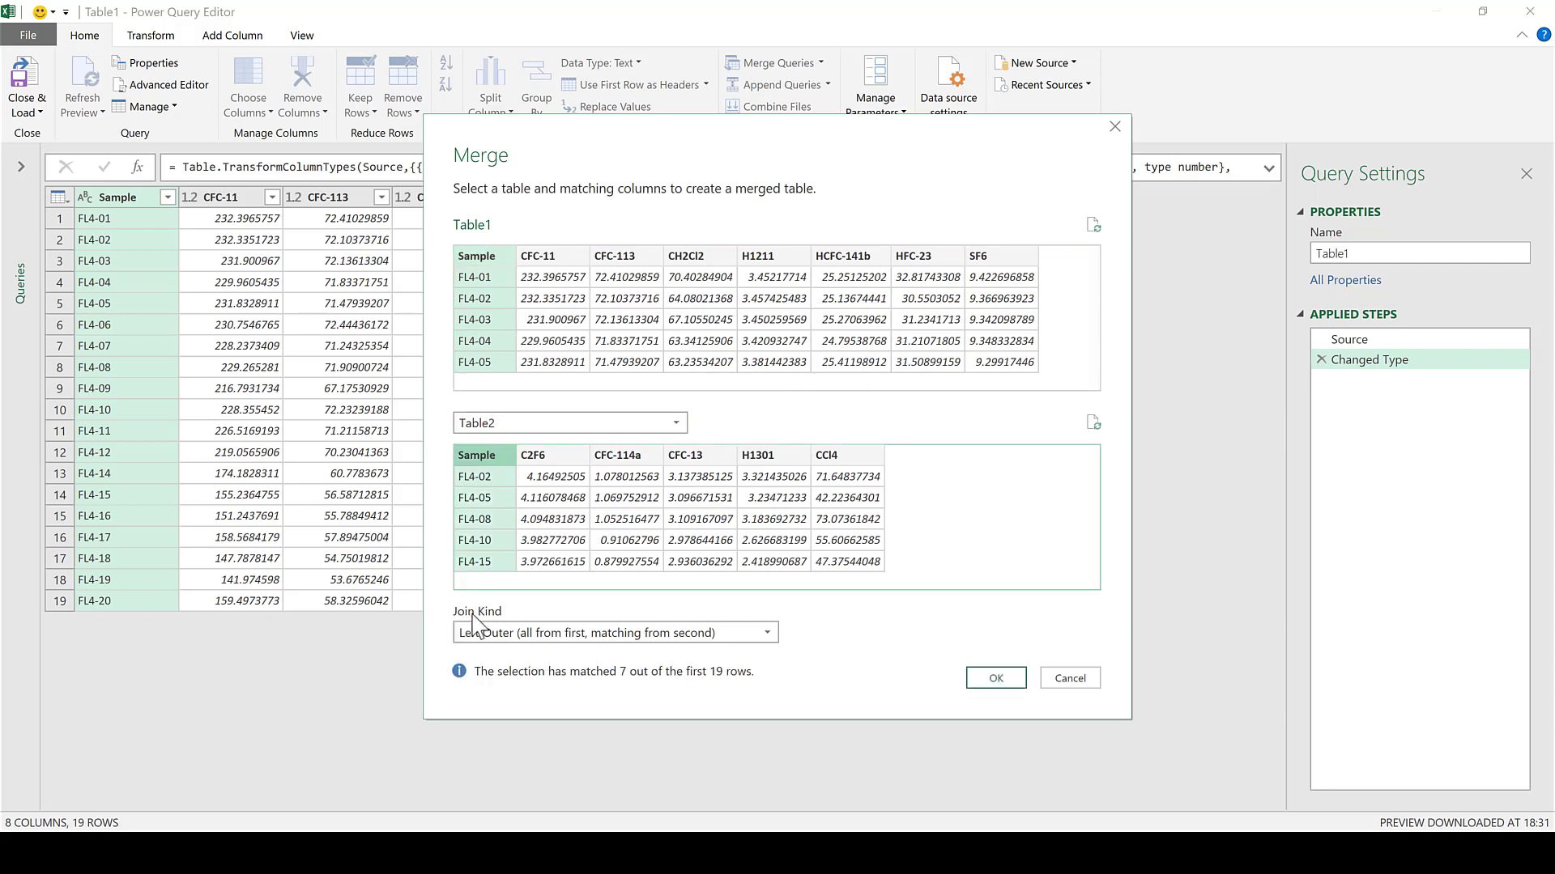
left_click(722, 633)
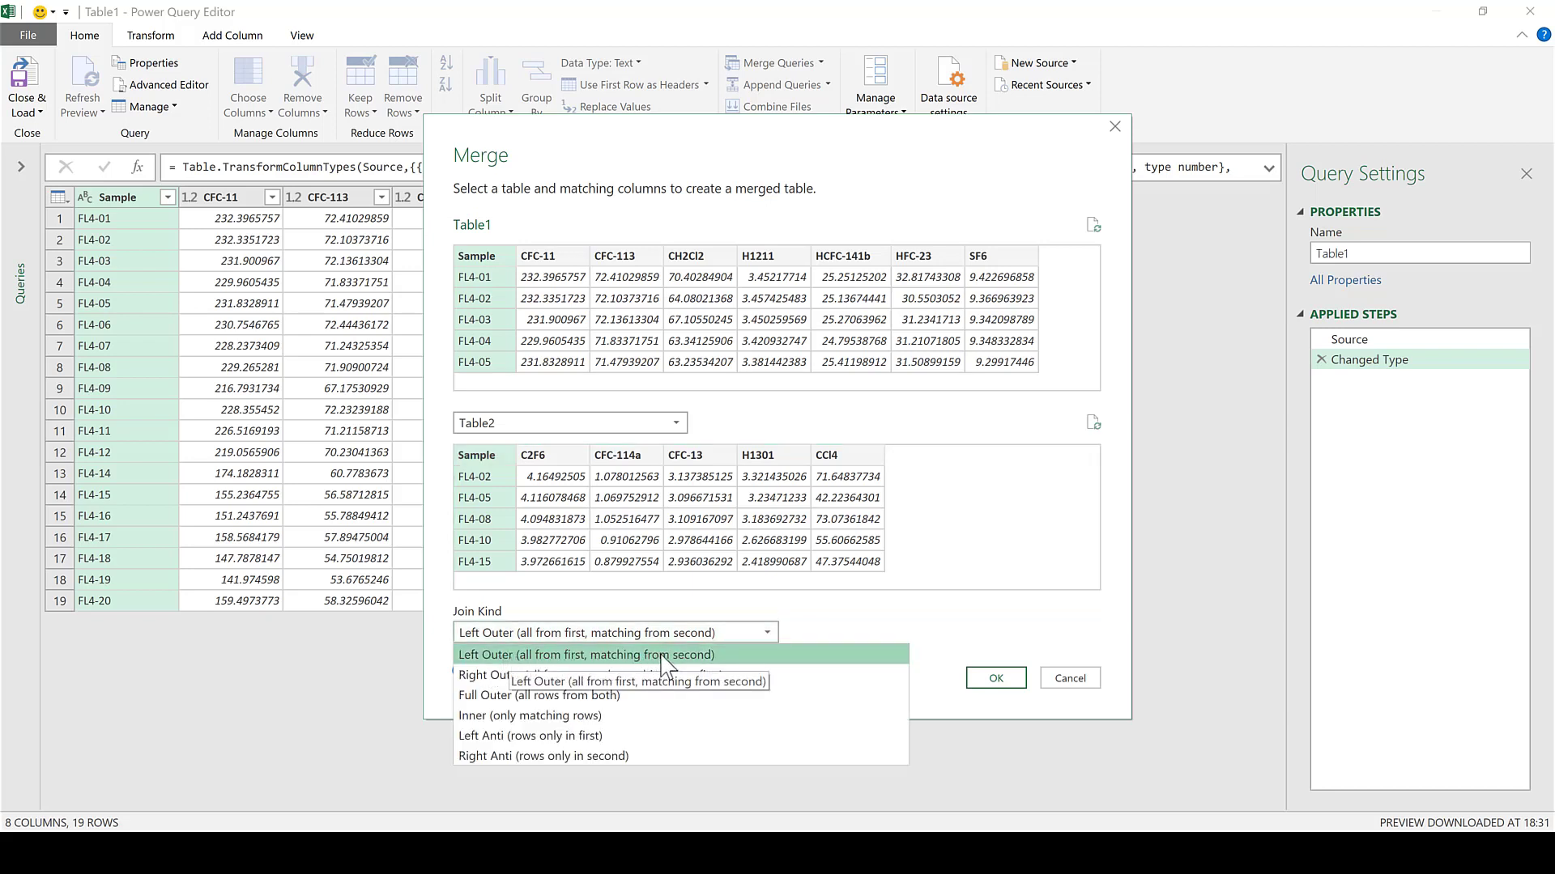
left_click(843, 630)
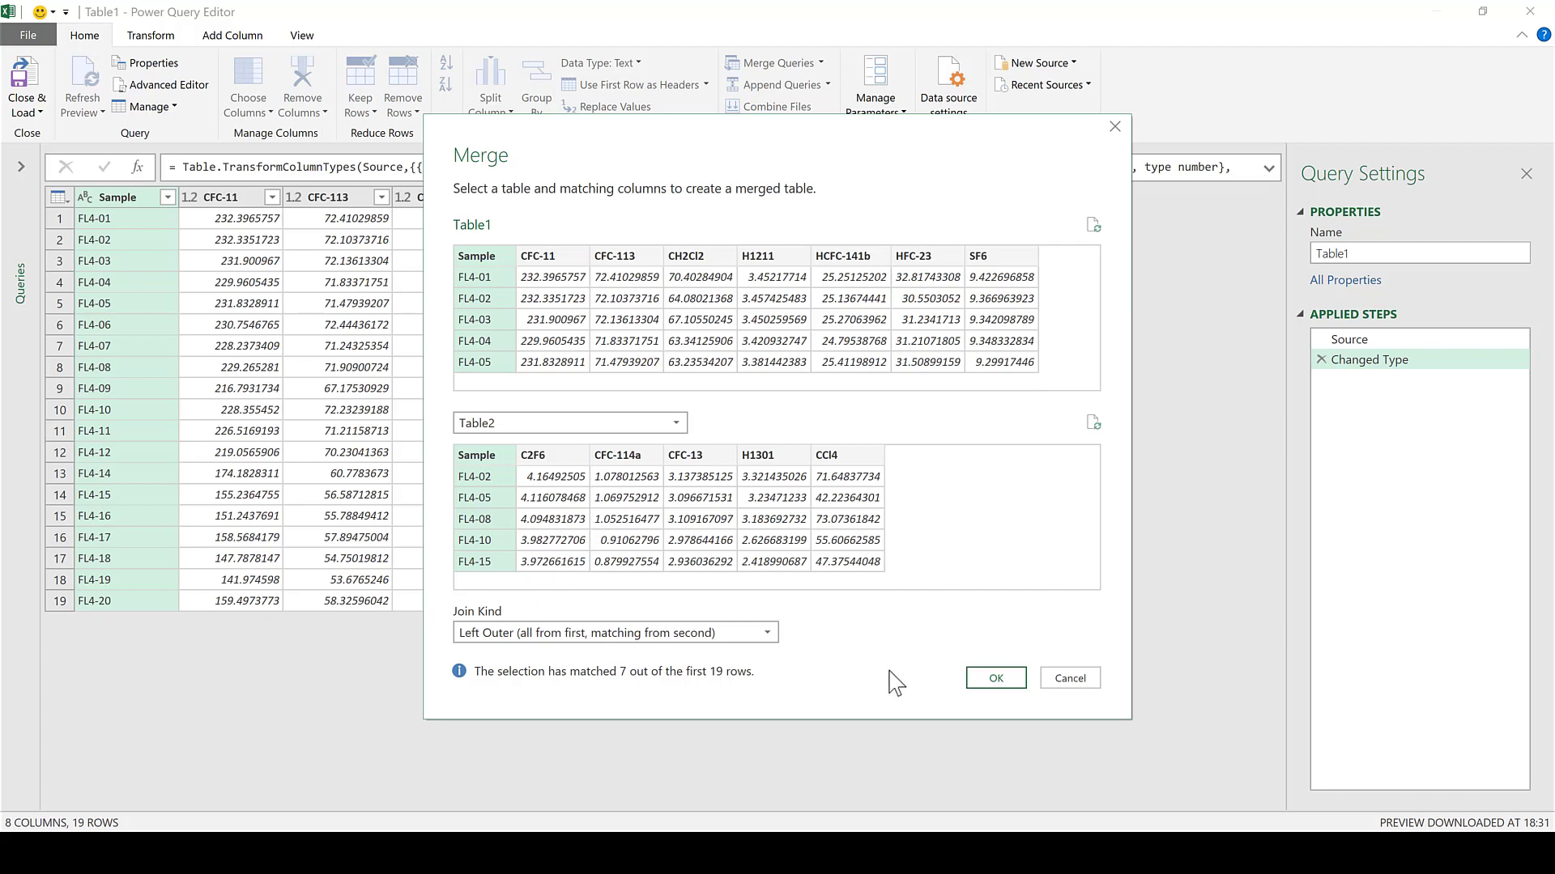
left_click(990, 679)
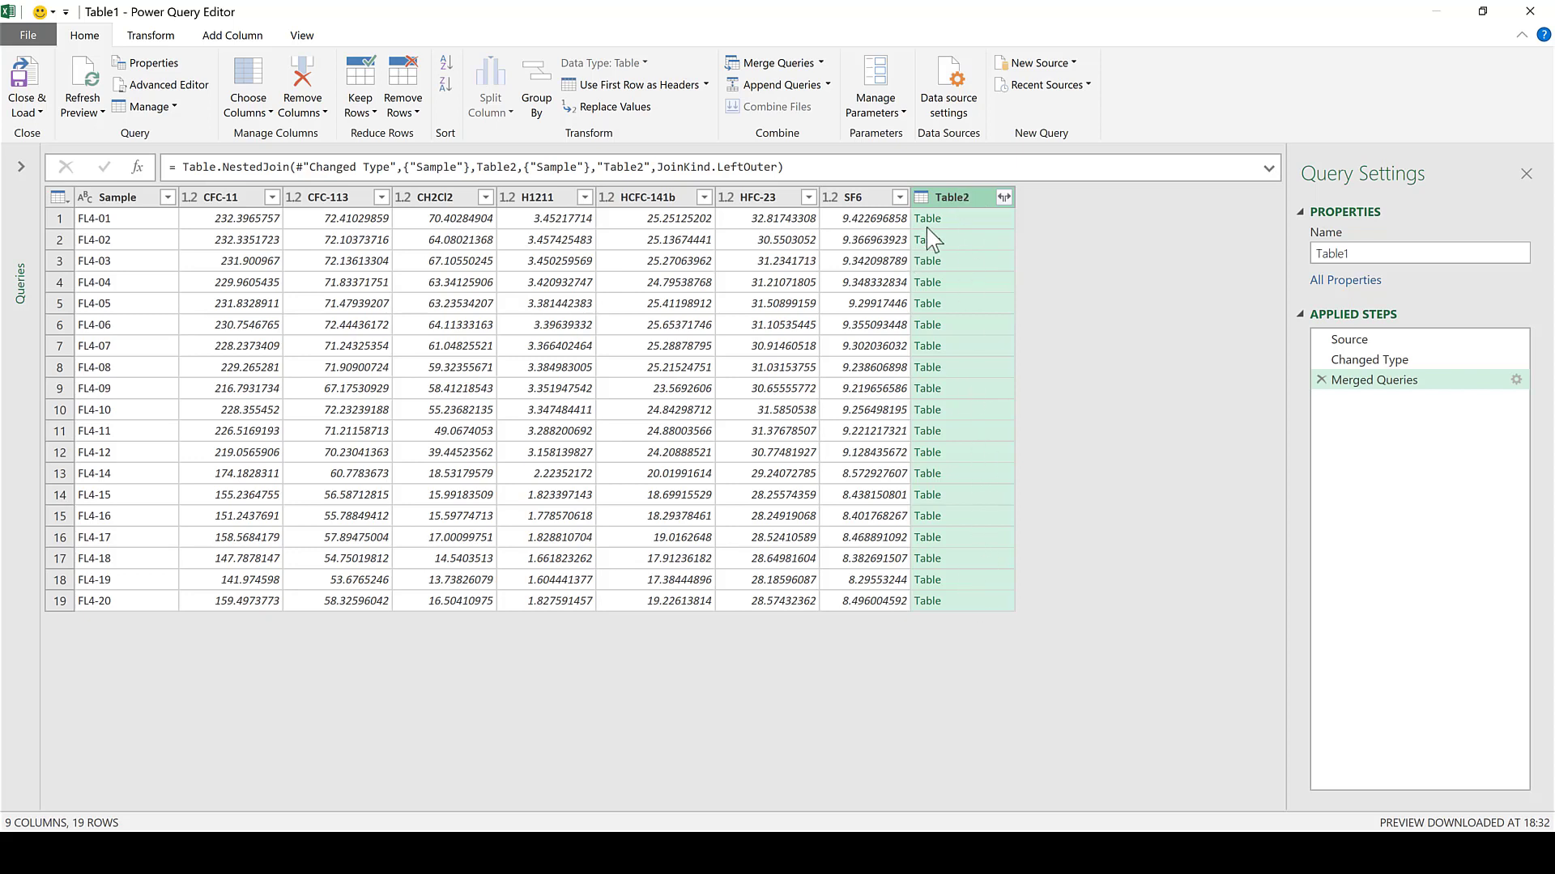
- Preview the nested tables for FL4-02 and FL4-03, and expand the merged Table2 column into all its fields with the column name prefix
left_click(971, 245)
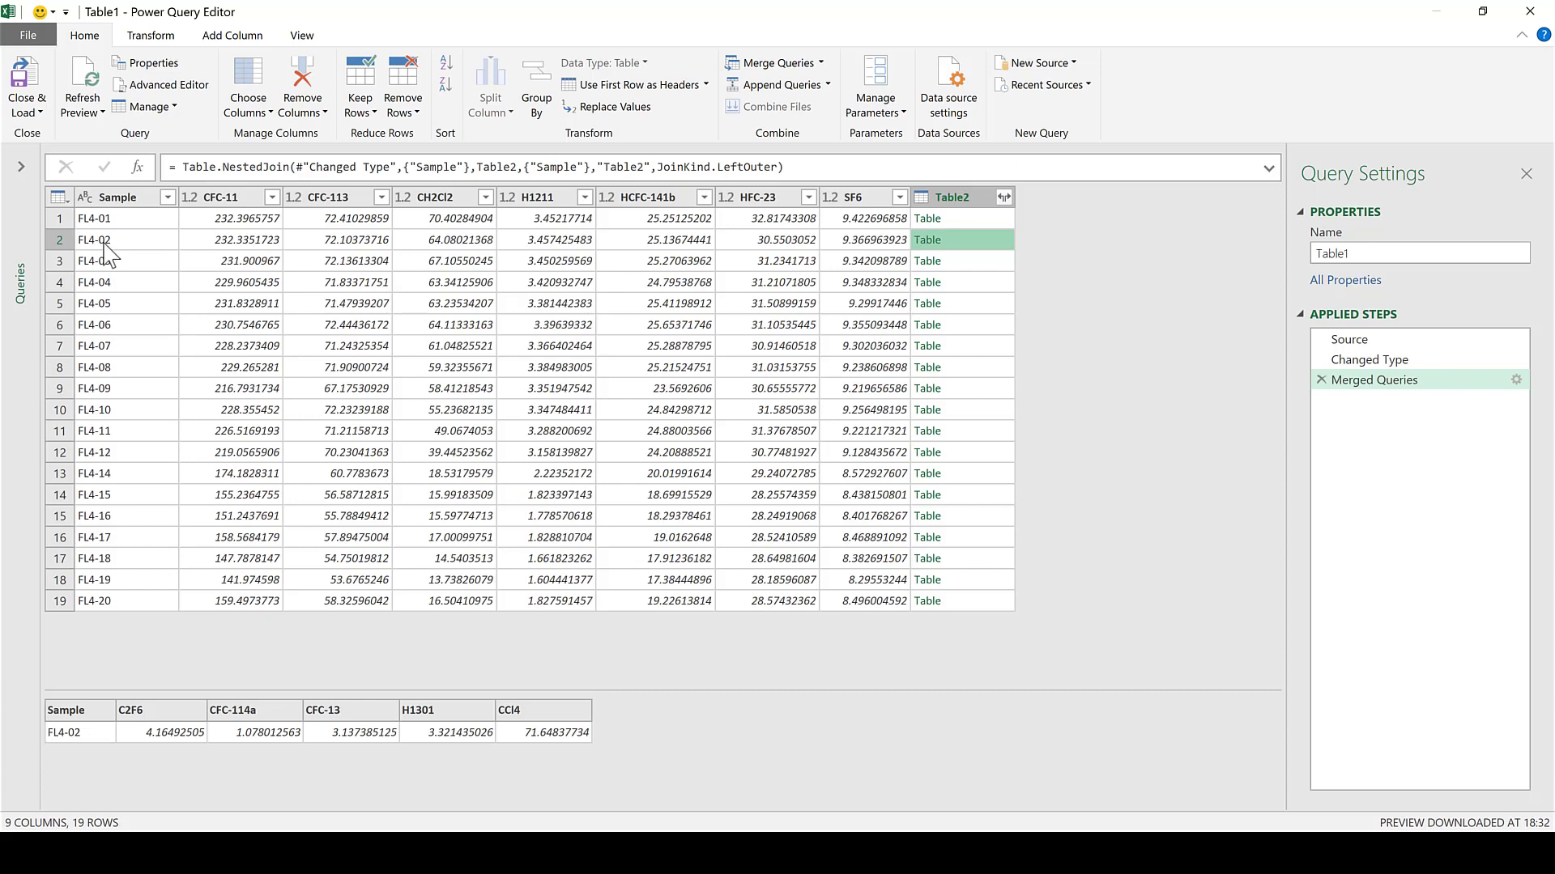
left_click(999, 261)
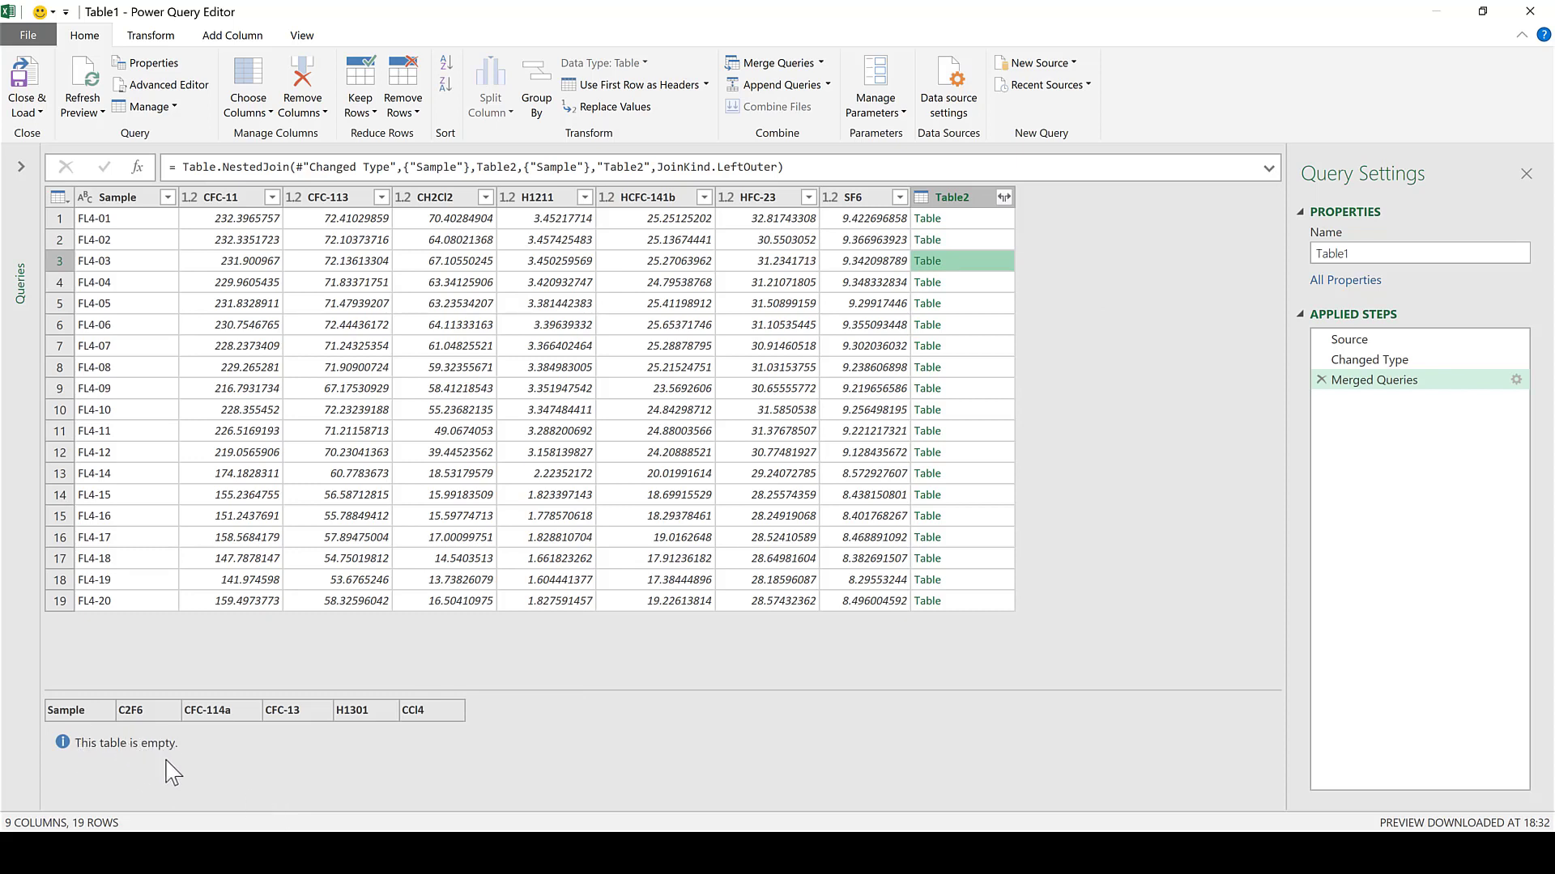
left_click(950, 200)
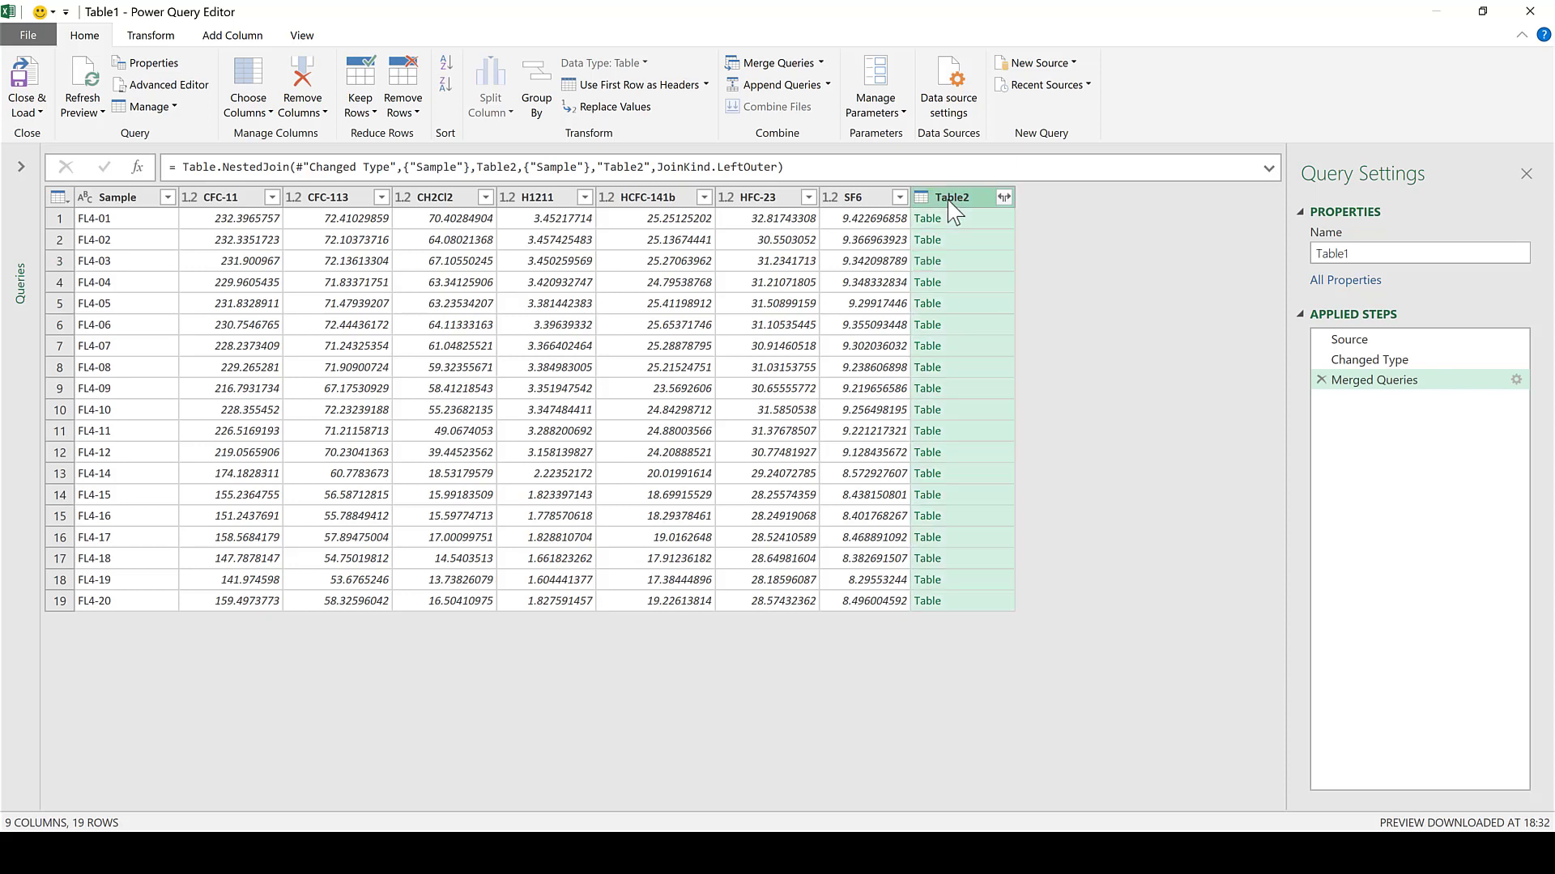
left_click(1003, 198)
left_click(889, 469)
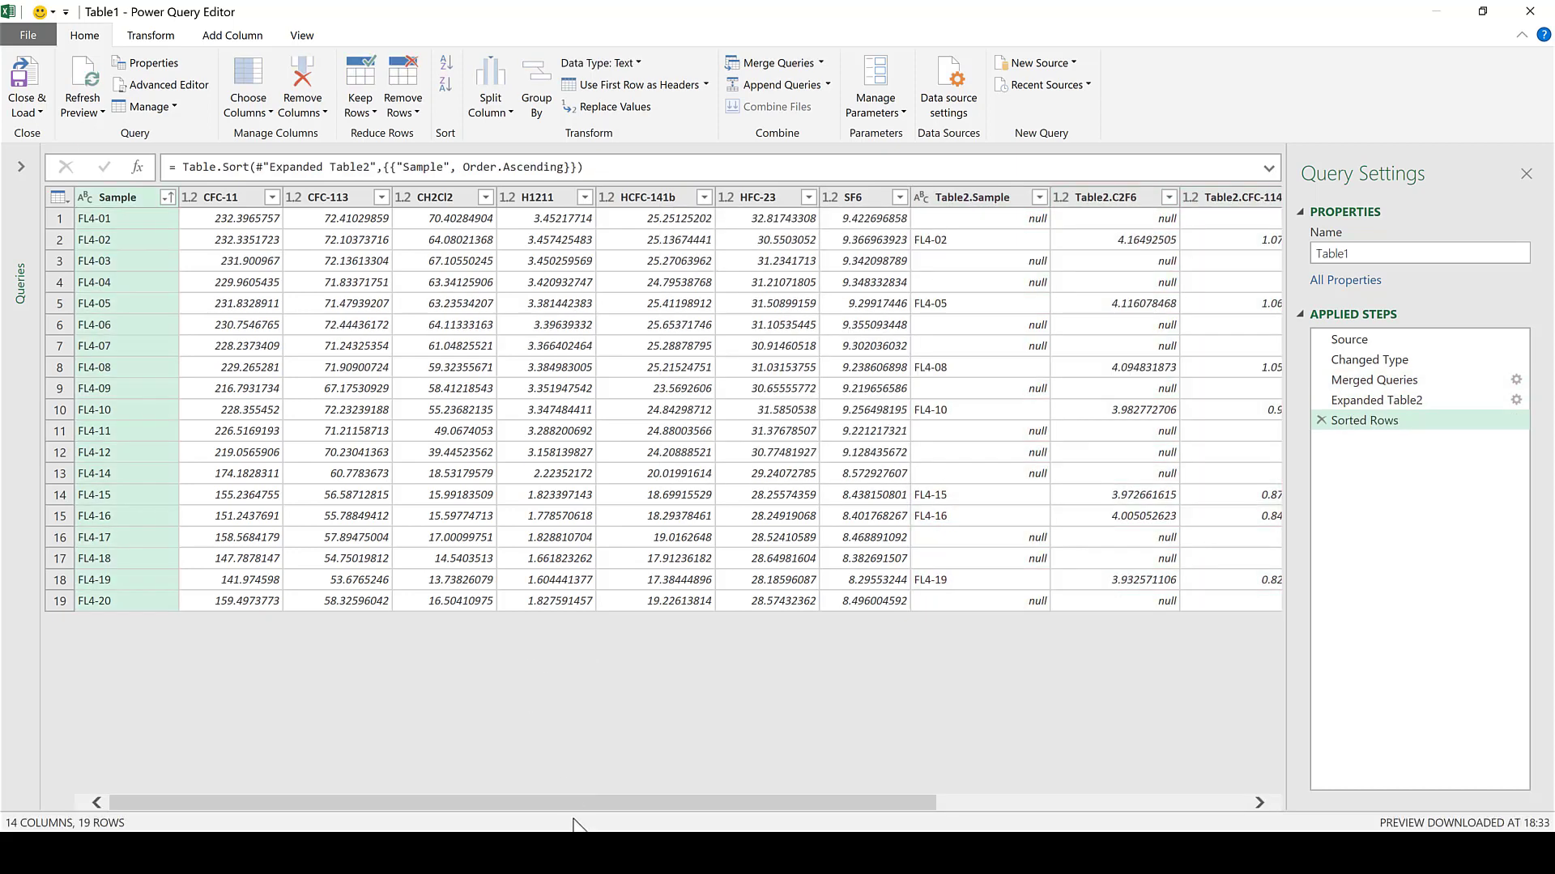
- Close and load the expanded query, sorted ascending by Sample, into a new worksheet
mouse_move(560, 799)
left_mouse_down()
mouse_move(878, 803)
mouse_move(910, 789)
mouse_move(550, 816)
left_mouse_up()
left_click(24, 75)
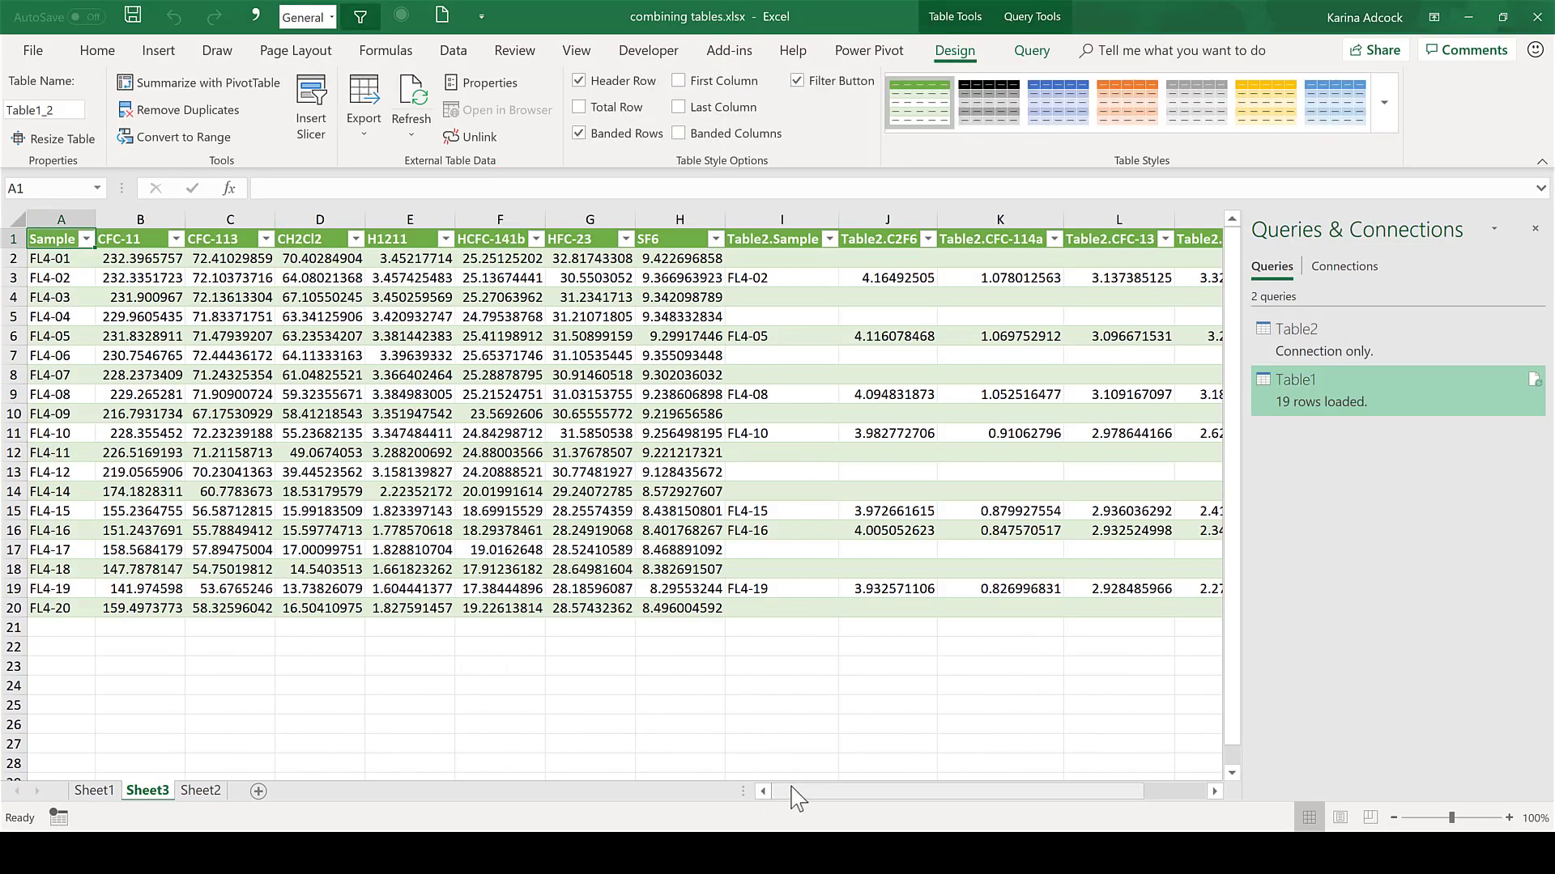
left_click_drag(792, 794, 969, 782)
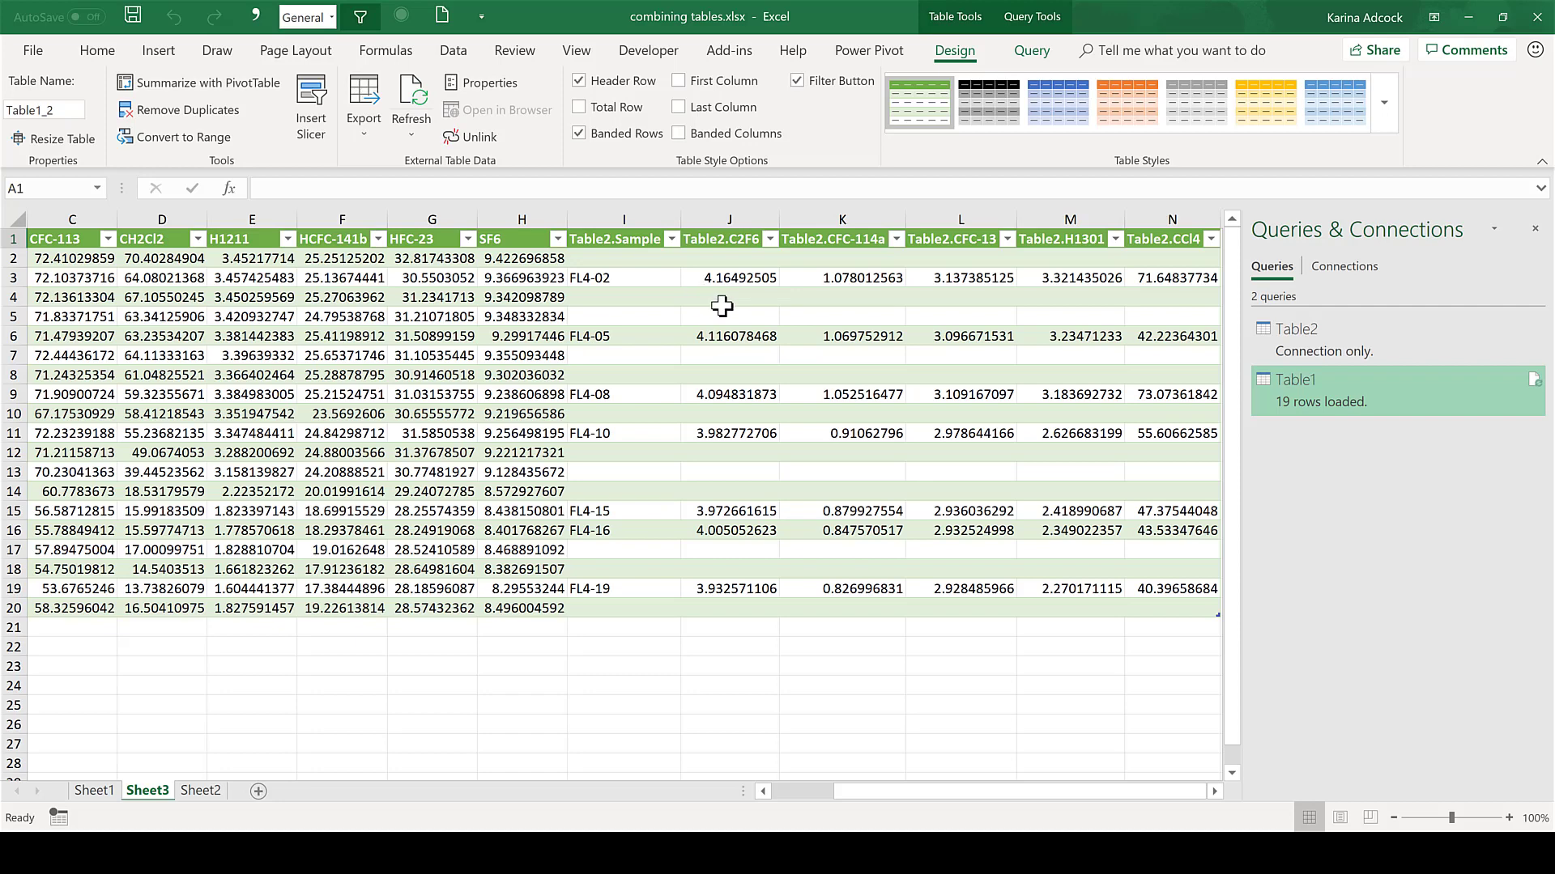
- Copy the second table's headers K1:P1 from Sheet2 over the Table2-prefixed headers in Sheet3, starting at I1
left_click(215, 794)
left_click_drag(797, 240, 1101, 233)
key("ctrl+c")
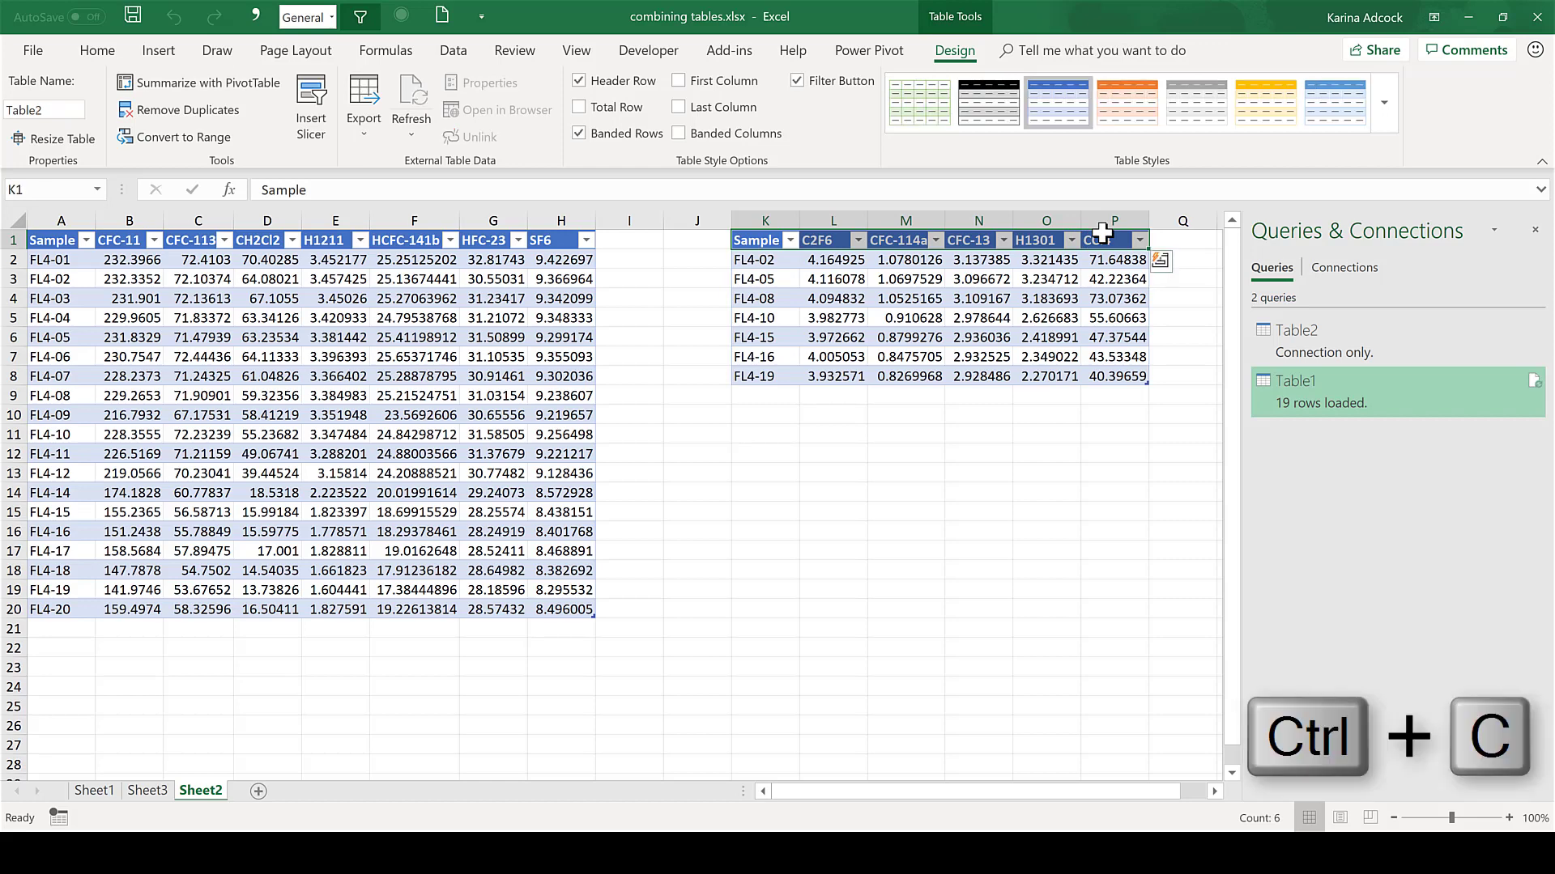
left_click(146, 790)
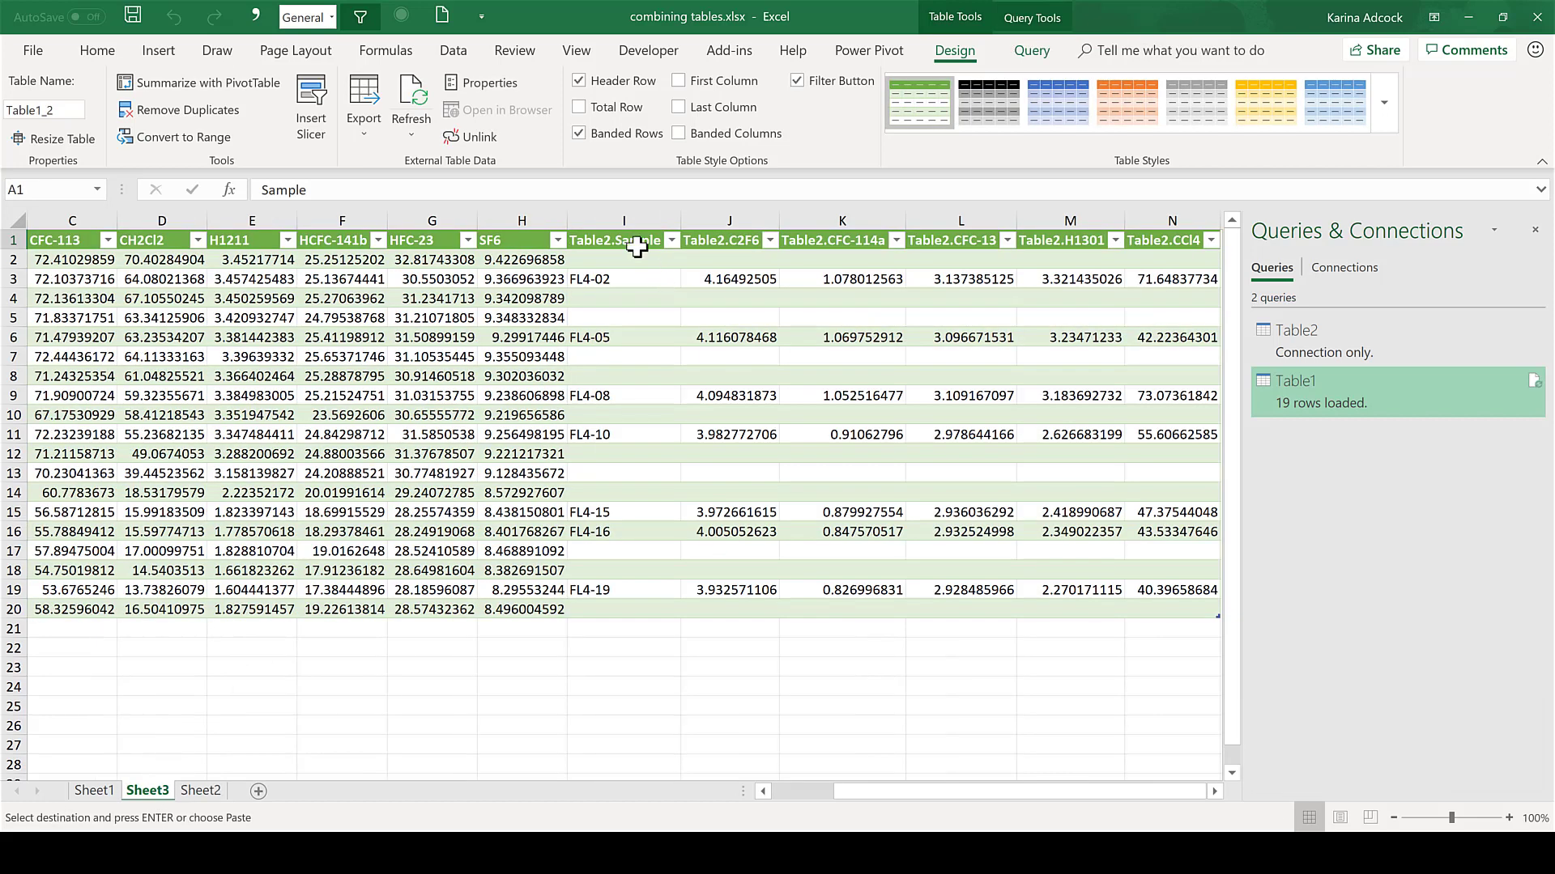
left_click(633, 237)
key("ctrl+v")
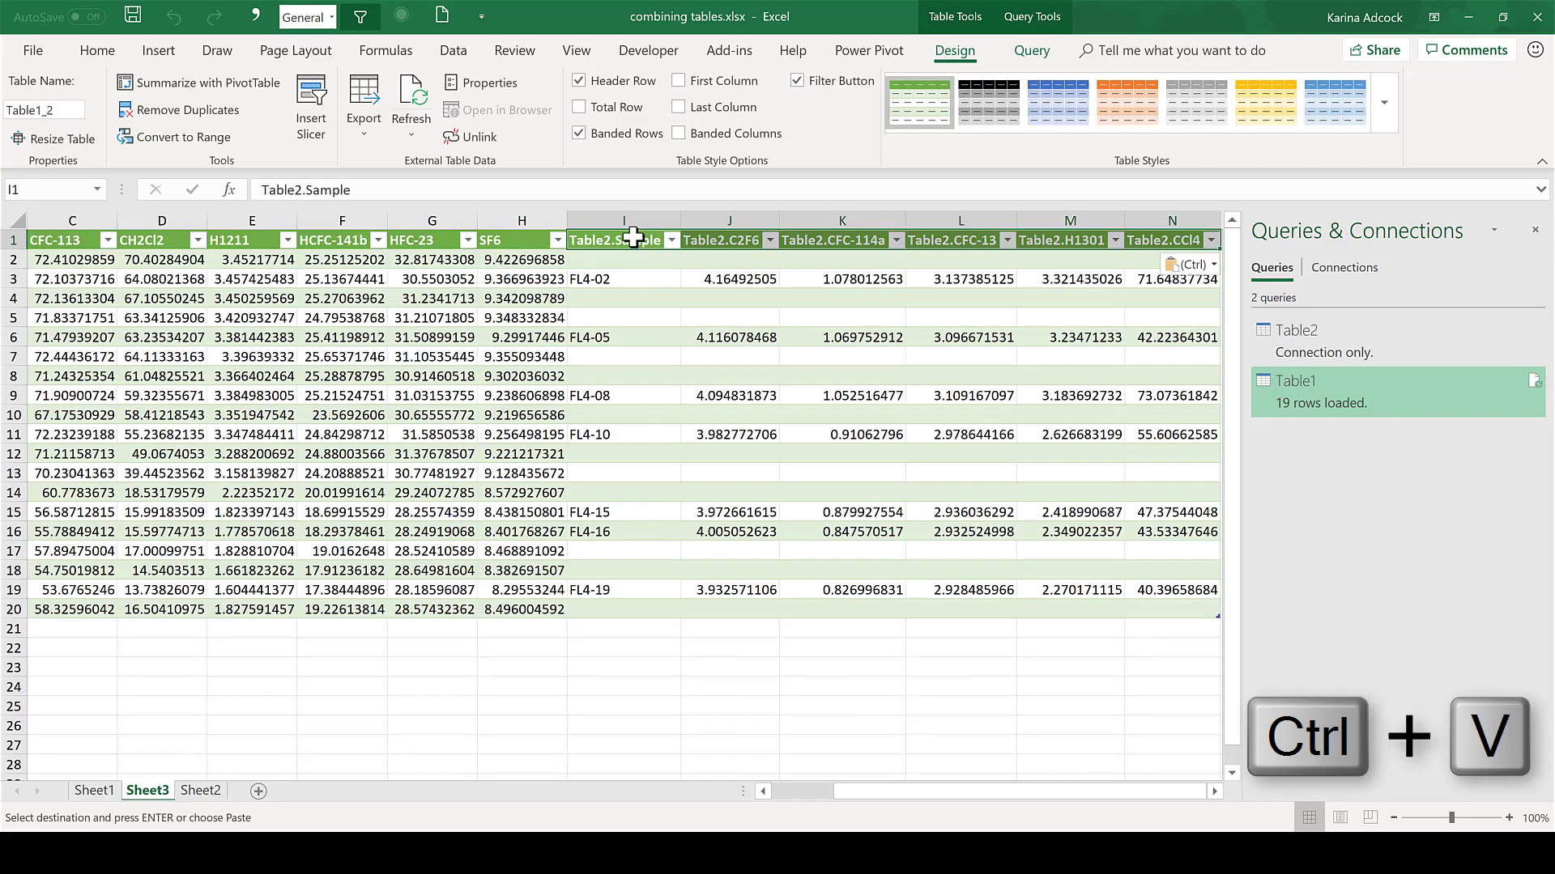
left_click(671, 666)
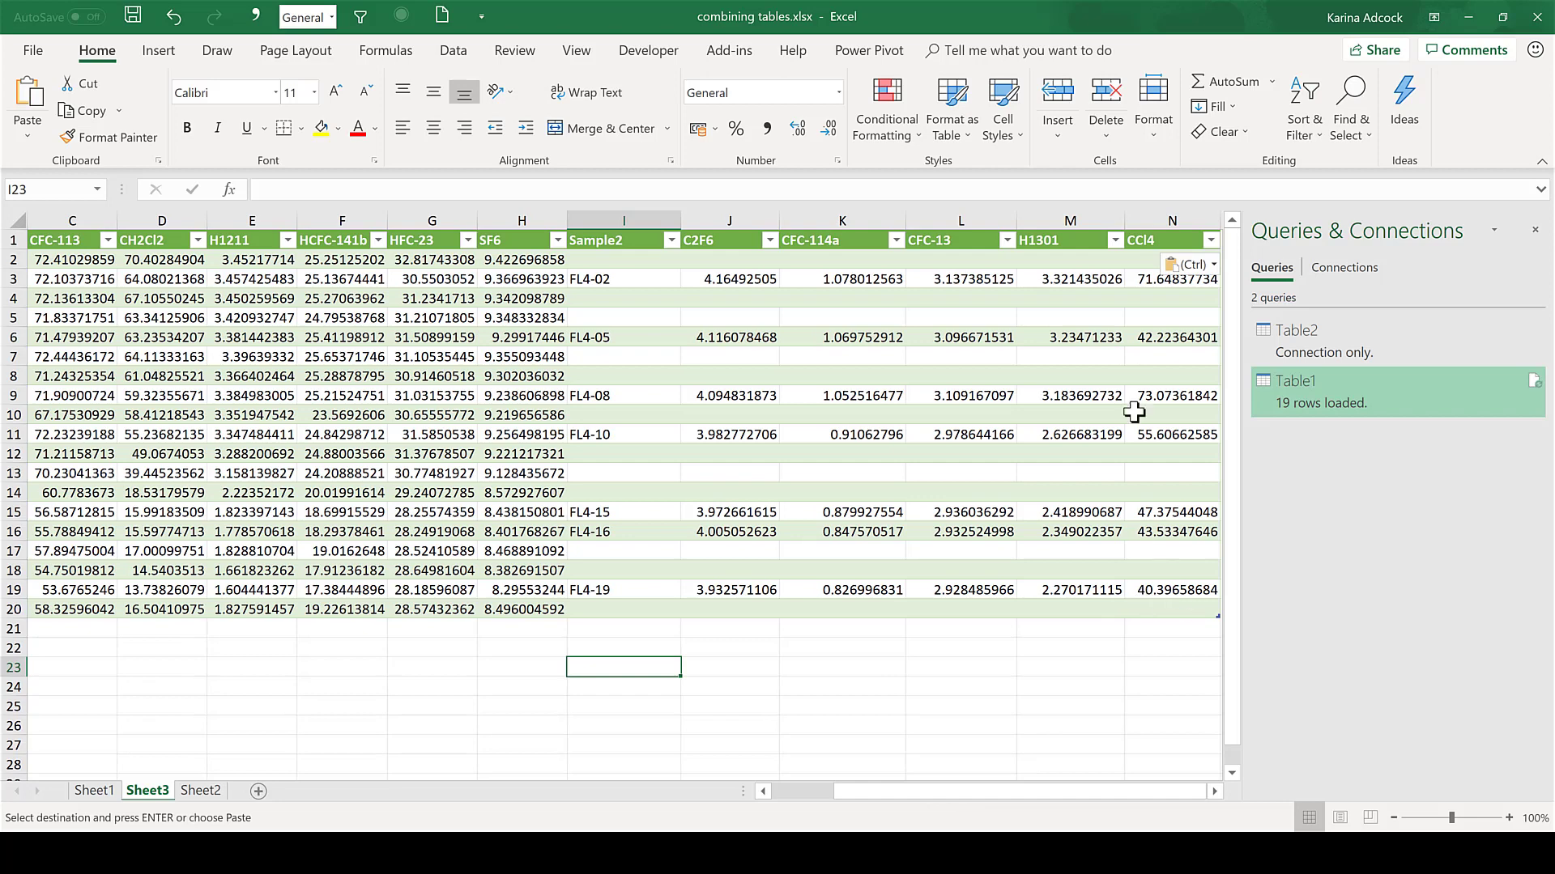
- Select the whole merged table A1:N20 on Sheet3 and convert it to a normal range
left_click_drag(1174, 609, 8, 212)
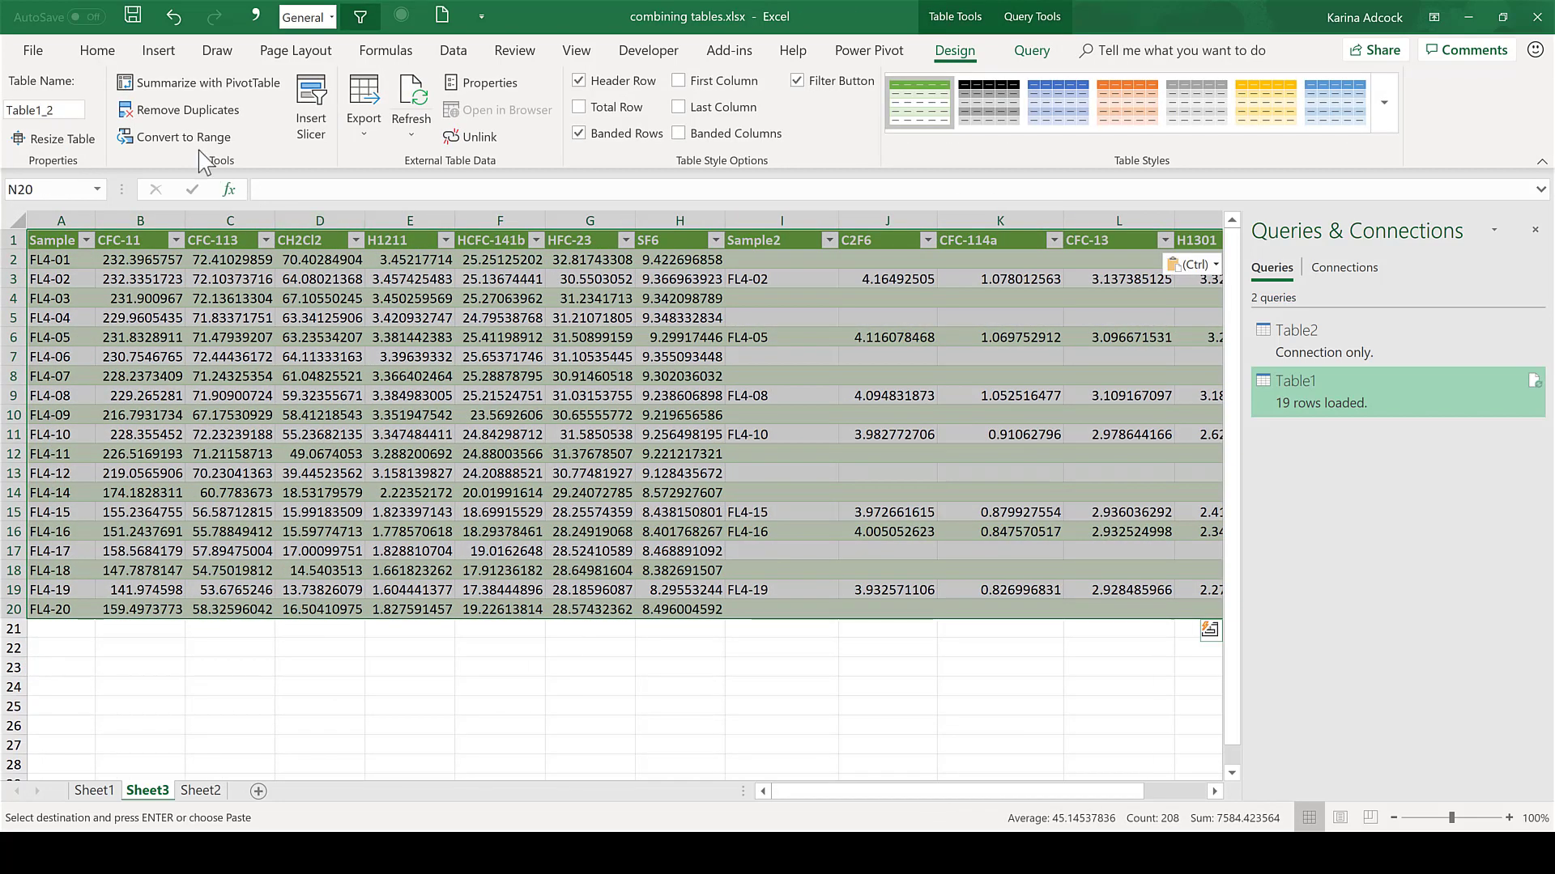
left_click(187, 145)
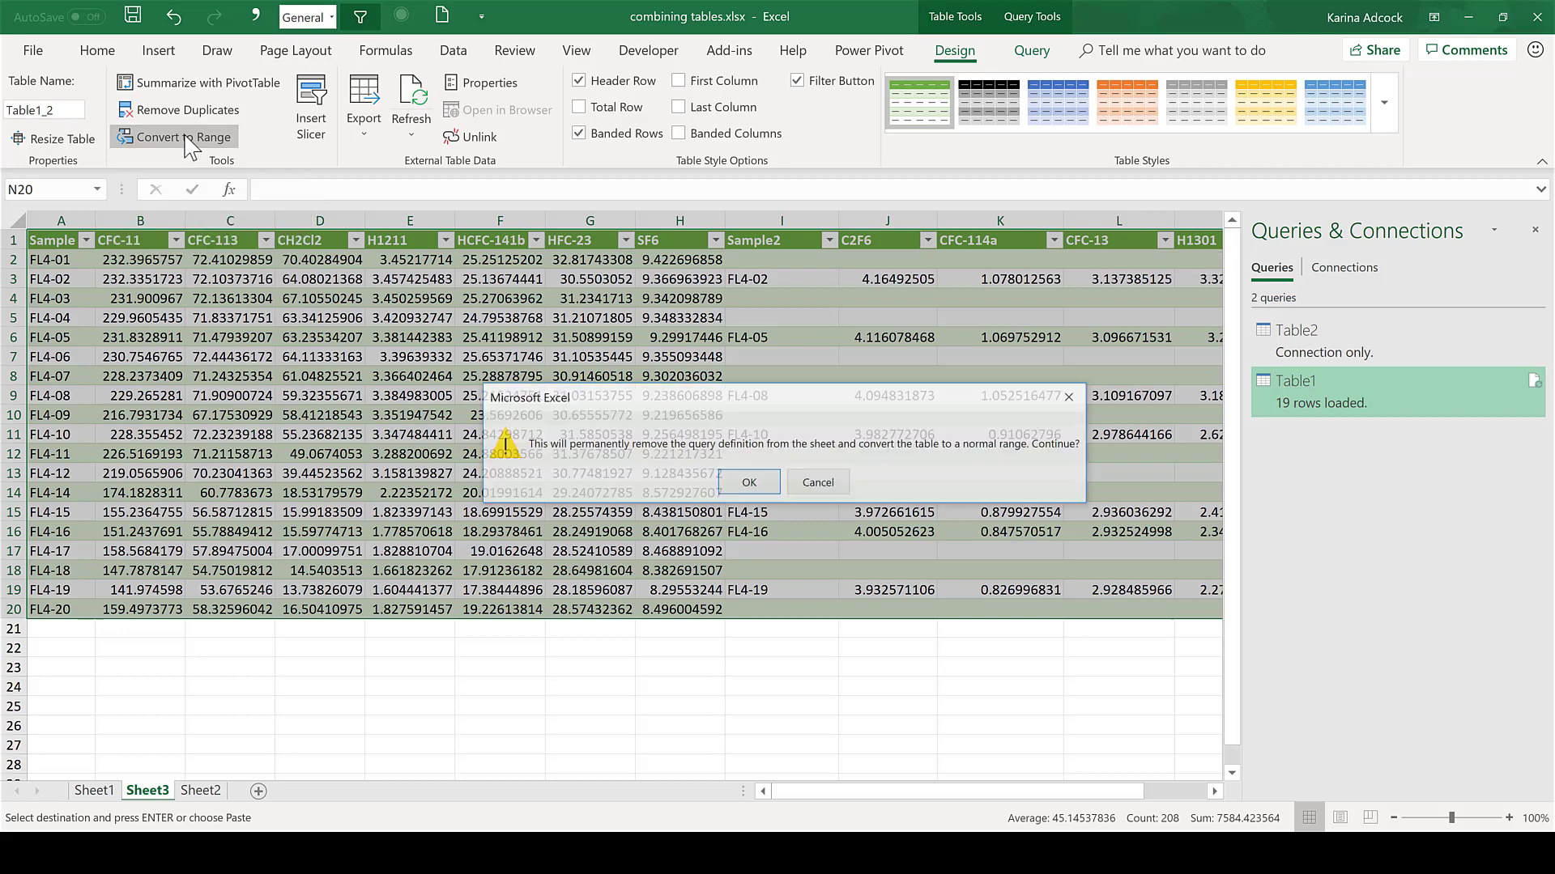
left_click(749, 486)
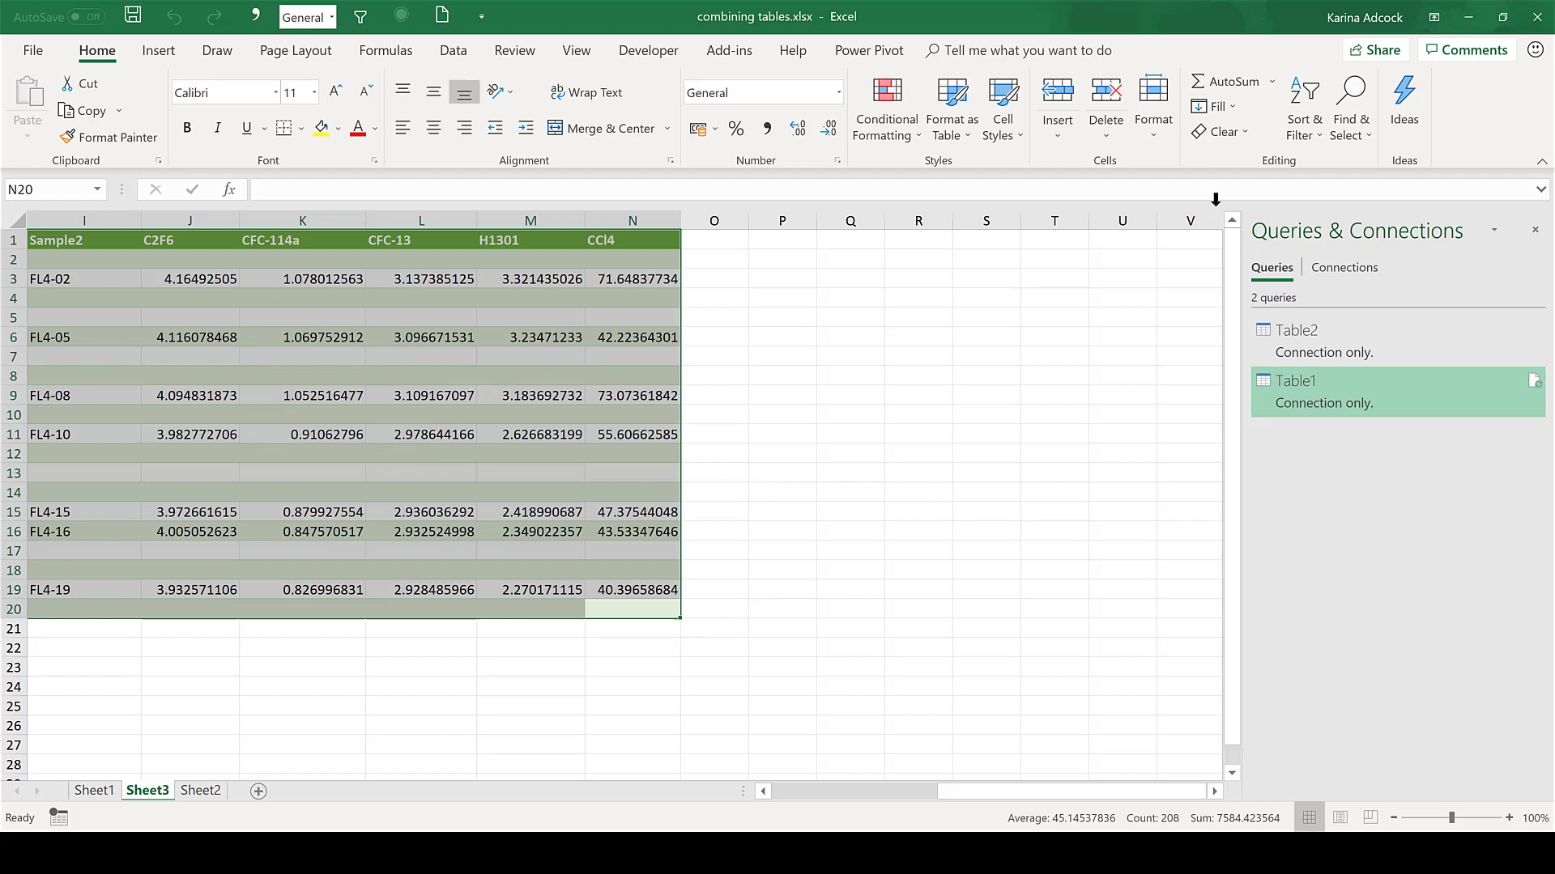
- Clear all formats from the merged data range on Sheet3
left_click(1215, 134)
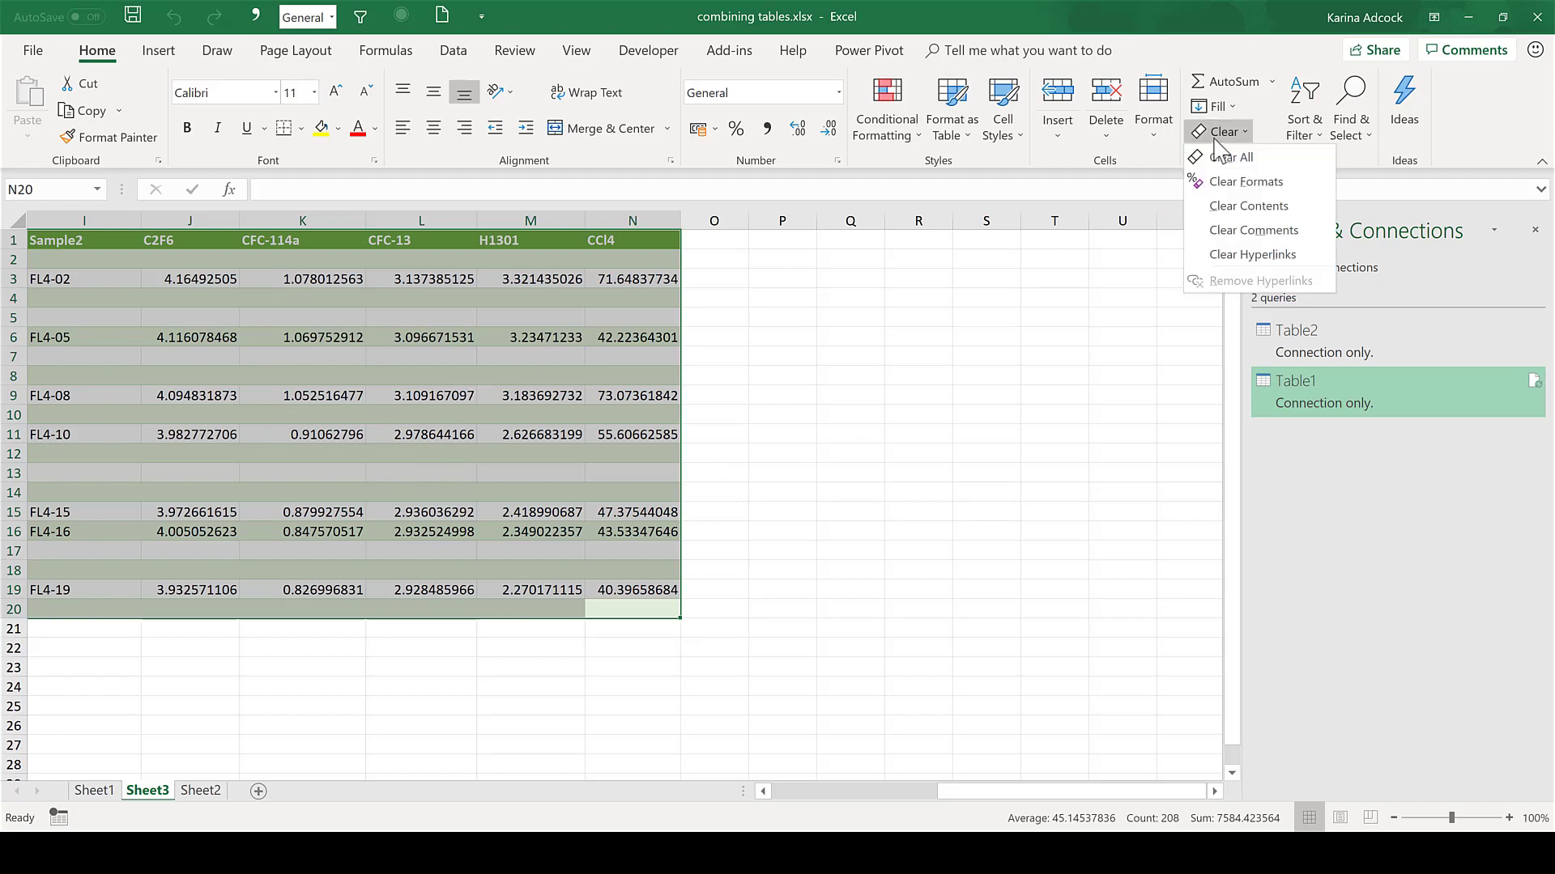
left_click(1256, 186)
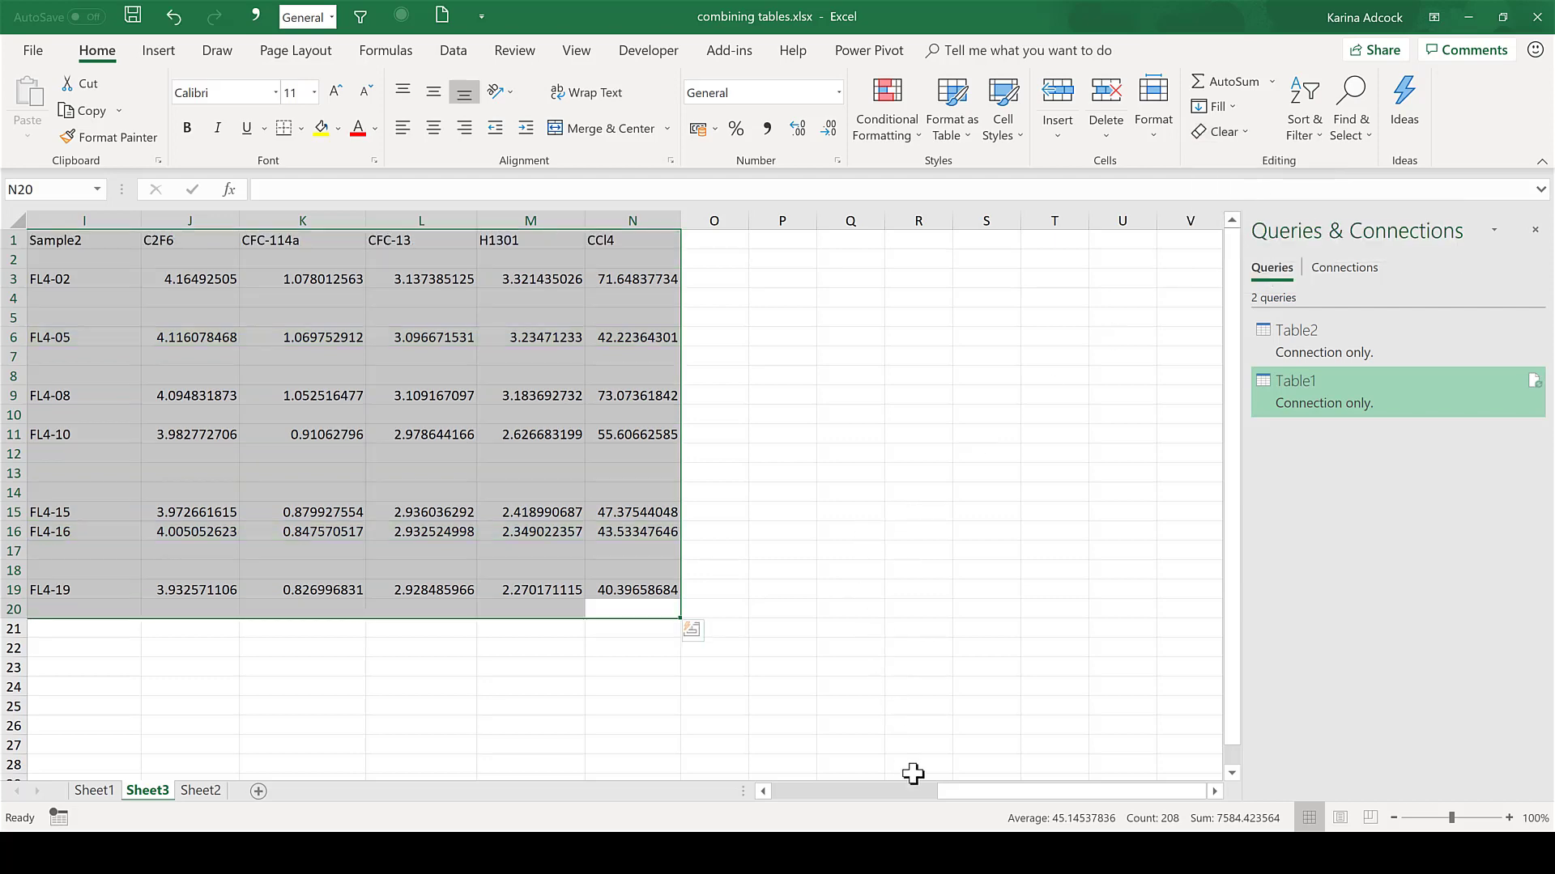
left_click_drag(1004, 802, 864, 798)
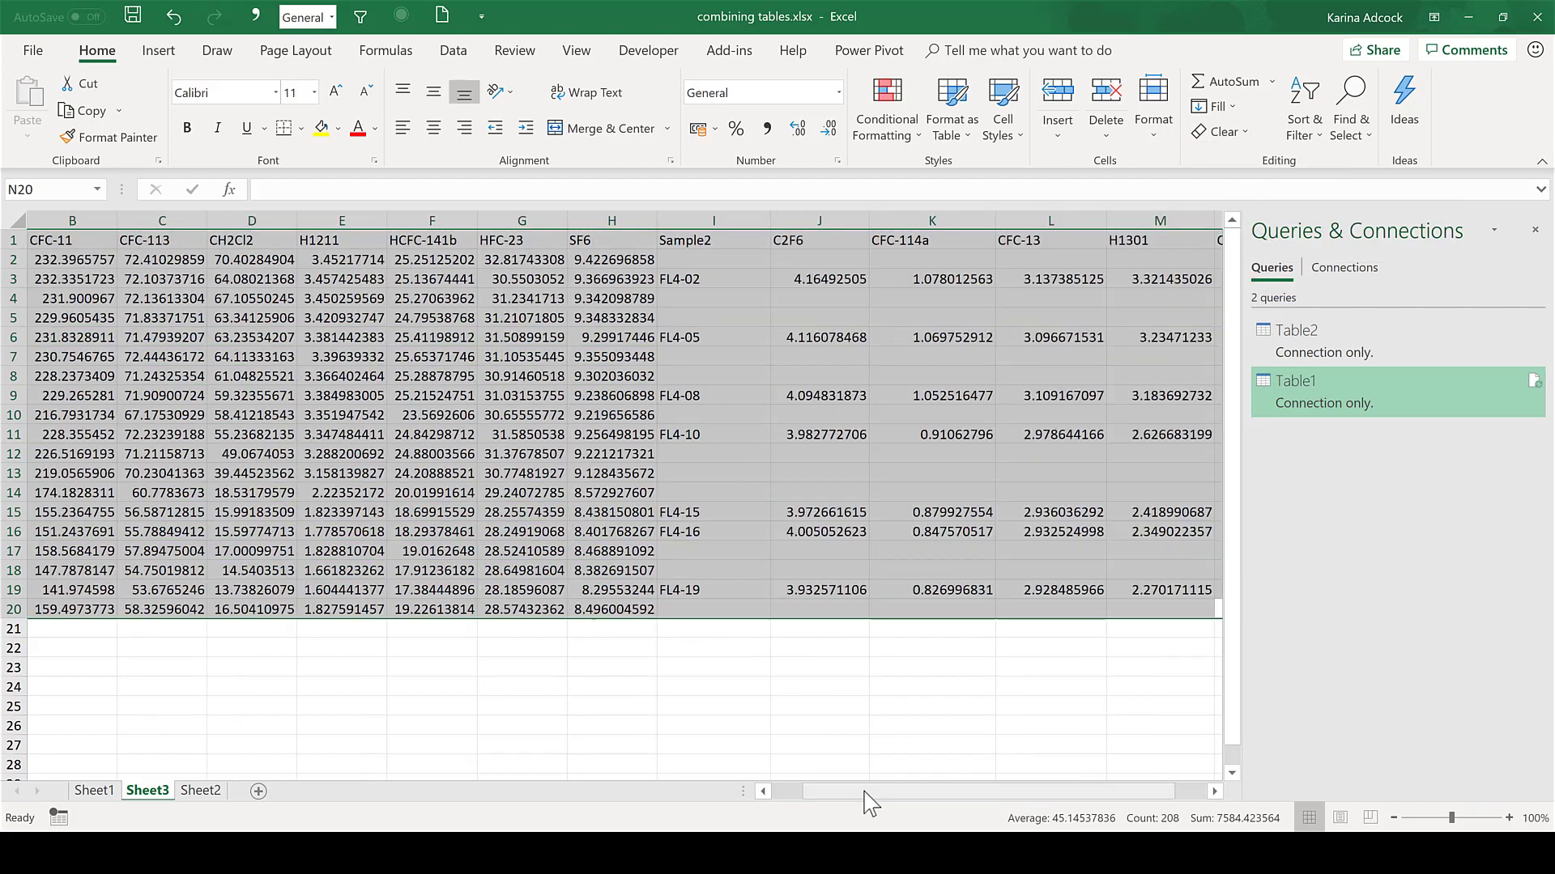
left_click(809, 671)
- Delete the redundant Sample2 column from Sheet3 and close the Queries & Connections pane
left_click(712, 221)
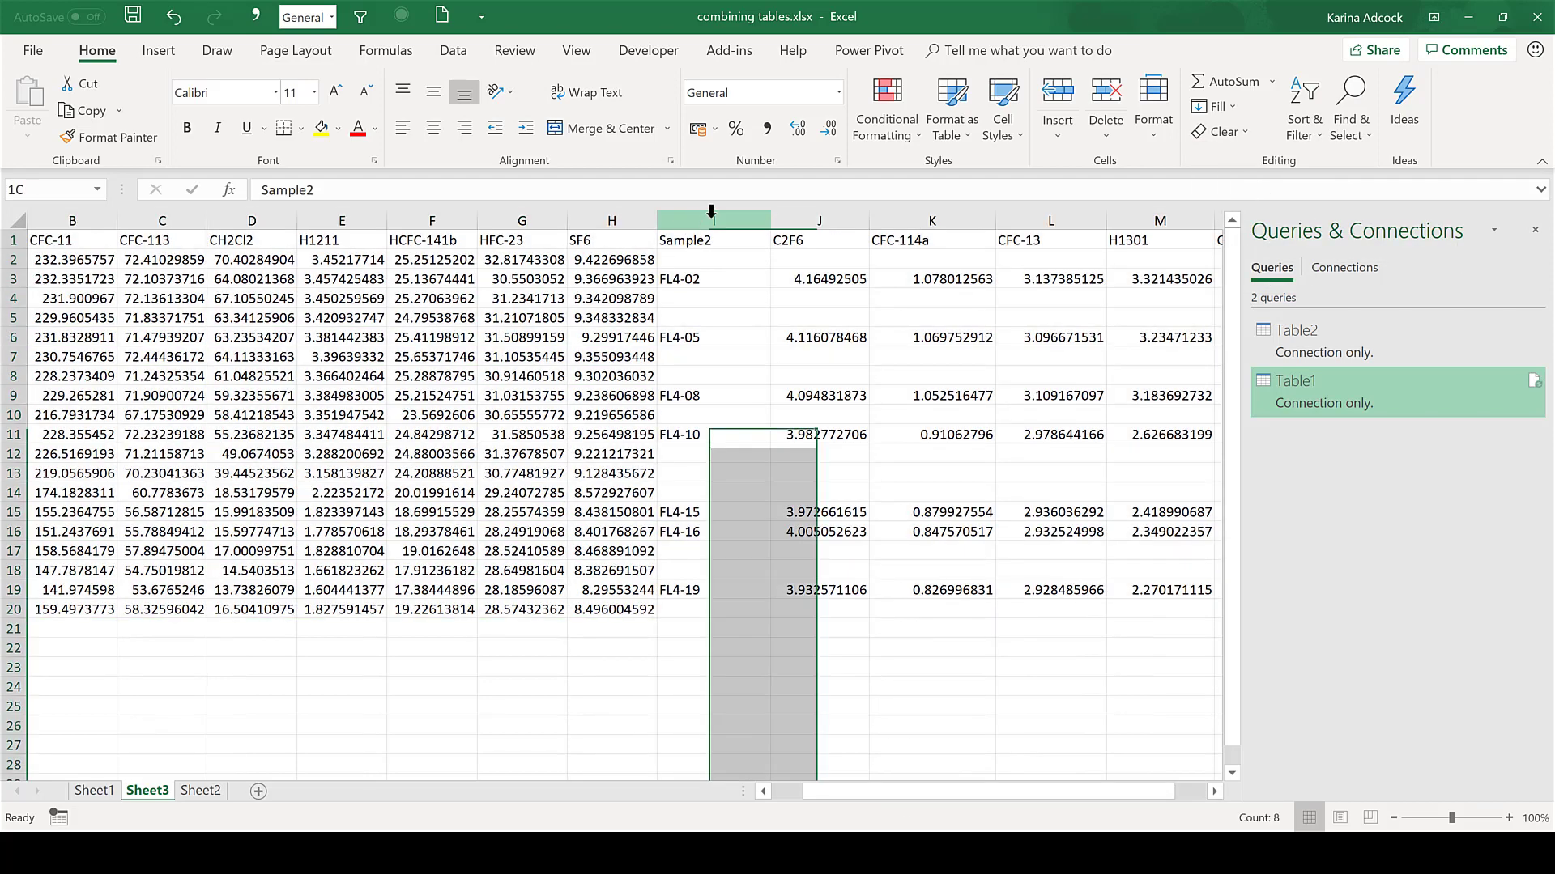
right_click(712, 219)
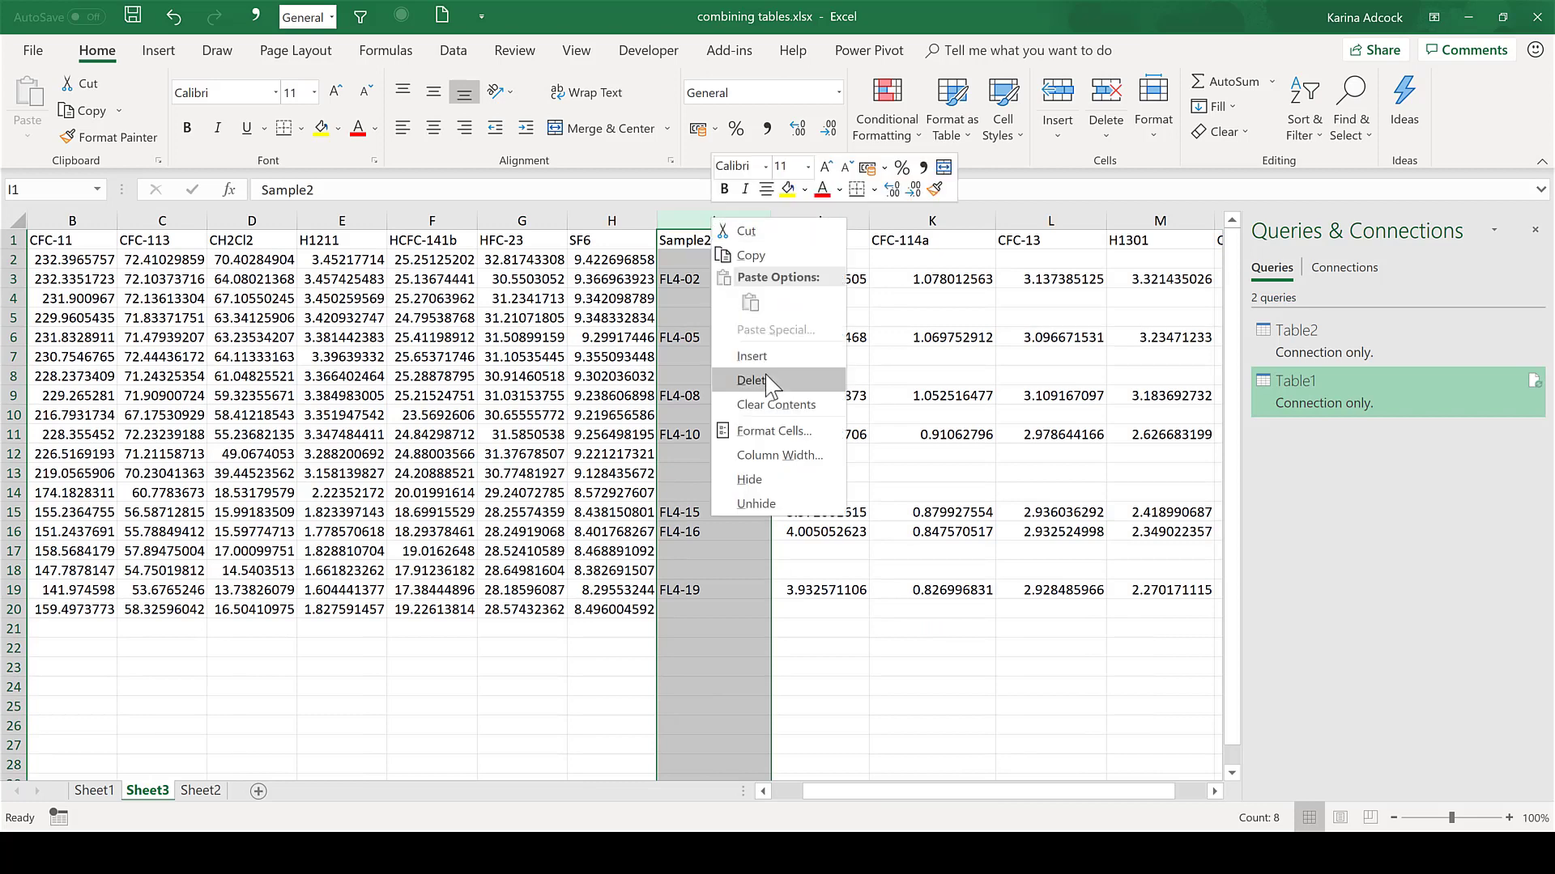
left_click(765, 380)
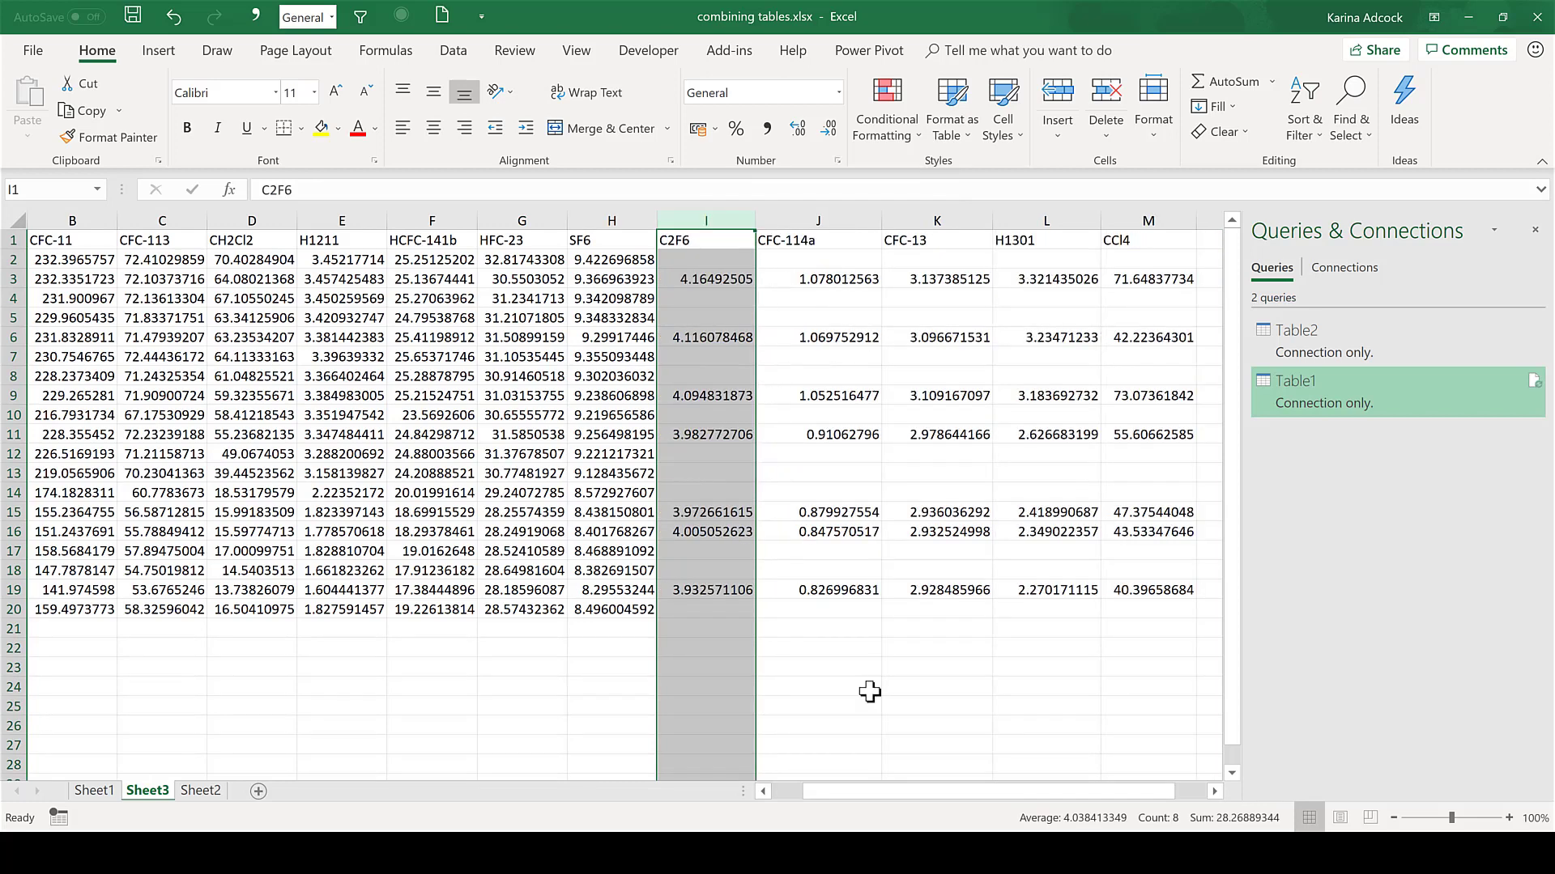
left_click(870, 691)
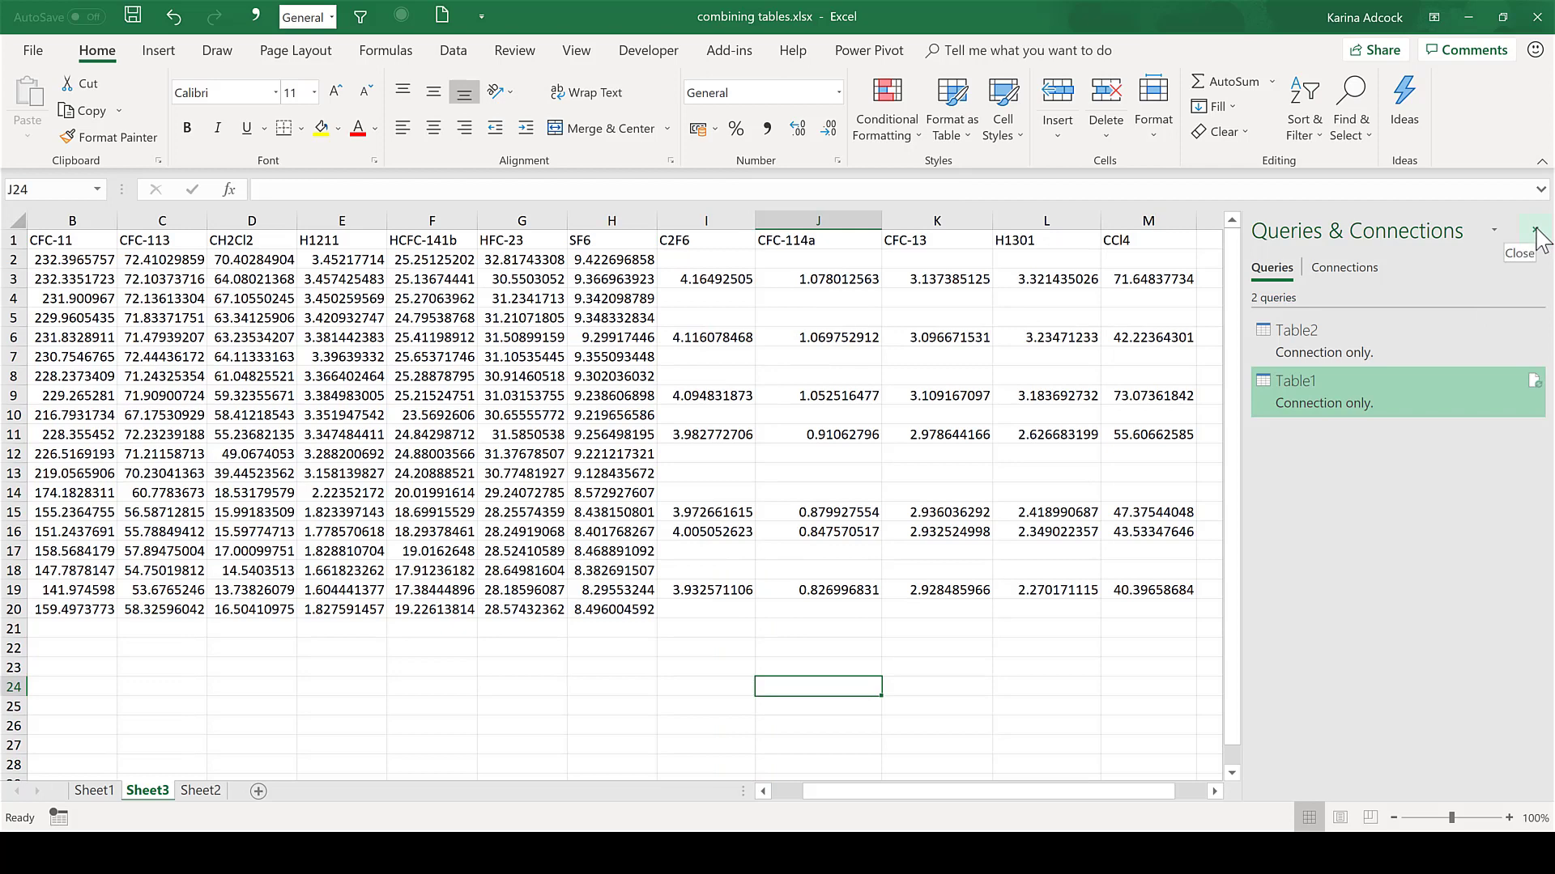
left_click(1536, 232)
left_click(1182, 668)
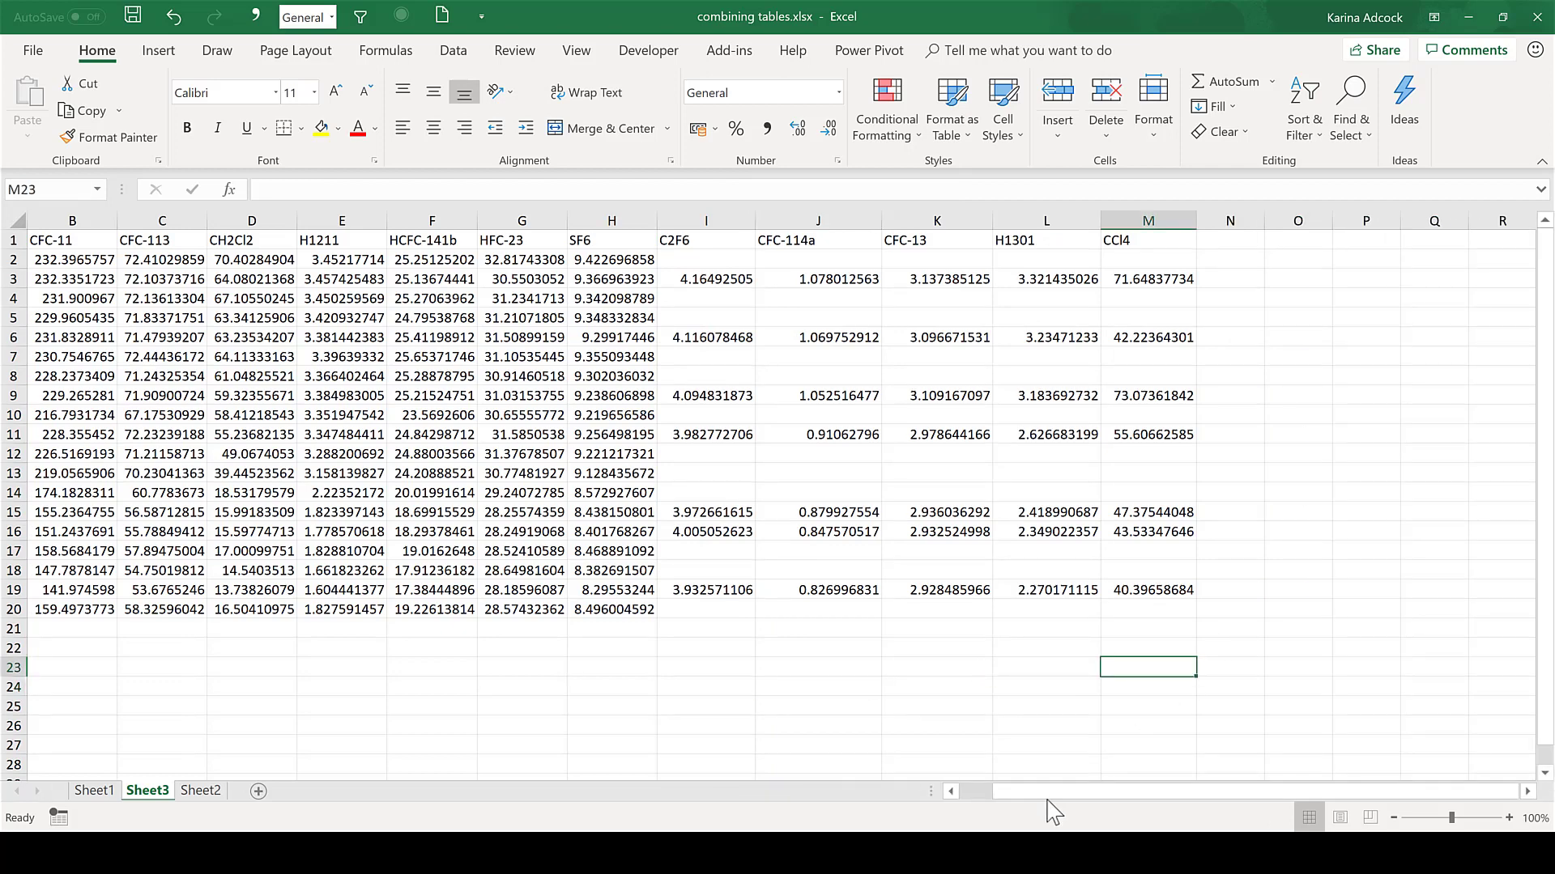
- Review the combined data on Sheet3 from column A onward, and switch to Sheet1 to compare it with the formula-based result
left_click_drag(1046, 794, 604, 659)
left_click(606, 664)
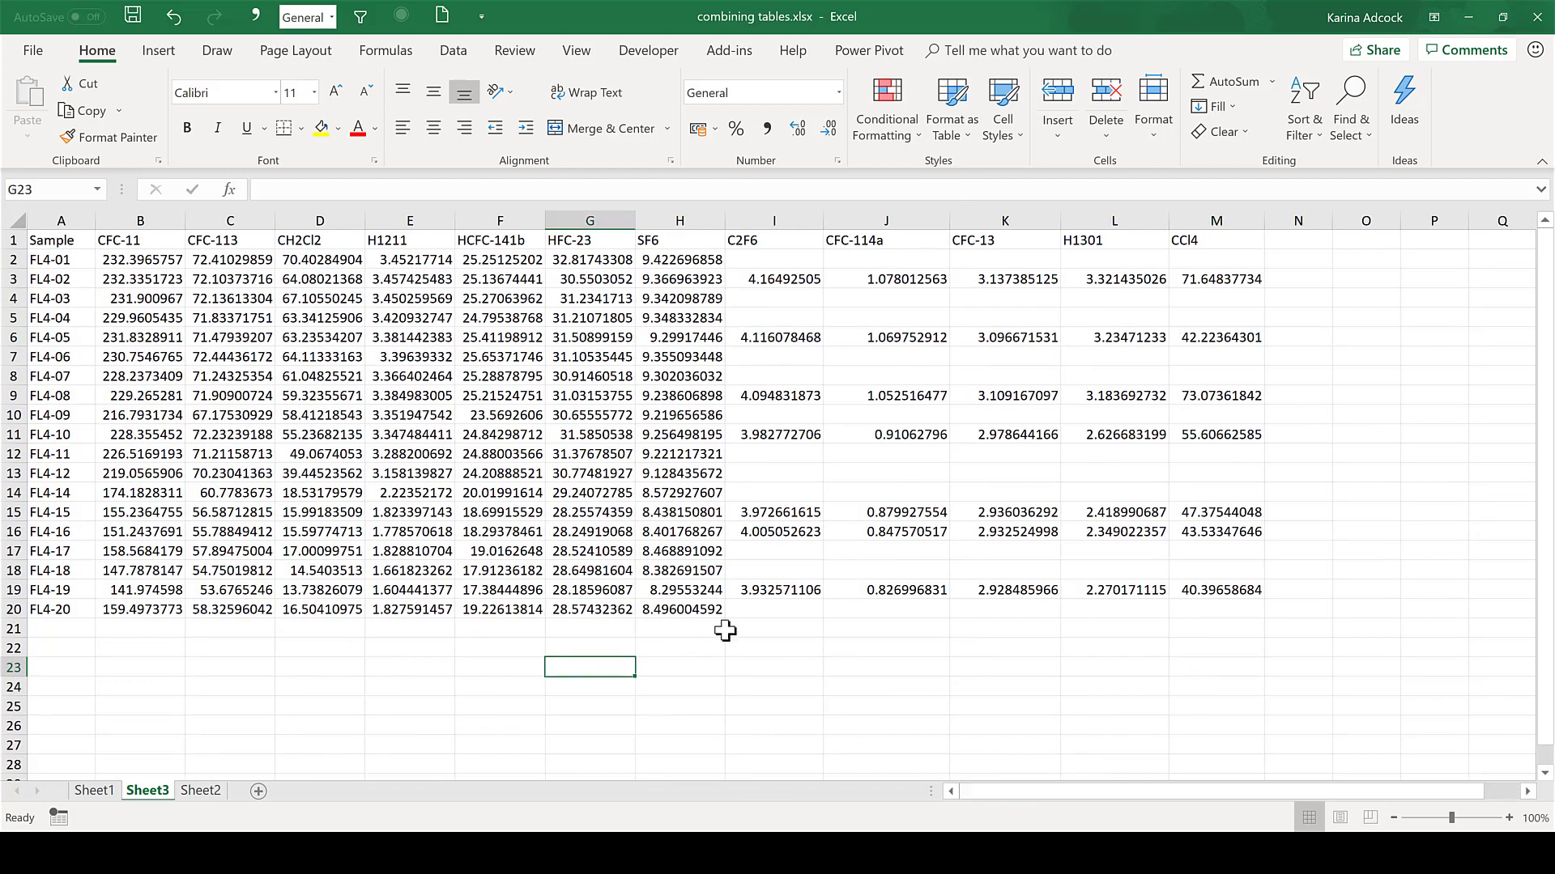
left_click(442, 688)
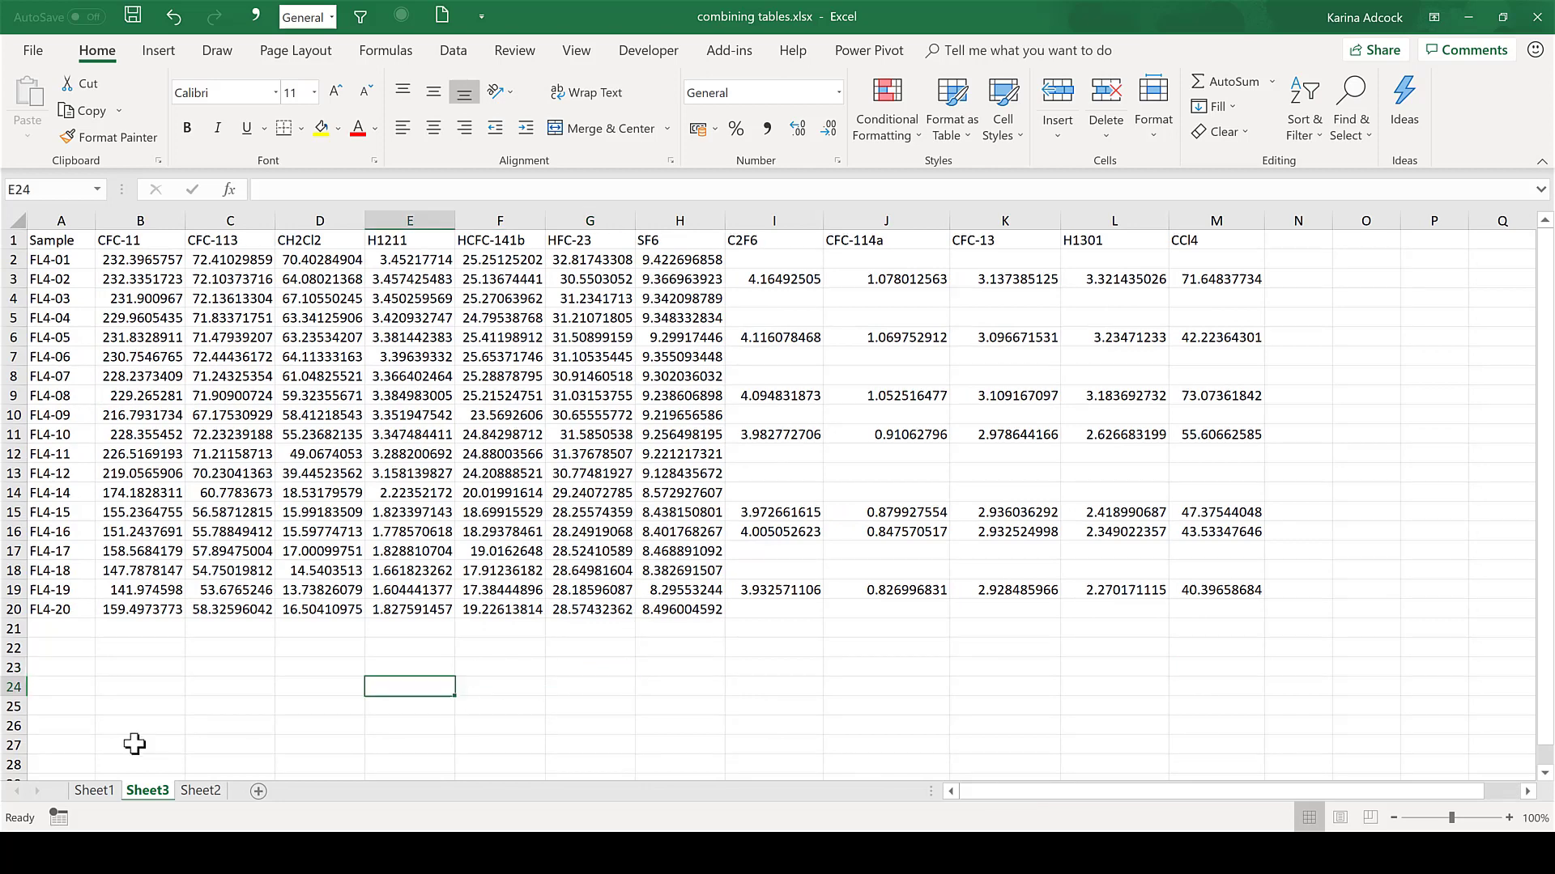
left_click(91, 792)
left_click(623, 669)
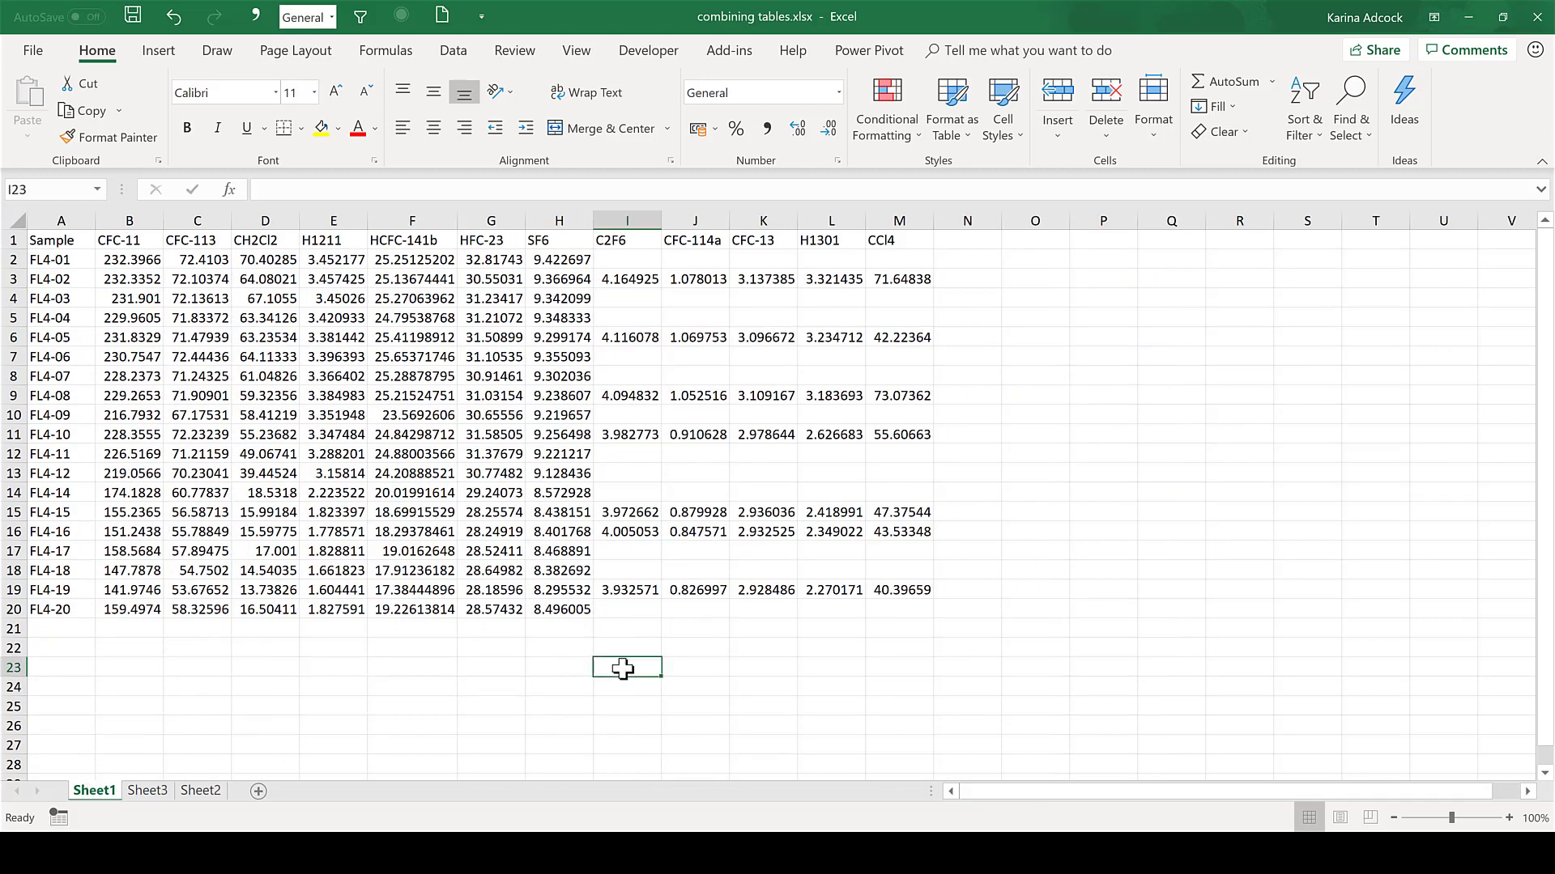